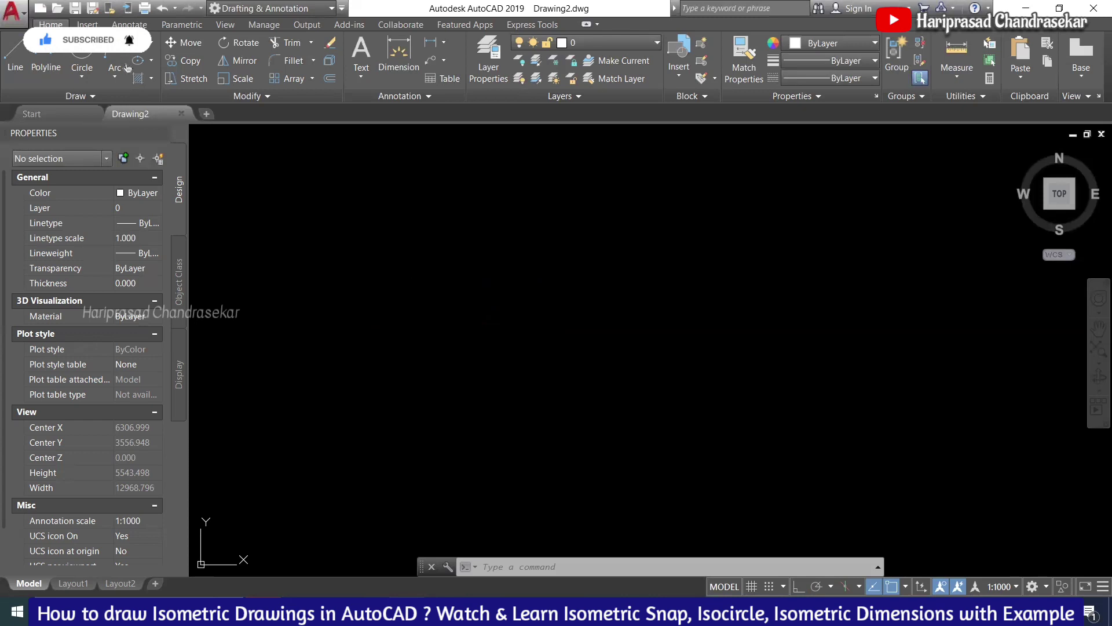
- Set the drafting settings' snap type to Isometric snap under Grid snap
type("ds")
key("Return")
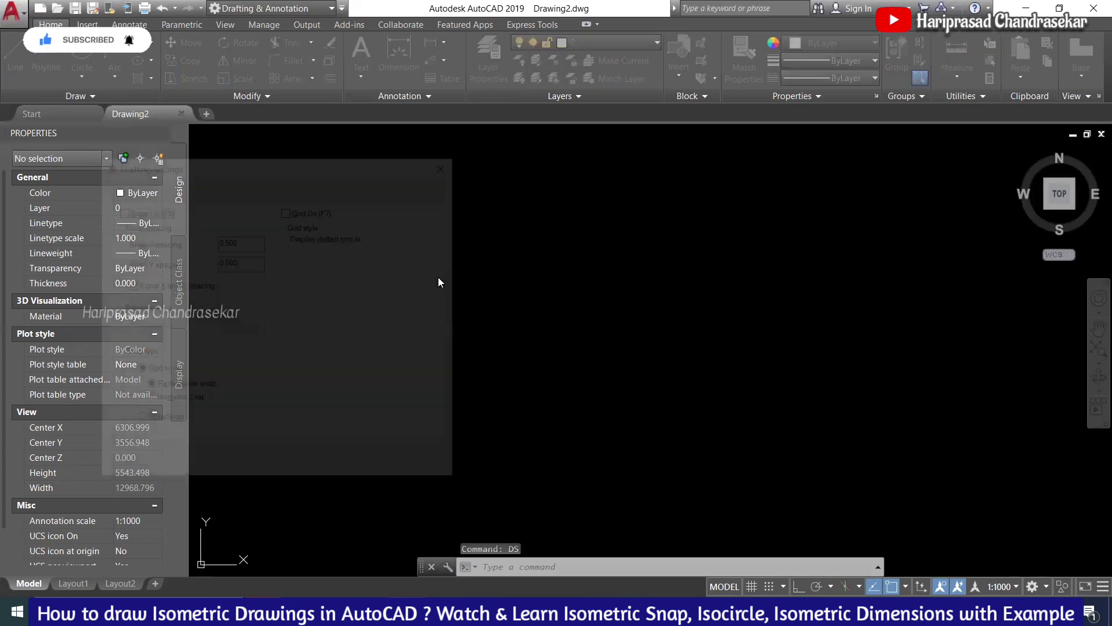
left_click_drag(264, 169, 554, 168)
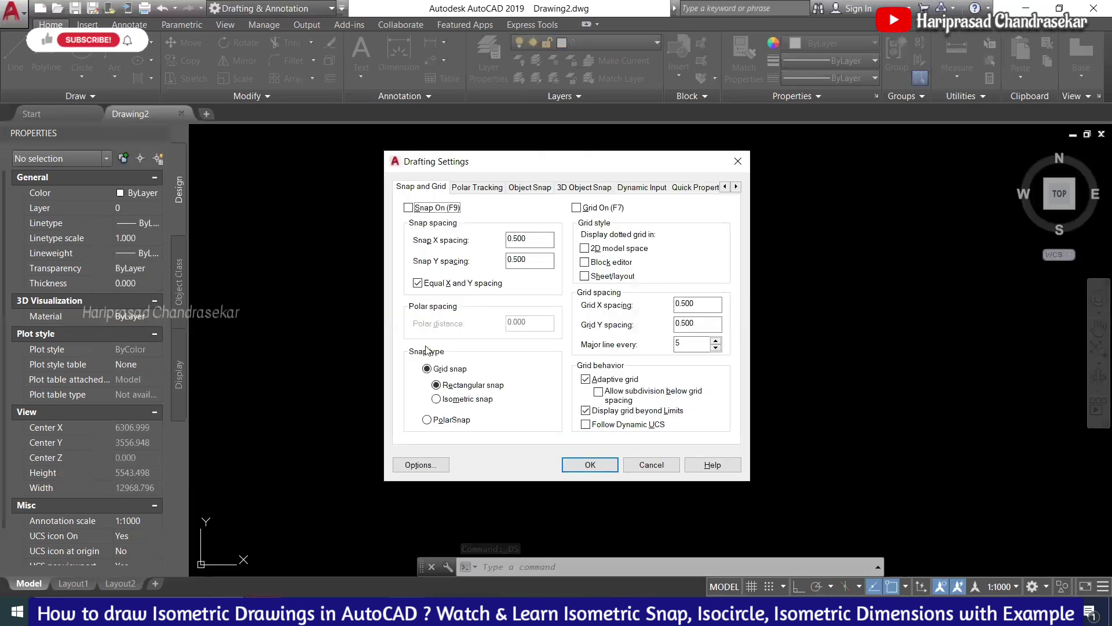
left_click(455, 398)
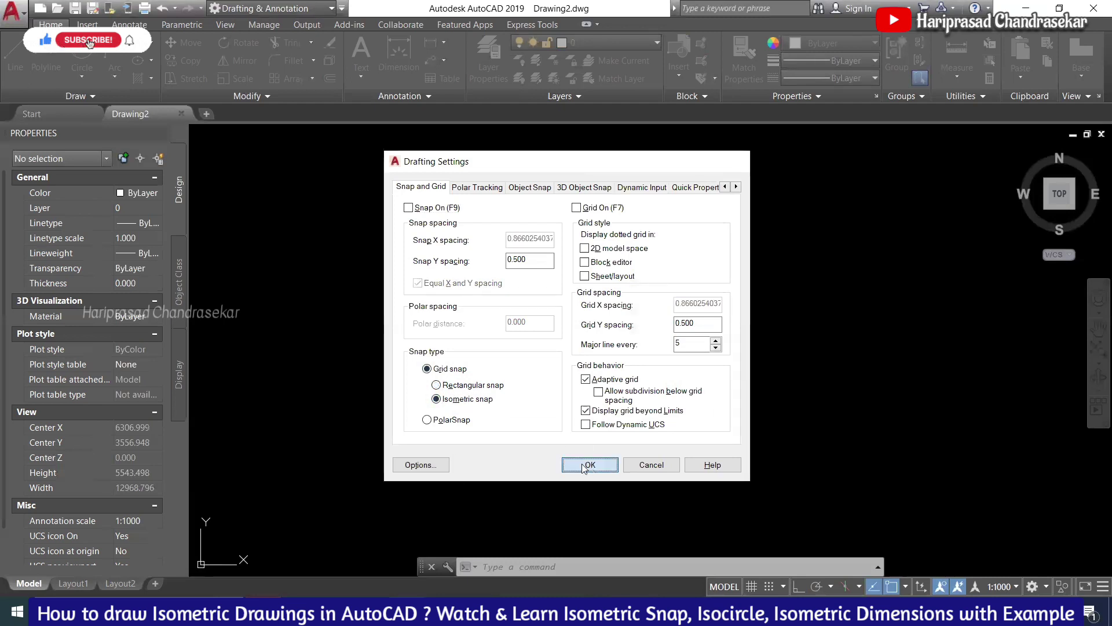
left_click(590, 464)
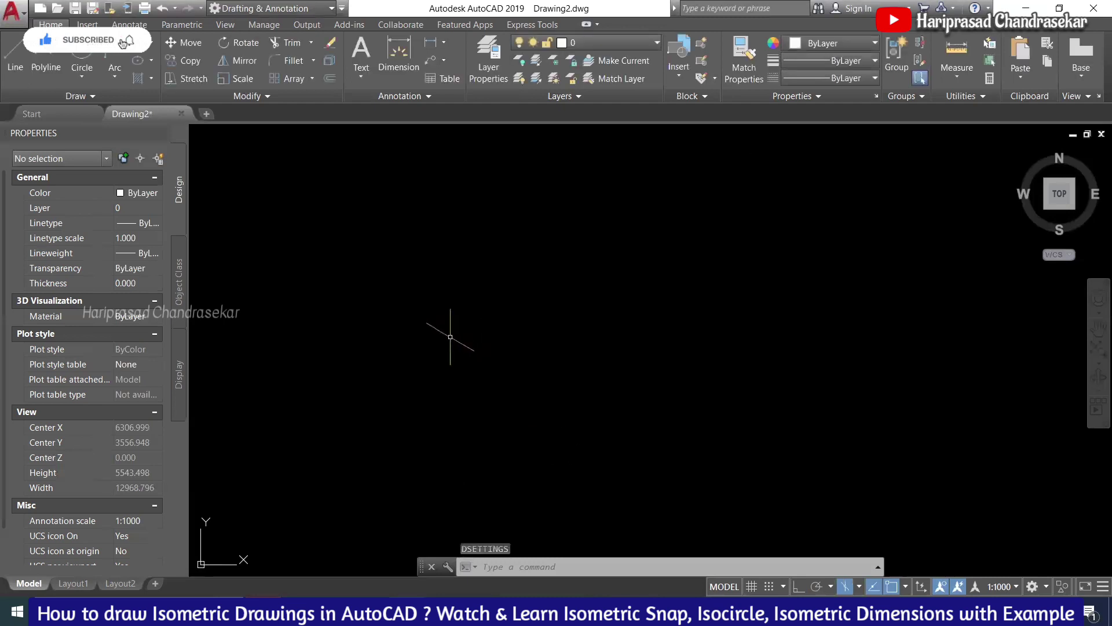
- Turn the drawing grid on and off again, and dismiss the CONNECTION Client sign-in window
left_click(752, 586)
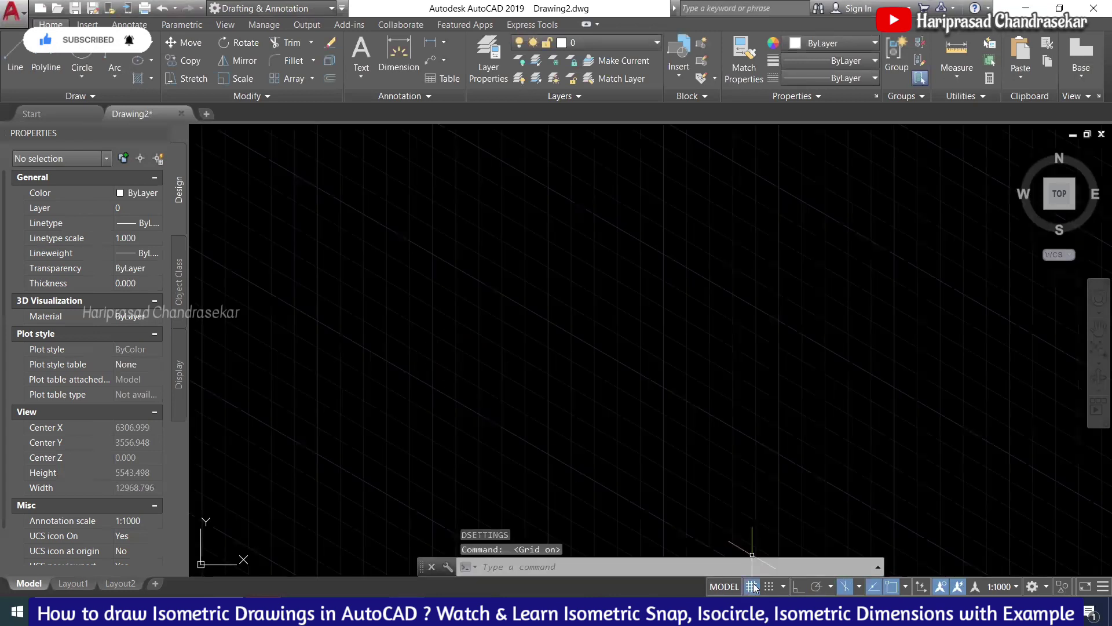
left_click(752, 586)
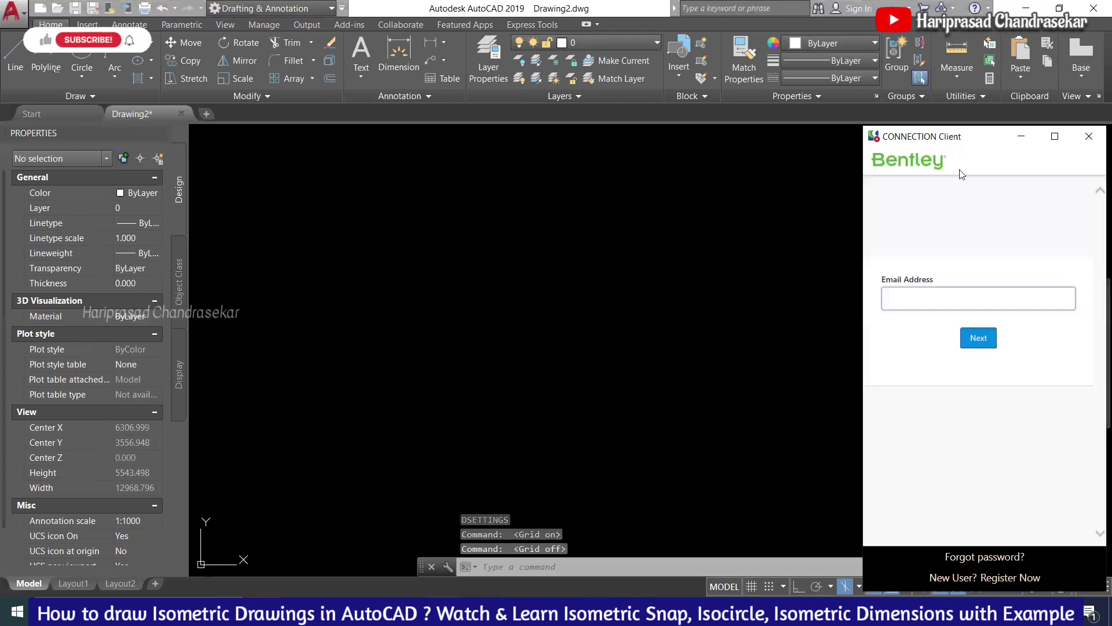
left_click(1089, 139)
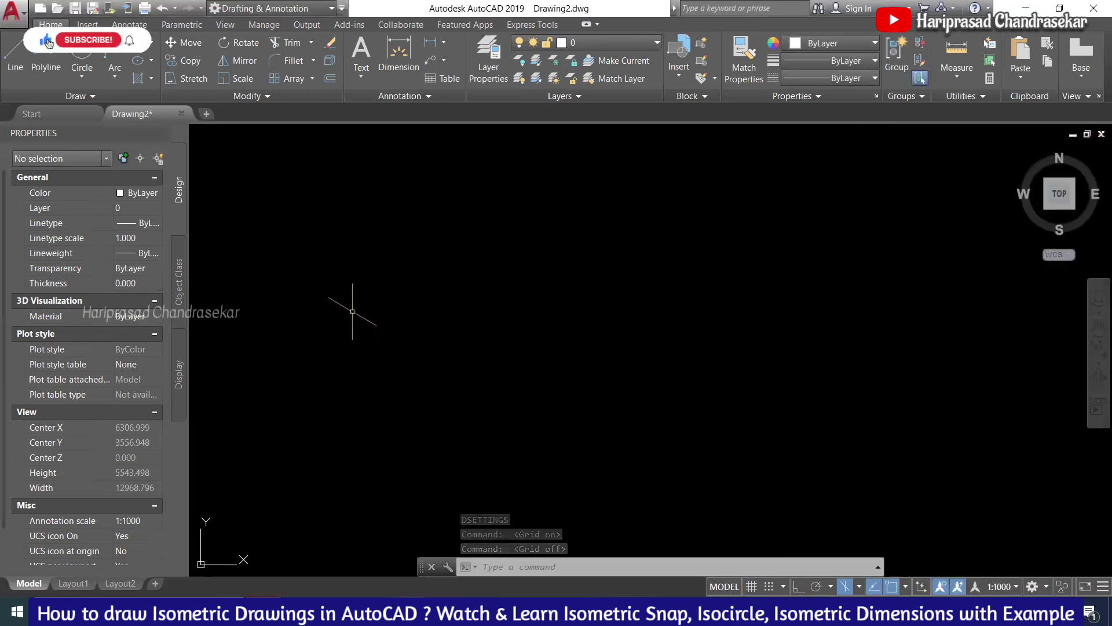
- Draw a 10-unit line sloping down to the right at 330° with Ortho on, as the left face's lower edge
type("l")
key("Return")
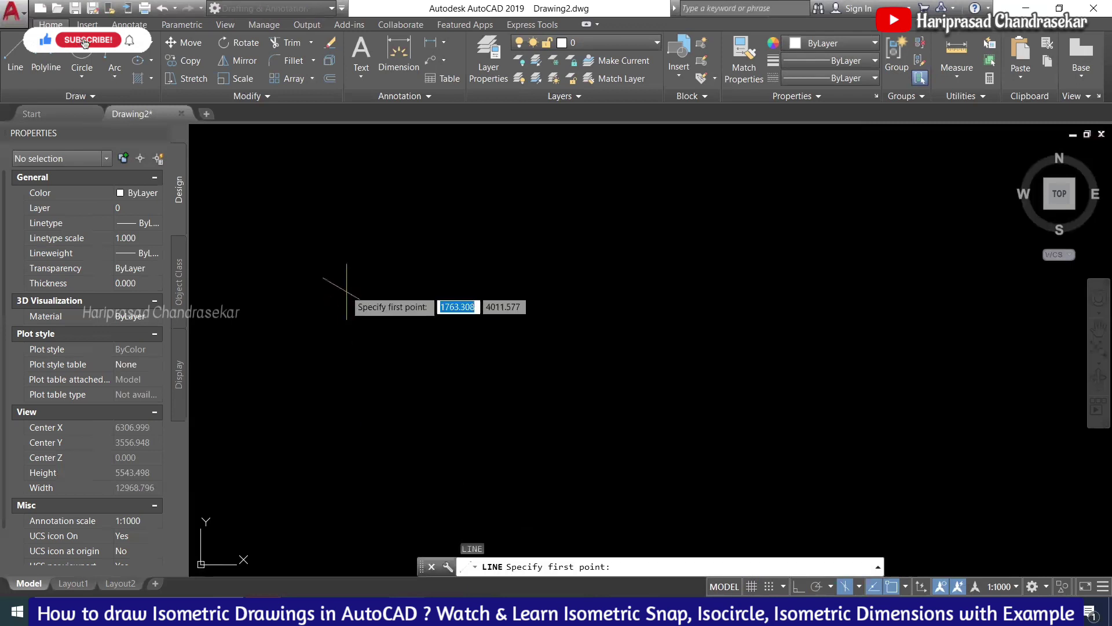
left_click(344, 288)
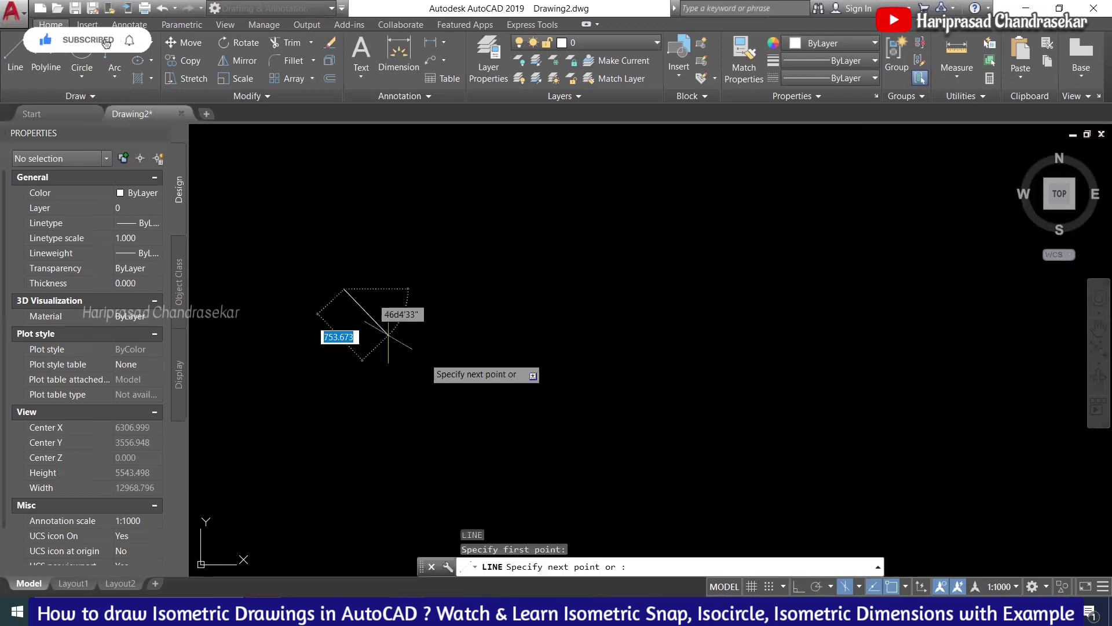
left_click(798, 586)
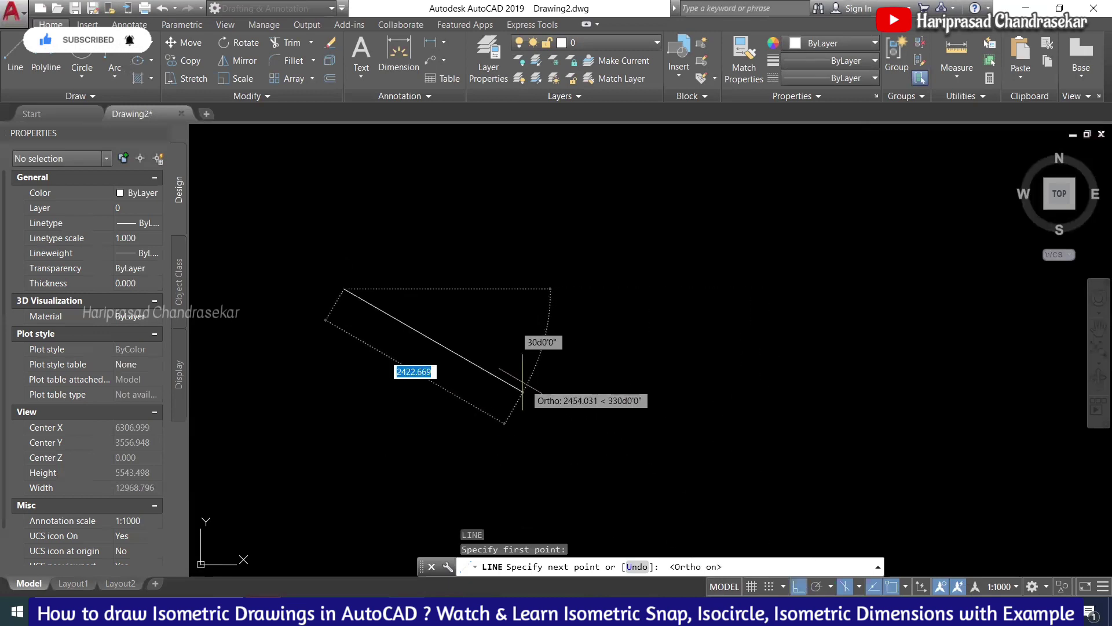
type("10")
key("Return")
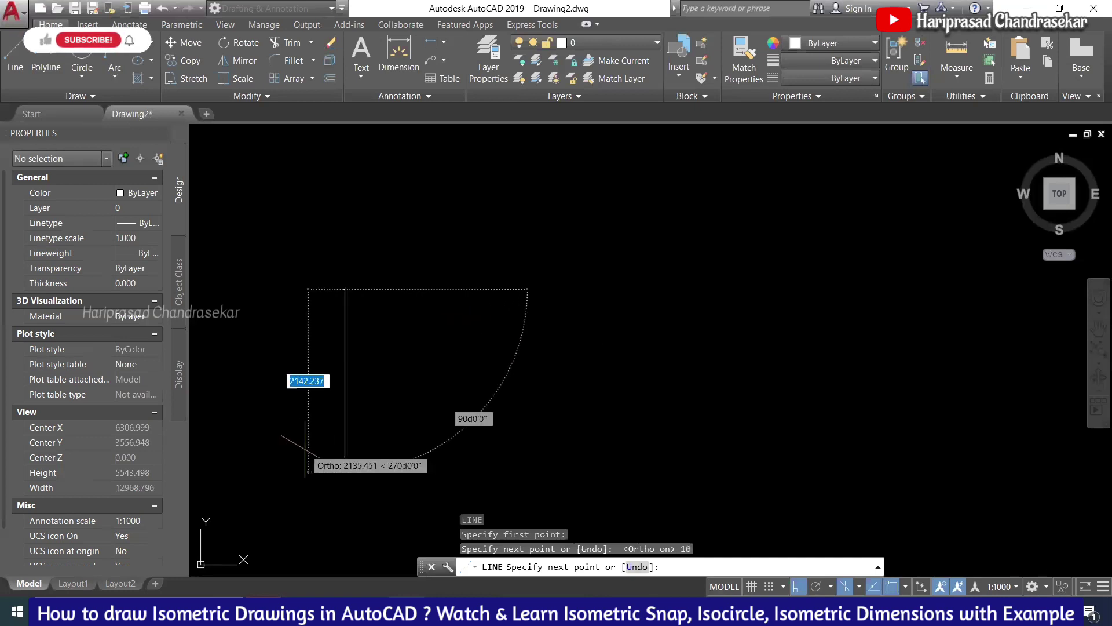
- Close the left isometric face with three more 10-unit lines: upward, back along the 150° direction, and downward
scroll(345, 280, "up", 10)
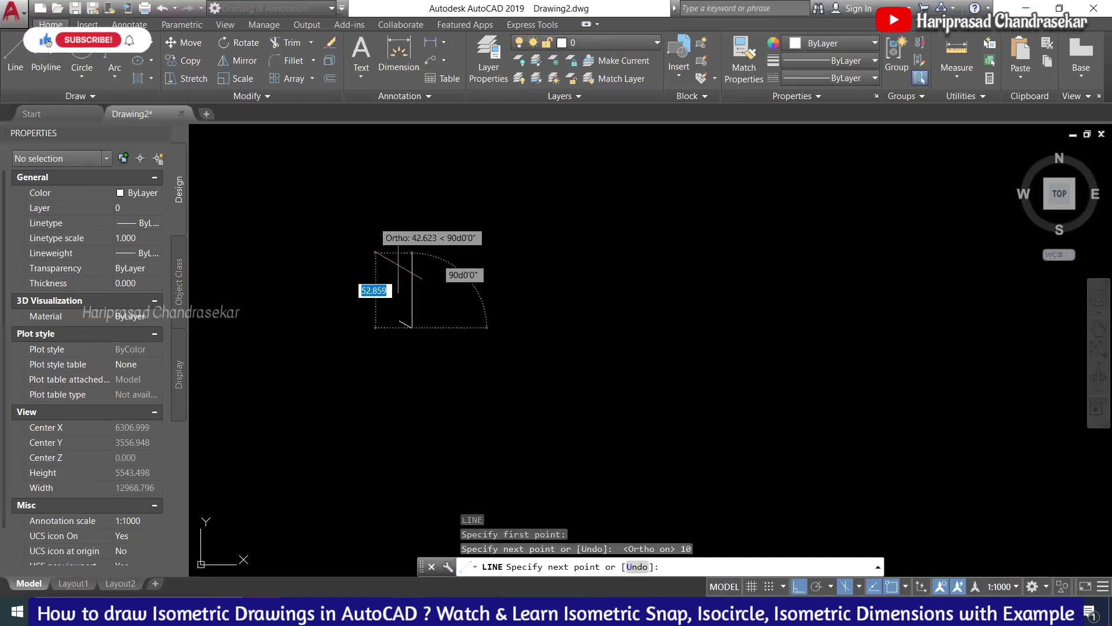
type("10")
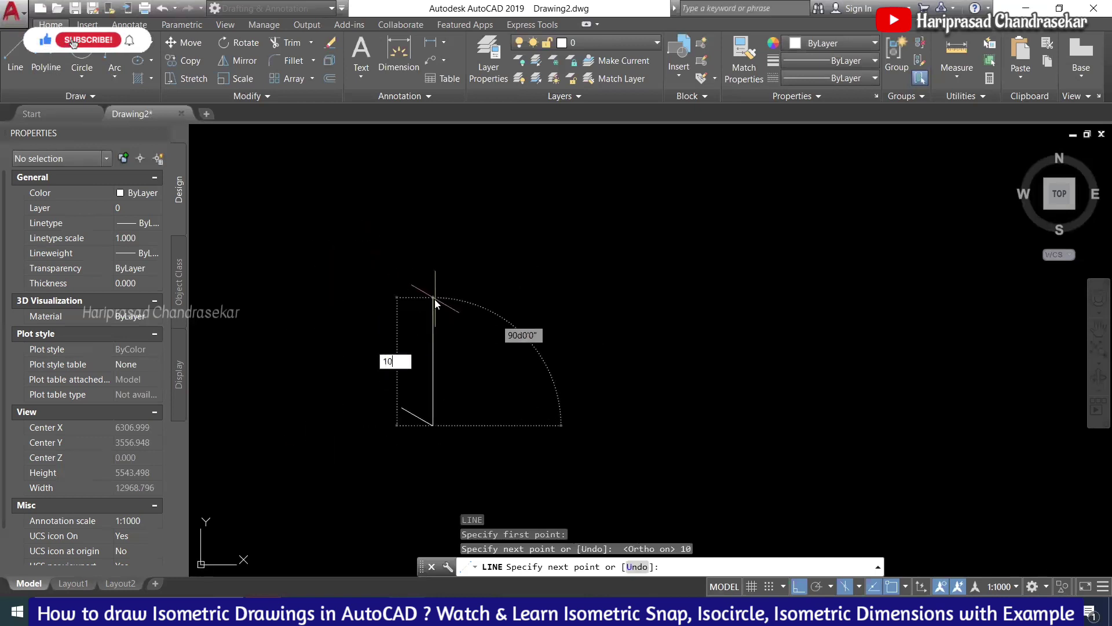
key("Return")
type("1")
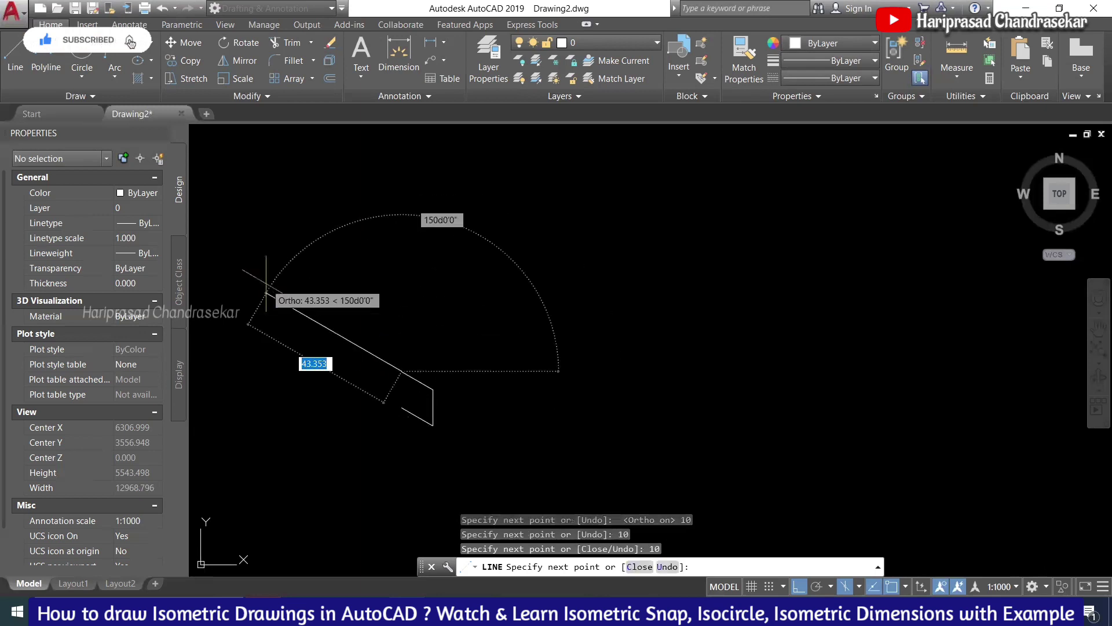
key("Return")
type("10")
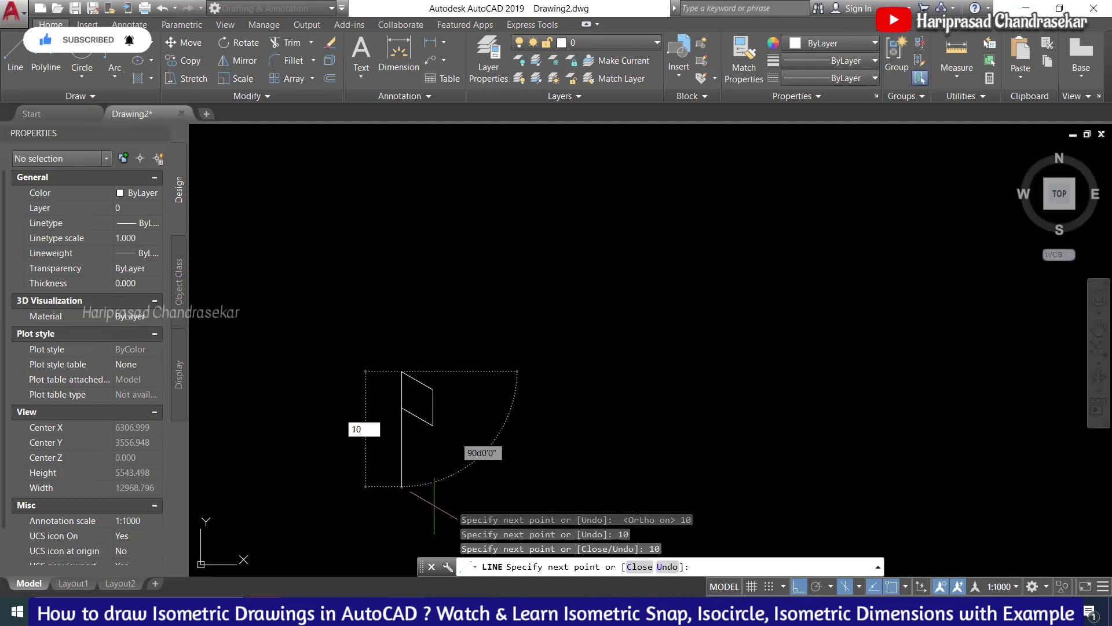
key("Return")
key("Return")
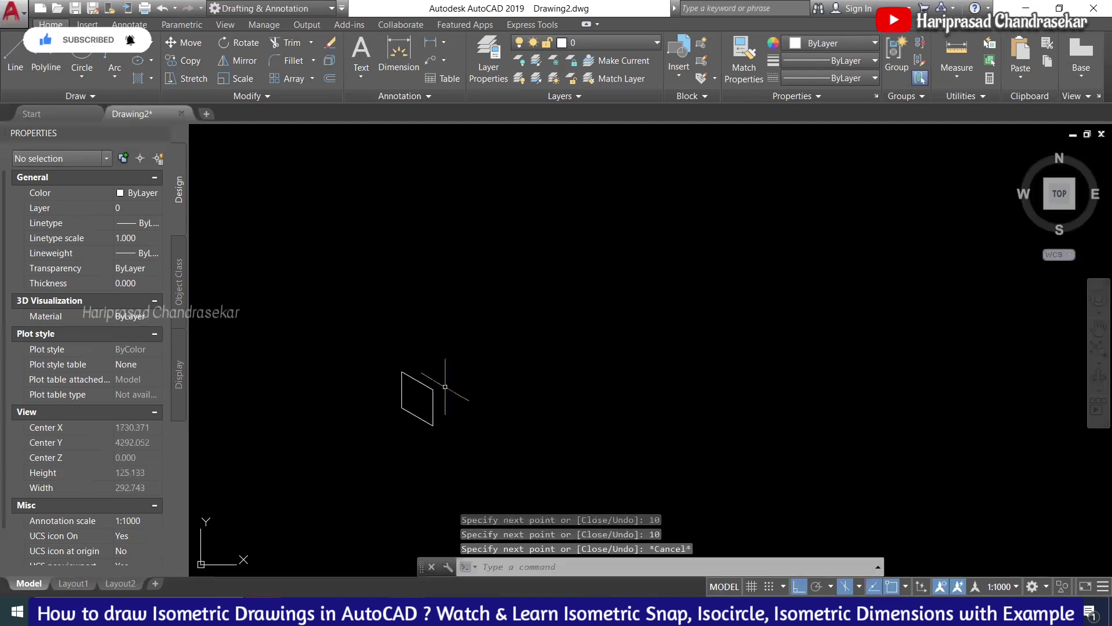
- Draw the cube's right face from the left face's upper-right corner with three 10-unit lines, using isoplanes Top and Right
key("Return")
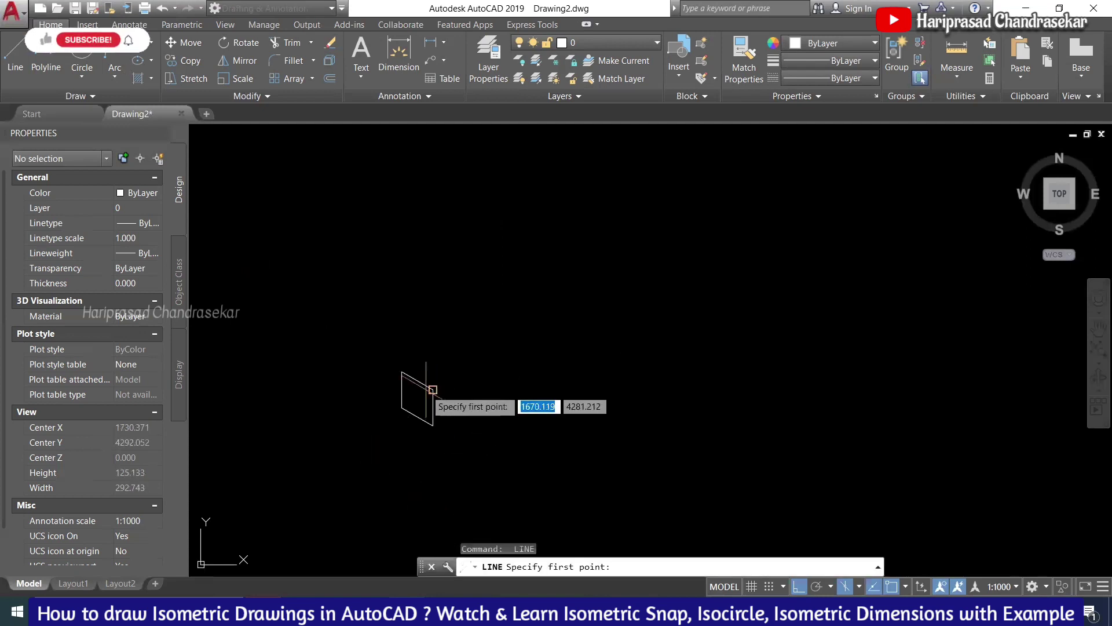
left_click(402, 371)
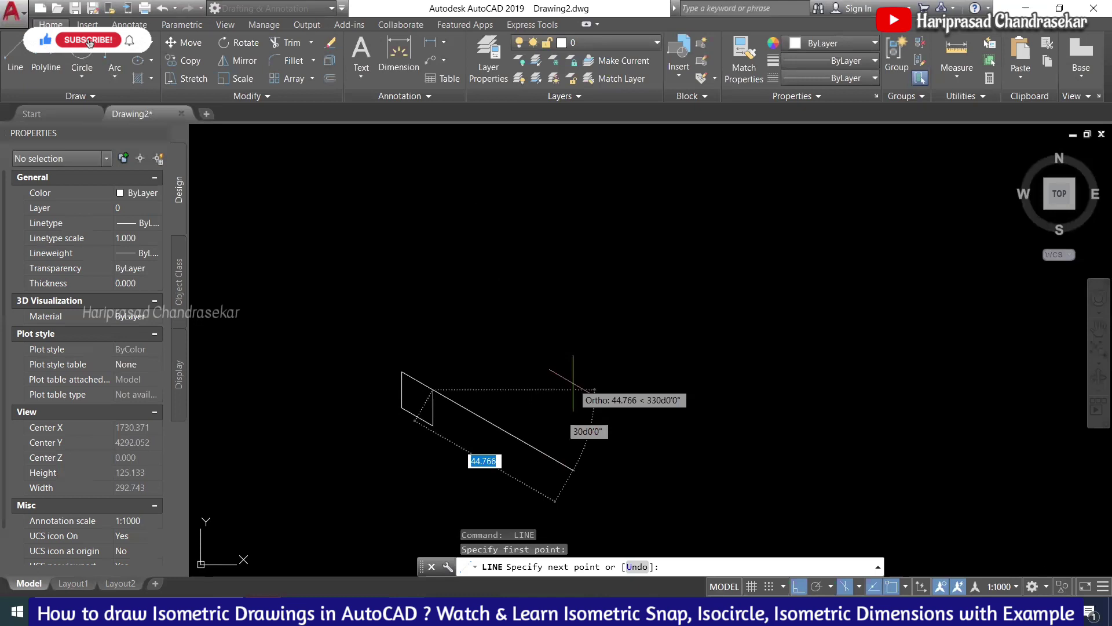
key("F5")
type("10")
key("Return")
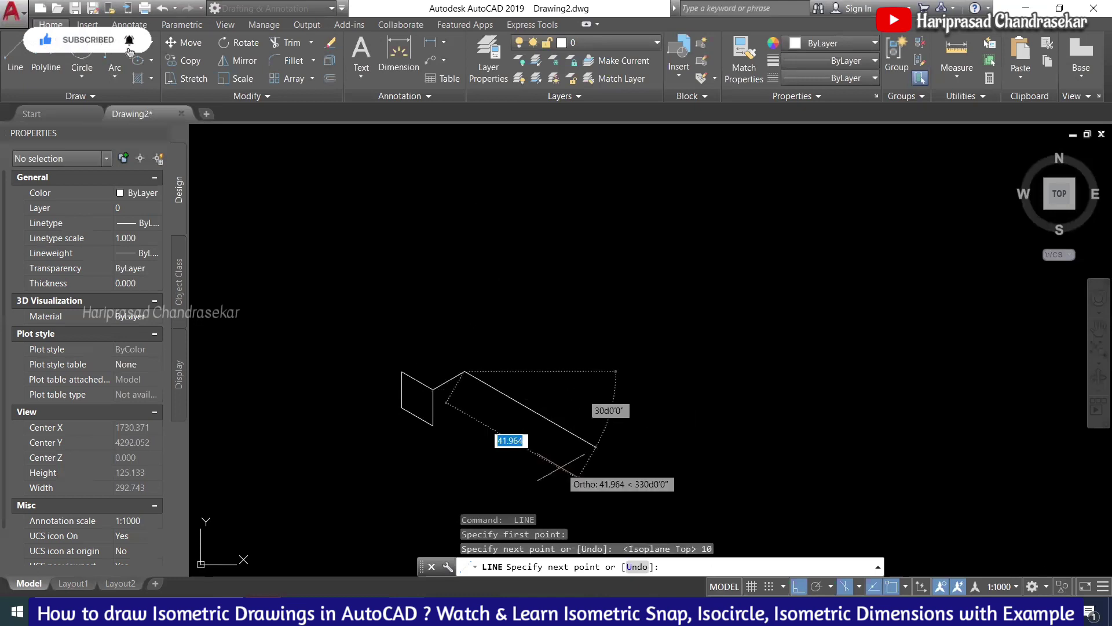
key("F5")
type("10")
key("Return")
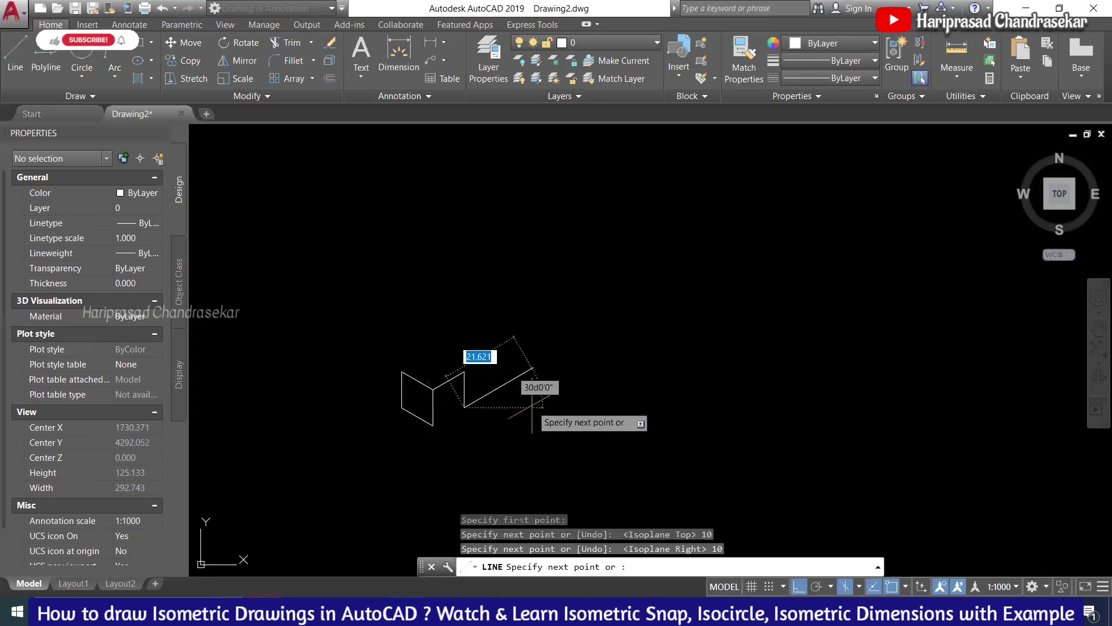
type("1")
key("Return")
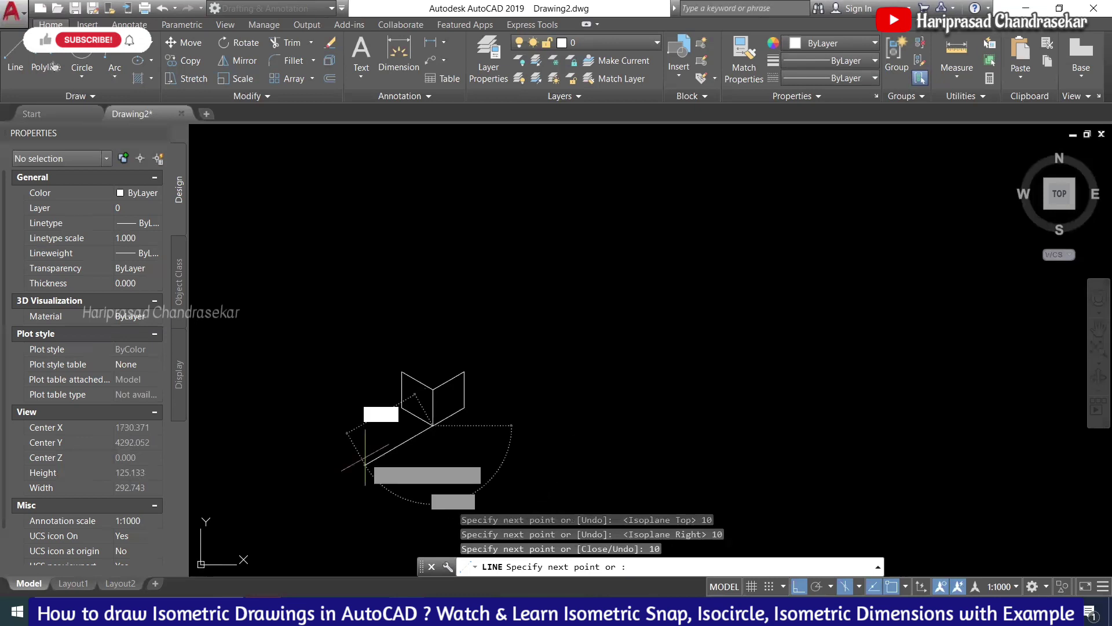
key("Return")
- Complete the cube's top face with two 10-unit lines from the left face's upper-left corner, switching to Isoplane Left for the second
key("space")
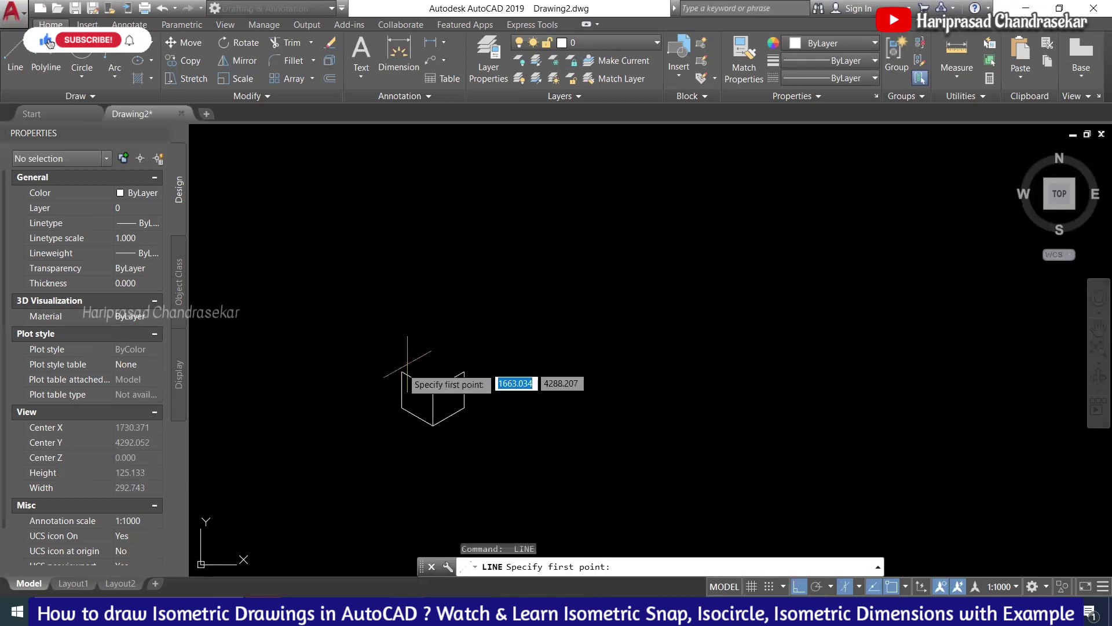
left_click(402, 370)
type("10")
key("Return")
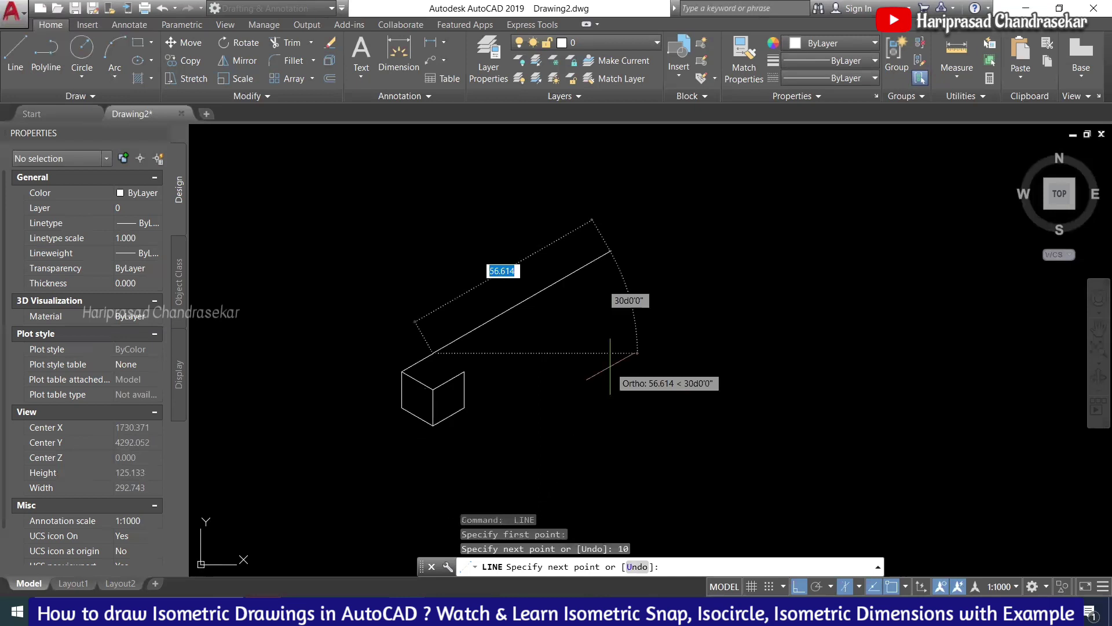
key("F5")
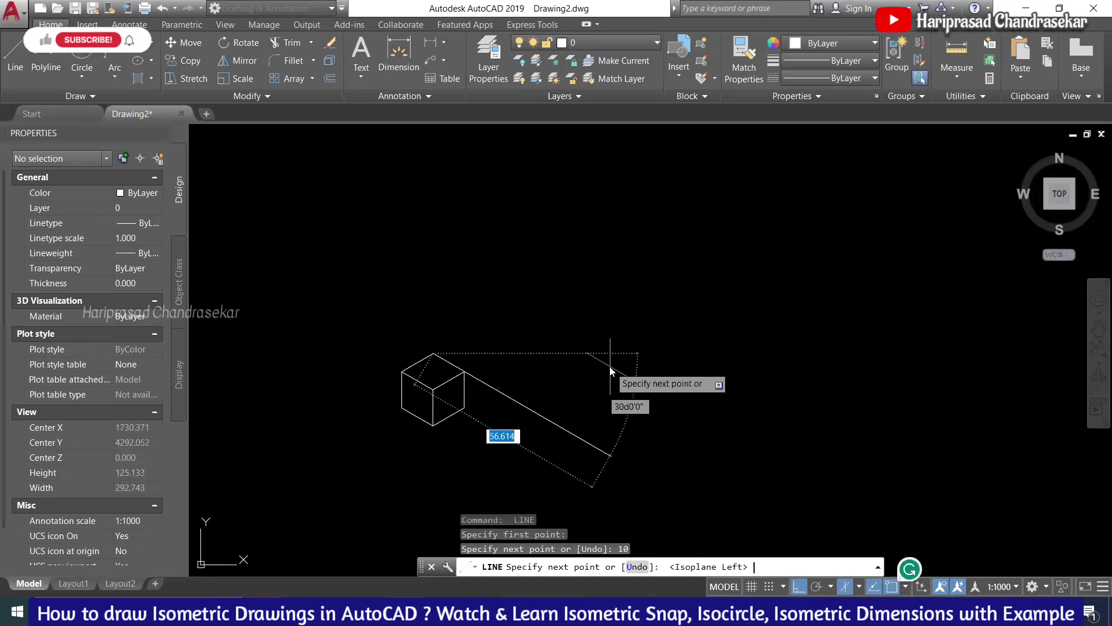
type("10")
key("Return")
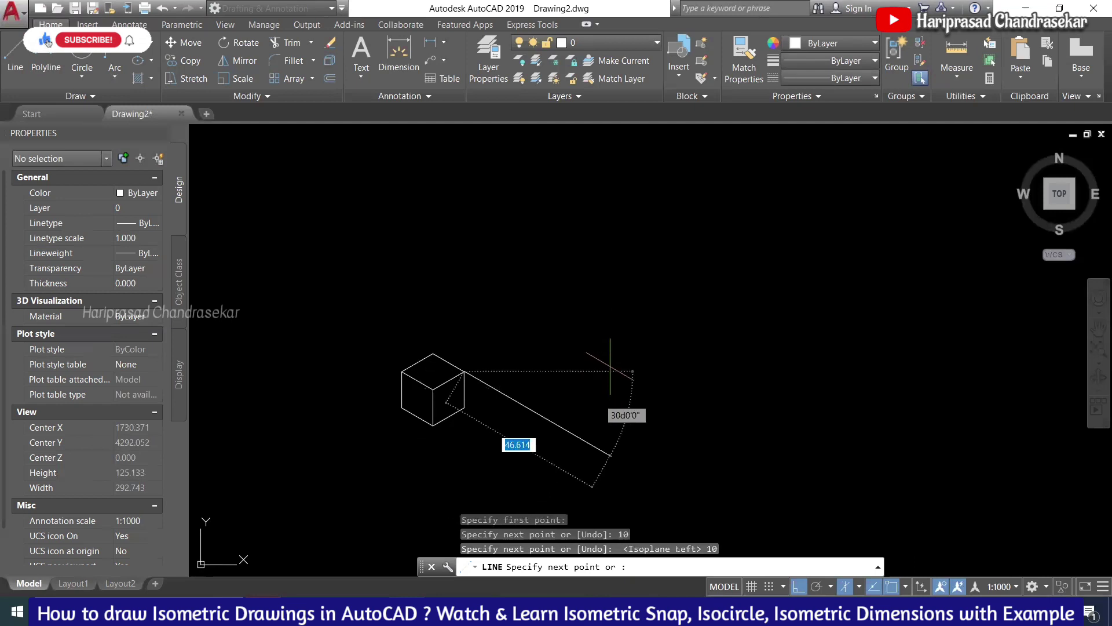
key("Escape")
- Draw a line across the cube's top face joining the midpoints of its front-left and back-right edges
scroll(357, 380, "up", 2)
scroll(449, 421, "up", 4)
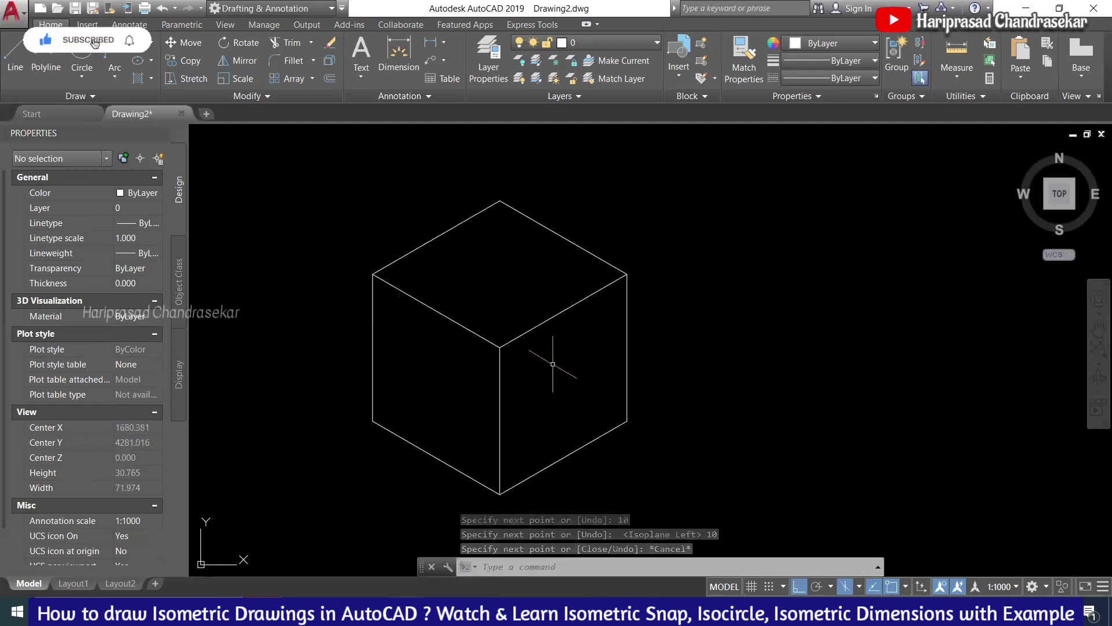
scroll(433, 317, "down", 2)
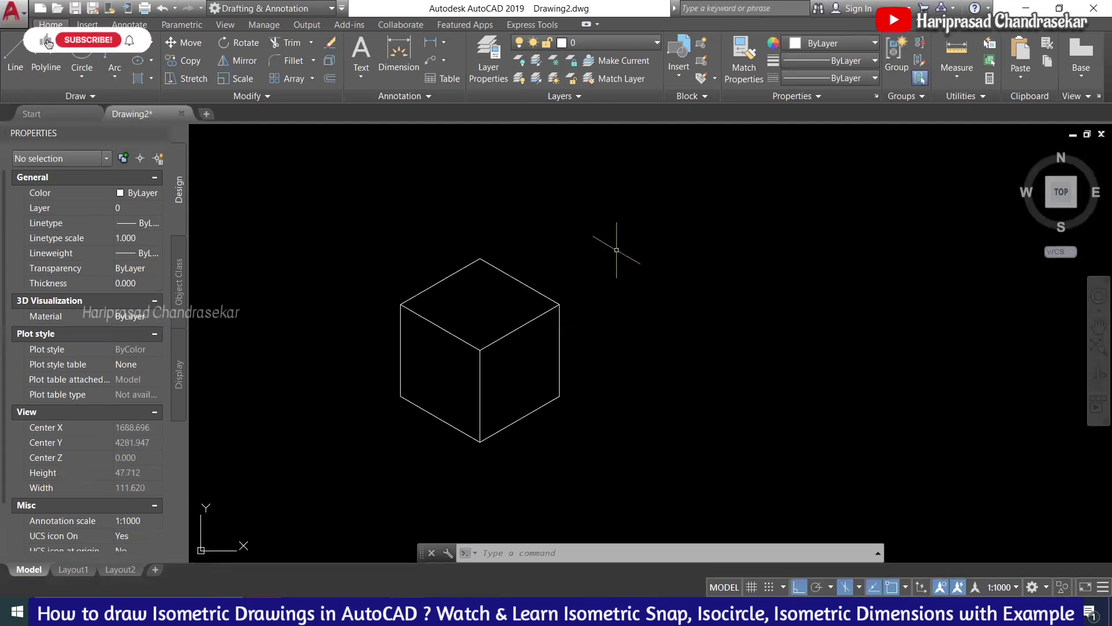
middle_click_drag(616, 250, 594, 220)
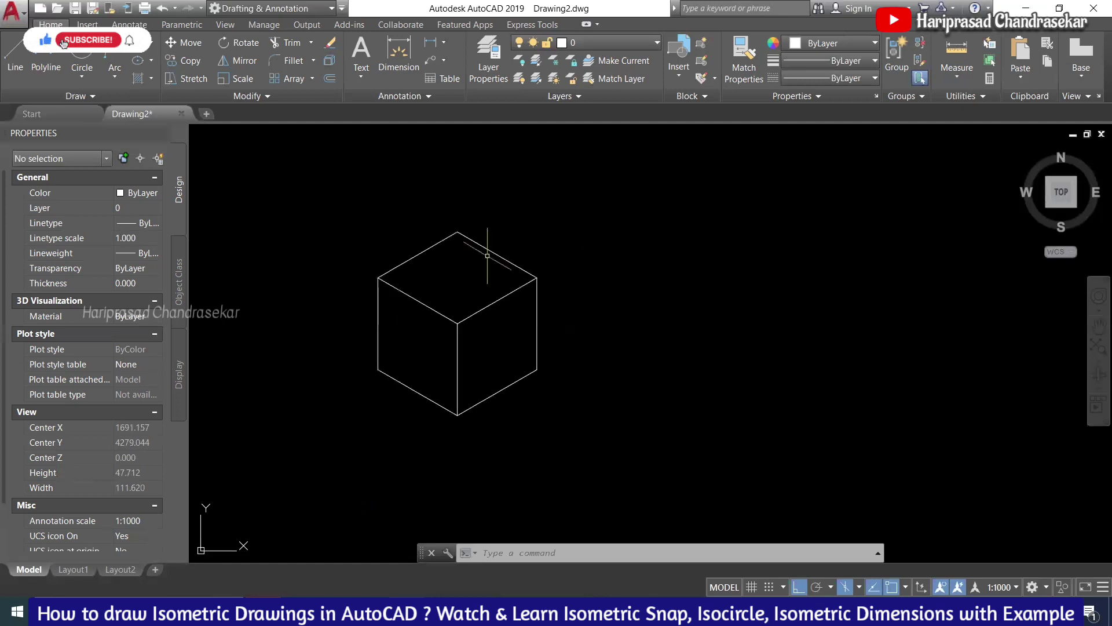
scroll(509, 239, "up", 2)
scroll(494, 237, "down", 2)
type("l")
key("Return")
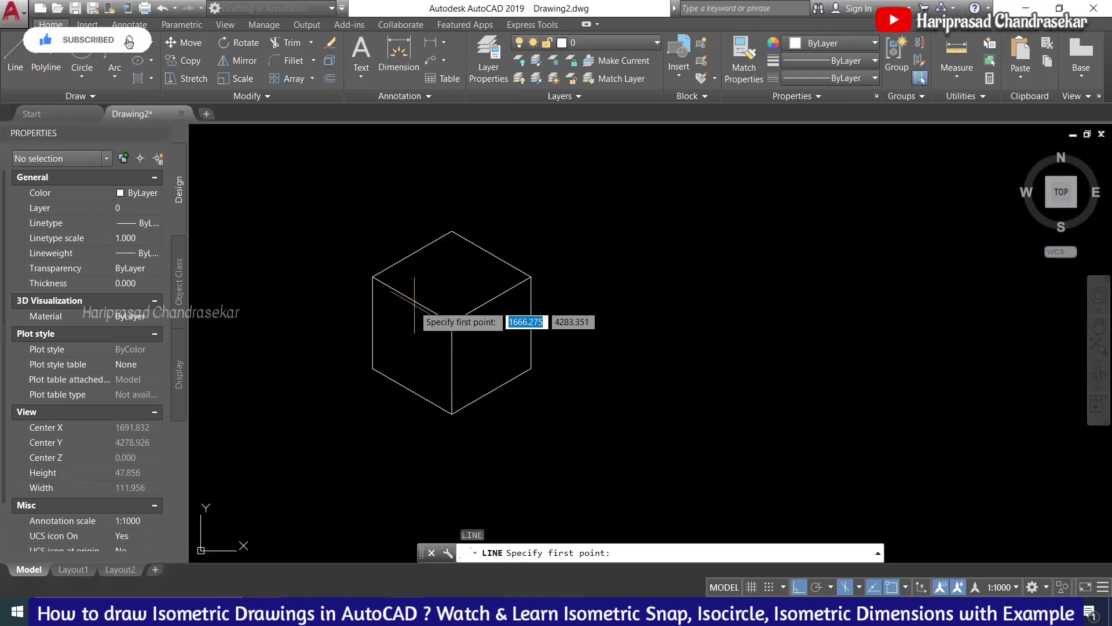
left_click(412, 299)
left_click(491, 255)
key("Escape")
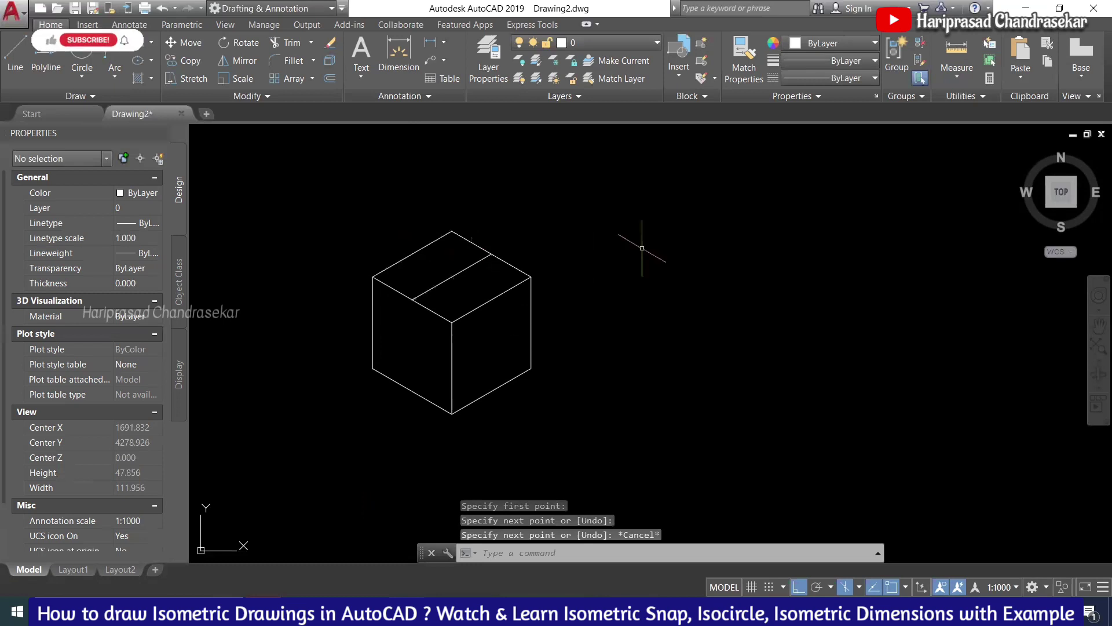
- Draw an isocircle of radius 10 in Isoplane Top, centred on the midpoint of the line across the cube's top face
type("e")
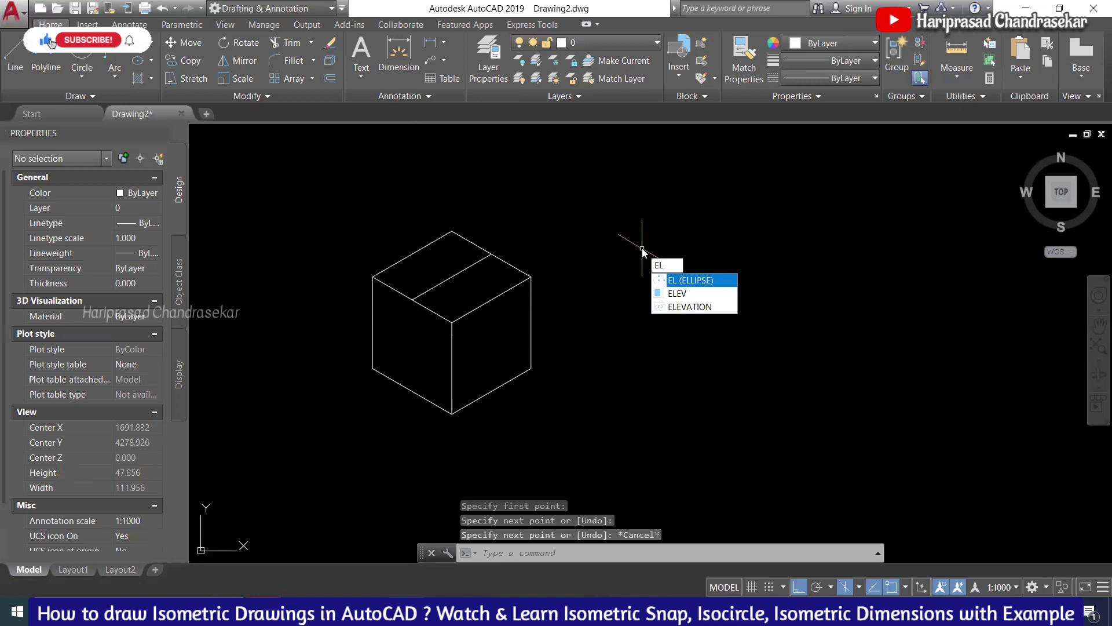
key("Return")
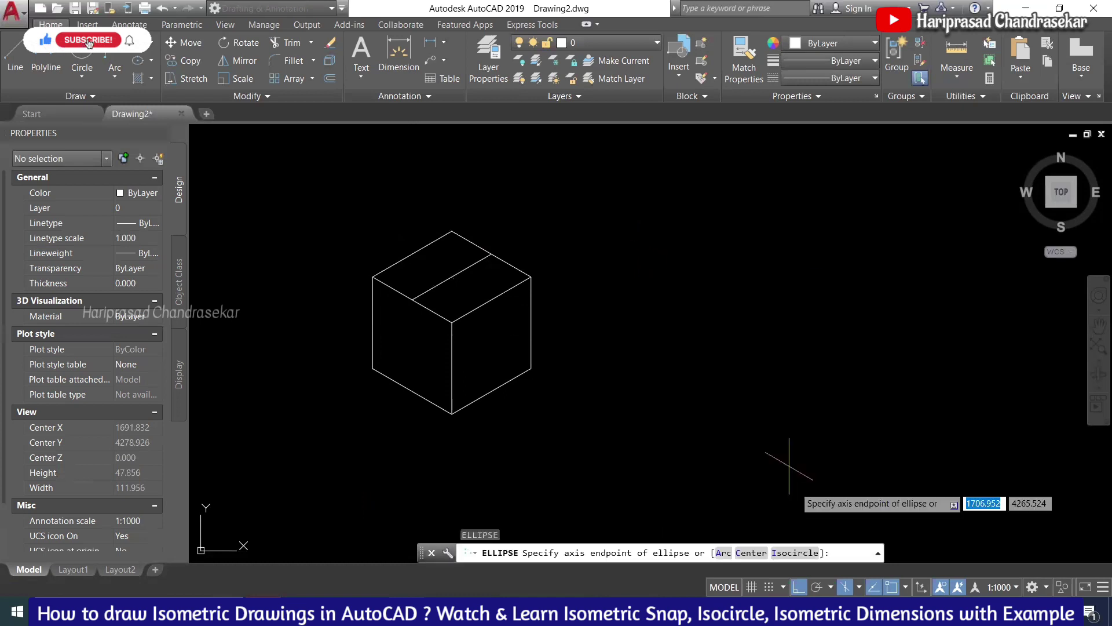
left_click(789, 553)
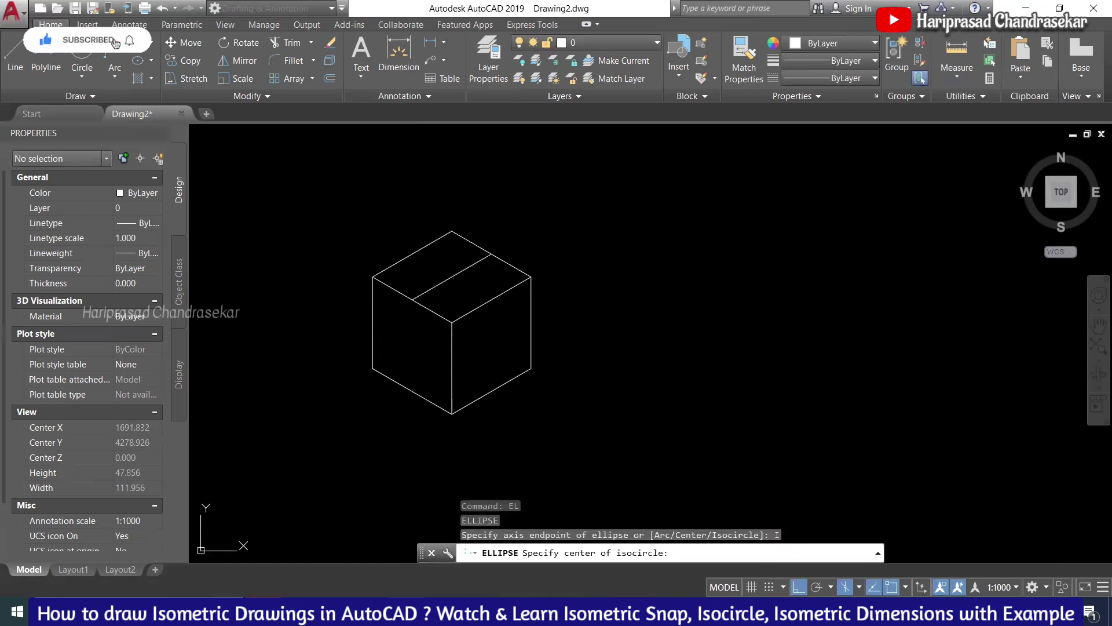
left_click(452, 275)
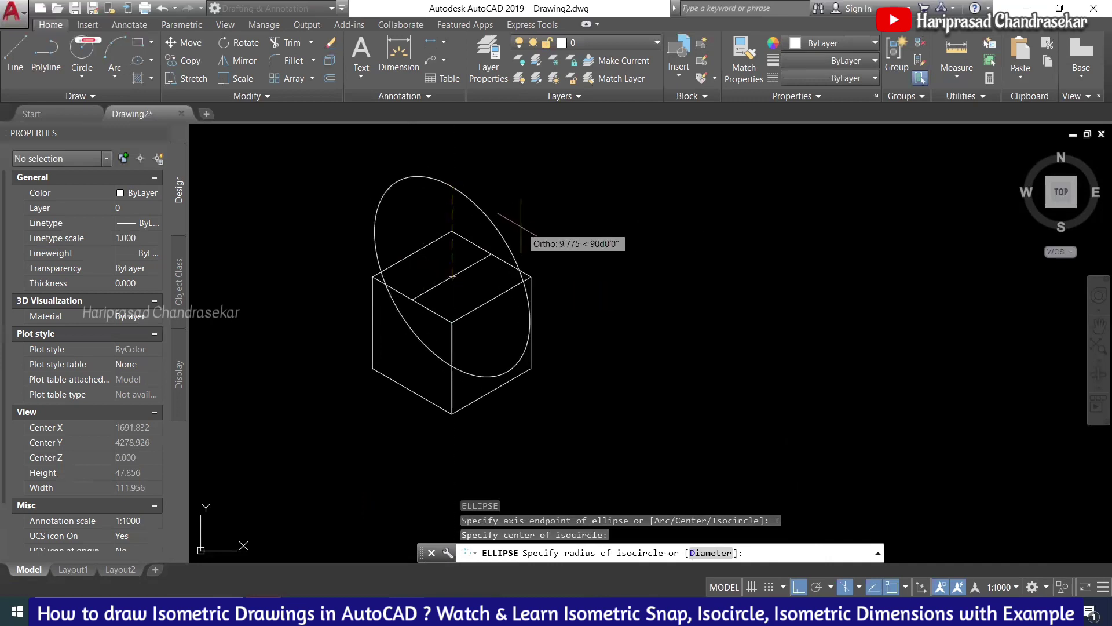
key("F5")
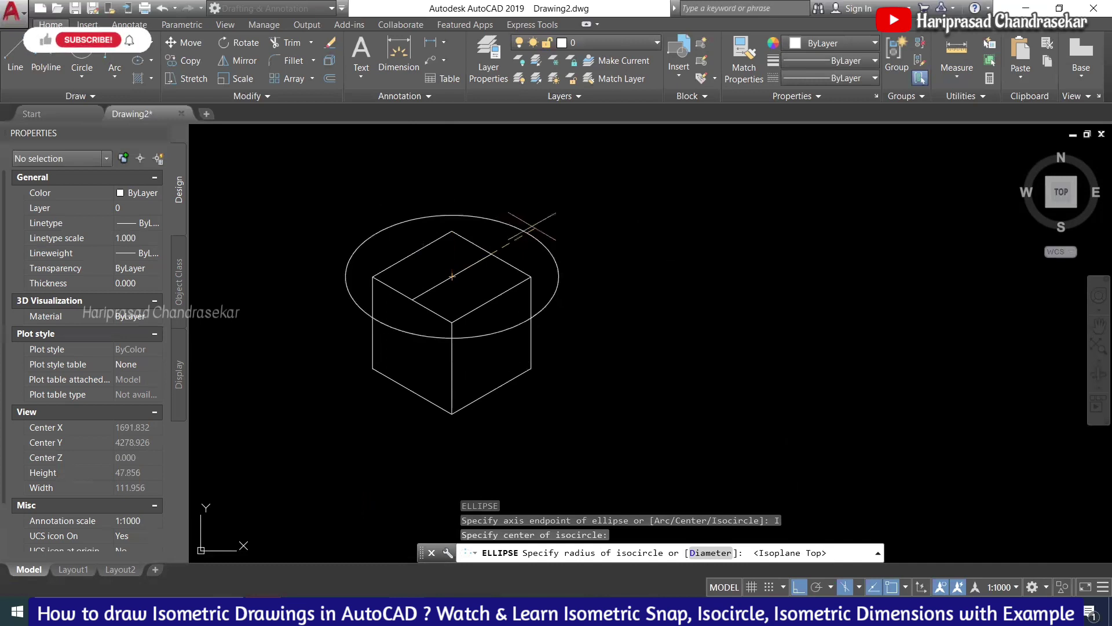
type("10")
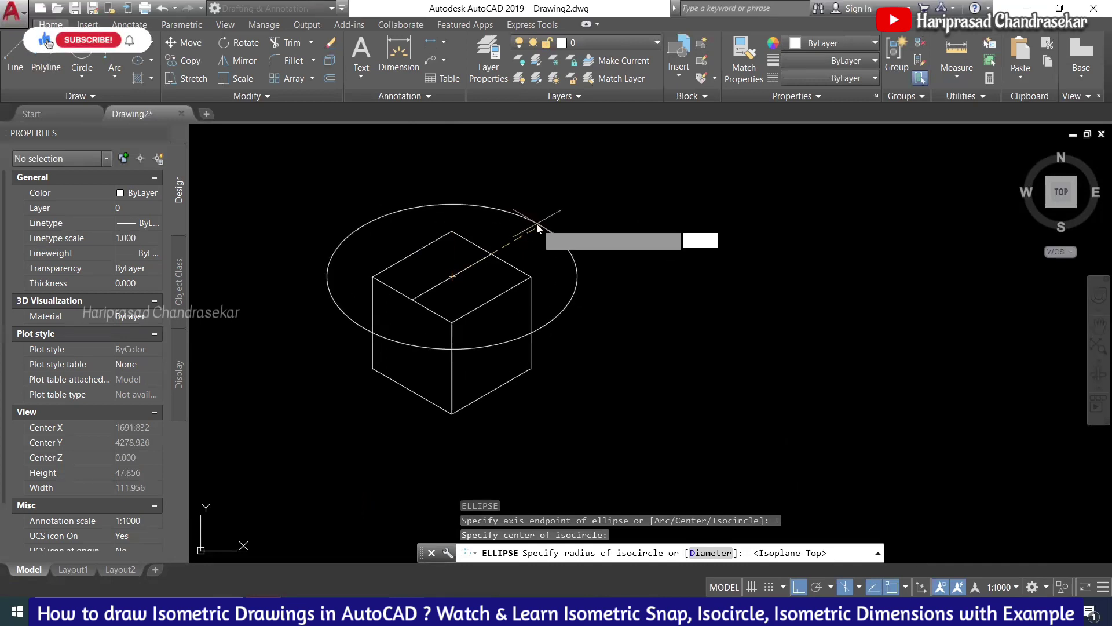
key("Return")
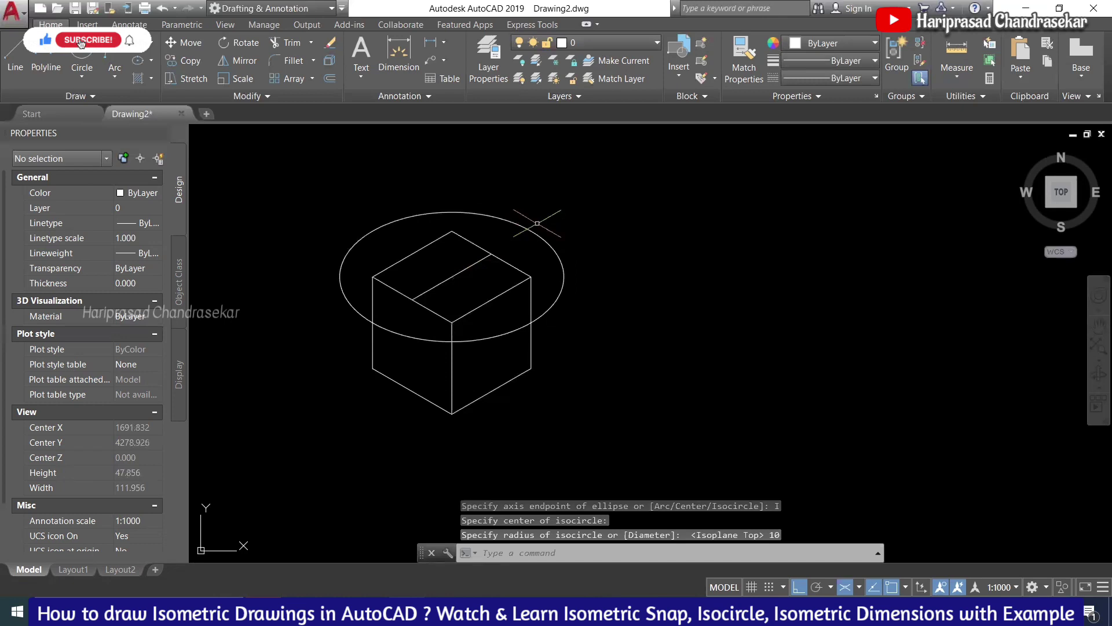
- Replace the radius-10 isocircle with an isocircle of radius 5 centred on the midpoint of the top face's line
left_click(531, 228)
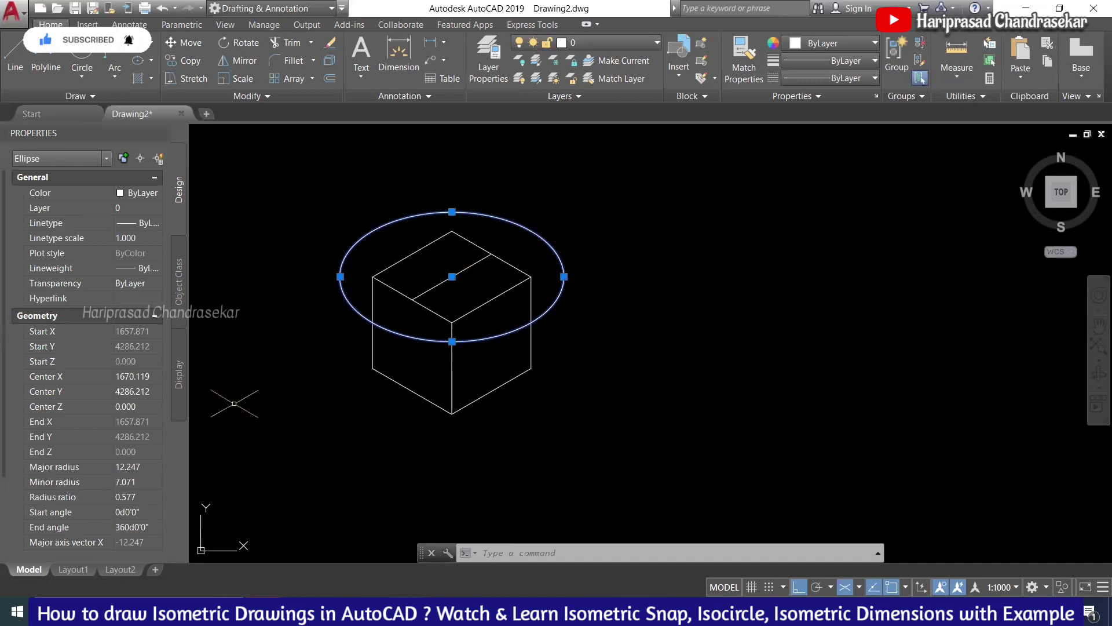
key("Delete")
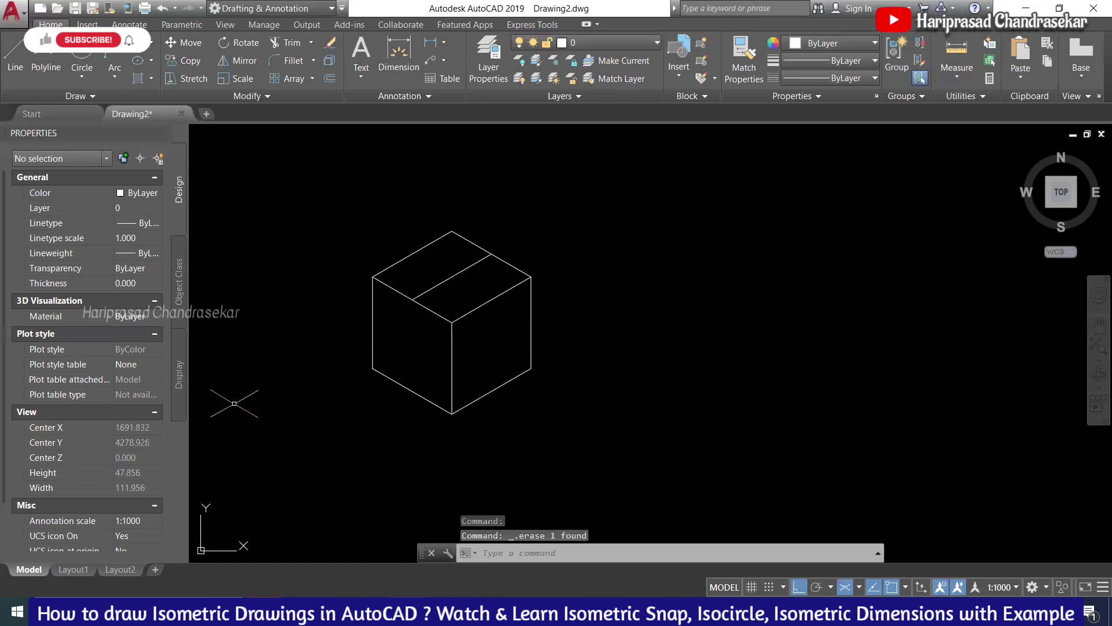
type("el")
key("Return")
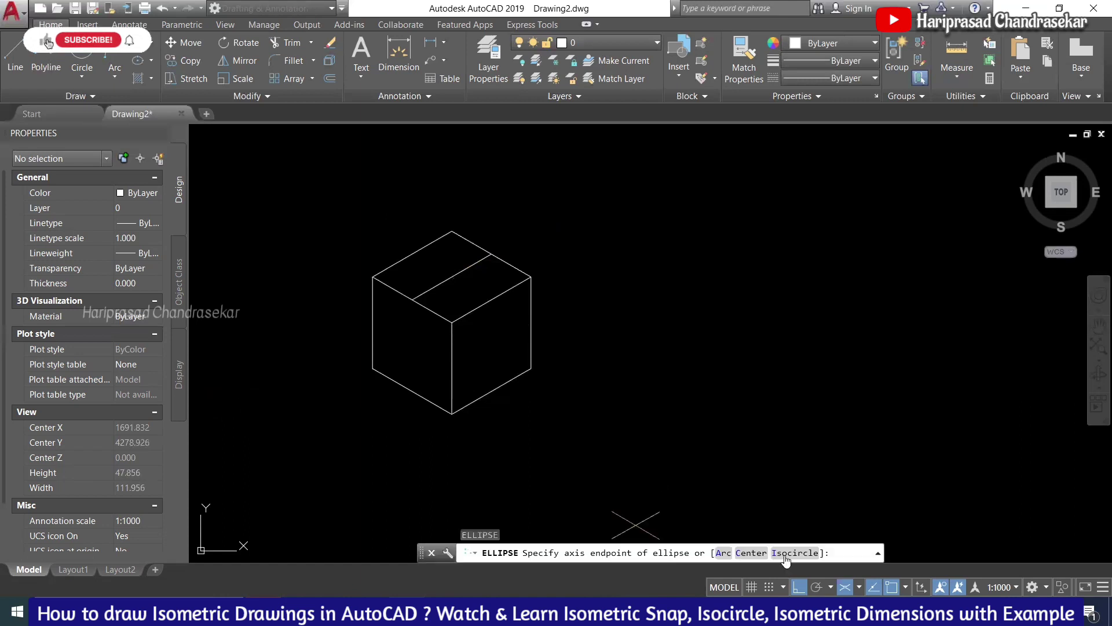
left_click(786, 555)
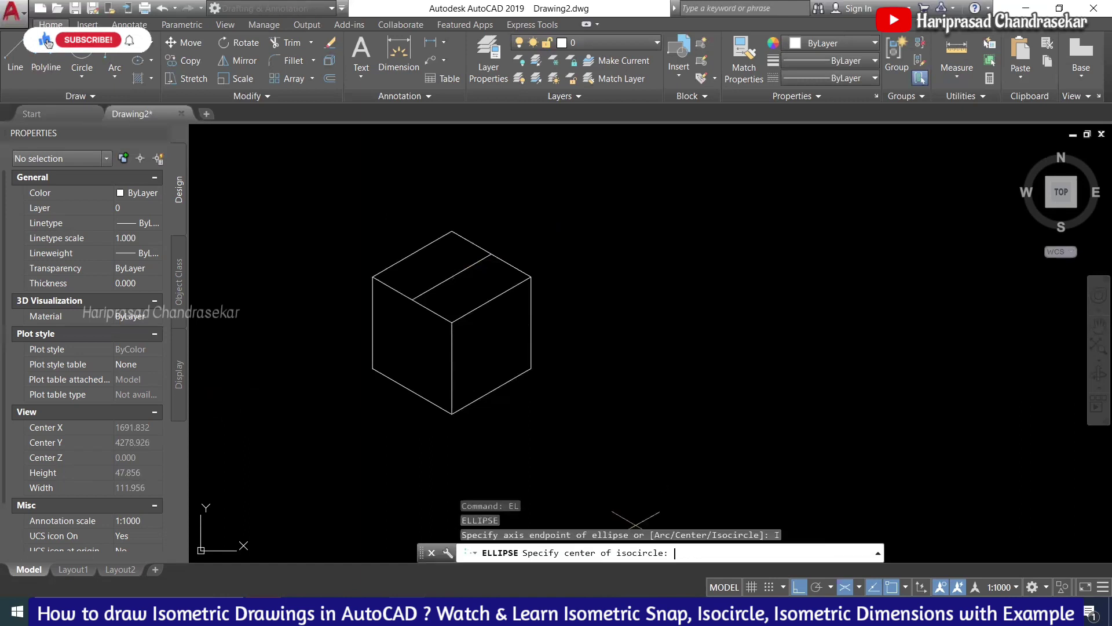
left_click(452, 277)
left_click(452, 276)
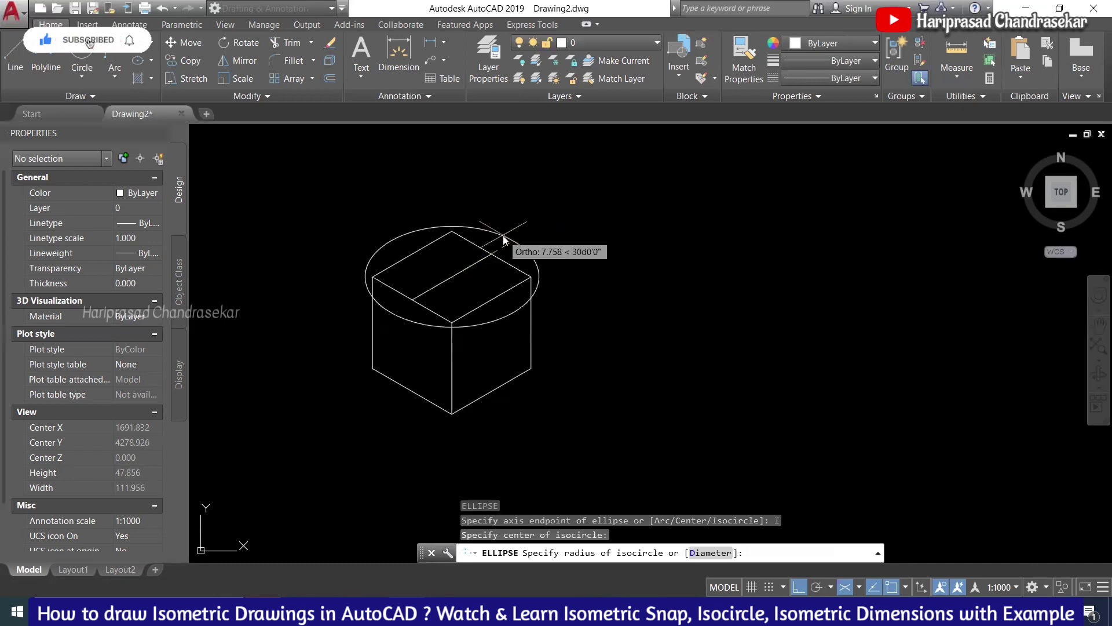
type("5")
key("Return")
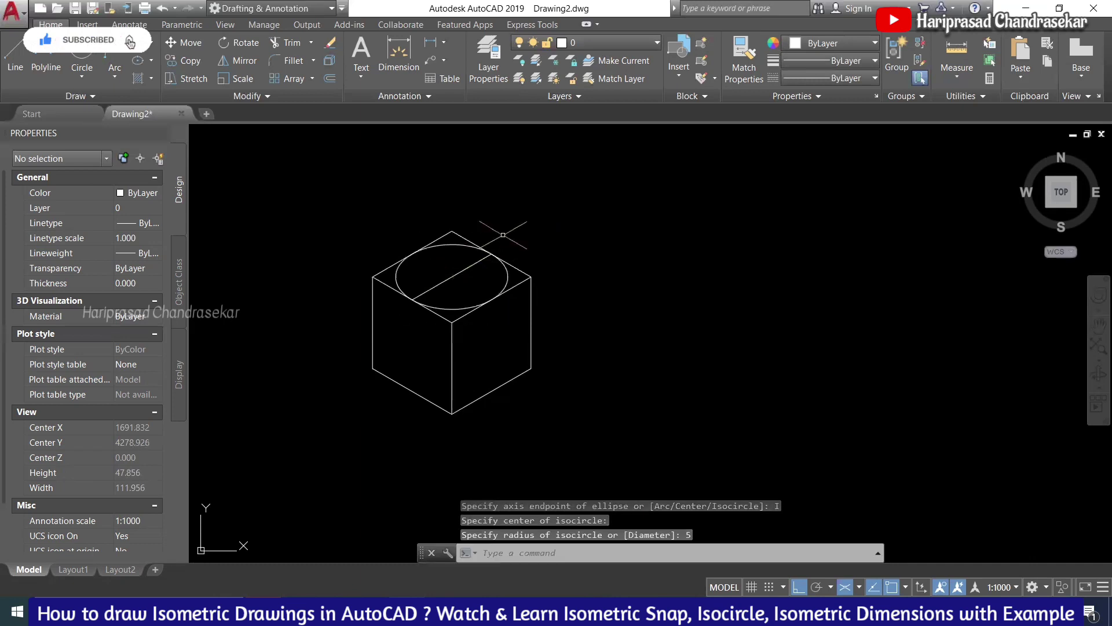
- Erase the construction line across the cube's top face
left_click(459, 274)
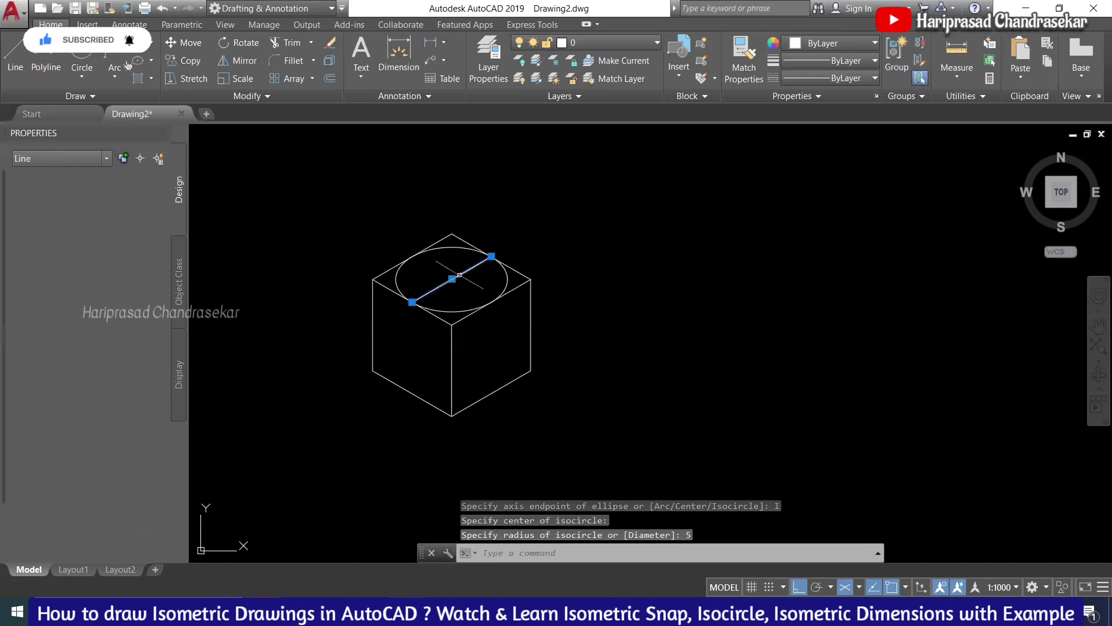
key("Delete")
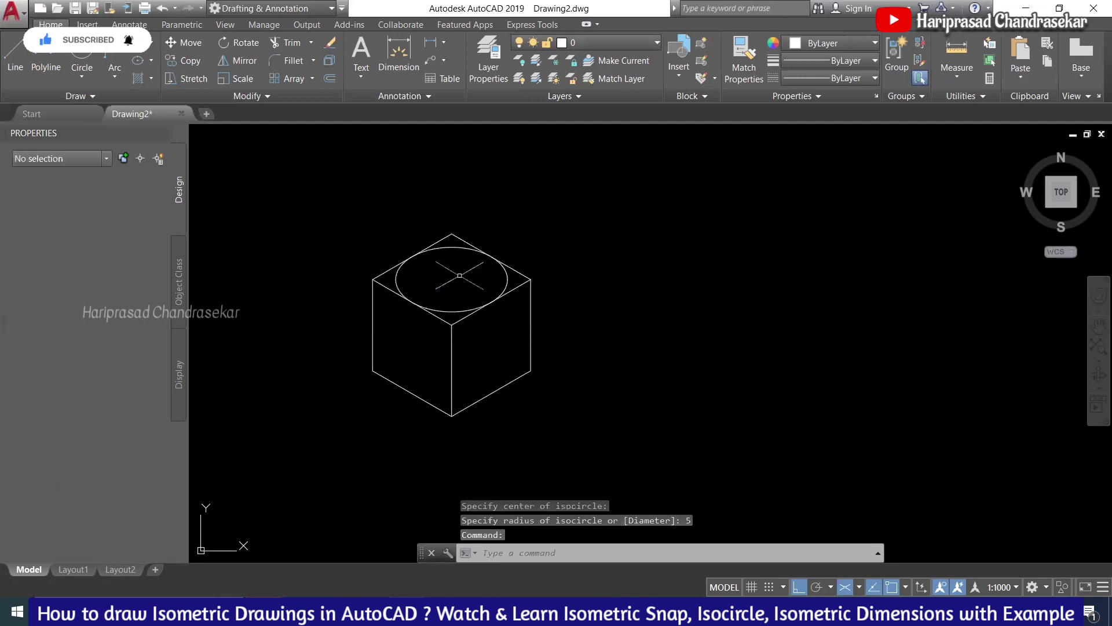
- Draw an isocircle of radius 5 in Isoplane Right, centred midway between the midpoints of the right face's two vertical edges
type("el")
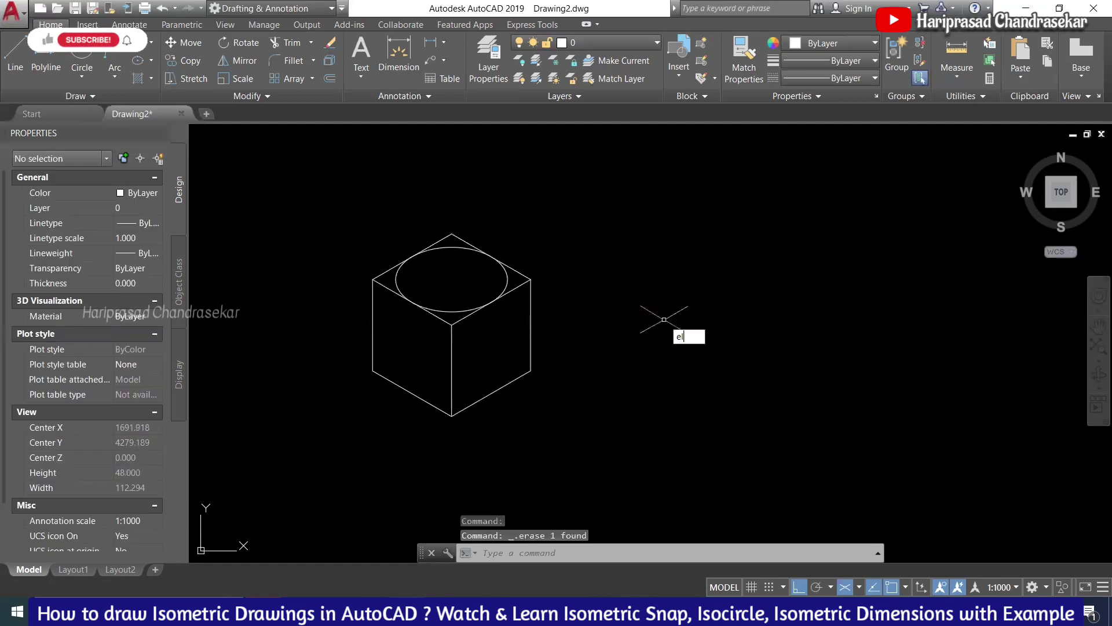
key("Return")
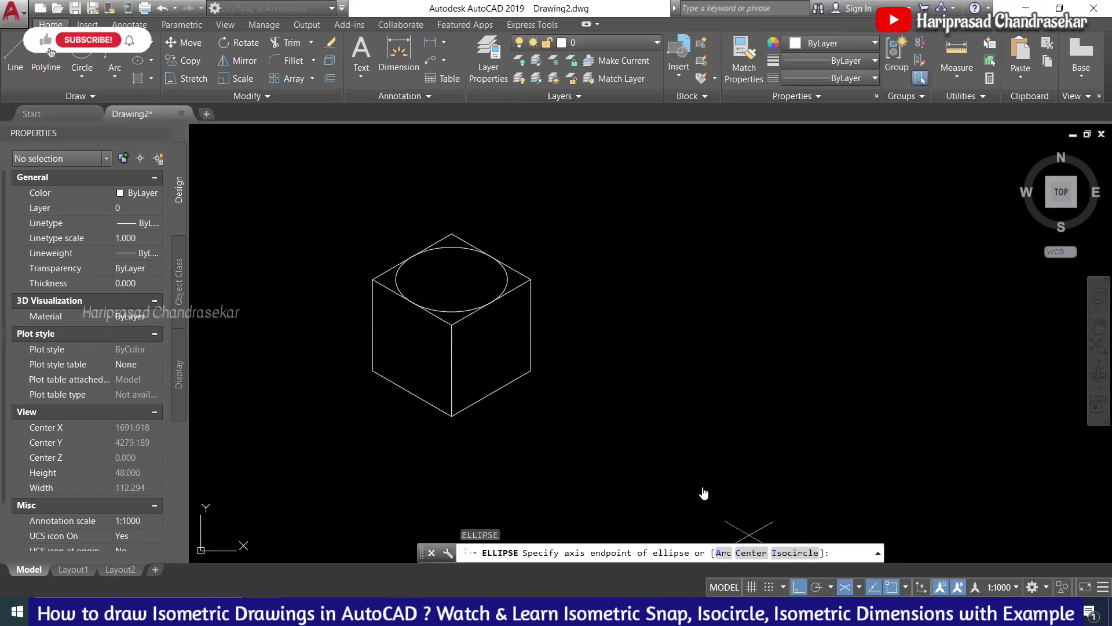
type("i")
key("Return")
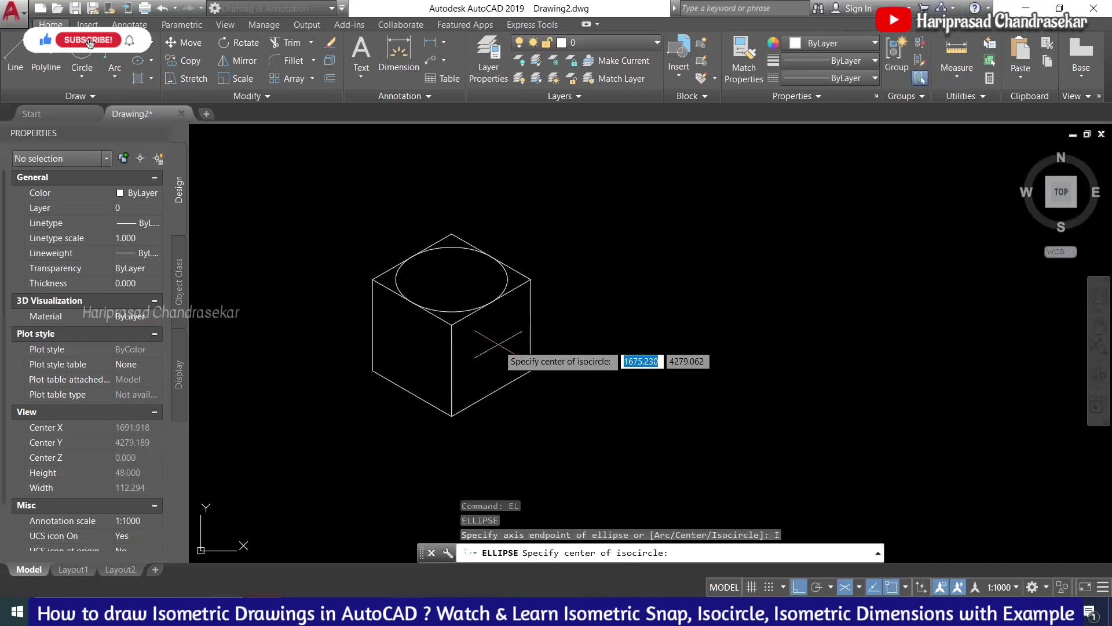
key("F5")
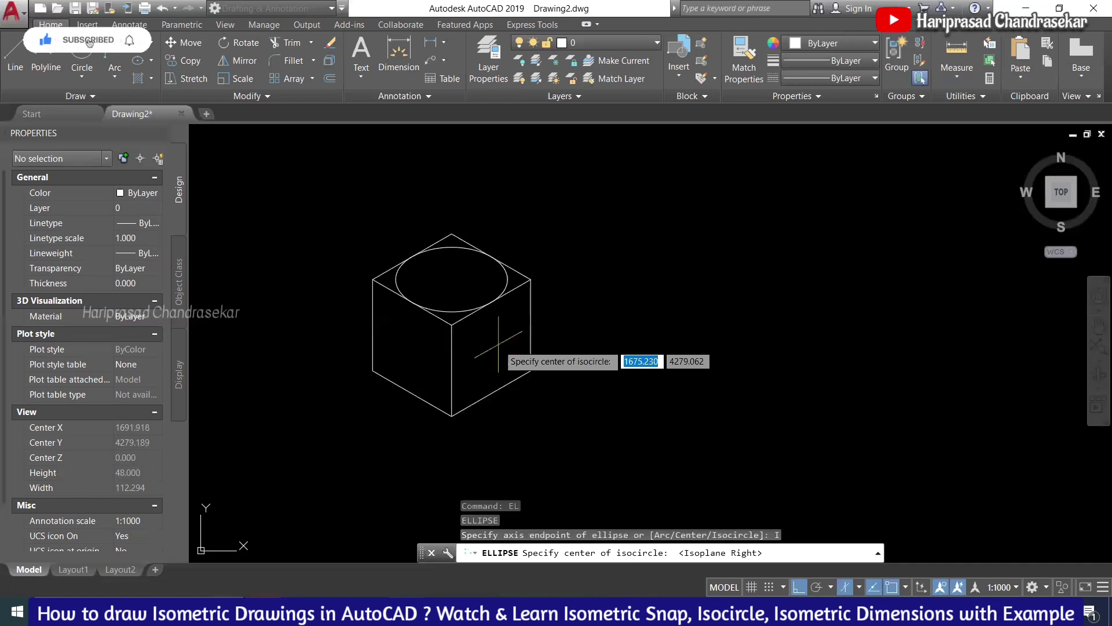
right_click(537, 56, "shift")
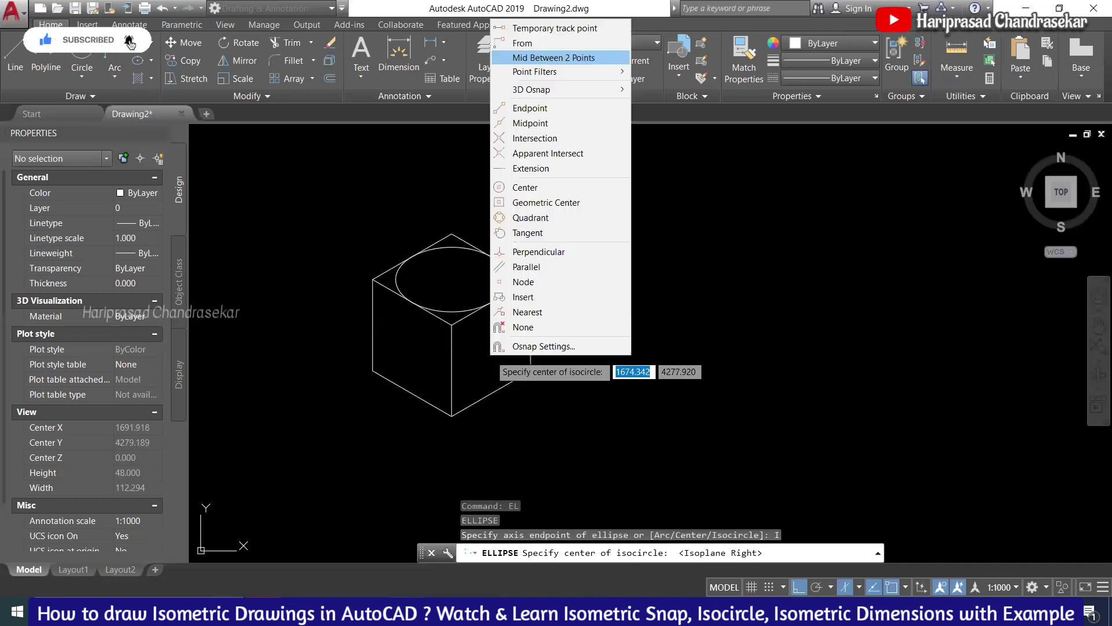
left_click(553, 58)
left_click(452, 370)
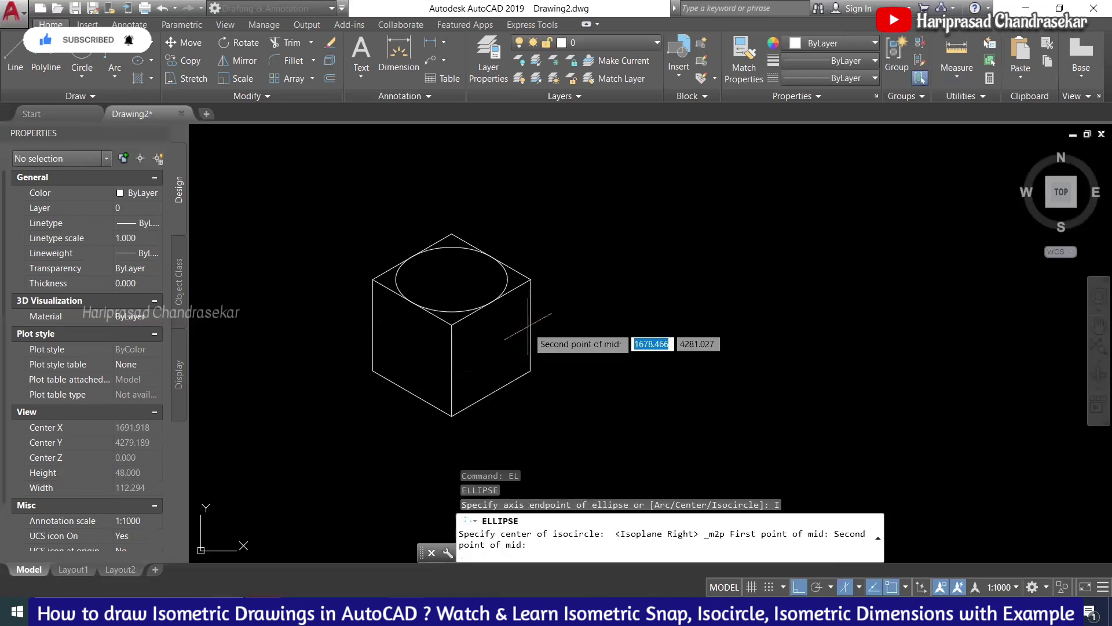
left_click(531, 325)
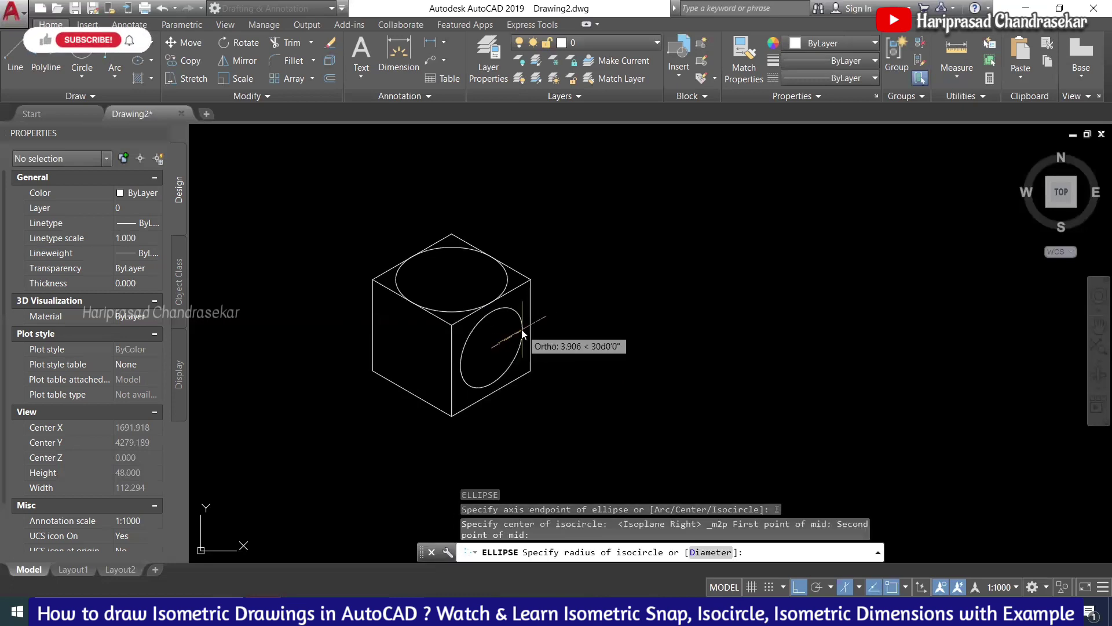
type("5")
key("Return")
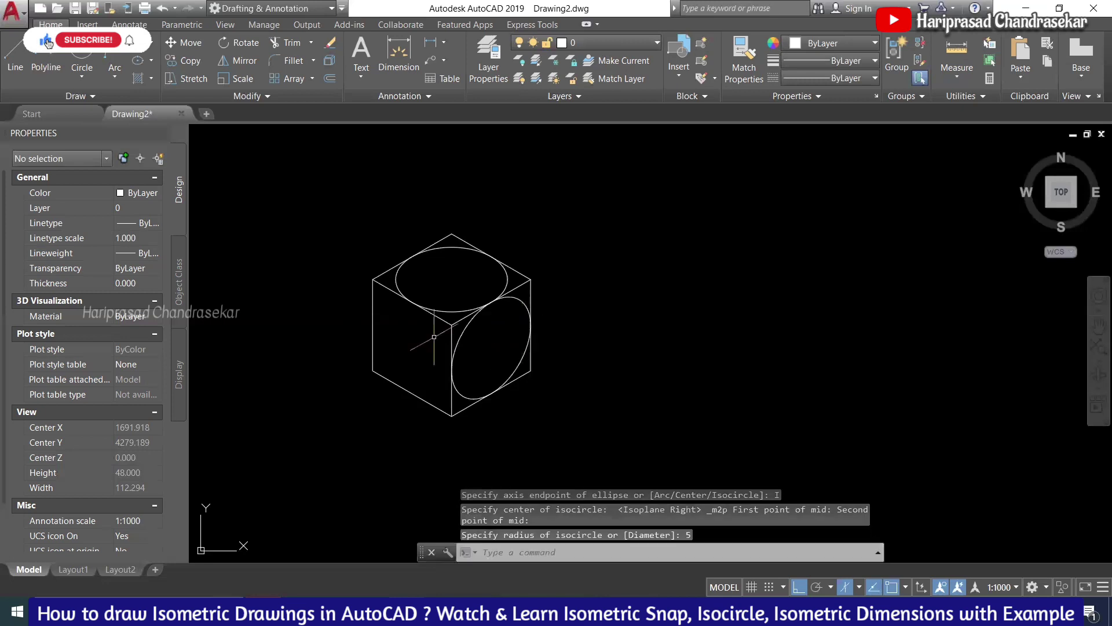
- Mirror the right face's isocircle onto the left face about the cube's central vertical edge, keeping the source object
left_click(465, 328)
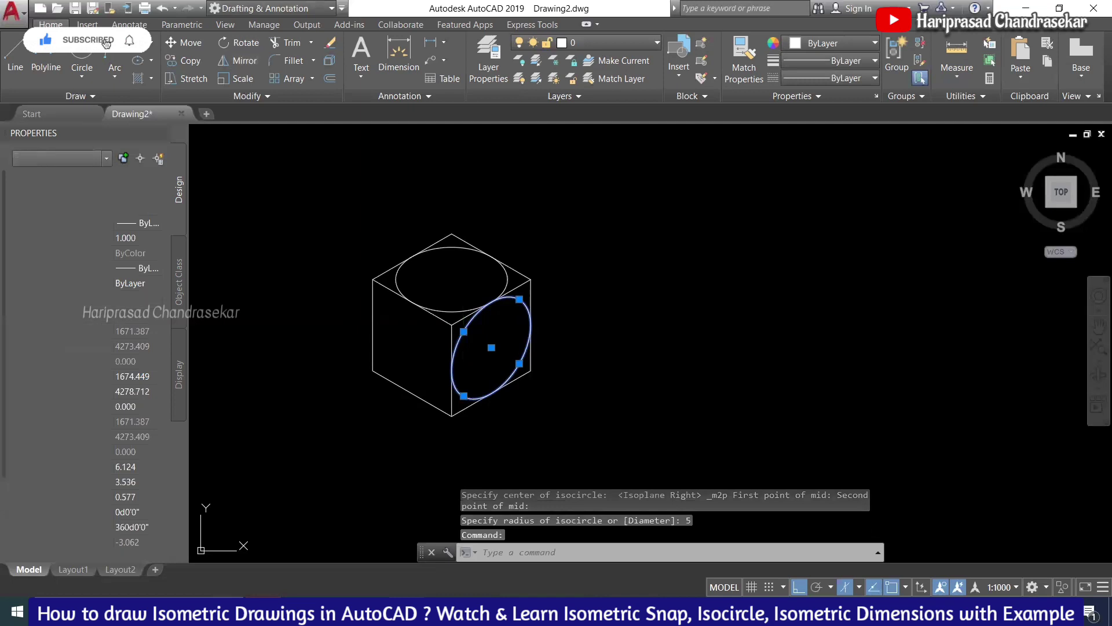
key("Escape")
type("mi")
key("Return")
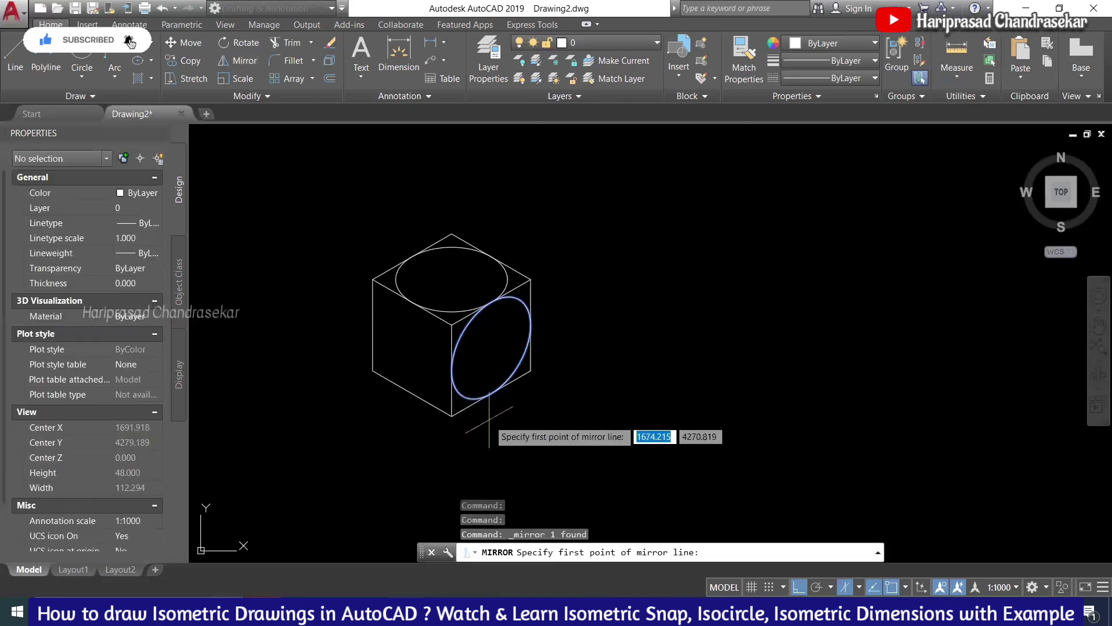
left_click(451, 416)
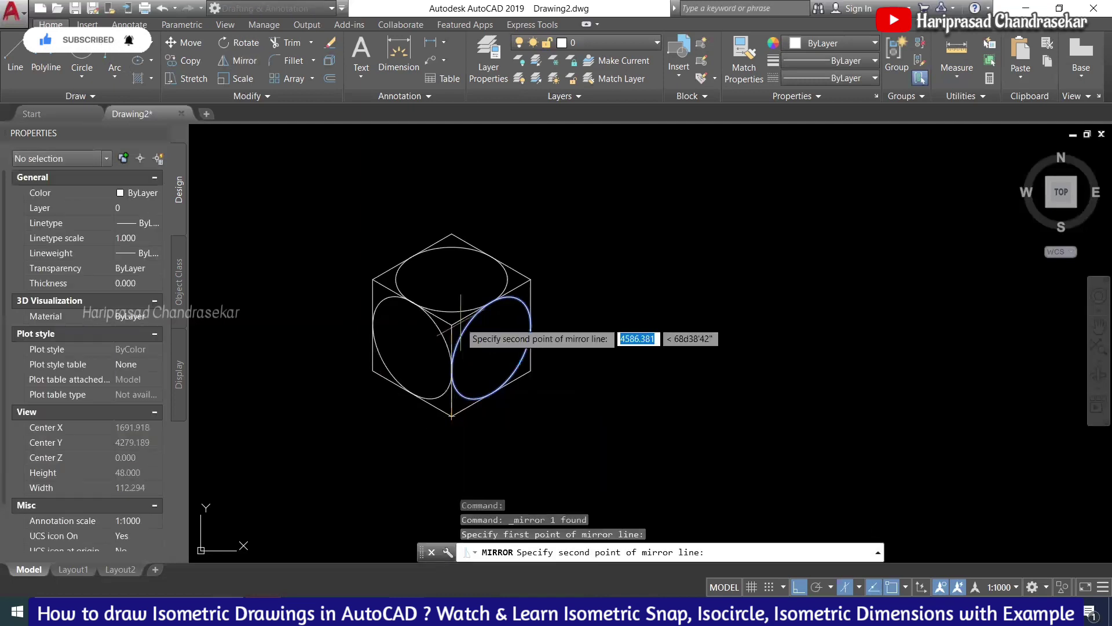
left_click(452, 325)
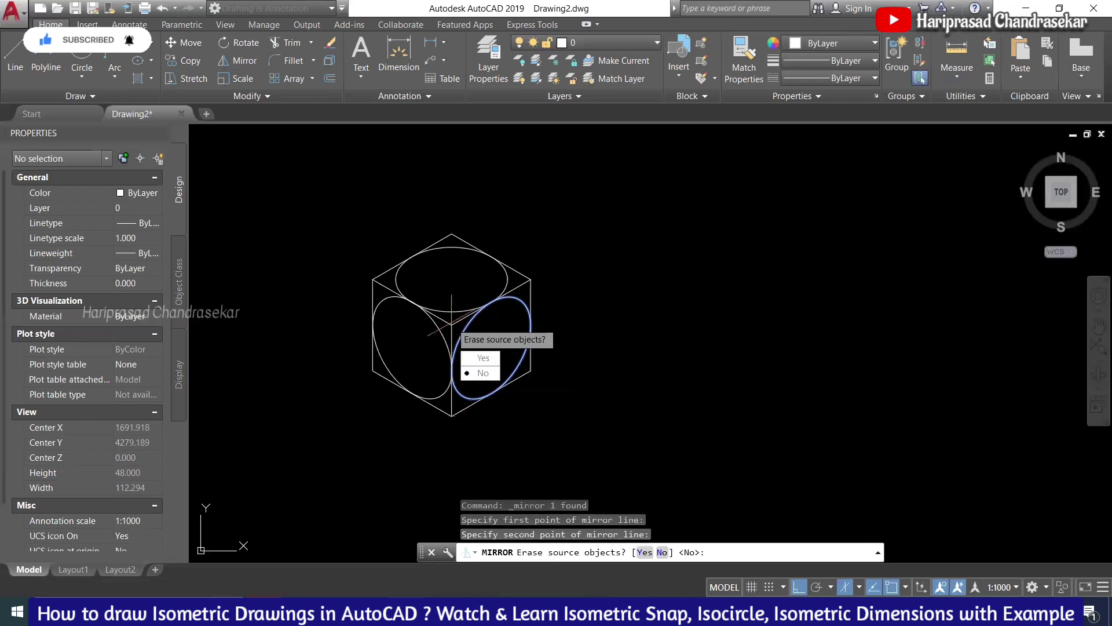
key("Return")
- Examine the cube's three faces and how their isocircles fit within the edges
scroll(530, 285, "up", 2)
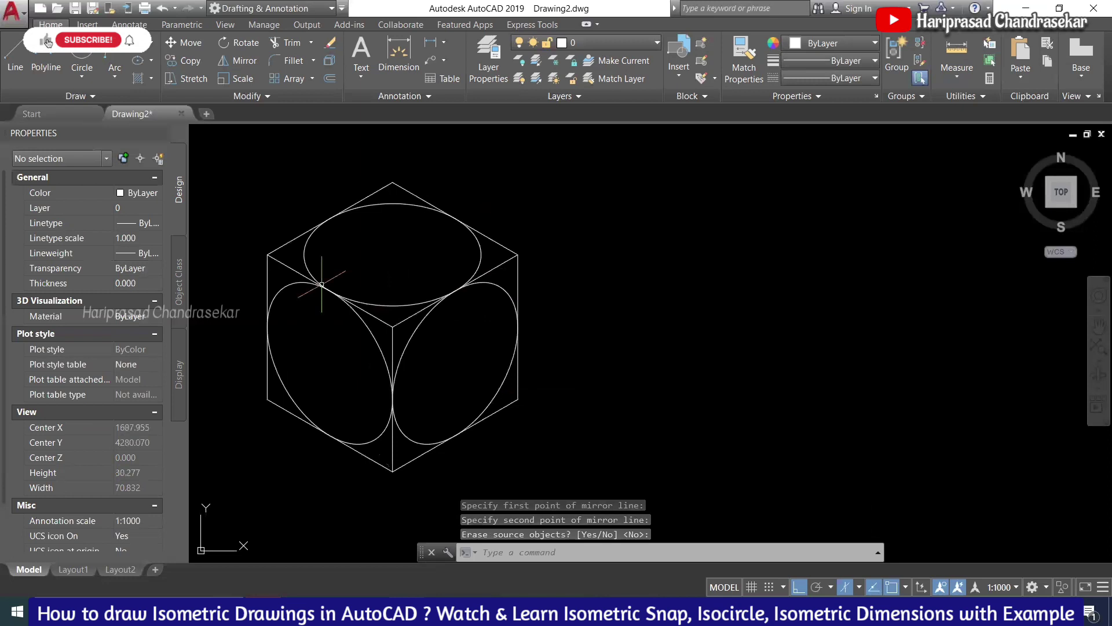
scroll(454, 268, "down", 2)
scroll(475, 255, "up", 2)
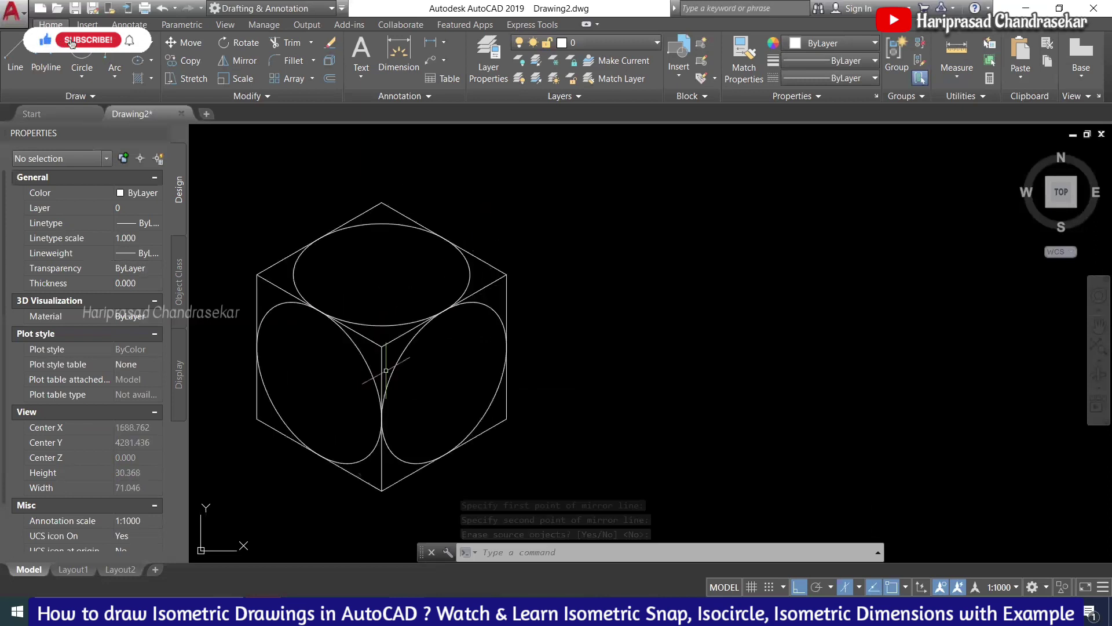
scroll(422, 290, "down", 2)
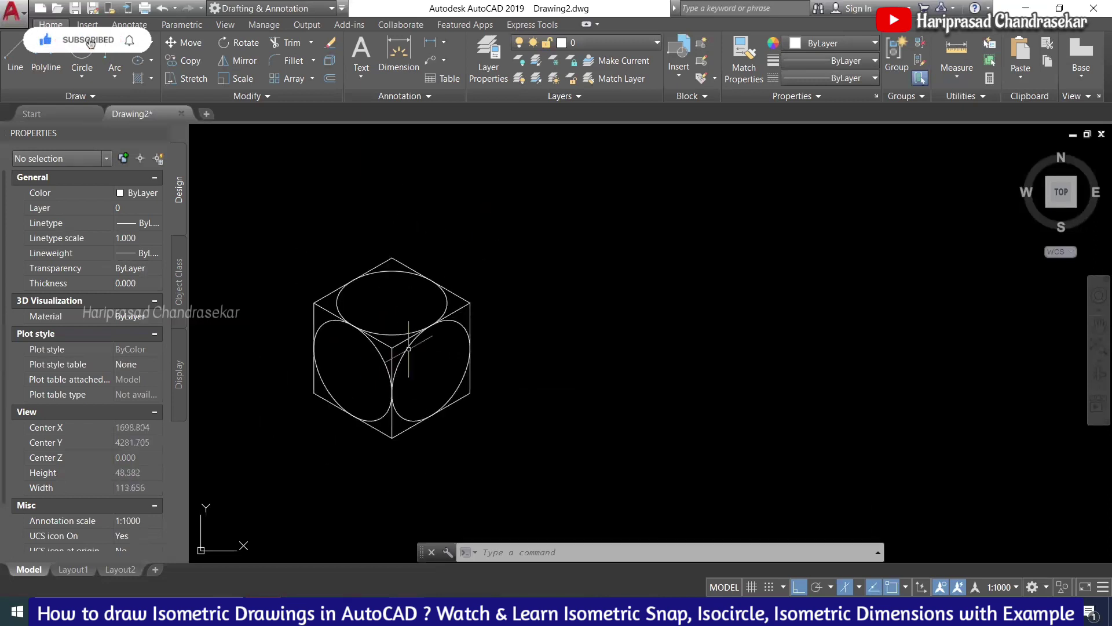
scroll(481, 244, "down", 2)
scroll(485, 240, "up", 2)
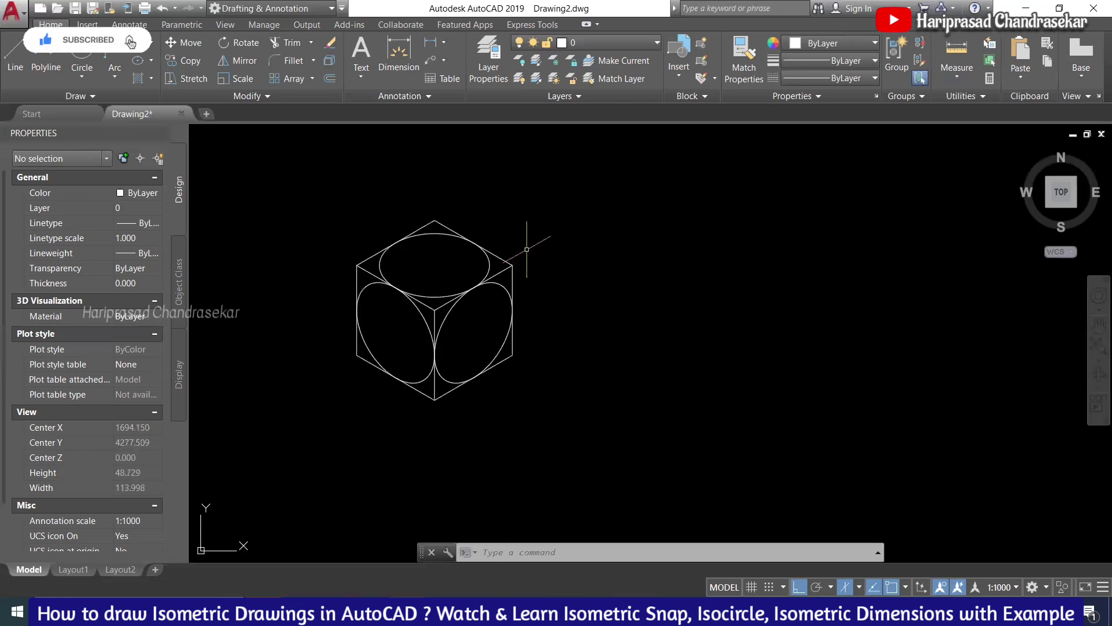
middle_click_drag(527, 249, 520, 251)
scroll(470, 276, "up", 2)
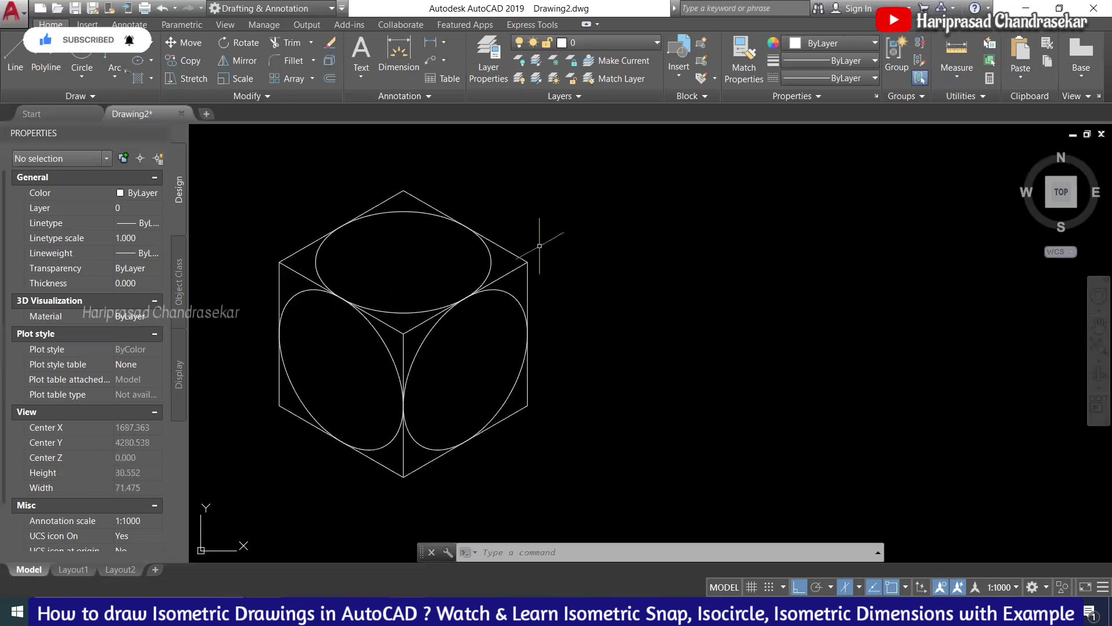
scroll(539, 245, "down", 2)
scroll(526, 273, "up", 2)
scroll(579, 254, "down", 2)
- Copy the whole cube with its three isocircles so that the copy adjoins the original along its right vertical edge
middle_click_drag(579, 254, 561, 240)
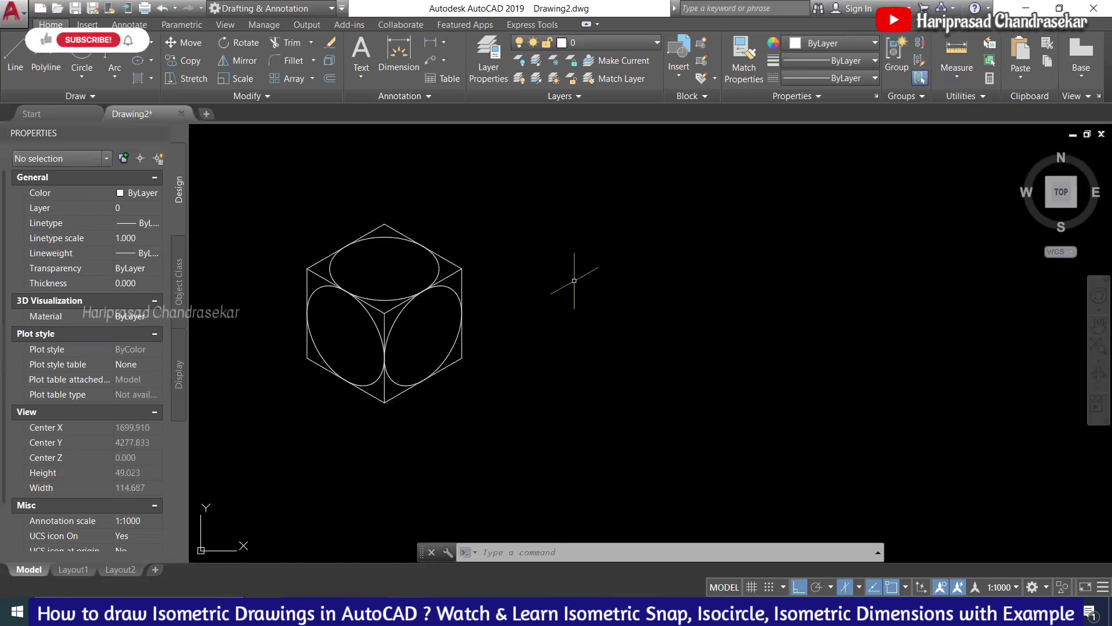
left_click(559, 233)
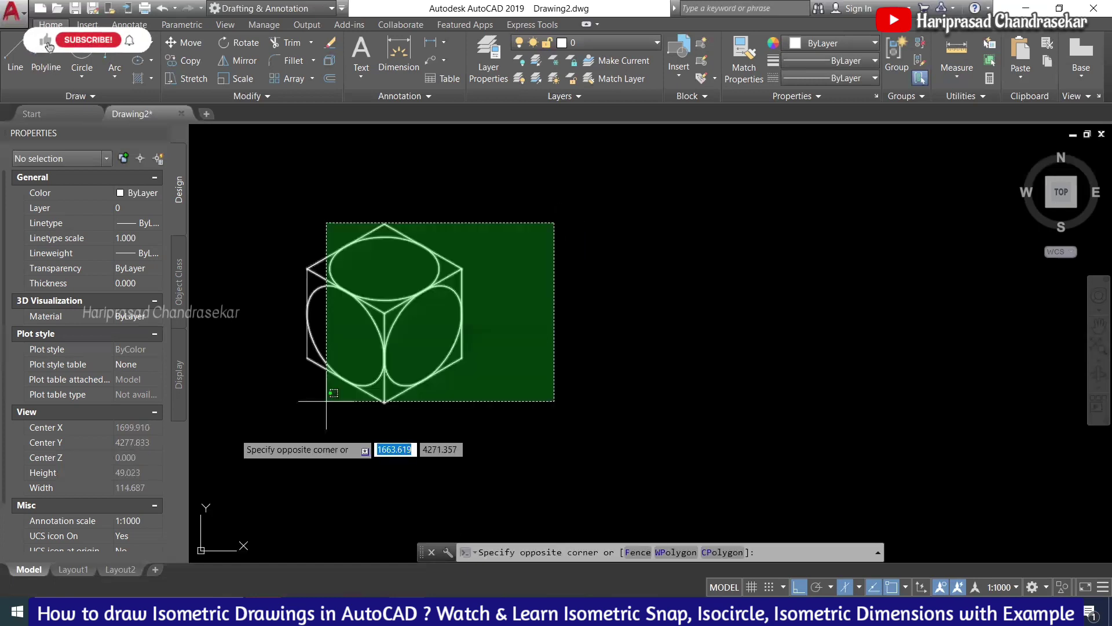
left_click(223, 430)
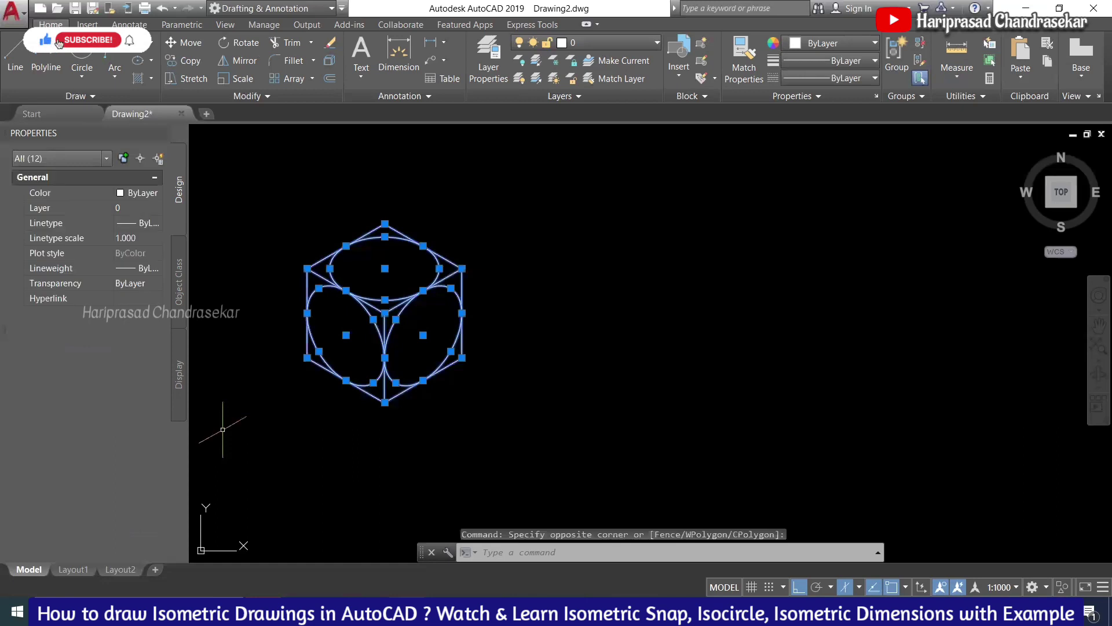
type("co")
key("space")
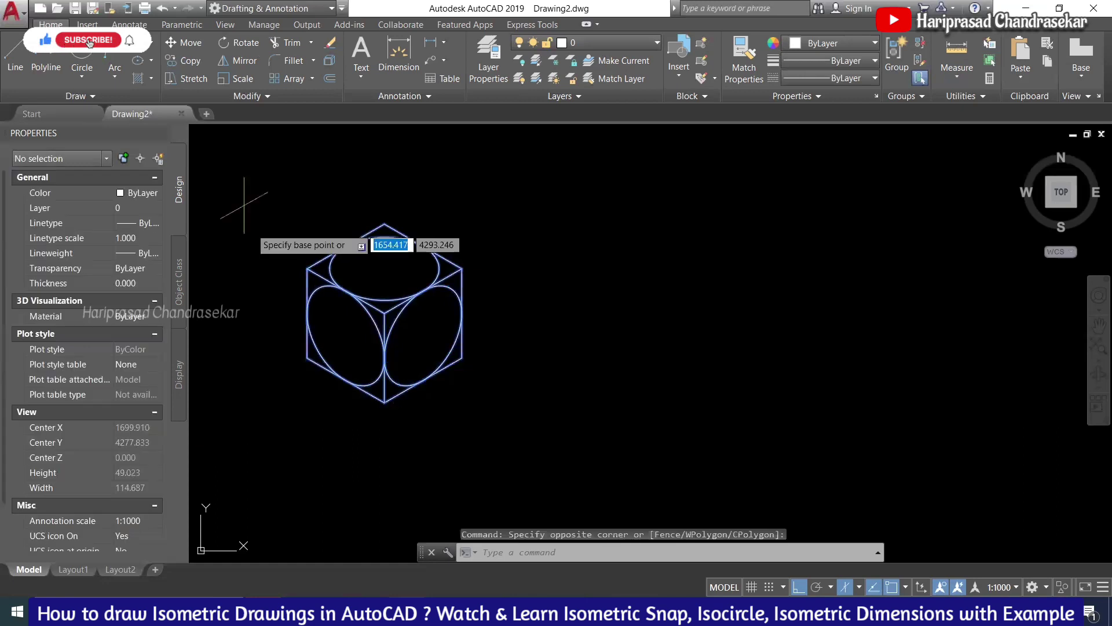
left_click(313, 329)
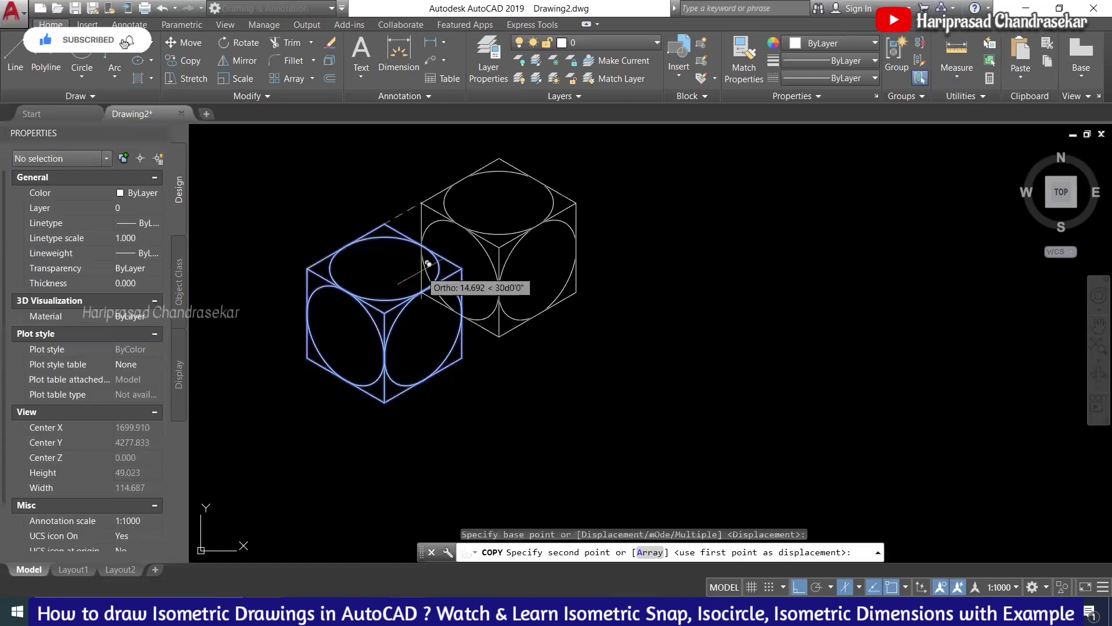
left_click(462, 261)
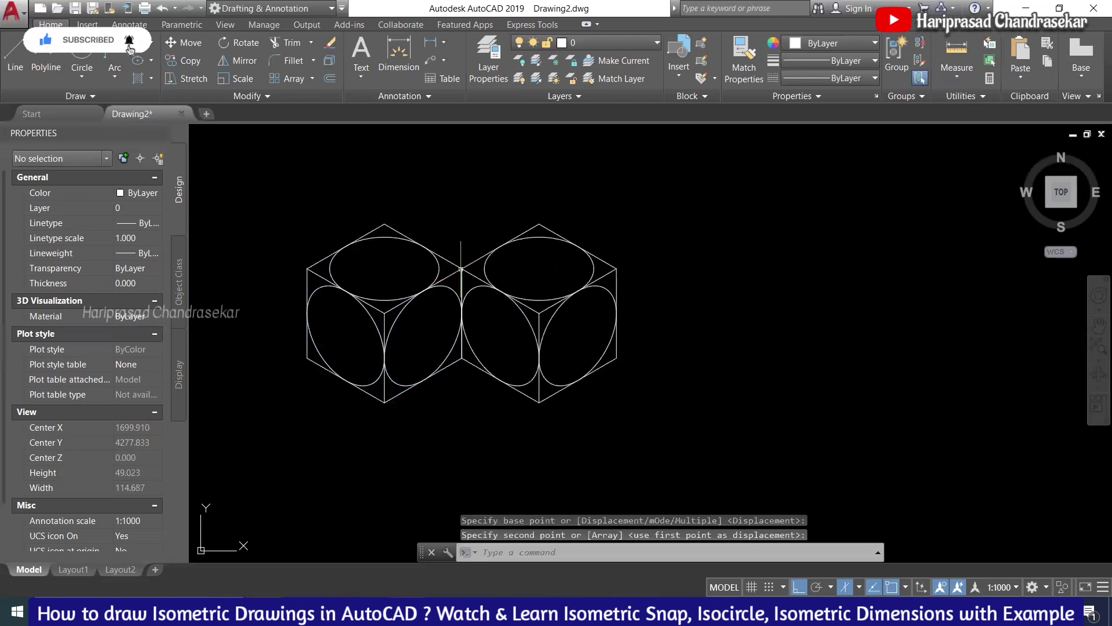
- Fill all six isocircles on the two cubes with a single linear gradient hatch in blue and yellow
scroll(429, 234, "down", 4)
scroll(430, 223, "up", 4)
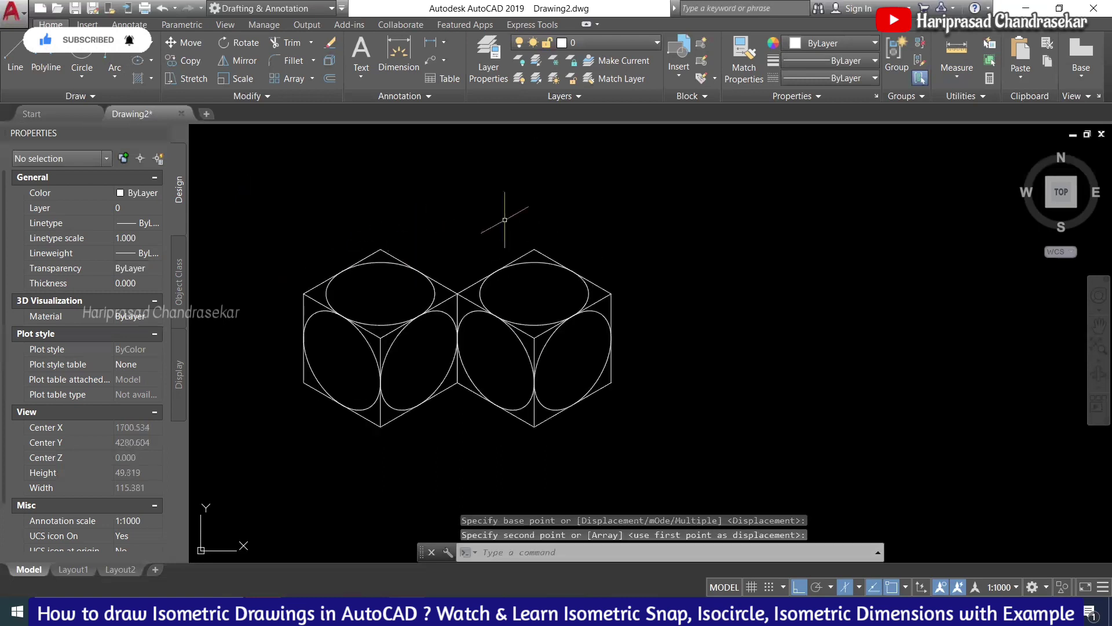
scroll(506, 219, "up", 2)
scroll(377, 179, "down", 2)
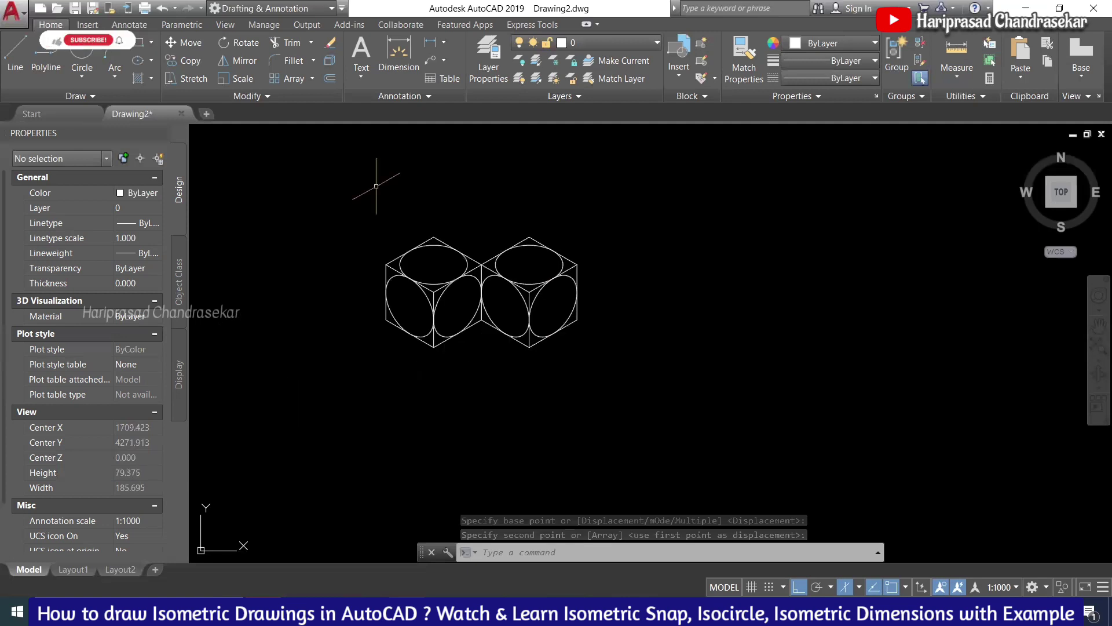
scroll(496, 218, "up", 1)
scroll(590, 321, "up", 2)
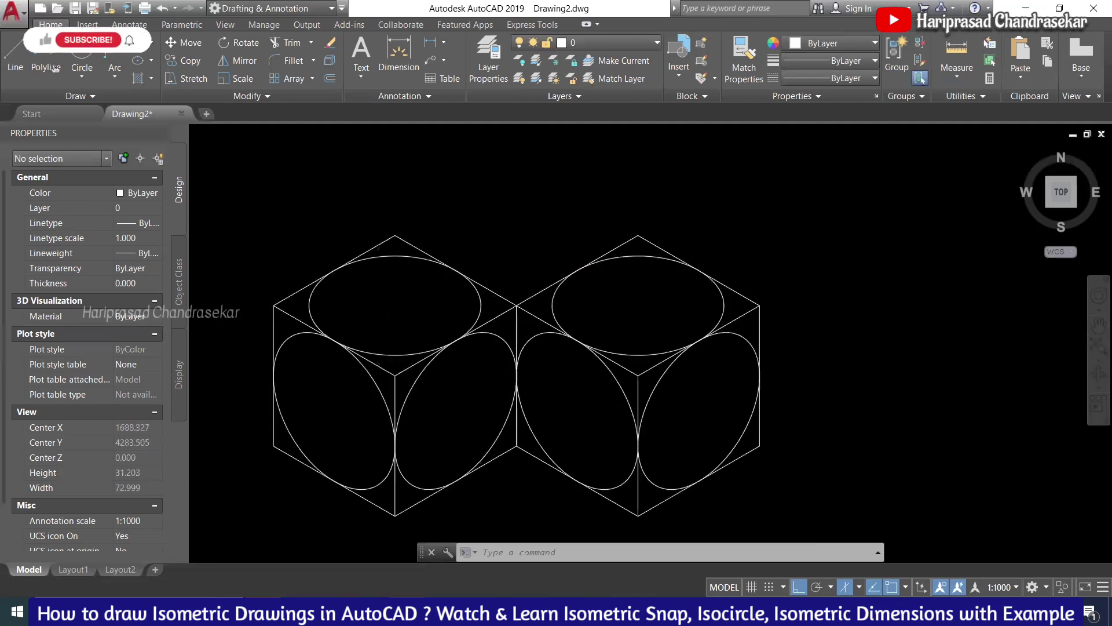
mouse_move(528, 206)
middle_mouse_down()
mouse_move(556, 197)
mouse_move(570, 163)
middle_mouse_up()
type("GRADIENT")
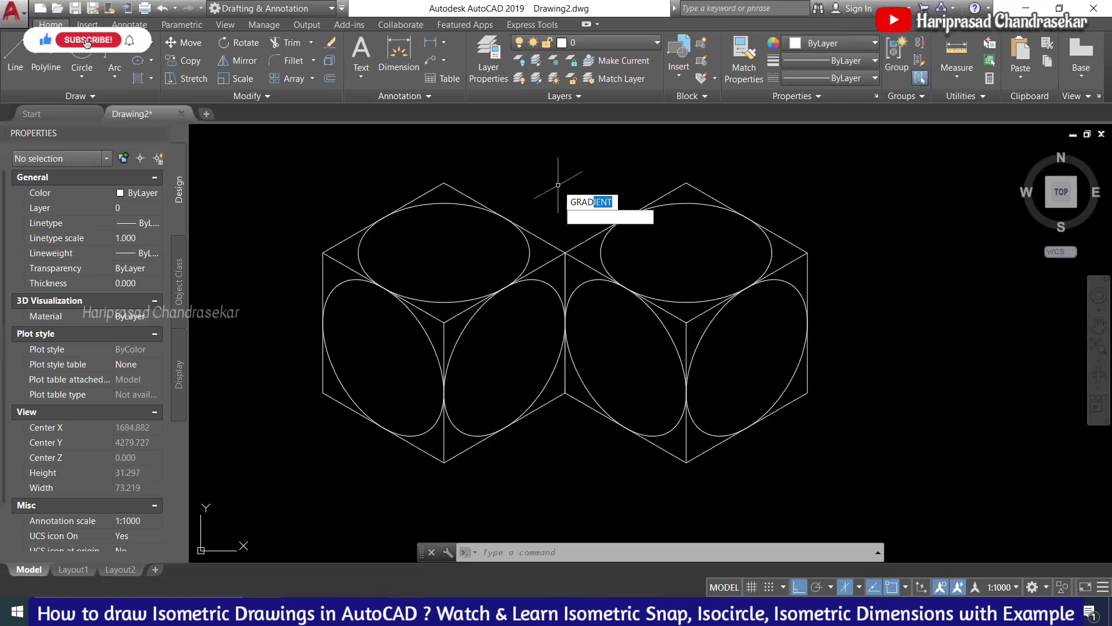
key("Return")
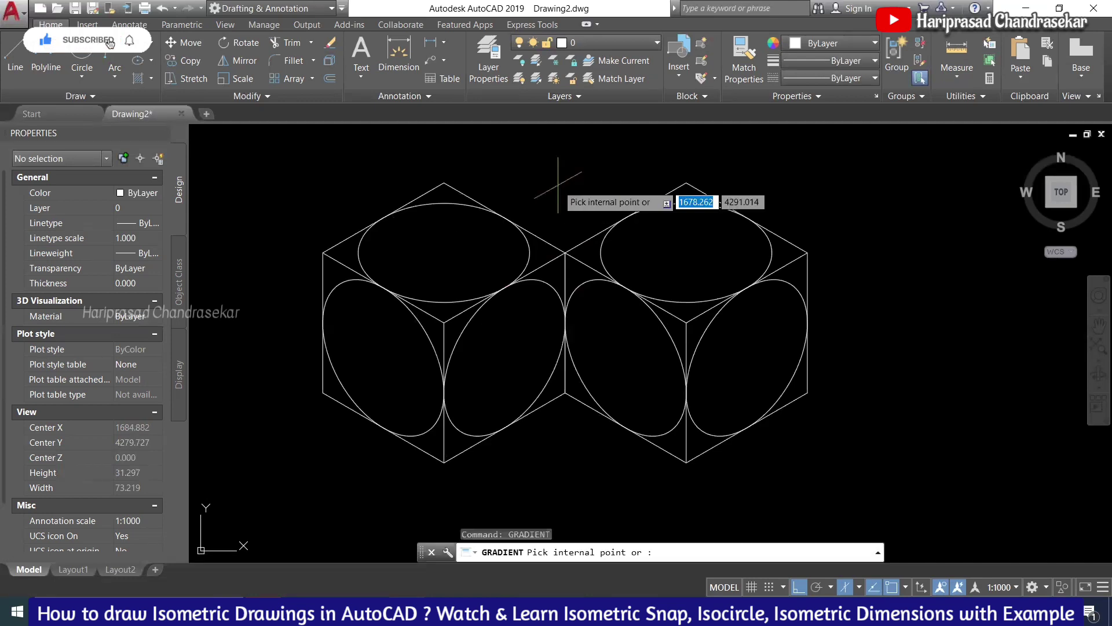
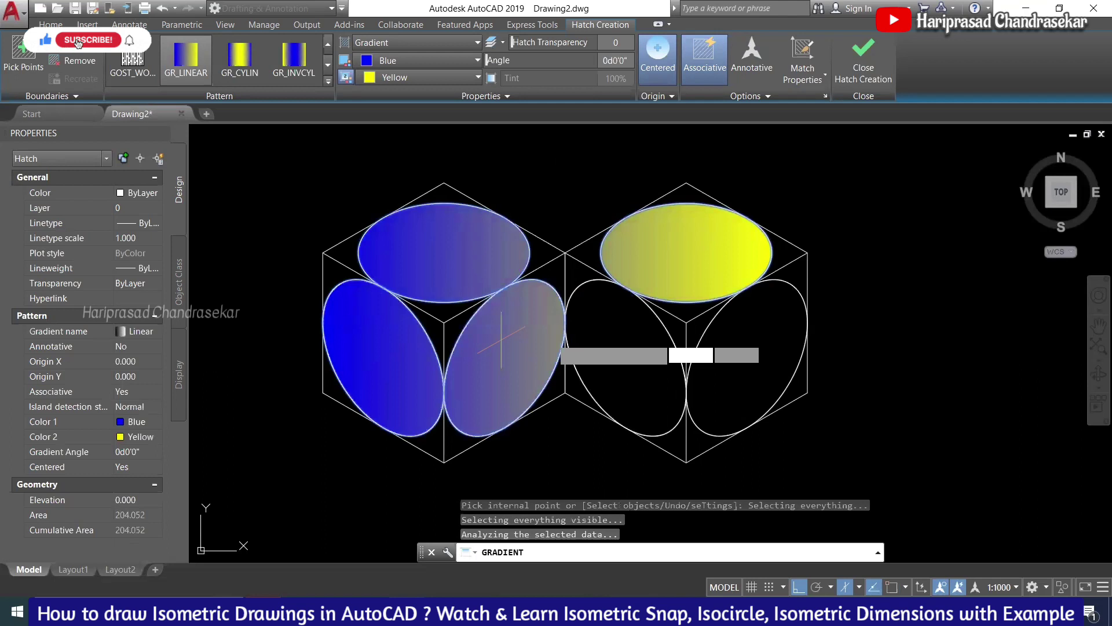
left_click(606, 332)
left_click(741, 349)
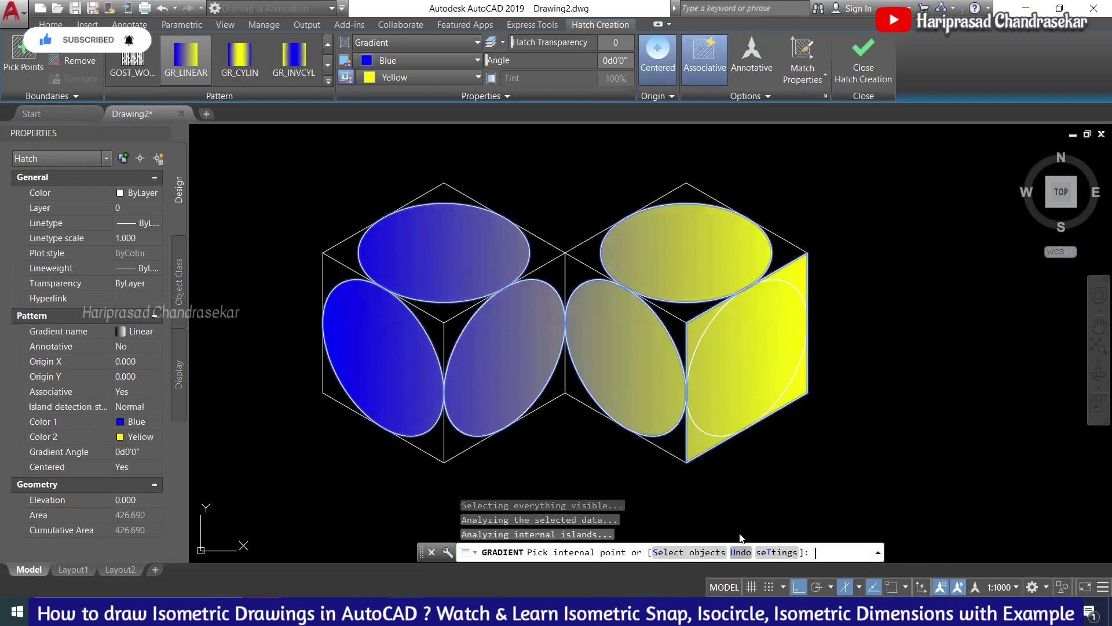
left_click(742, 552)
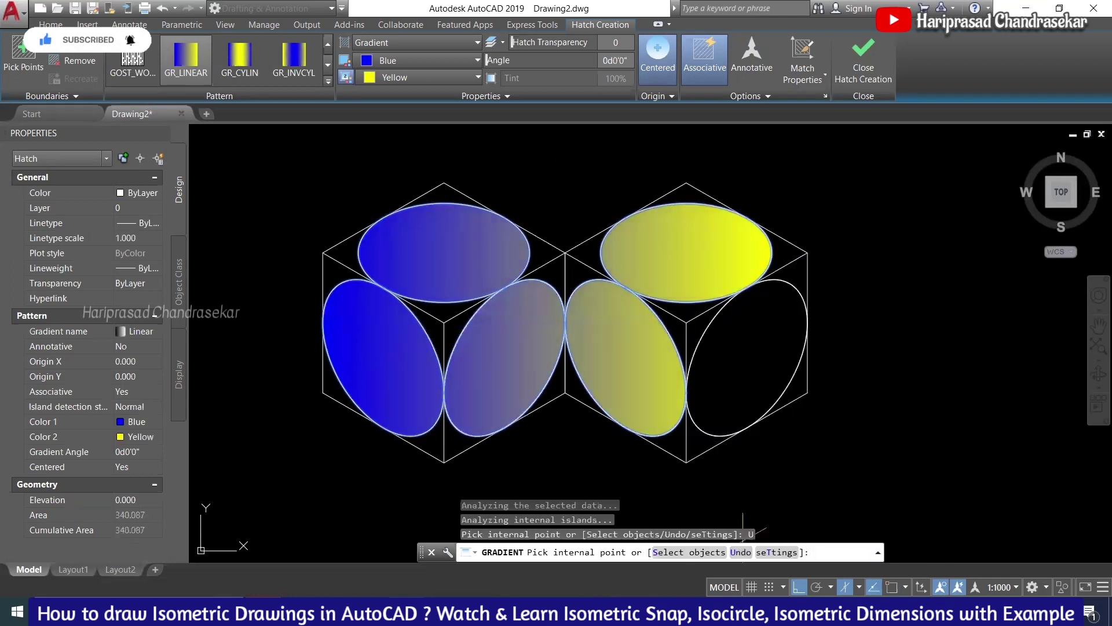
left_click(744, 356)
key("Return")
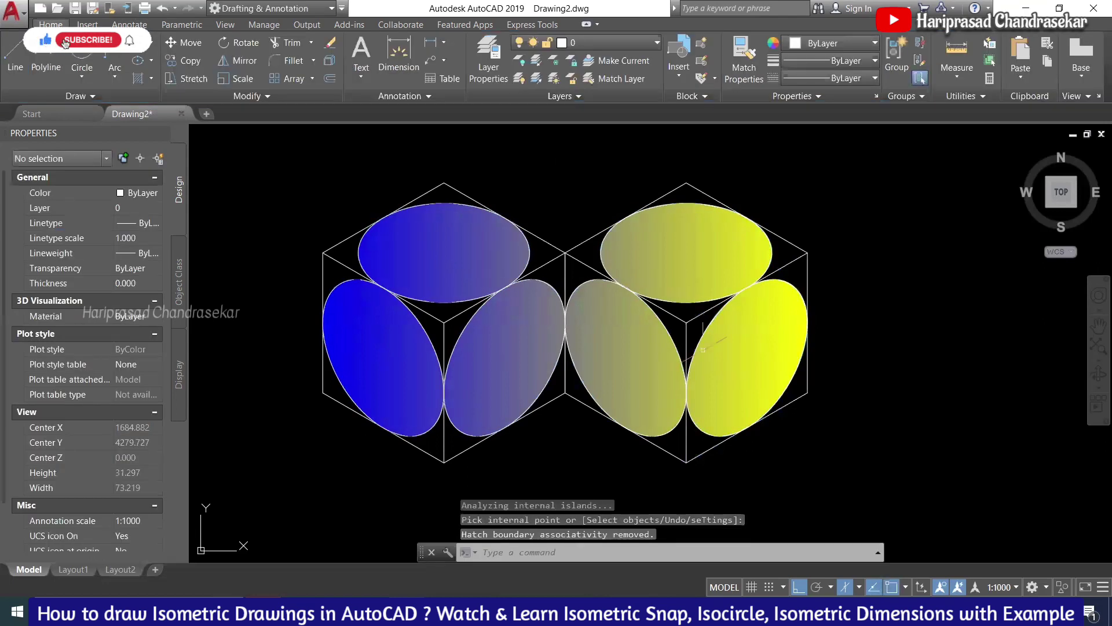
- Change the gradient hatch's pattern to GR_INVSPH
left_click(446, 258)
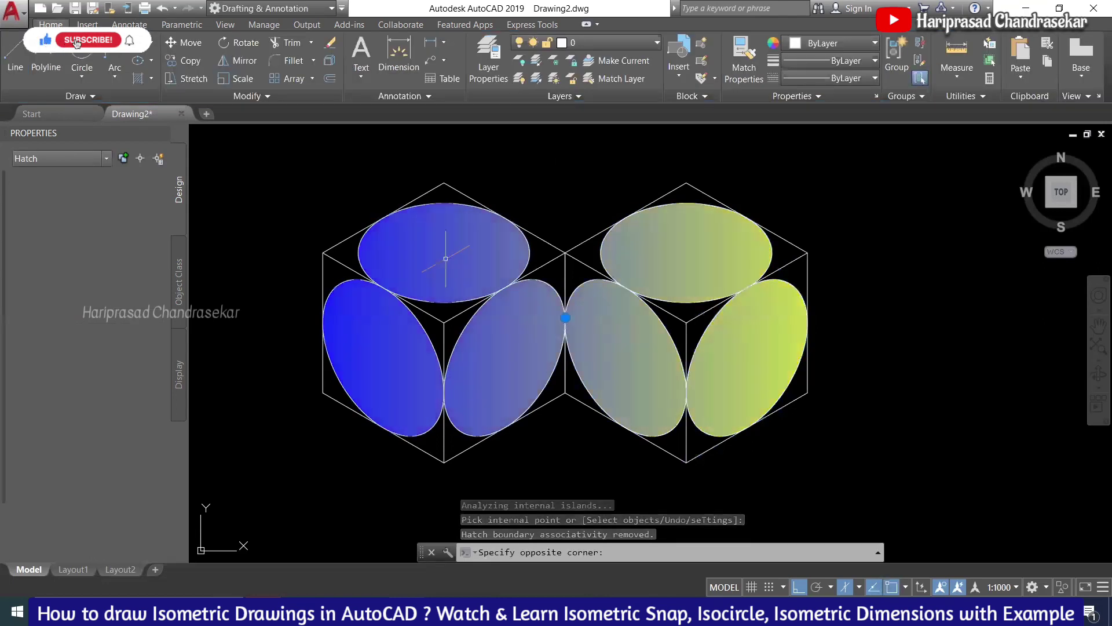
left_click(221, 65)
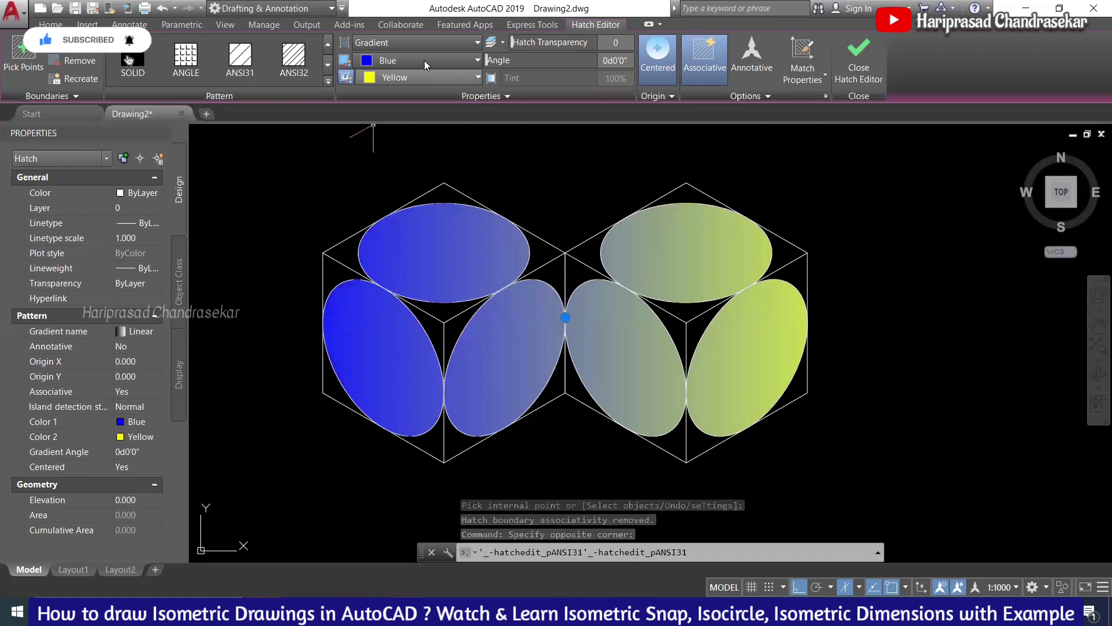
left_click(328, 81)
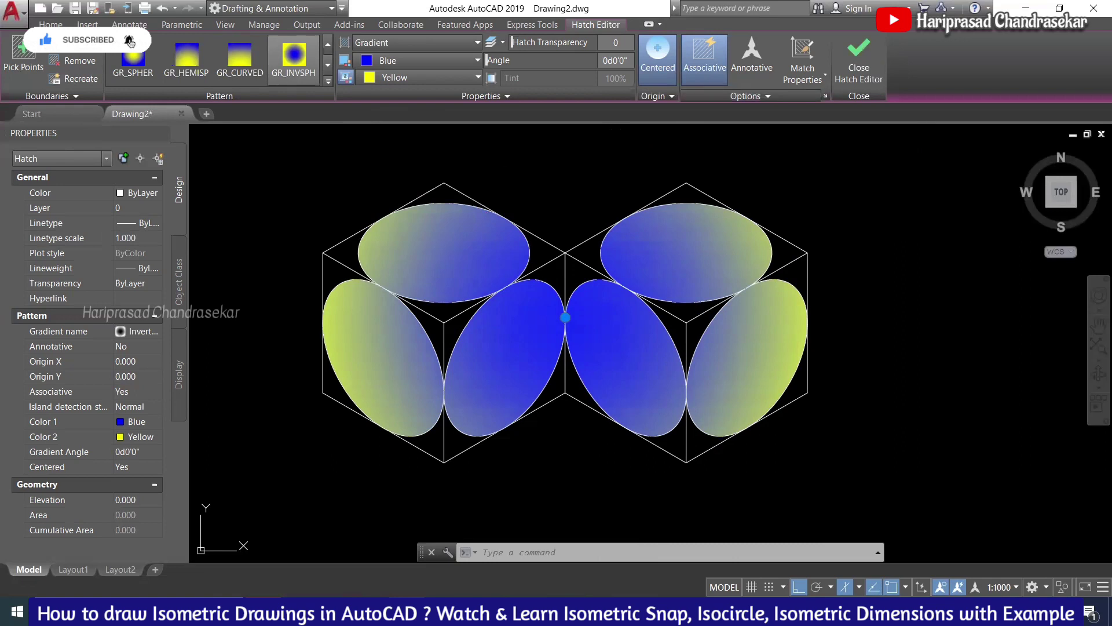
- Try splitting the combined gradient into separate hatches for each isocircle, and undo the split
left_click(746, 96)
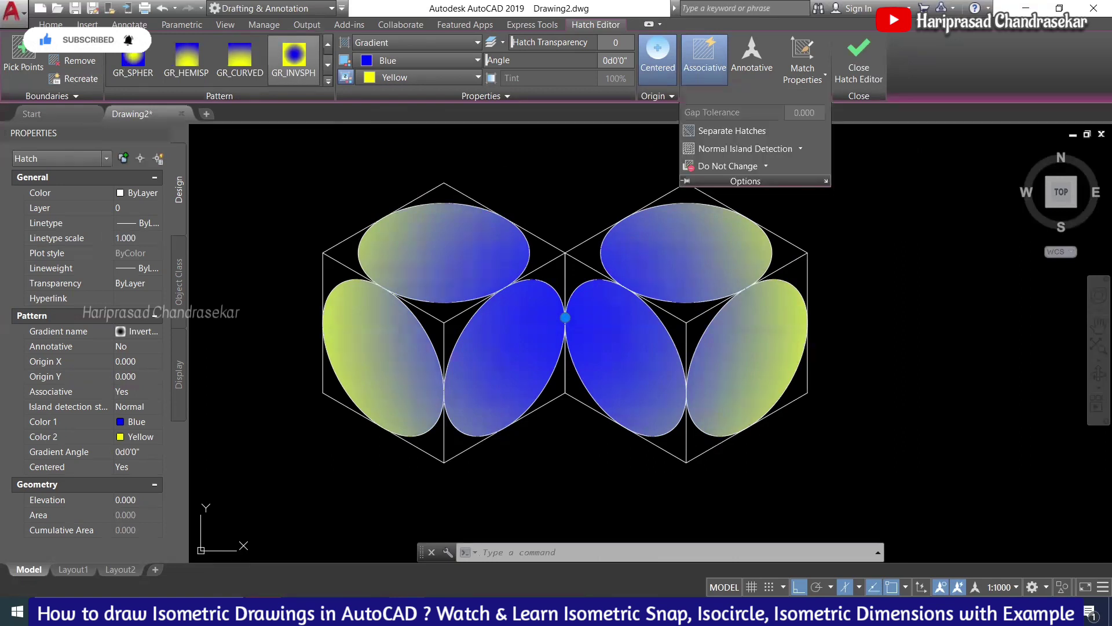
left_click(751, 100)
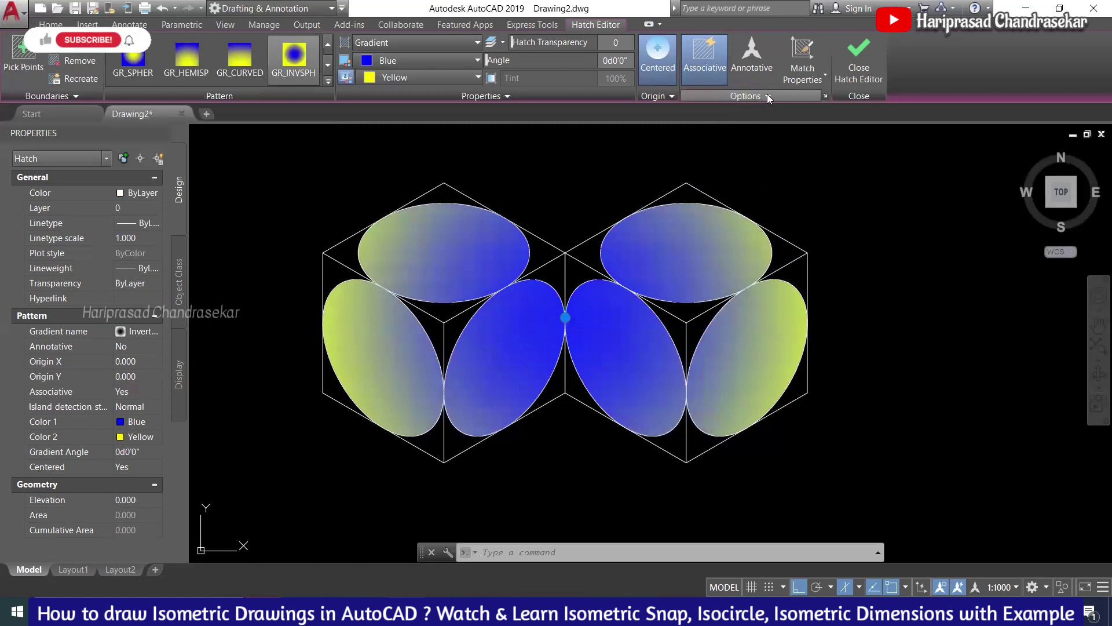
left_click(767, 95)
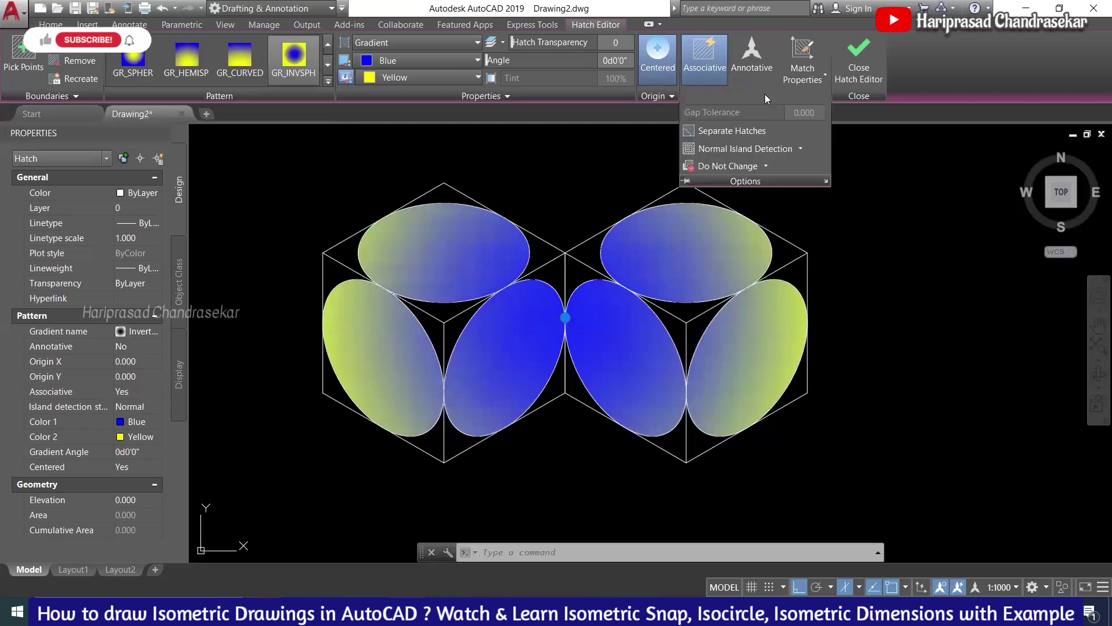
left_click(727, 130)
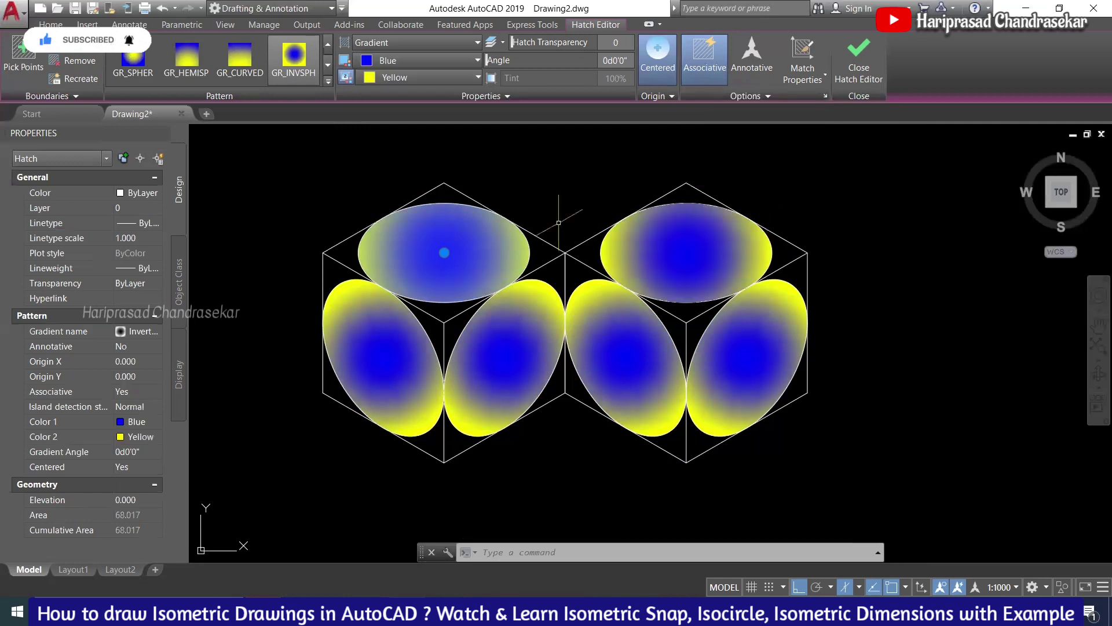
key("ctrl+z")
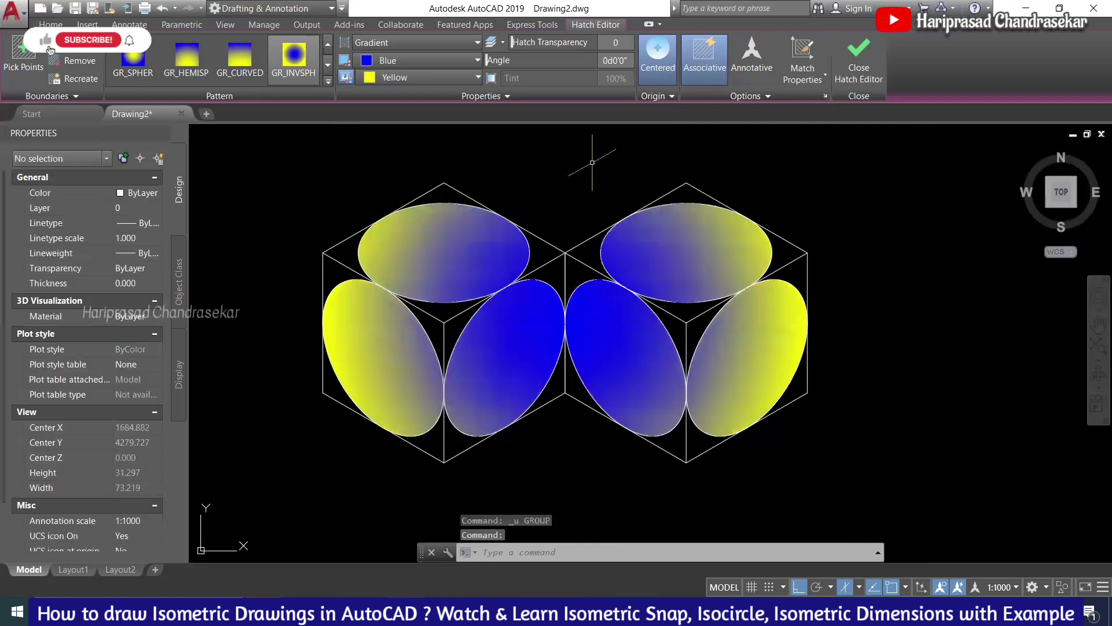
- Examine the island detection options offered for the combined gradient hatch
left_click(706, 207)
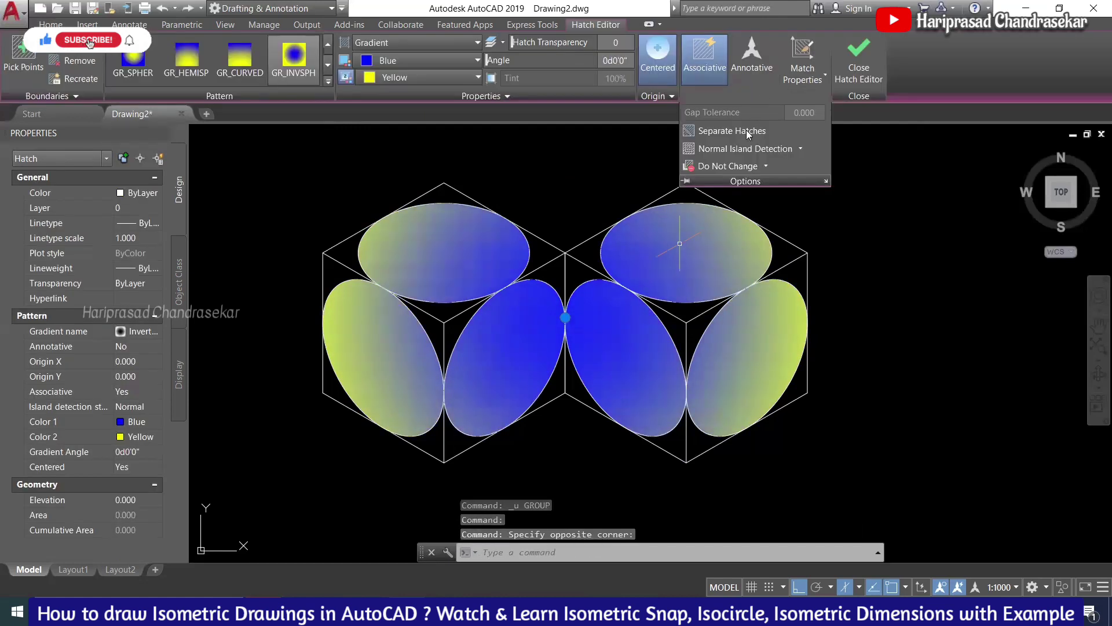
left_click(800, 149)
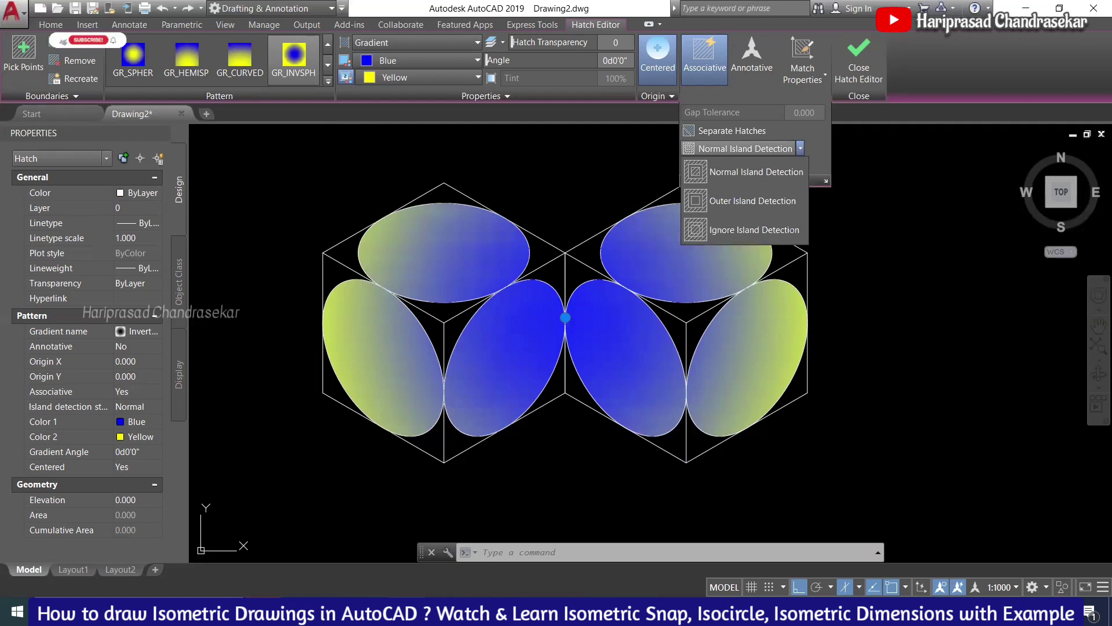
left_click(866, 268)
left_click(828, 195)
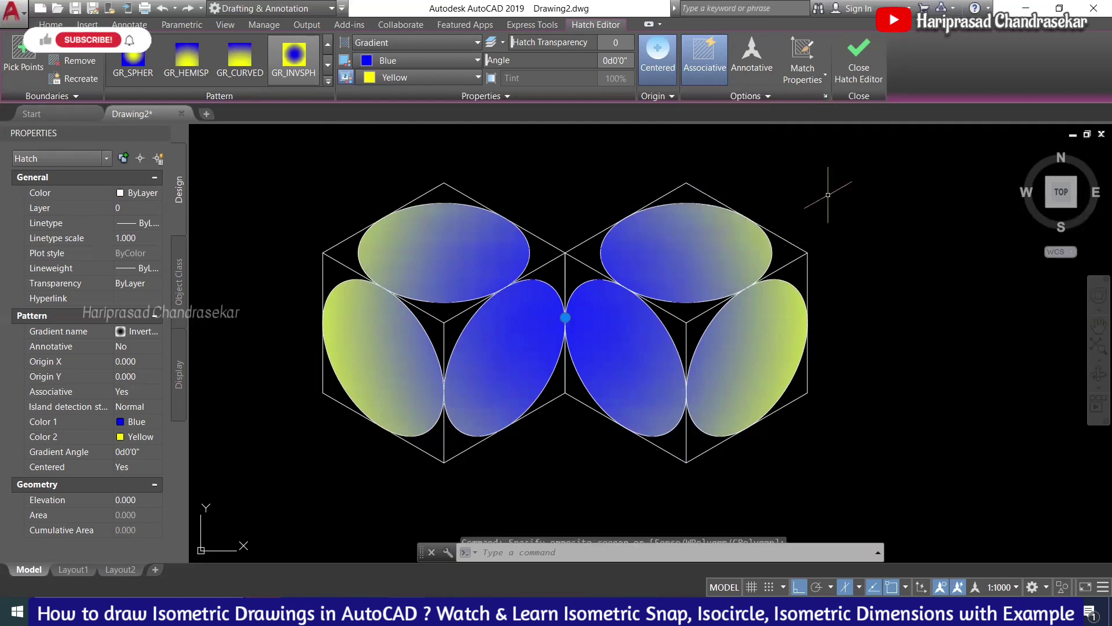
middle_click_drag(828, 195, 833, 198)
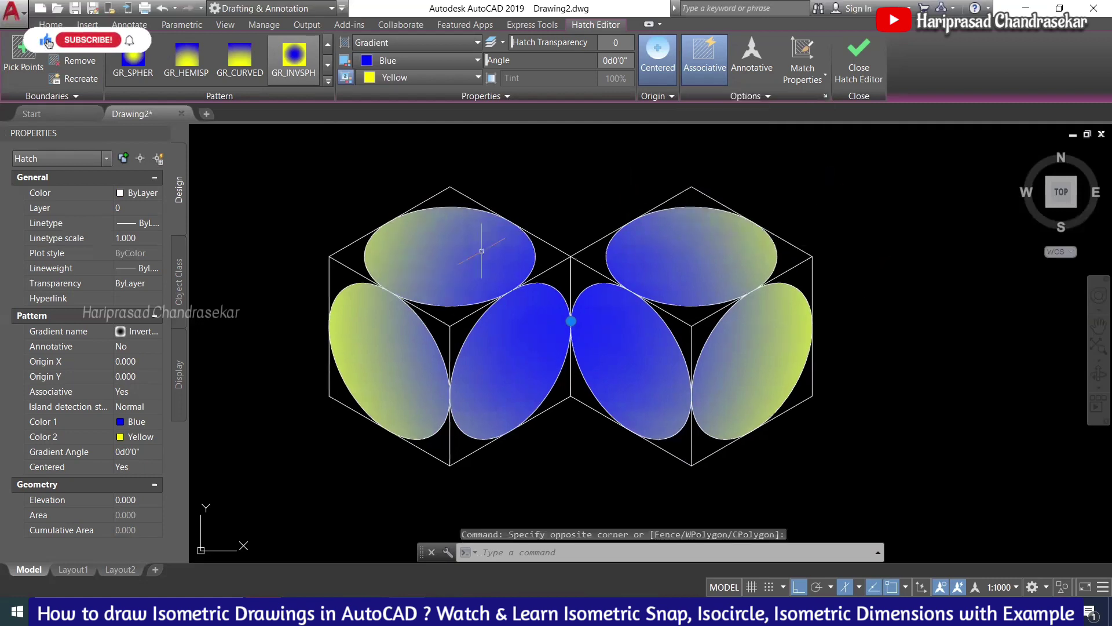
key("Escape")
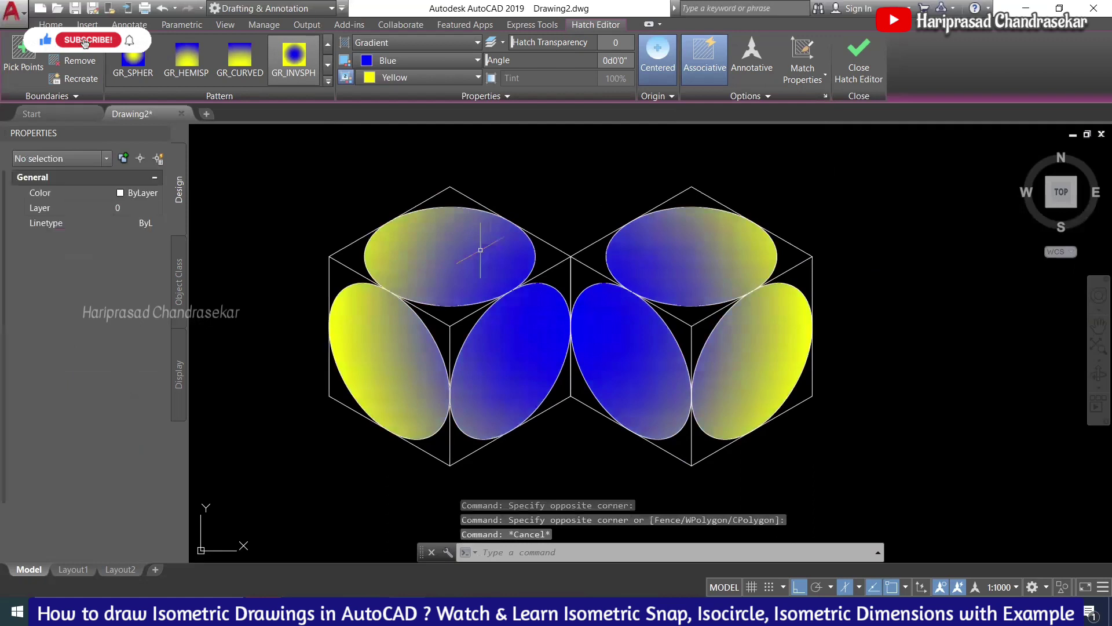
- Set the combined gradient hatch's first colour to Red and its second colour to Green
left_click(452, 242)
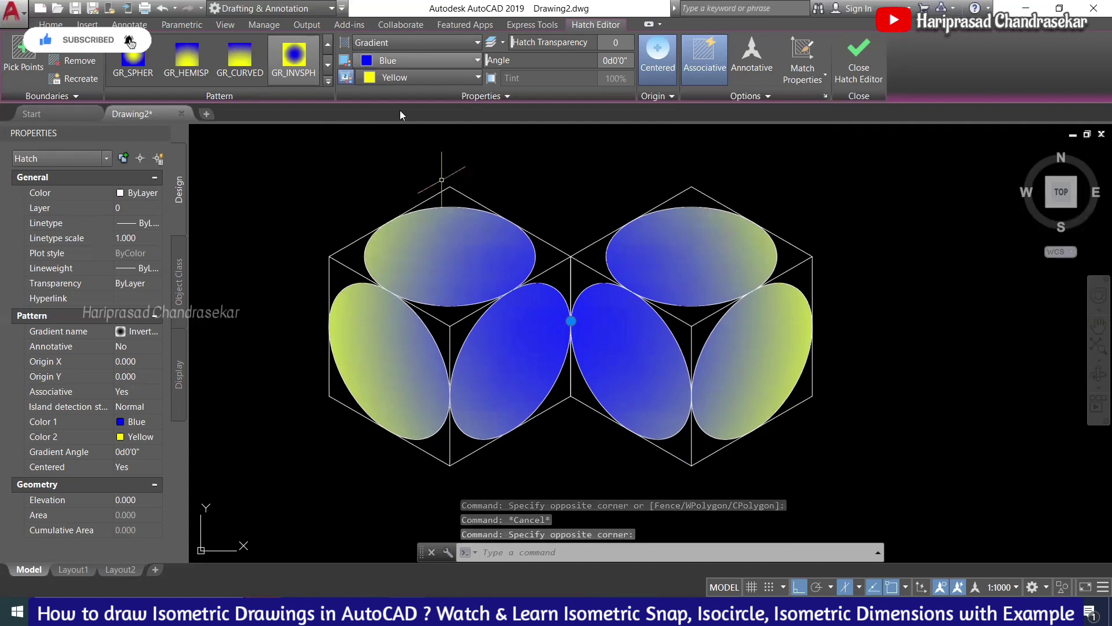
left_click(417, 61)
left_click(372, 127)
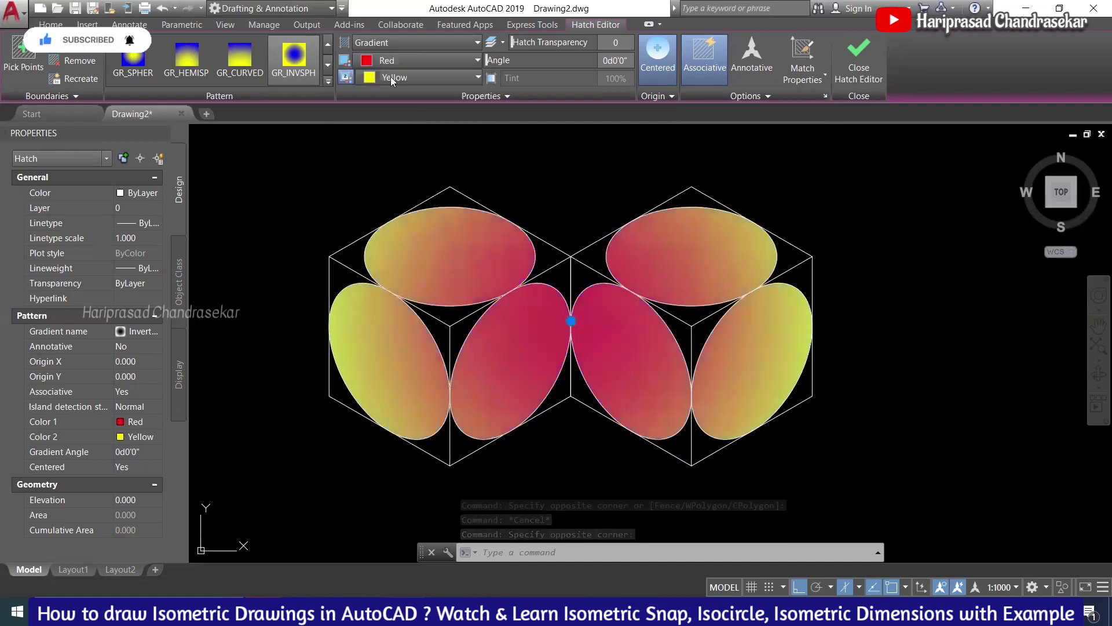
left_click(398, 81)
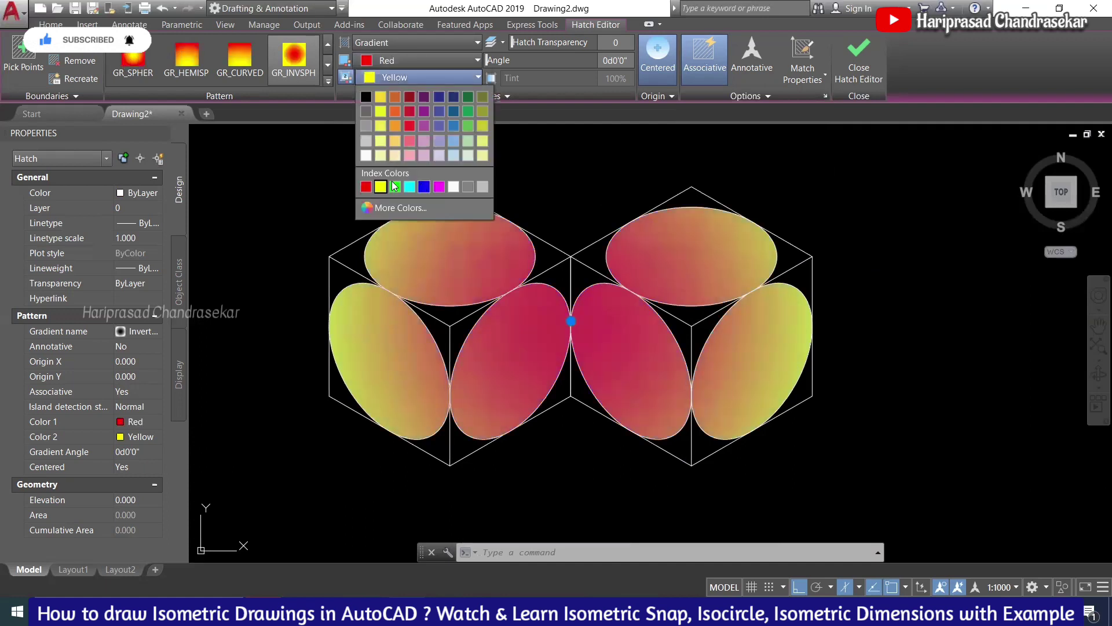
left_click(395, 186)
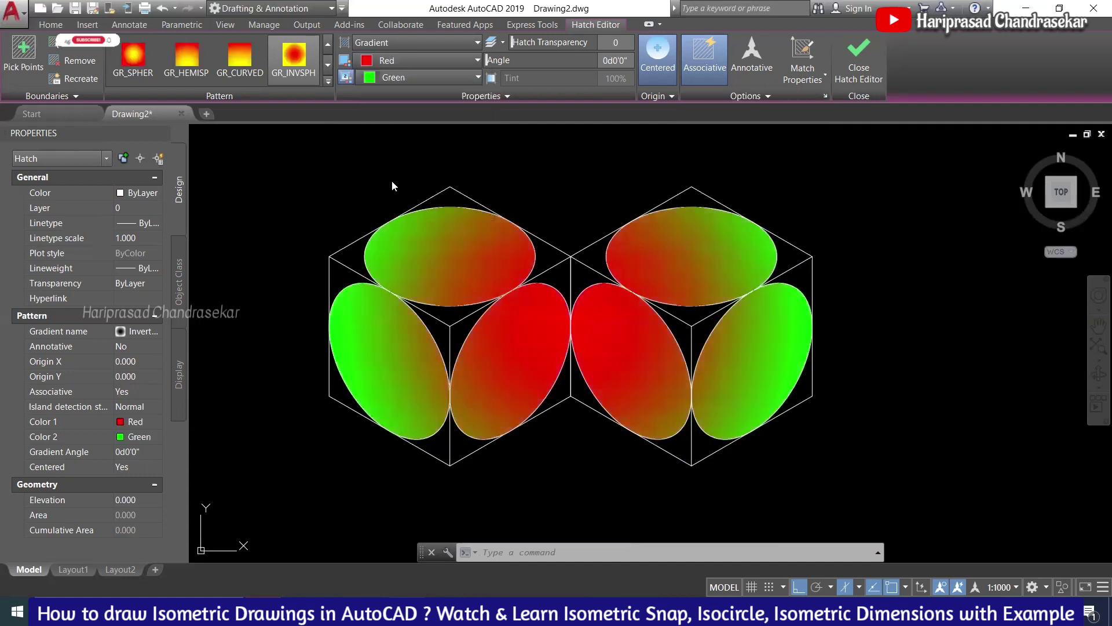
left_click(531, 192)
key("Escape")
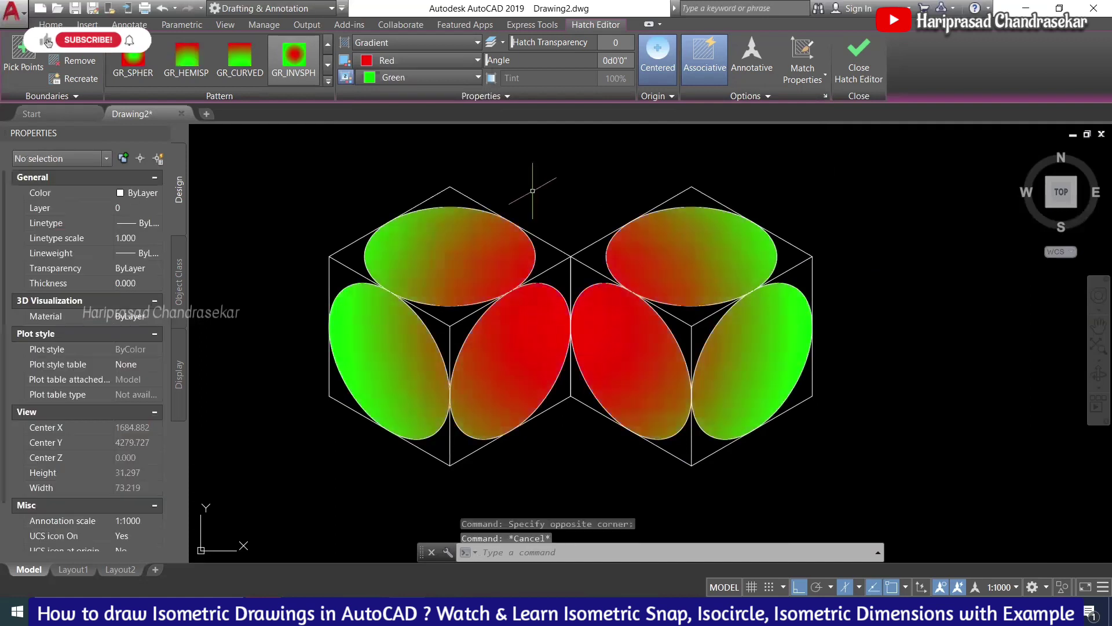
- Change the combined gradient hatch's pattern to SOLID and split it into separate hatches for each isocircle
left_click(423, 245)
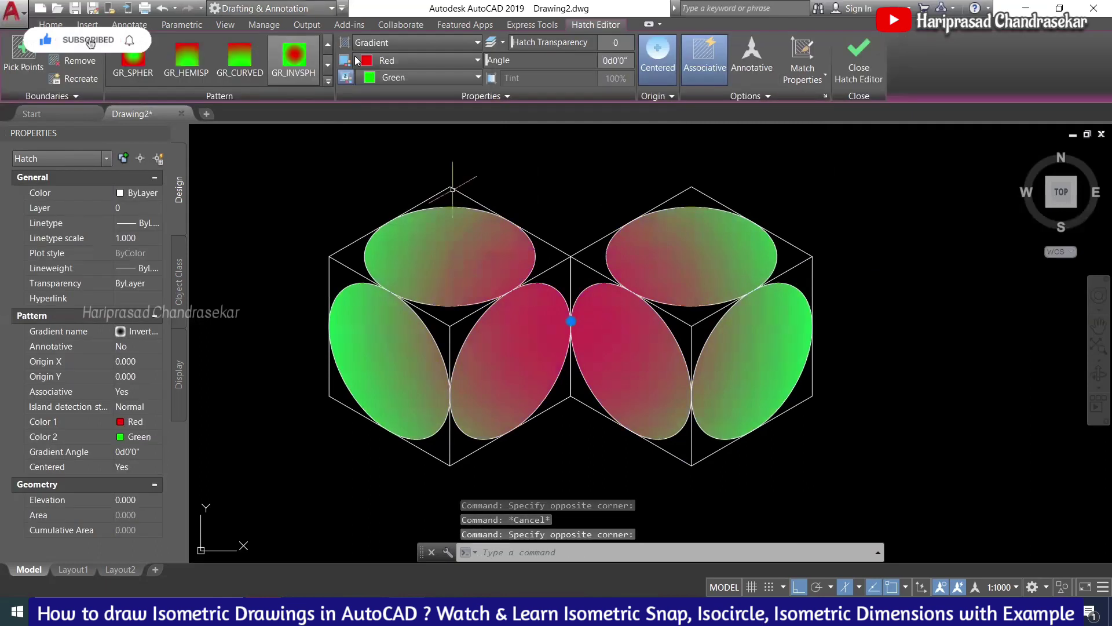
left_click(295, 55)
left_click(295, 53)
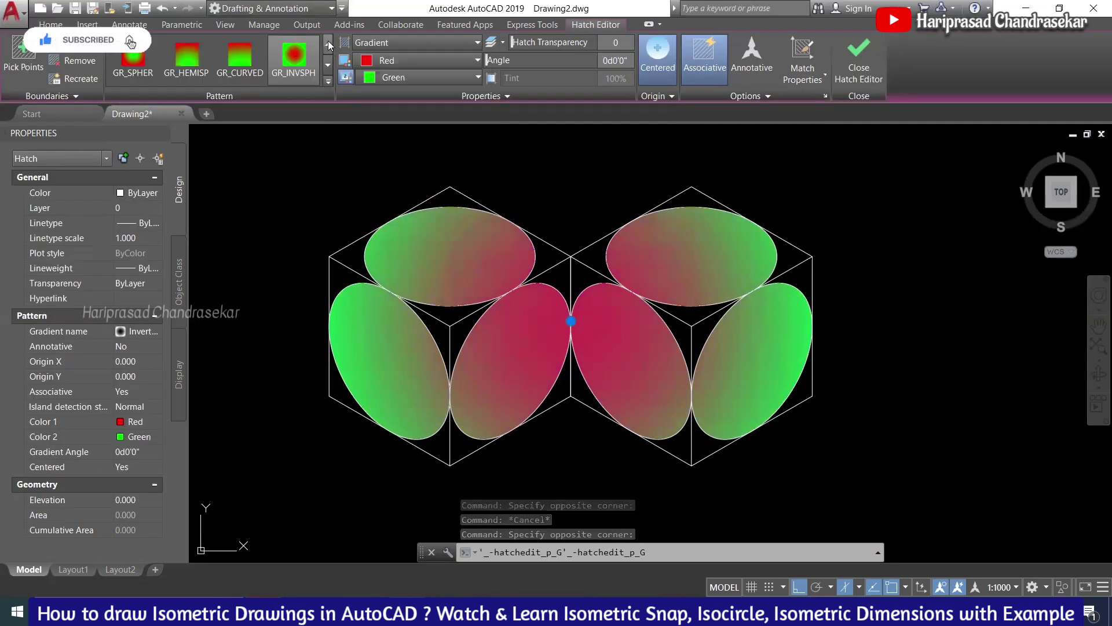
left_click(328, 40)
left_click(328, 40)
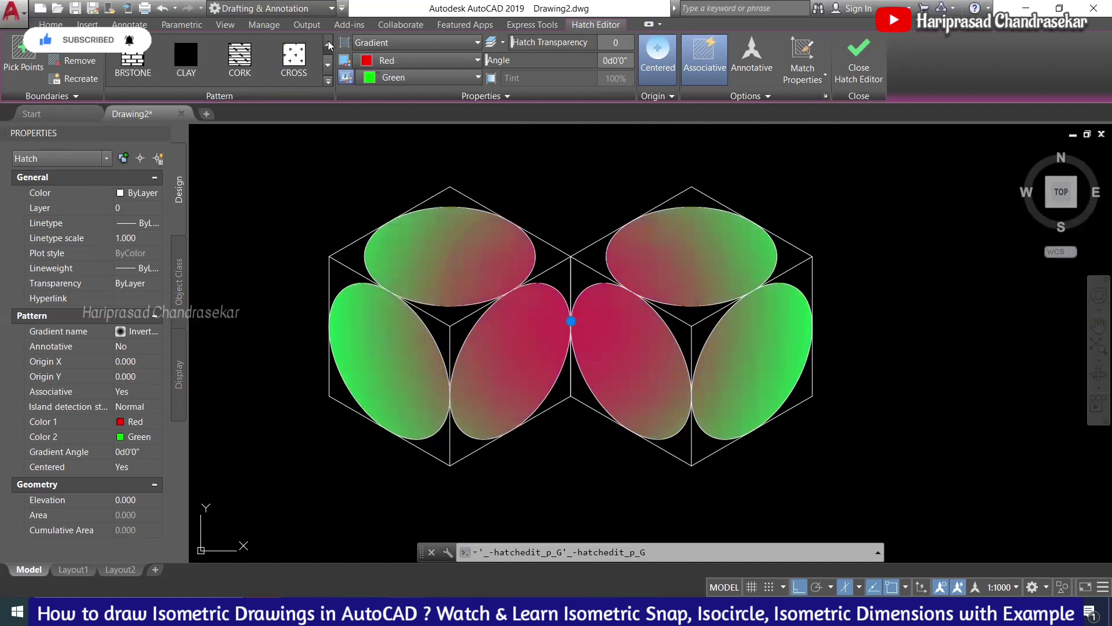
left_click(328, 41)
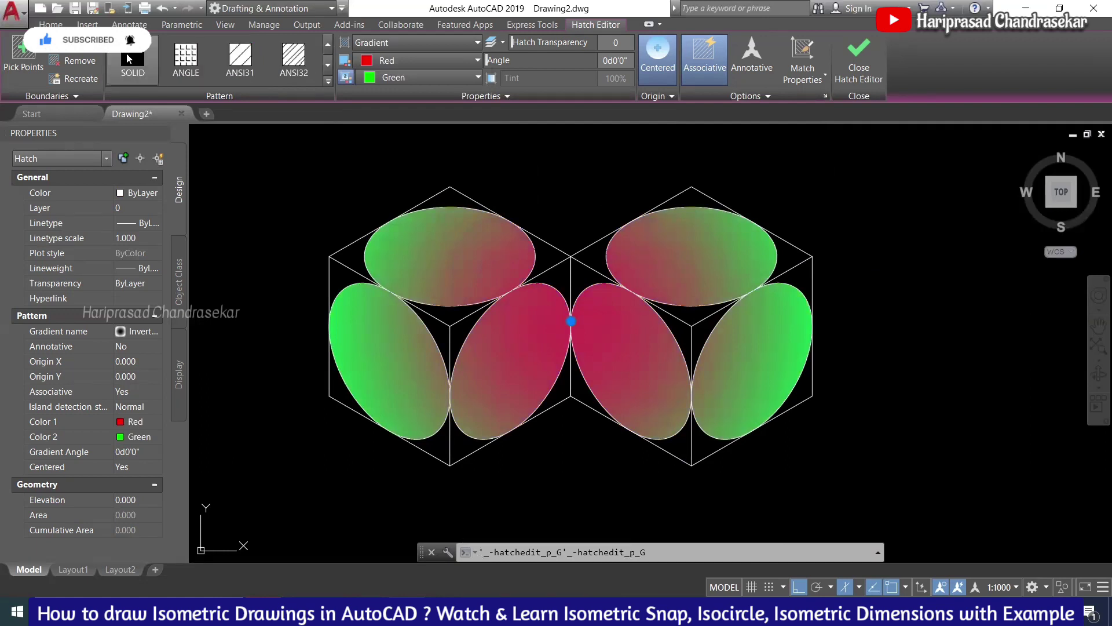
left_click(129, 58)
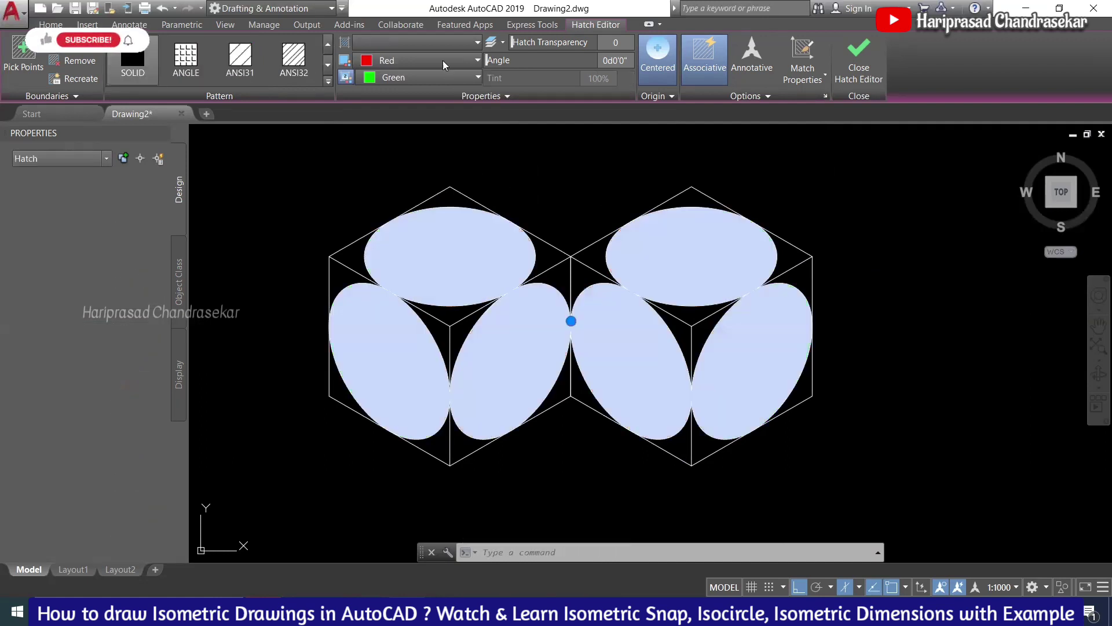
left_click(748, 95)
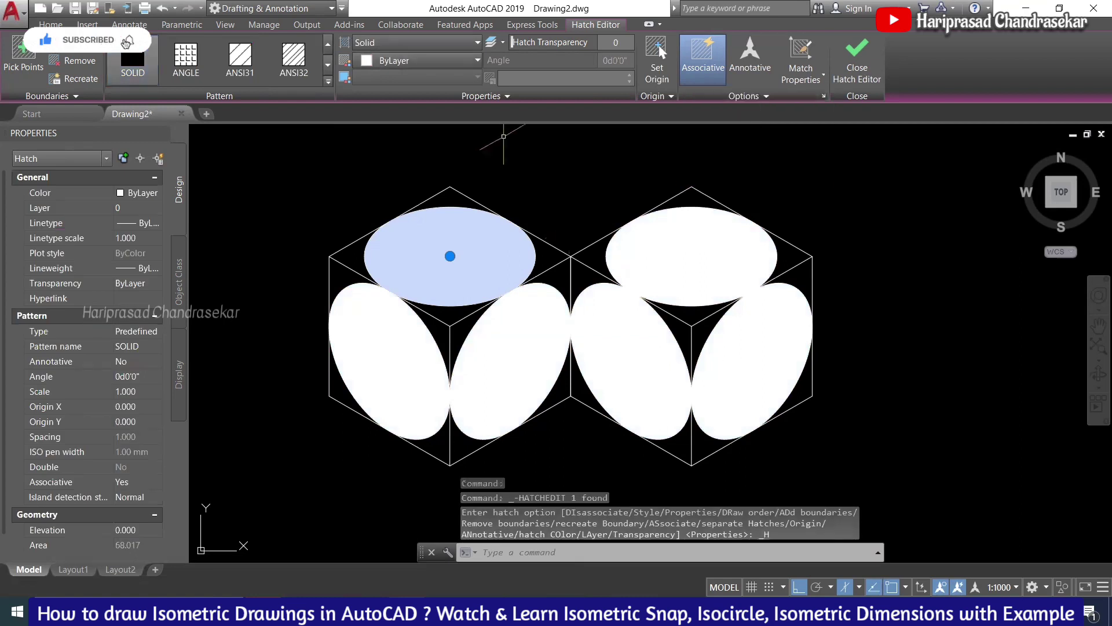
key("Escape")
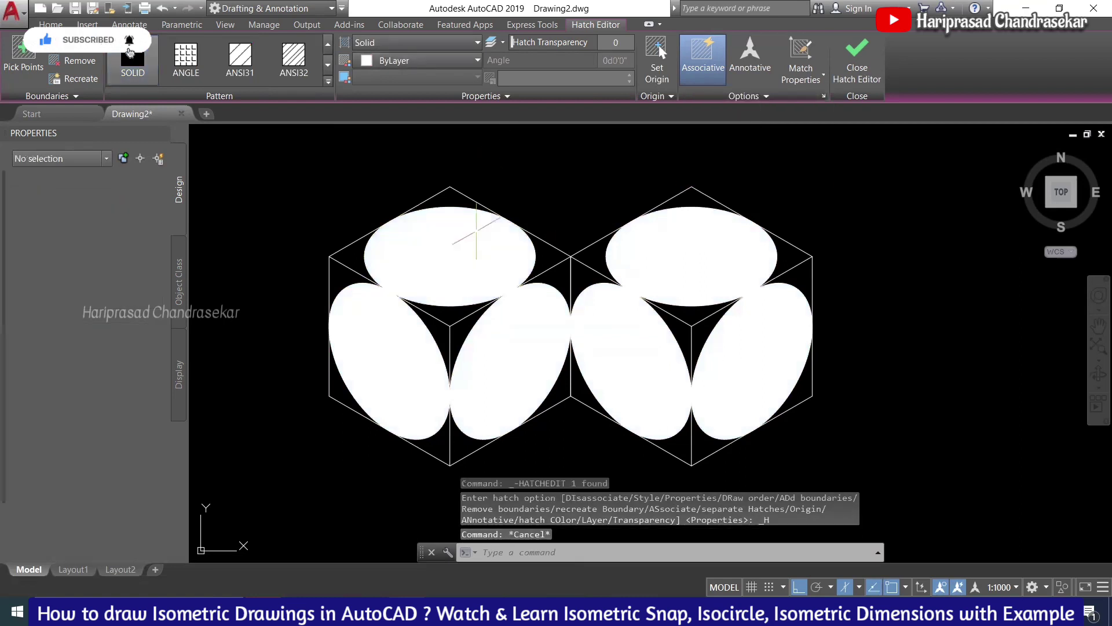
- Colour the left cube's top-face isocircle hatch Red and its left-face isocircle hatch Yellow
left_click(455, 239)
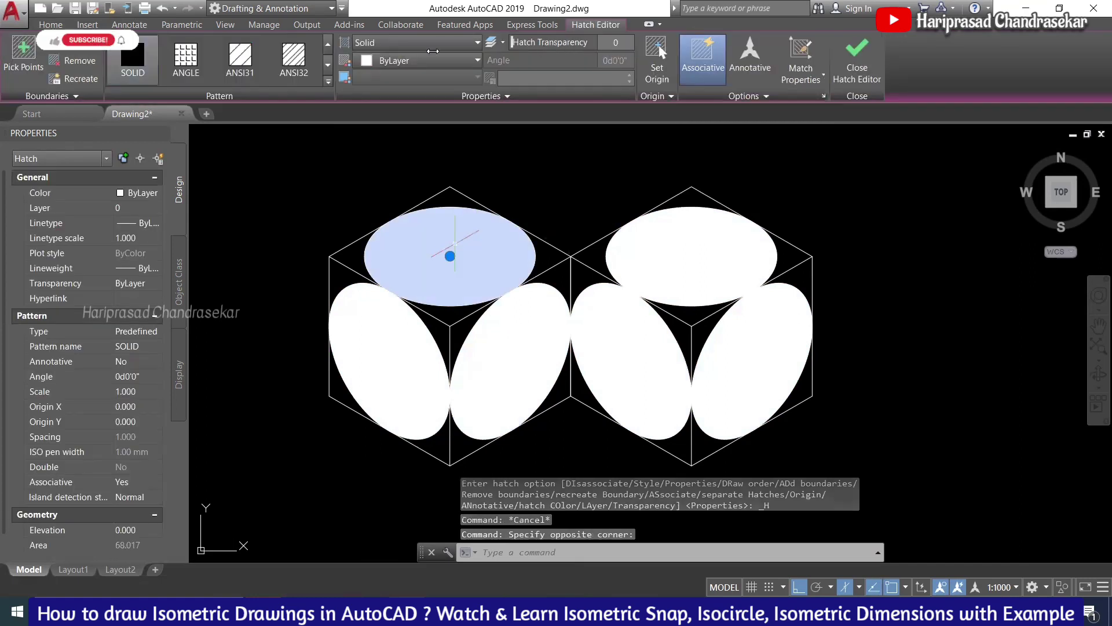
left_click(431, 60)
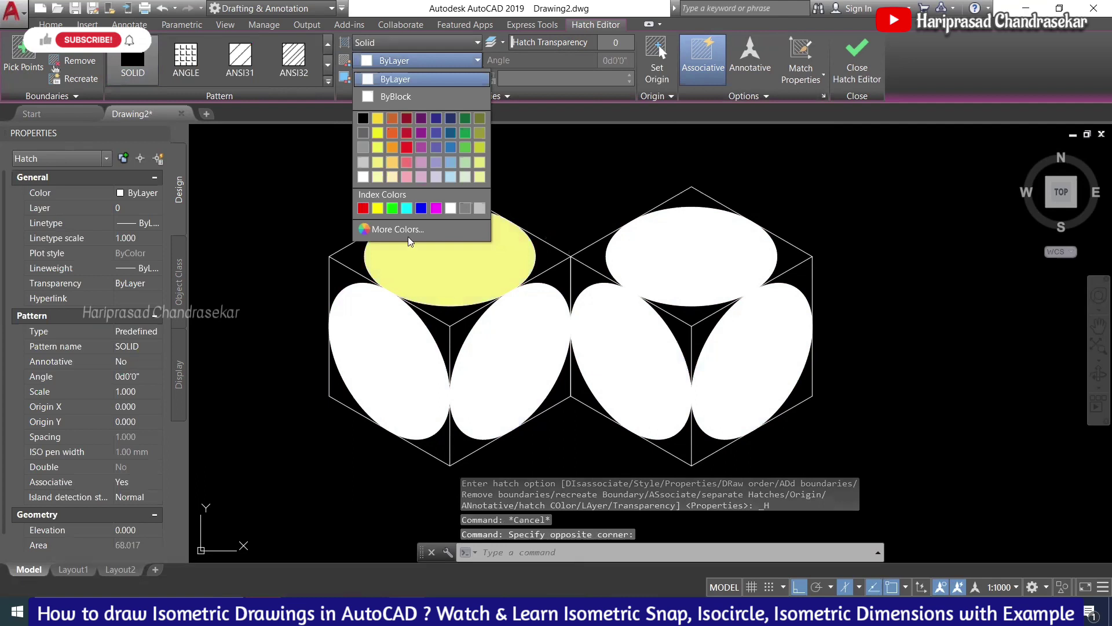
left_click(364, 208)
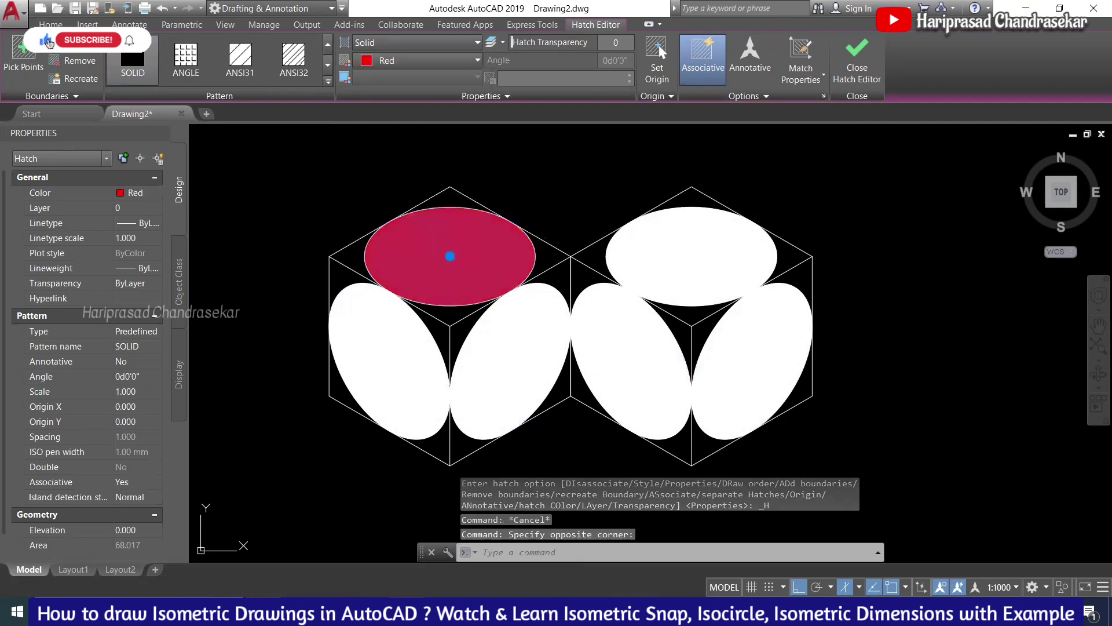
left_click(391, 336)
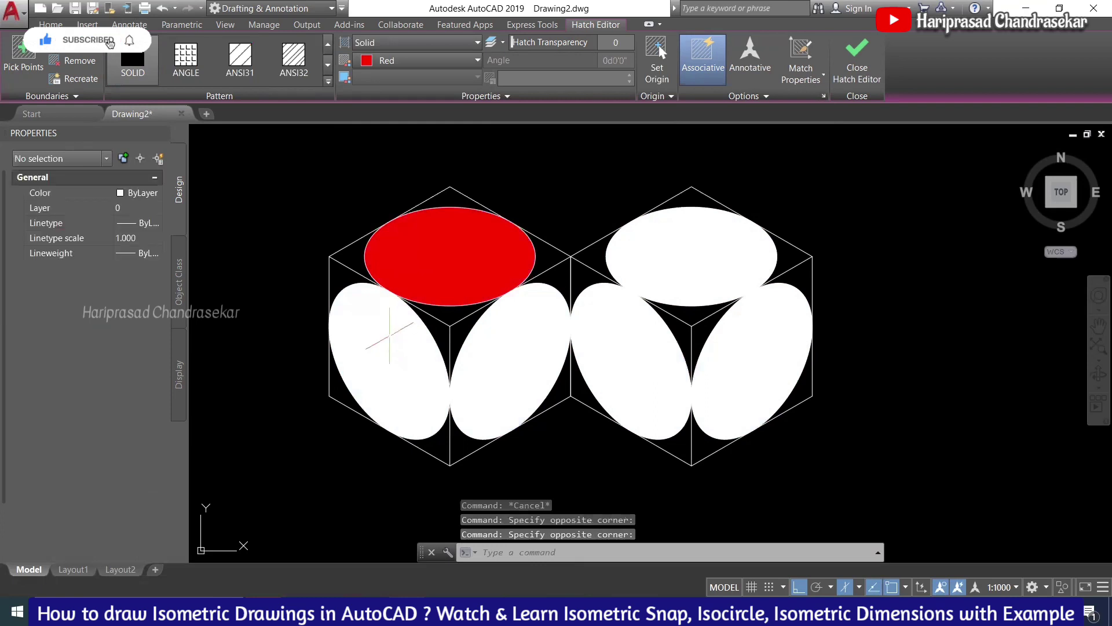
left_click(393, 314)
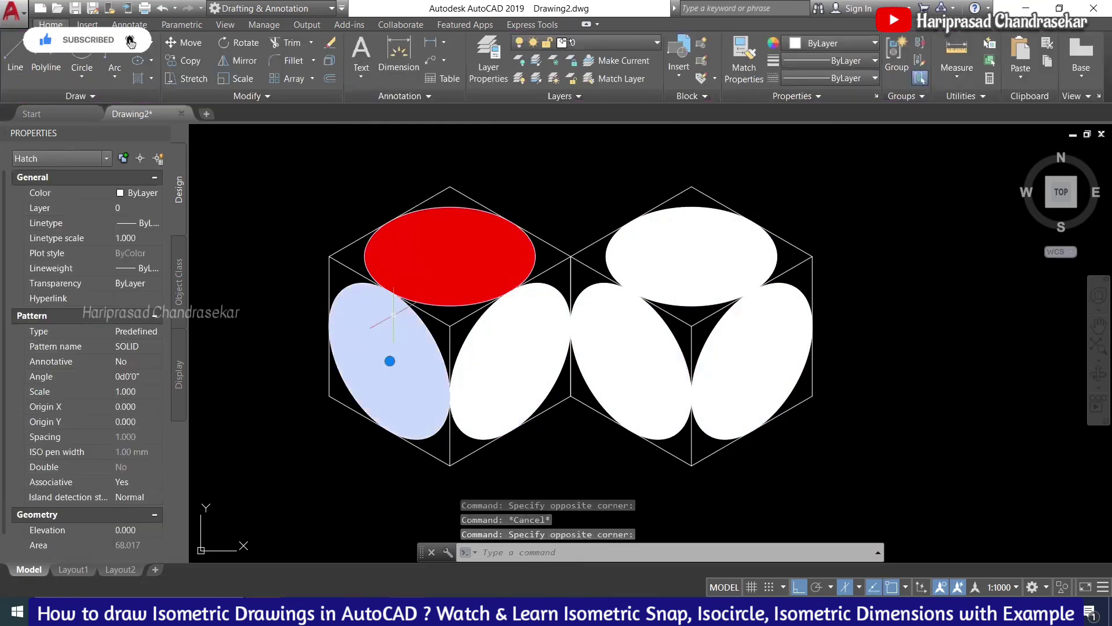
left_click(404, 60)
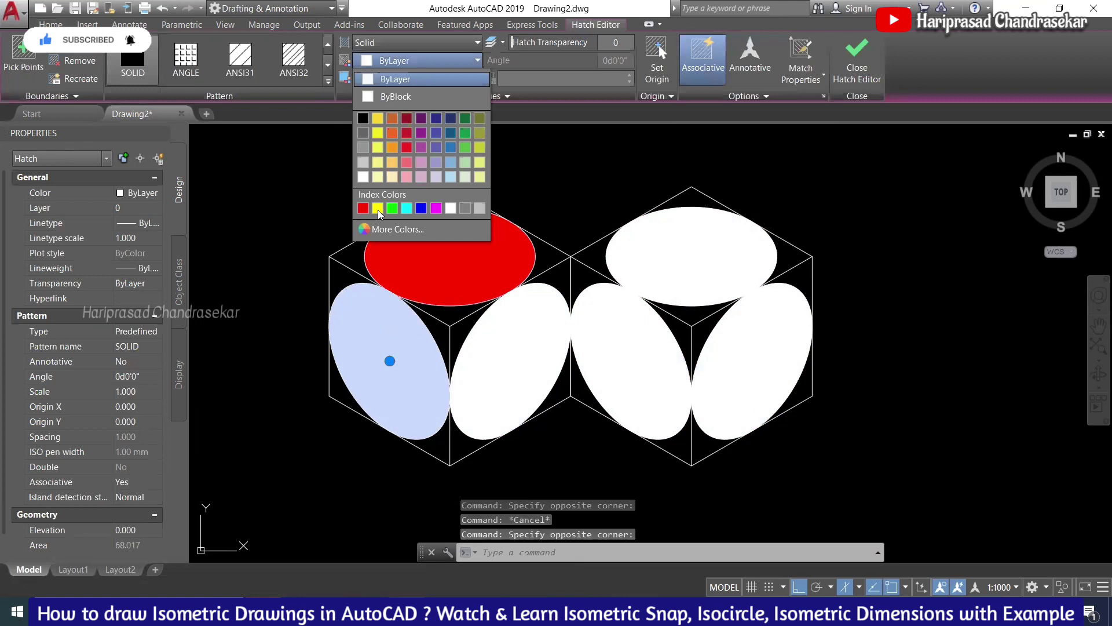
left_click(378, 208)
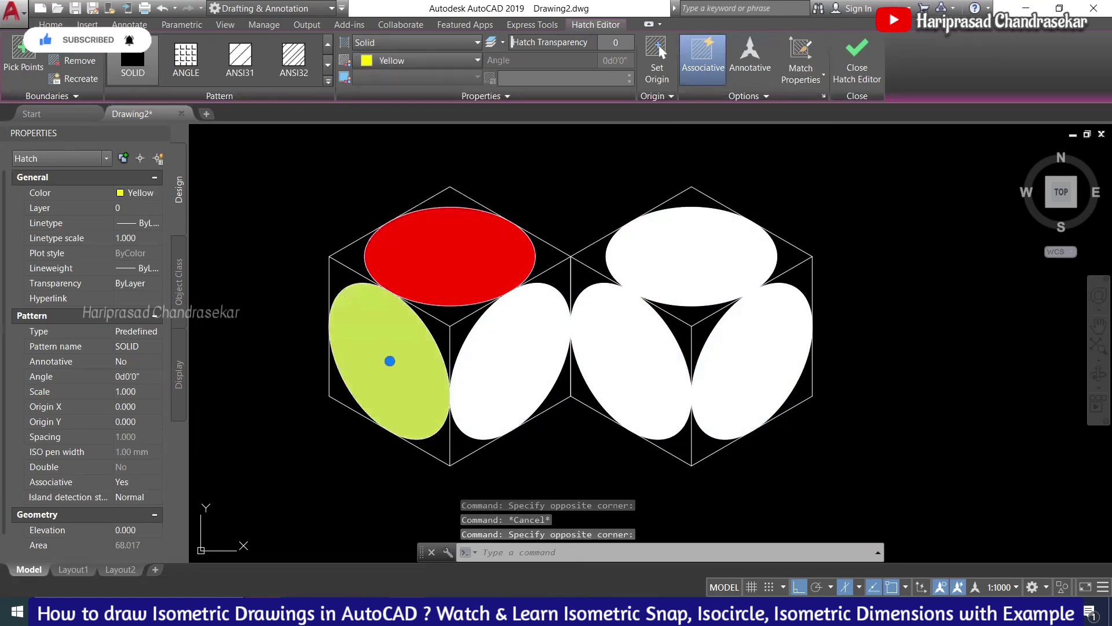
- Colour the solid isocircle hatch on the left cube's right face Green
left_click(510, 361)
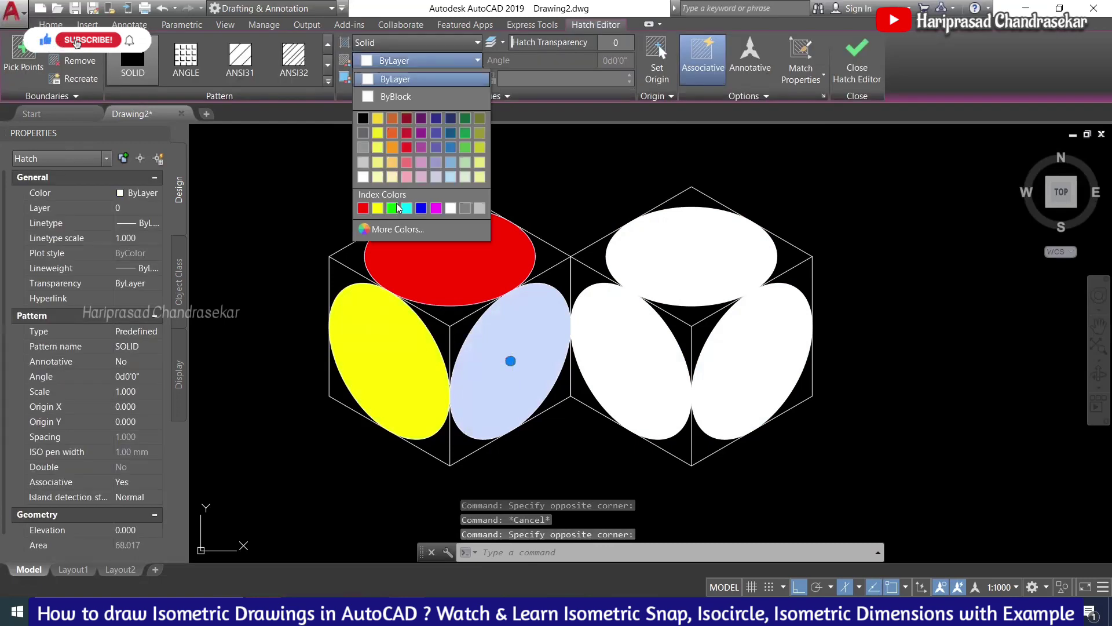
key("Escape")
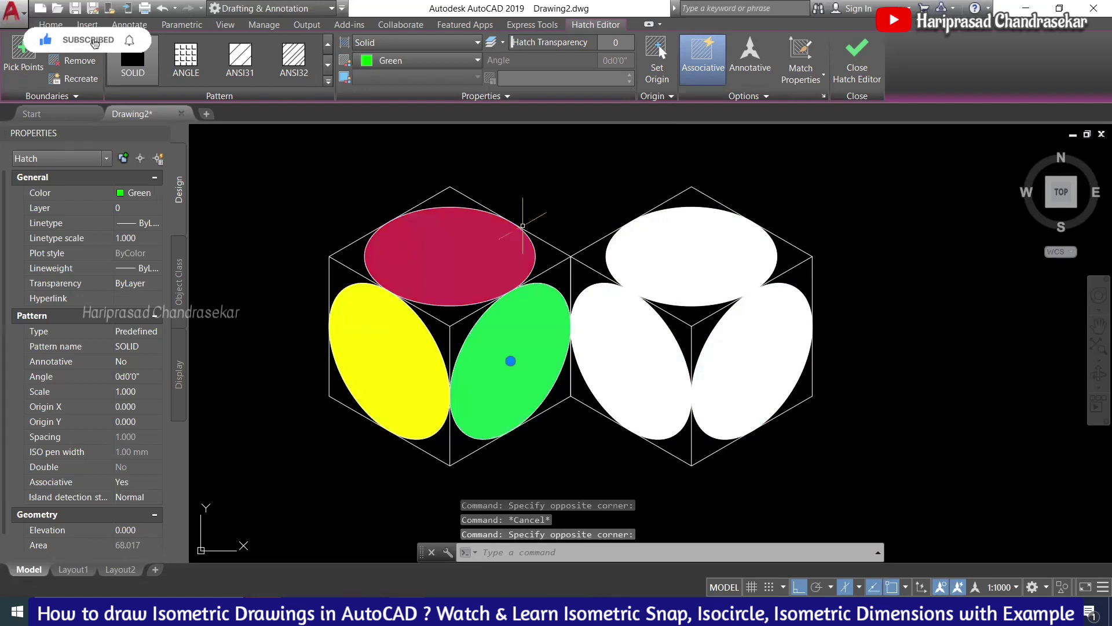
key("Escape")
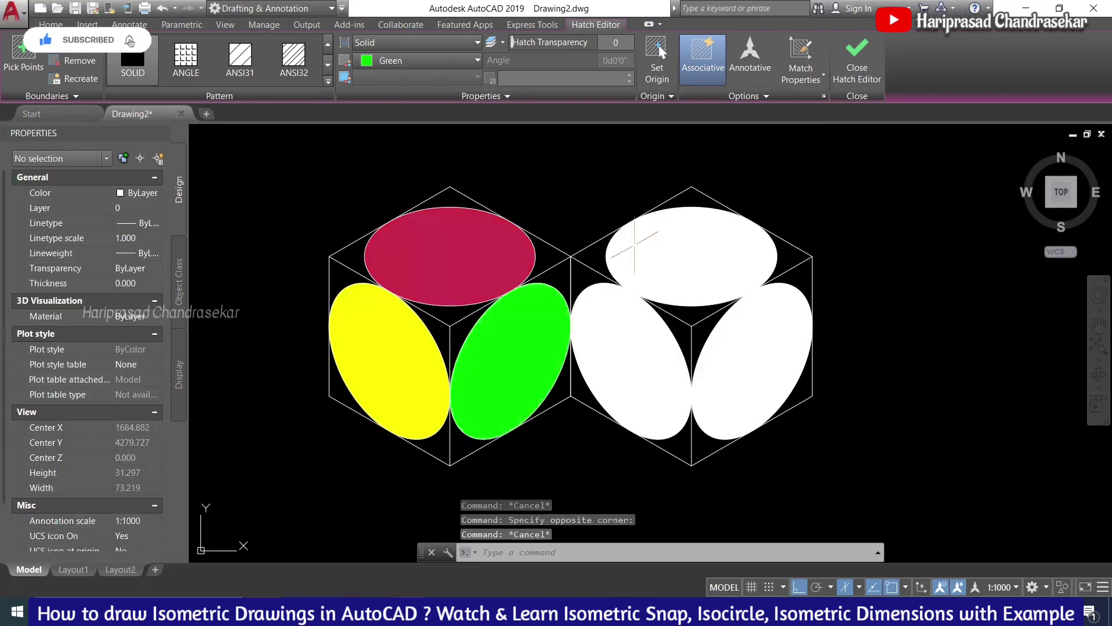
key("Escape")
- Erase both isometric cubes together with their isocircles and hatches to clear the drawing area
scroll(699, 223, "down", 2)
middle_click_drag(814, 151, 664, 174)
mouse_move(686, 217)
middle_mouse_down()
mouse_move(611, 228)
mouse_move(621, 241)
middle_mouse_up()
scroll(612, 227, "down", 2)
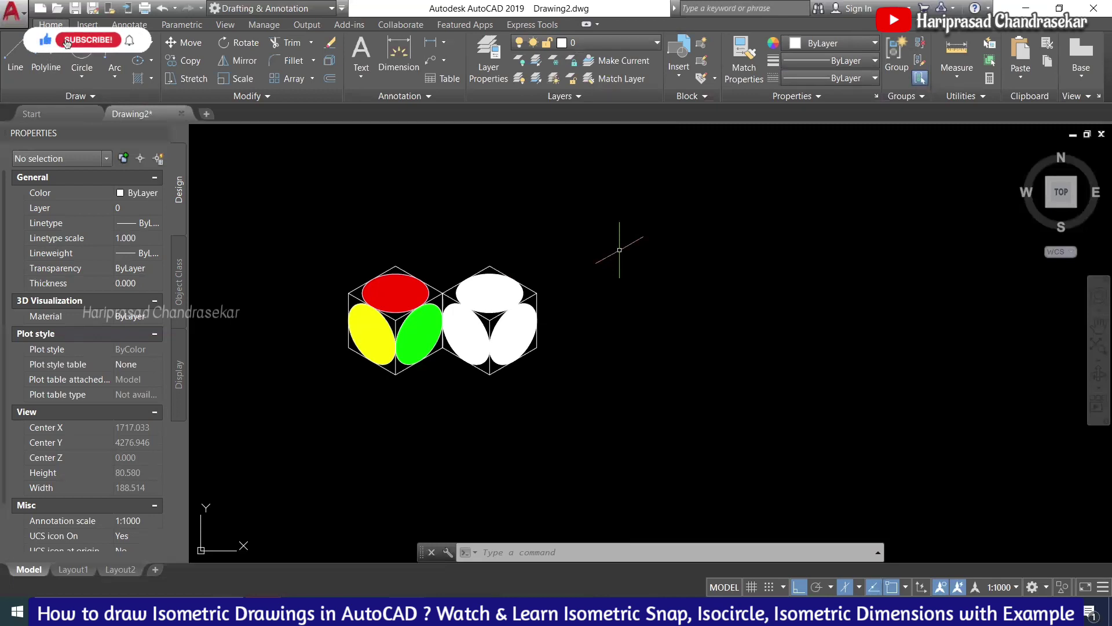
left_click(643, 227)
left_click(331, 407)
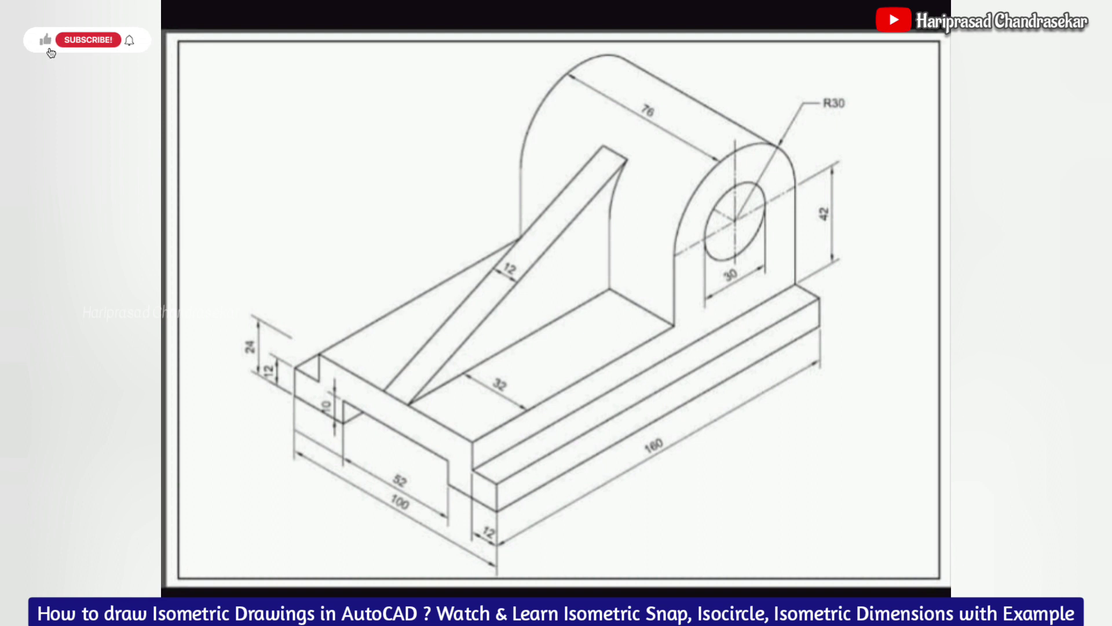
key("Delete")
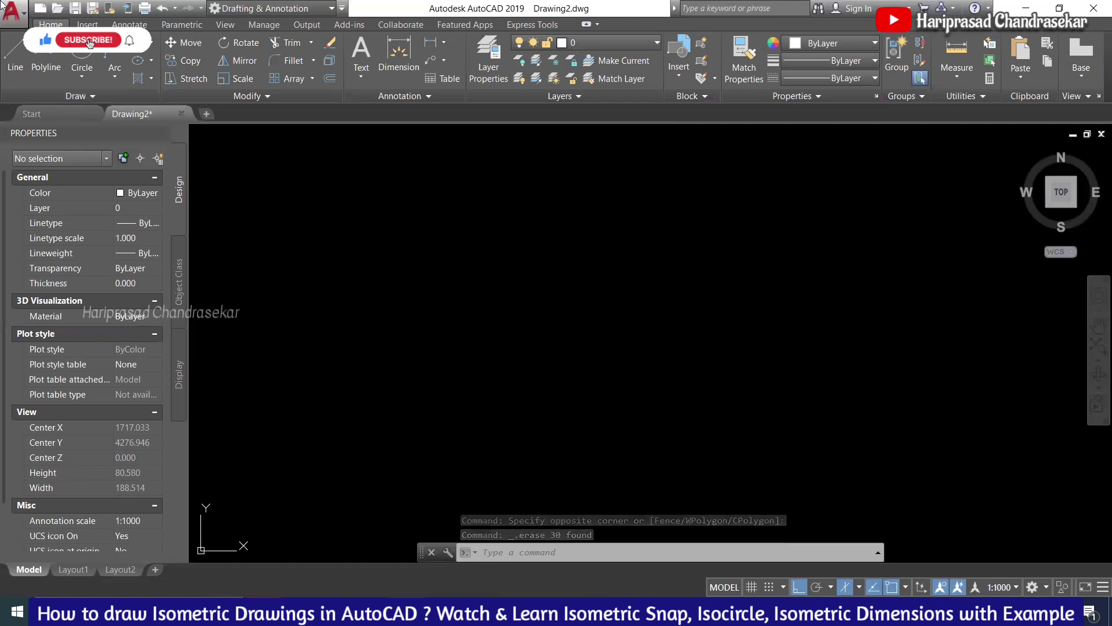
- On the left isoplane, draw a 100-unit line sloping down to the right as the front profile's bottom edge
left_click(18, 54)
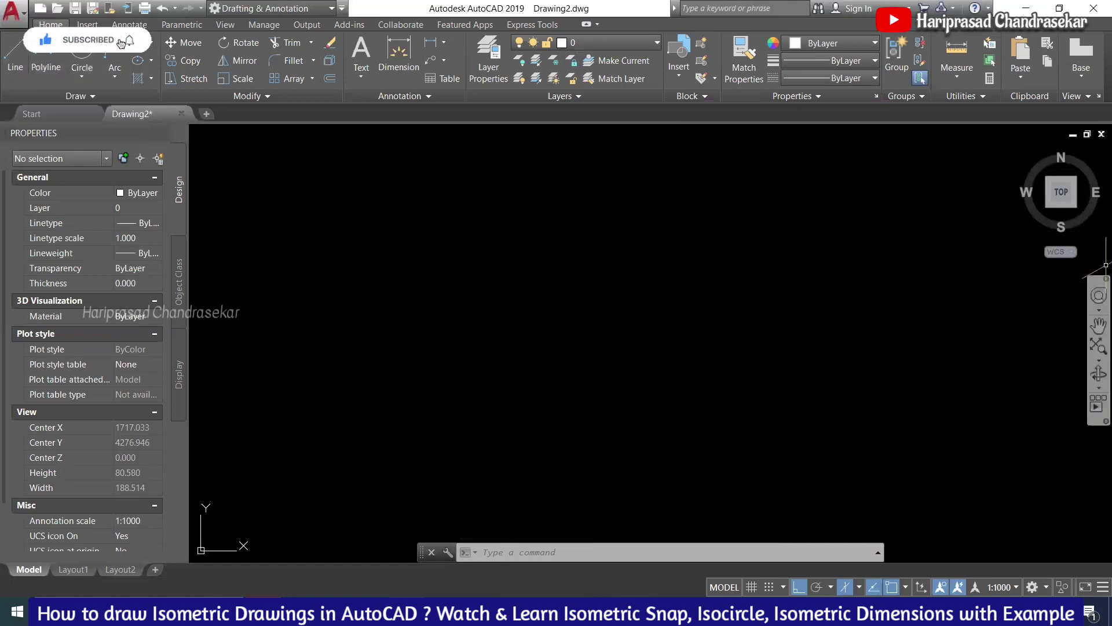
left_click(376, 334)
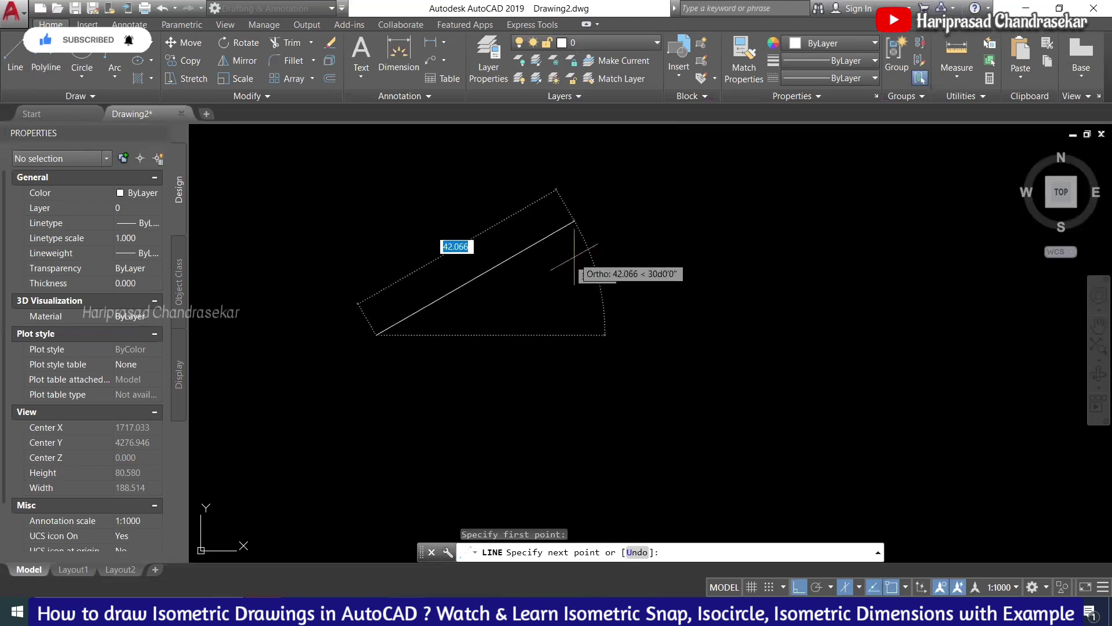
key("F5")
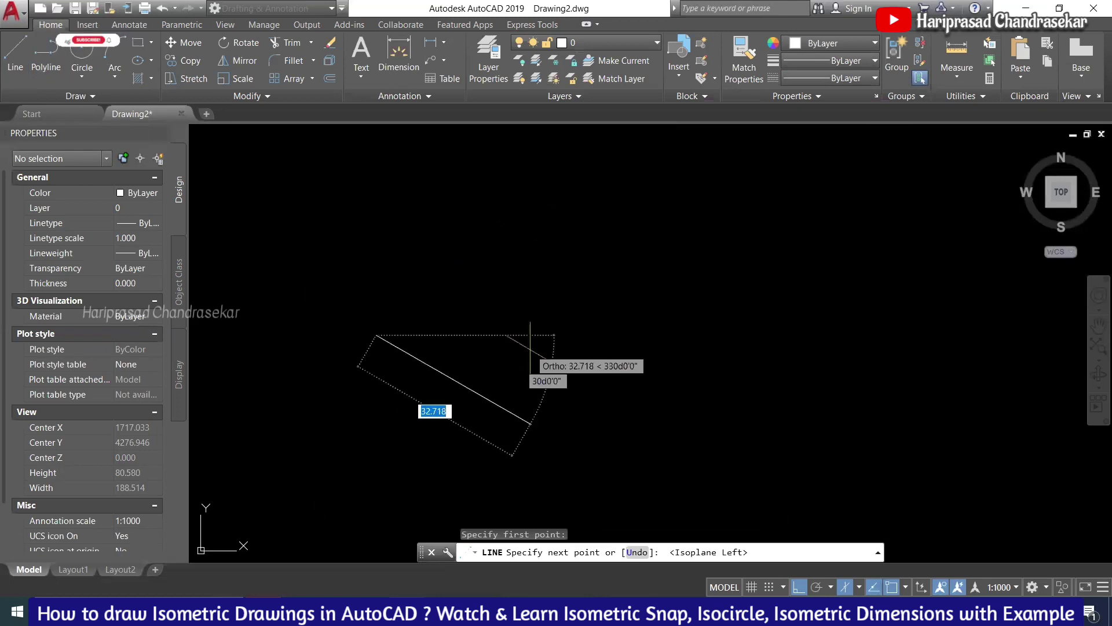
type("100")
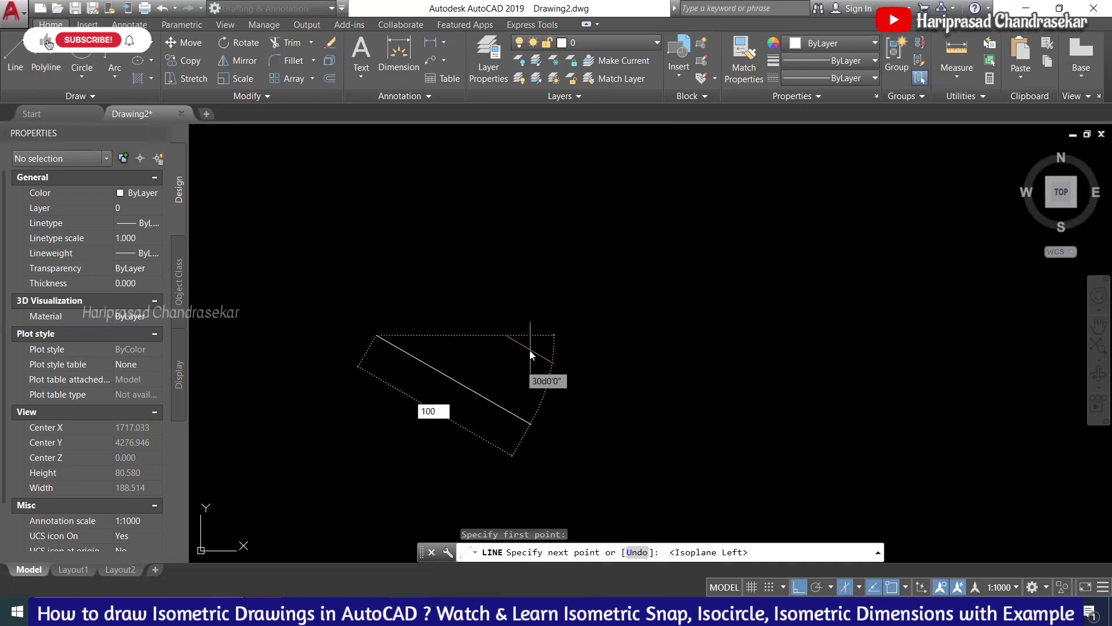
key("Return")
scroll(485, 279, "down", 5)
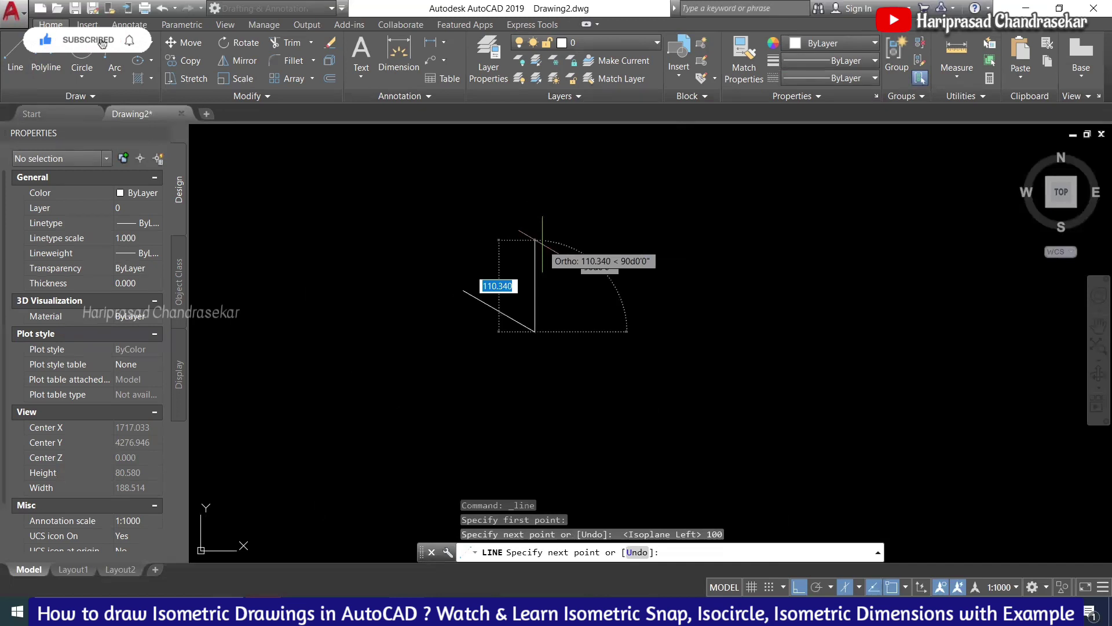
- Draw the step at the bottom edge's lower right end: 12 up, 12 back along the isometric axis, and 12 up
type("2")
key("BackSpace")
type("12")
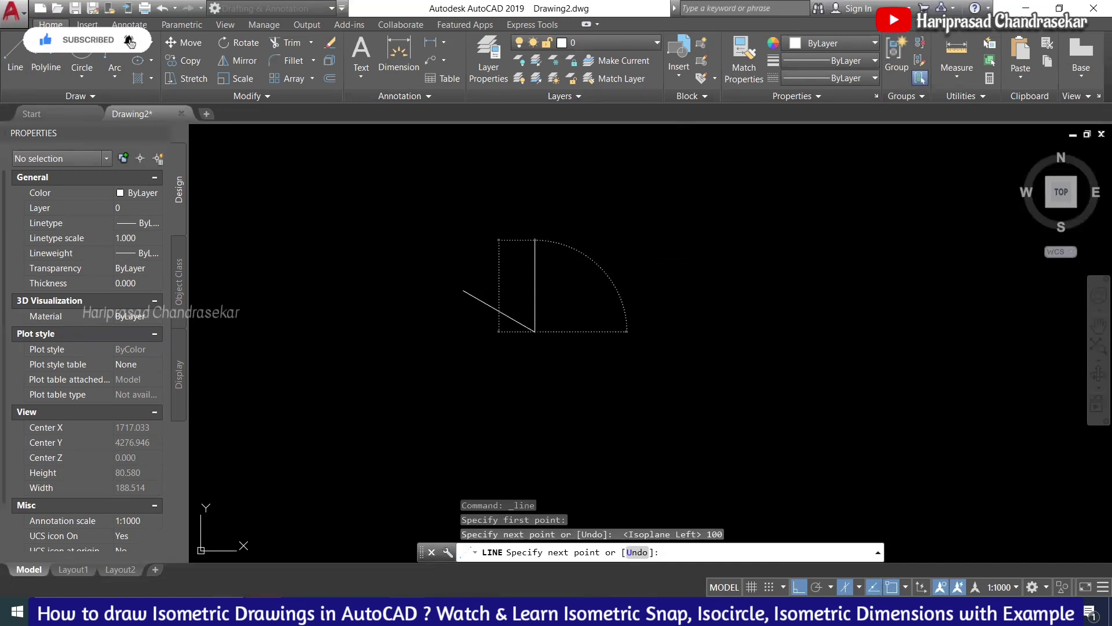
key("Return")
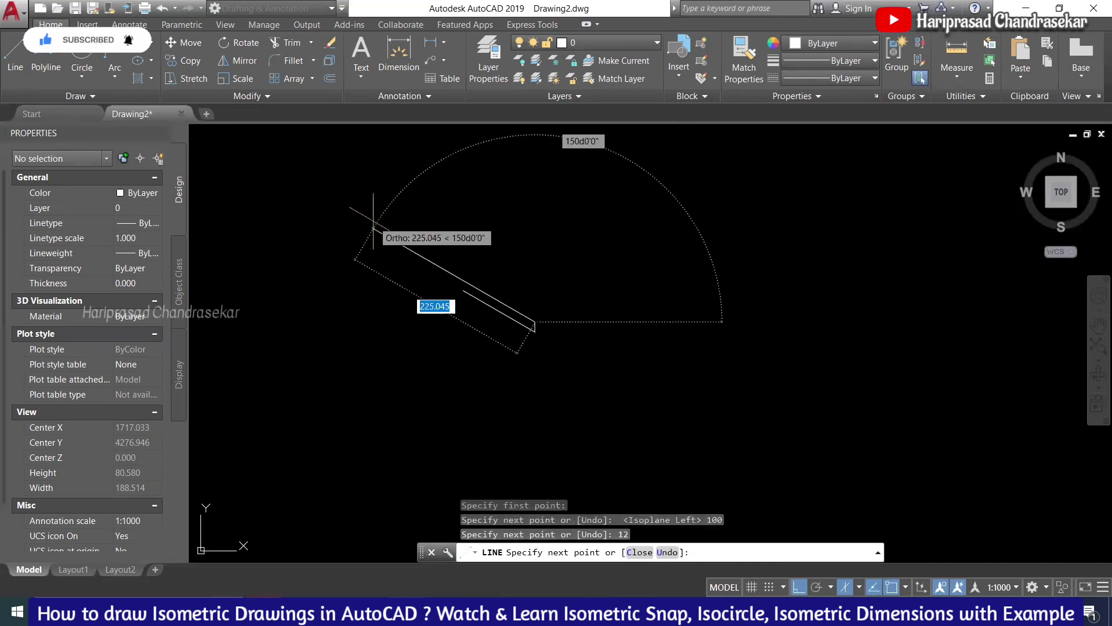
type("12")
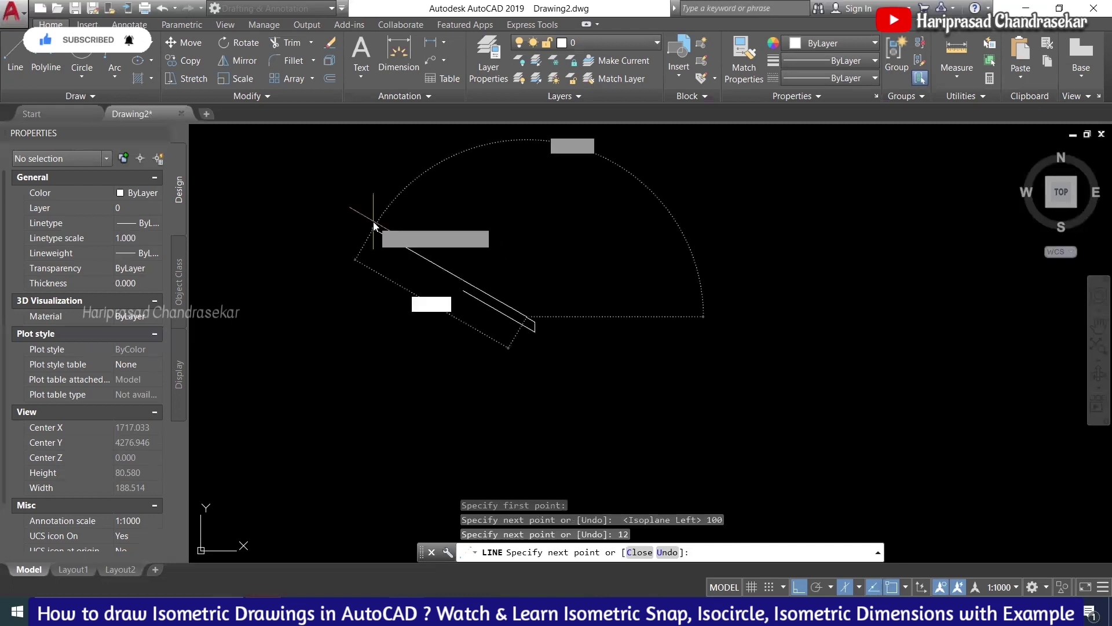
key("Return")
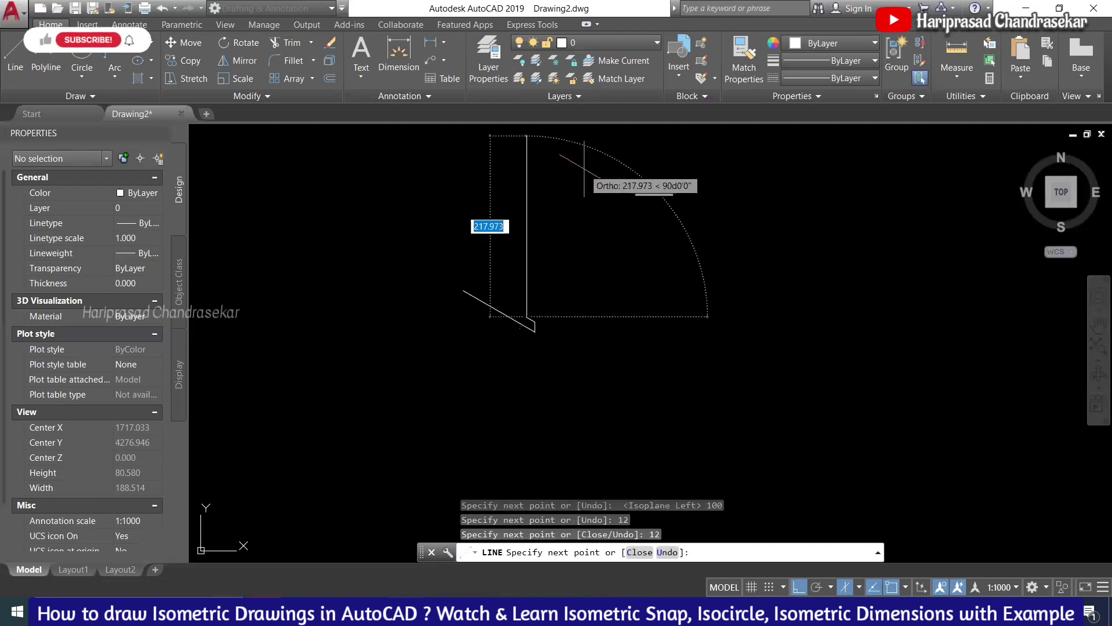
type("12")
key("Return")
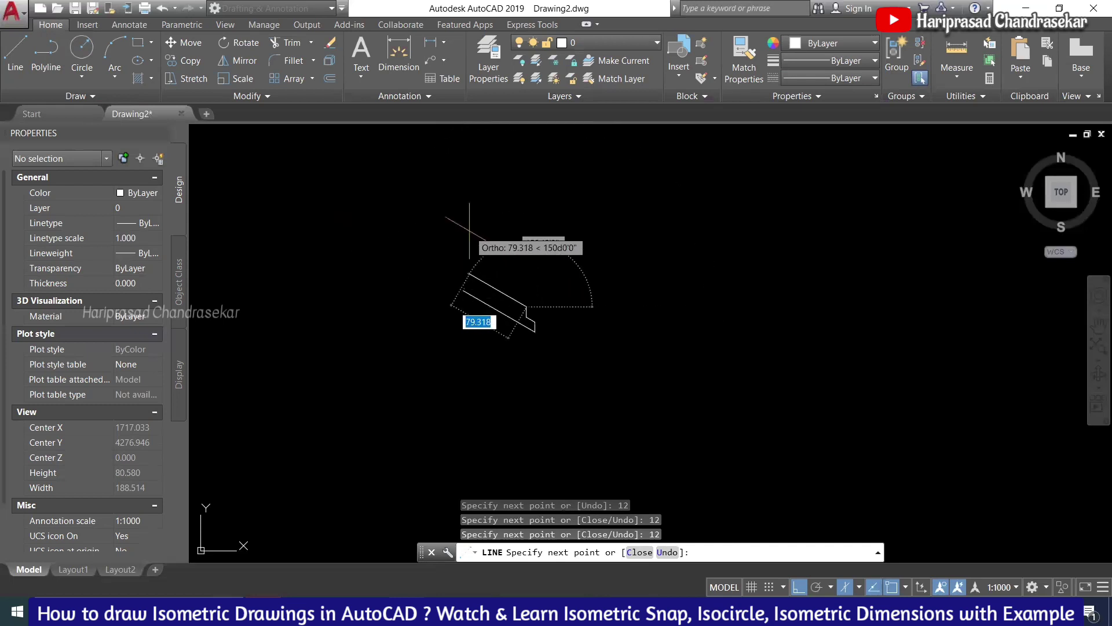
key("Escape")
- Draw the matching step at the bottom edge's upper left end with three 12-unit segments, and close the profile along the top
scroll(472, 244, "up", 3)
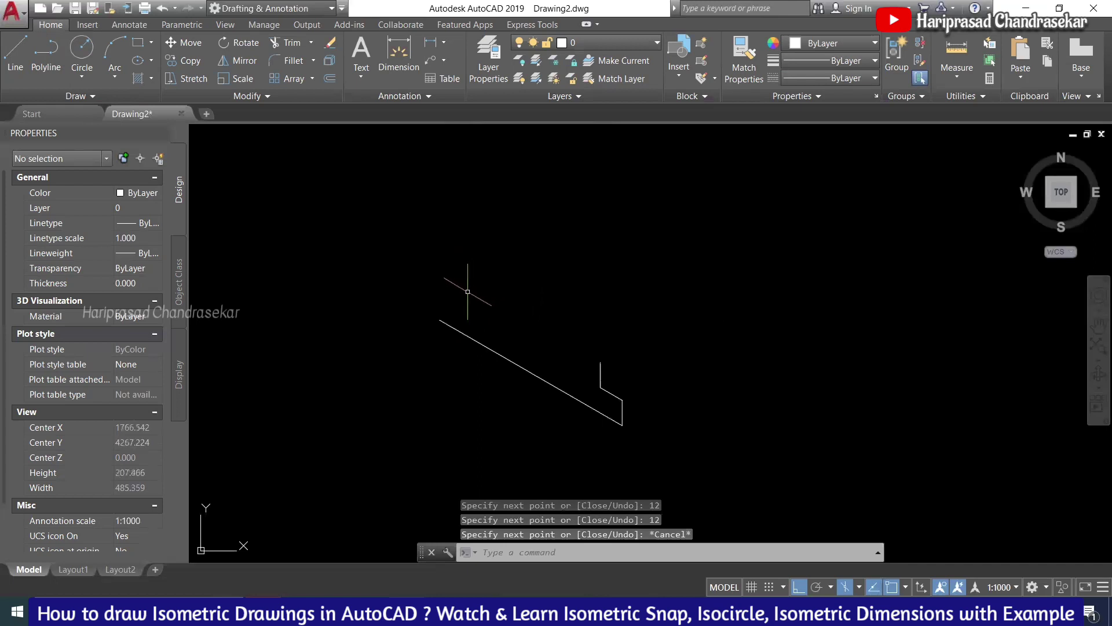
key("Return")
left_click(440, 320)
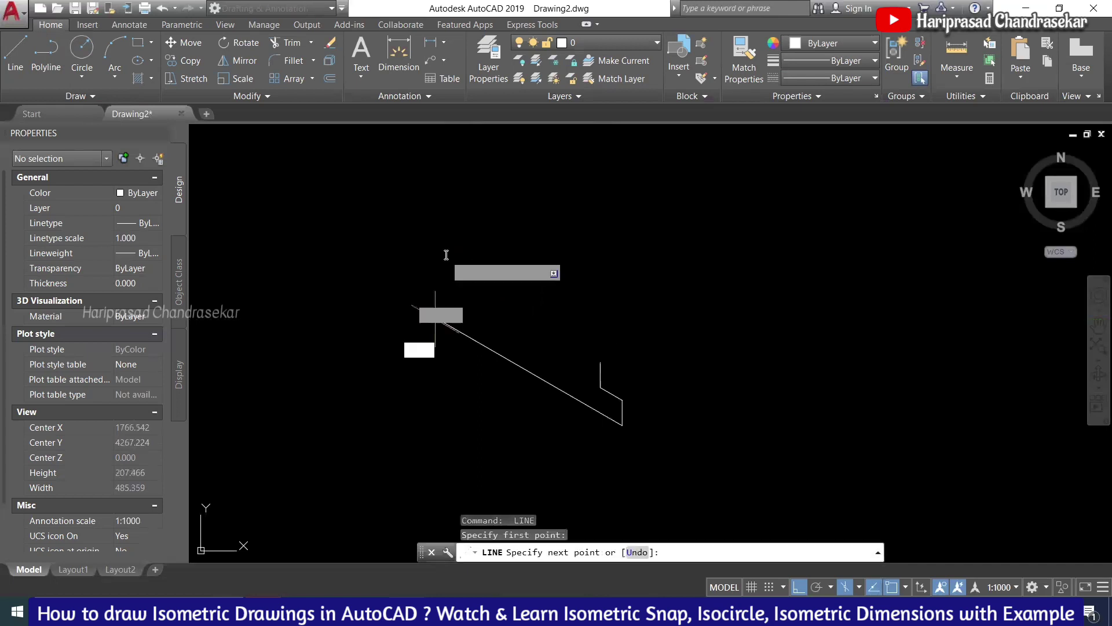
type("12")
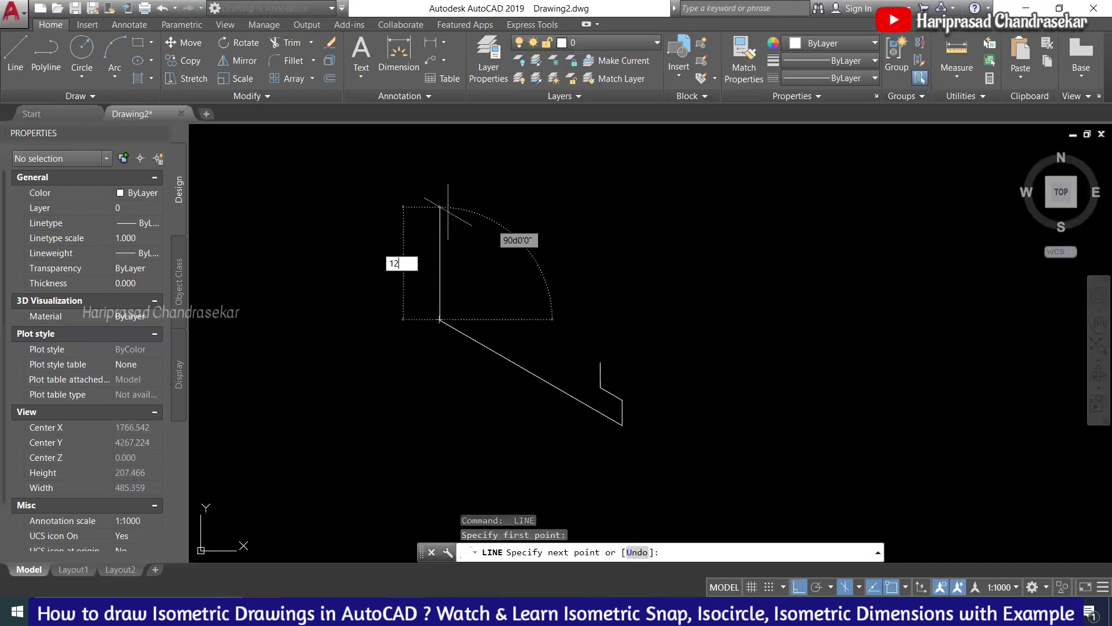
key("Return")
type("12")
key("Return")
type("12")
key("Return")
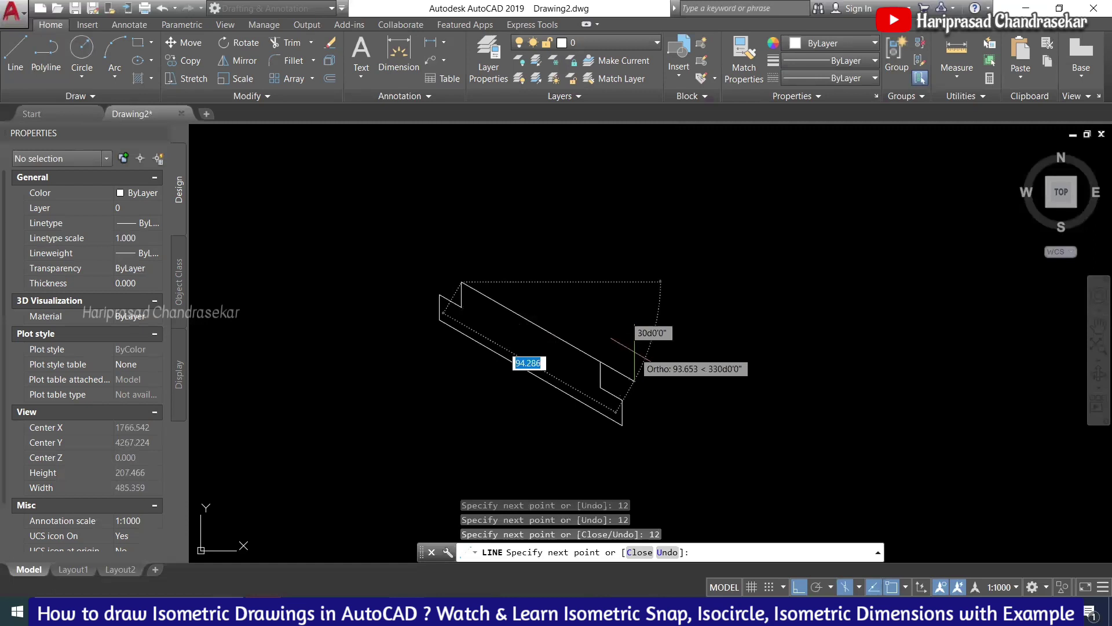
key("Escape")
scroll(519, 369, "up", 2)
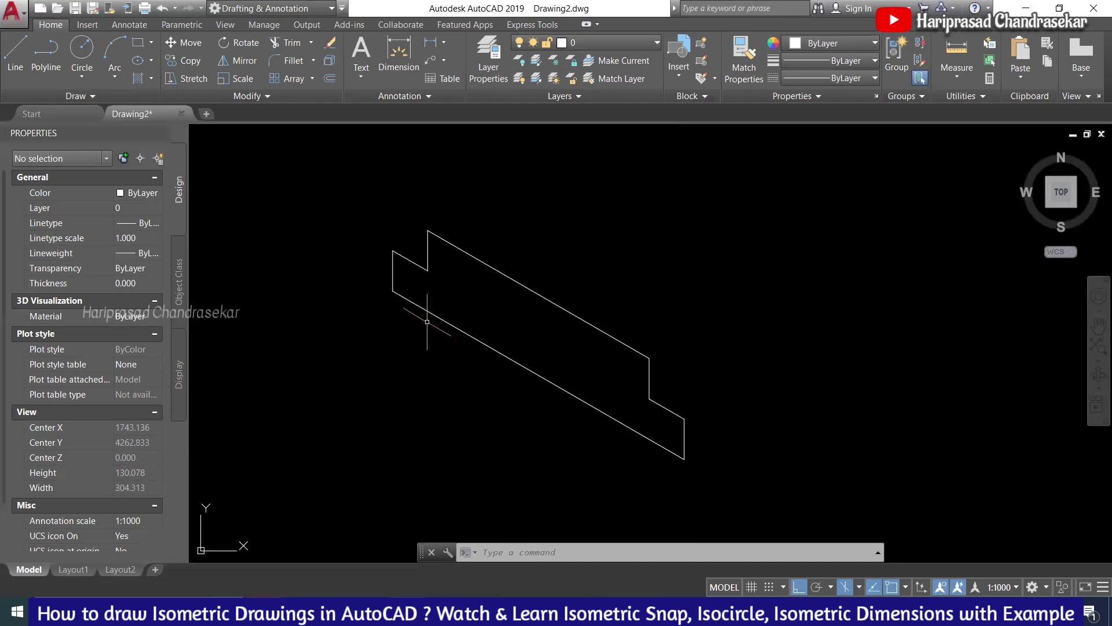
- Erase the front profile's straight bottom edge
left_click(451, 315)
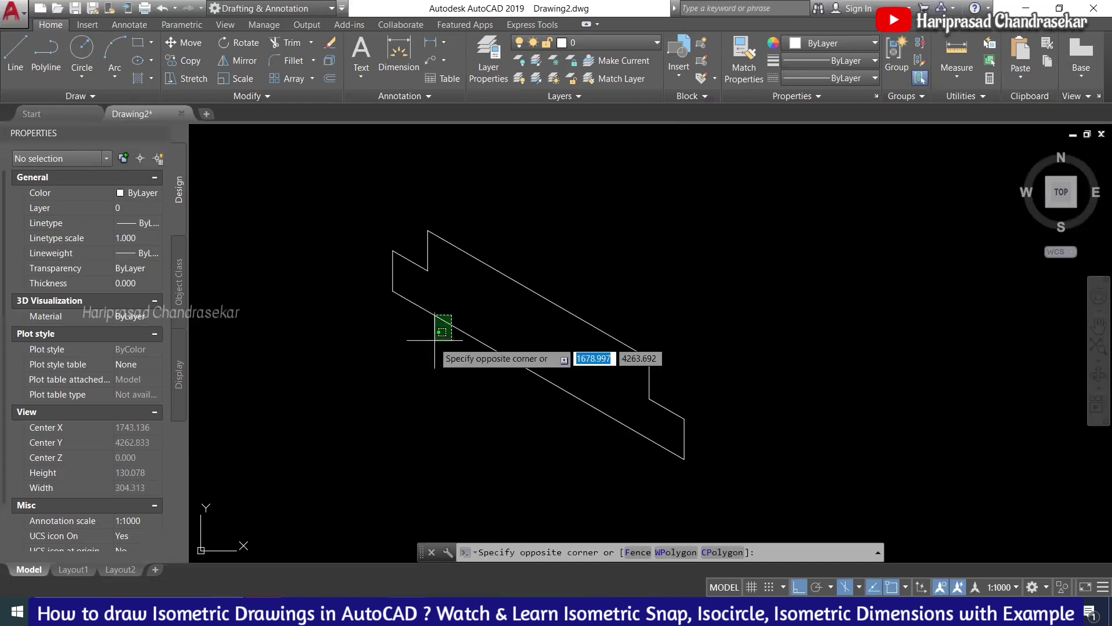
left_click(434, 340)
key("Delete")
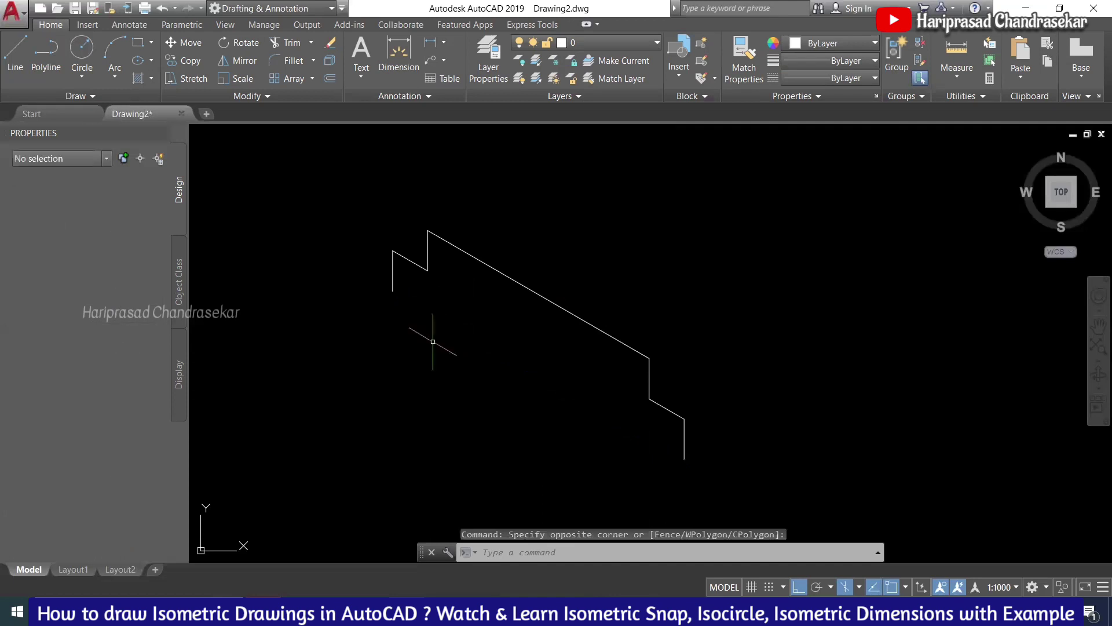
- Start a new bottom edge at the profile's lower left corner: 24 units down along the isometric axis, then 10 straight up
type("l")
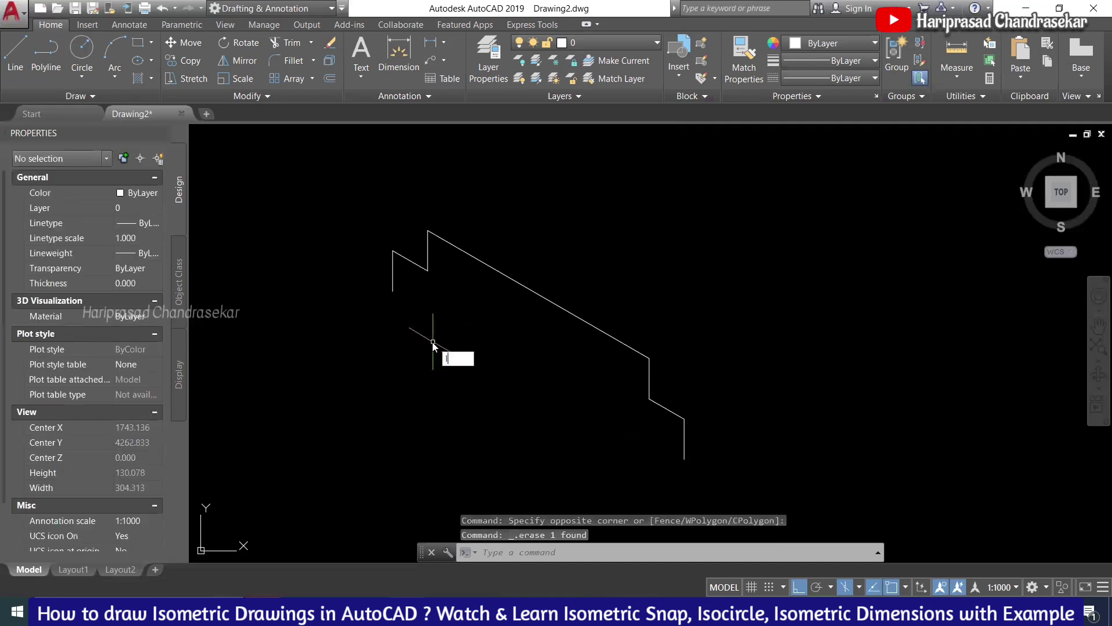
key("BackSpace")
type("l")
key("Return")
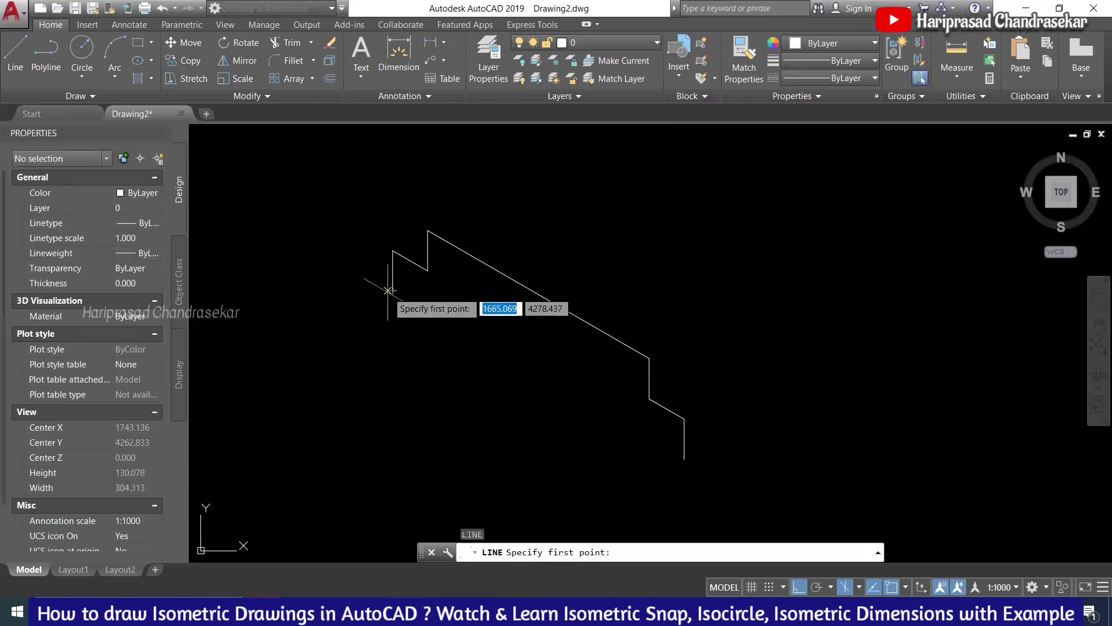
left_click(392, 290)
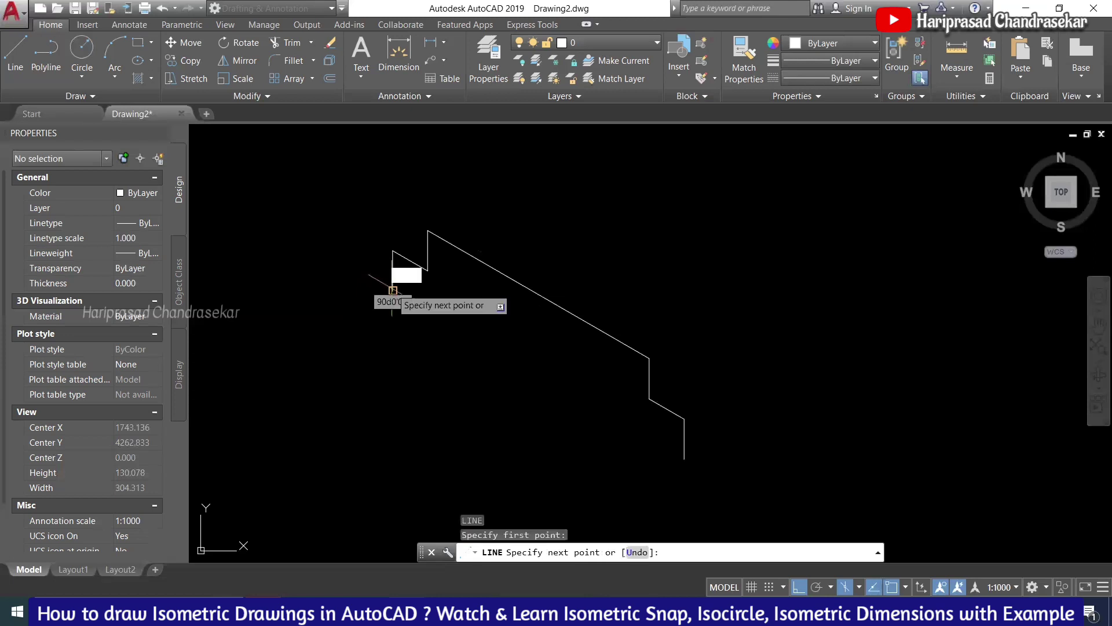
left_click(455, 341)
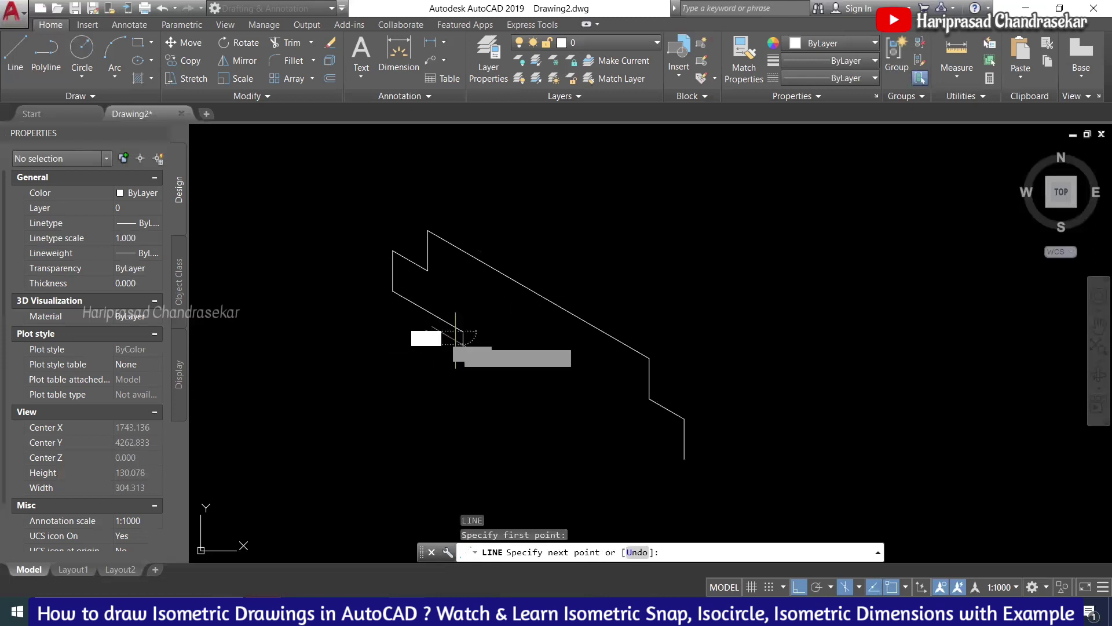
type("24")
key("Return")
type("1")
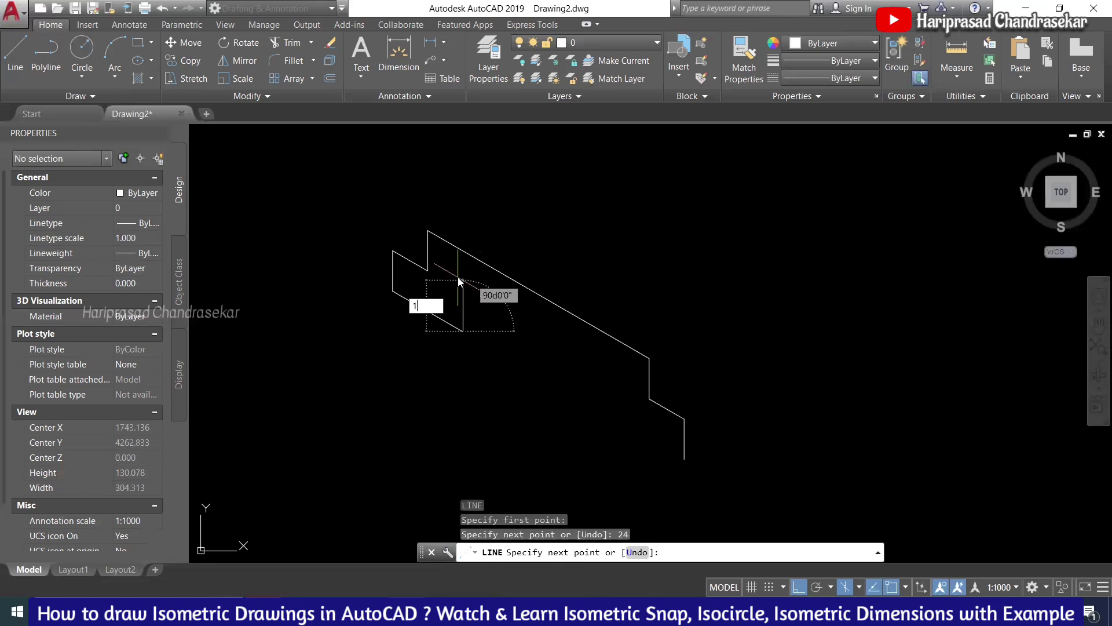
type("0")
key("Return")
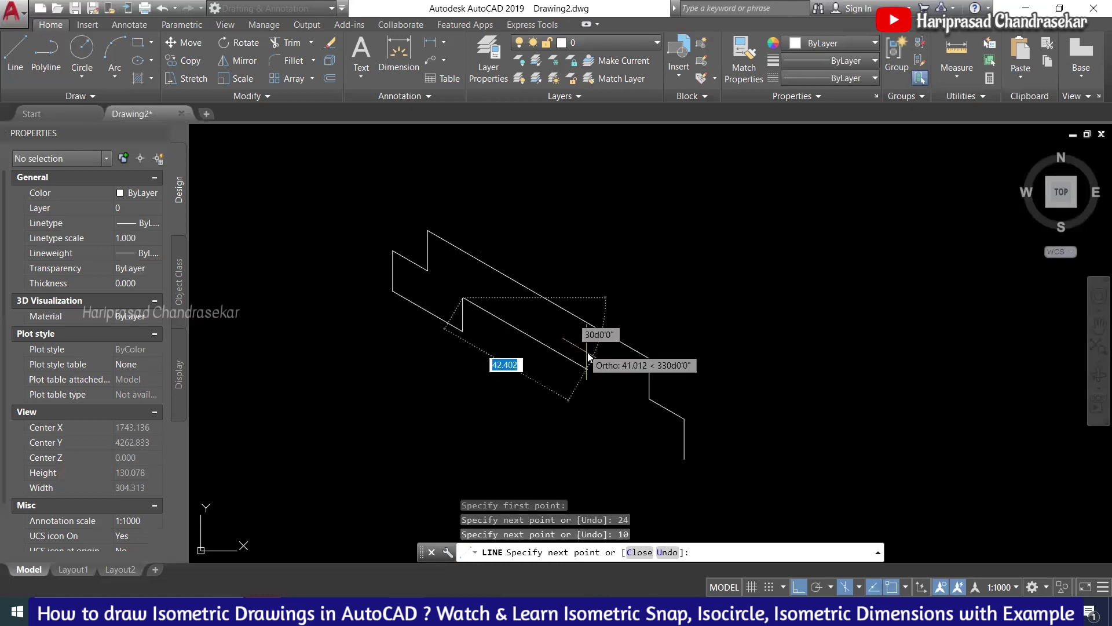
- Complete the recessed bottom edge with 52 units along the isometric axis, 10 straight down, and 24 to the lower right corner
type("52")
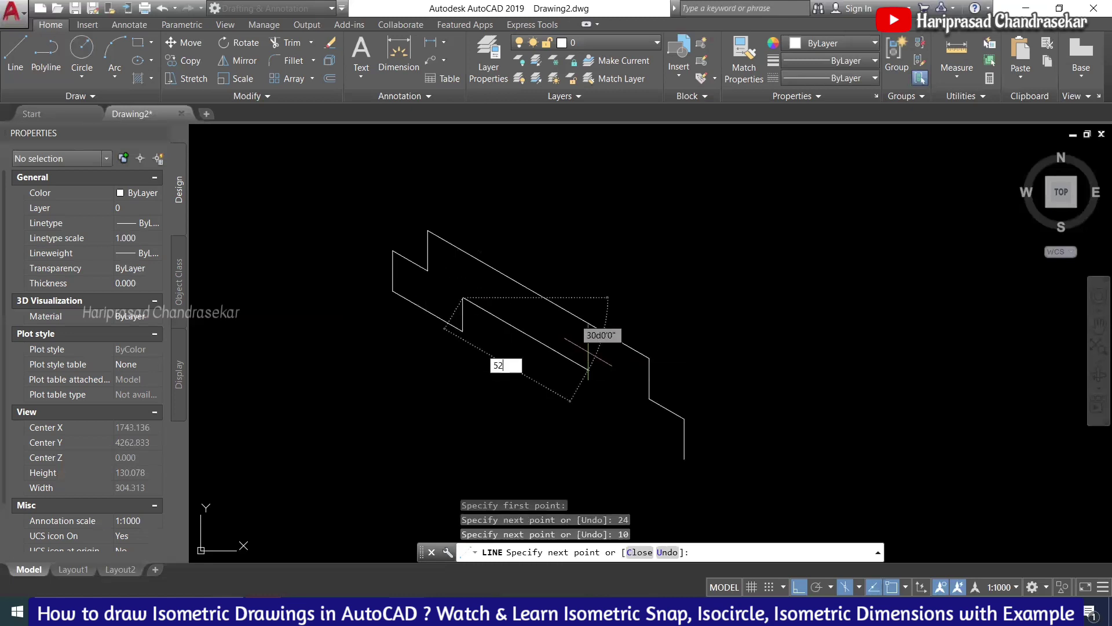
key("Return")
type("1")
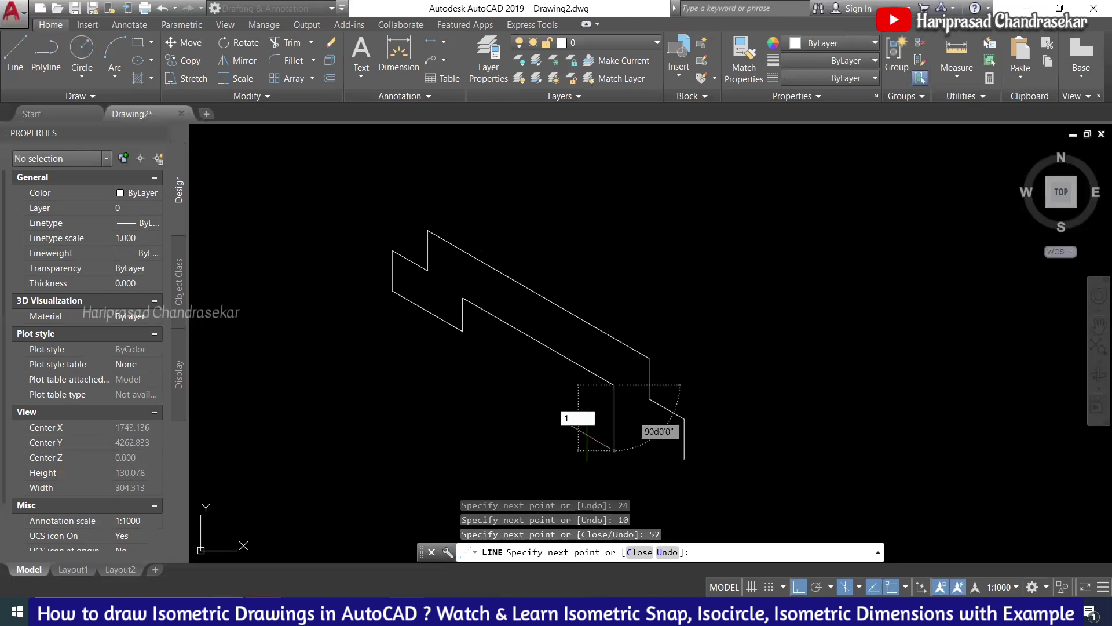
type("0")
key("Return")
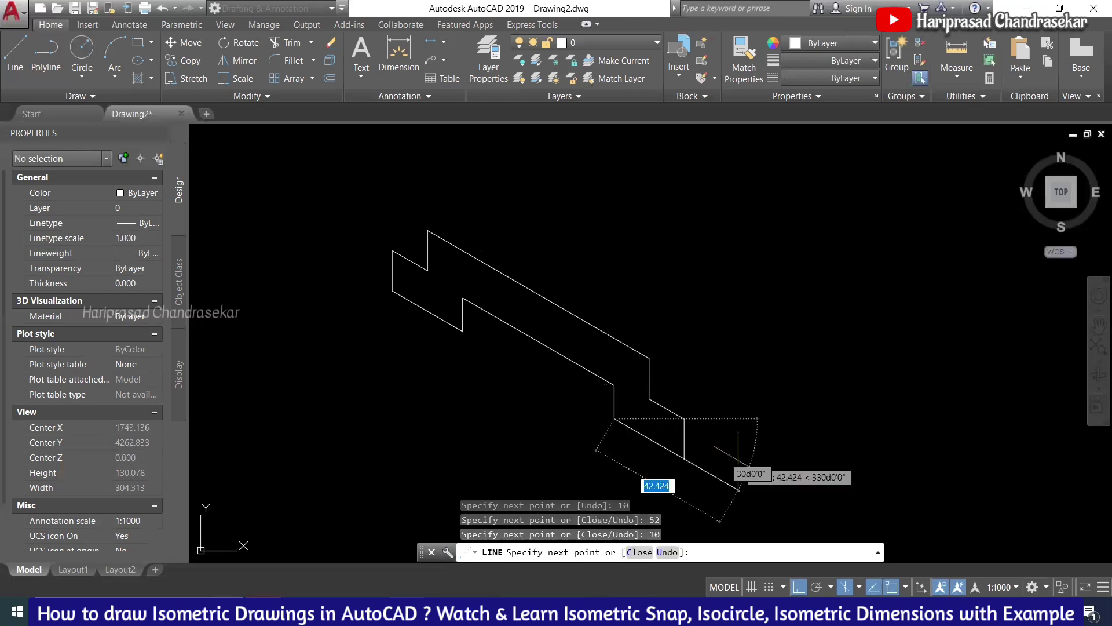
type("24")
key("Return")
key("Escape")
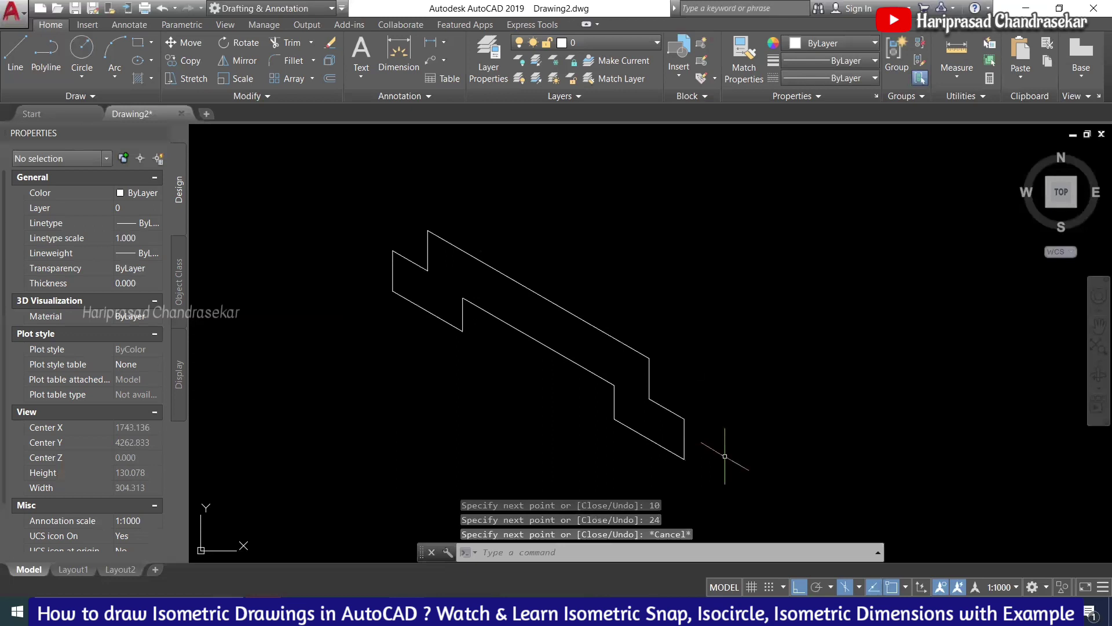
- On the top isoplane, draw a 160-unit line receding up to the right from the front profile's lowest corner
scroll(613, 362, "down", 4)
scroll(613, 362, "up", 2)
middle_click_drag(519, 274, 434, 284)
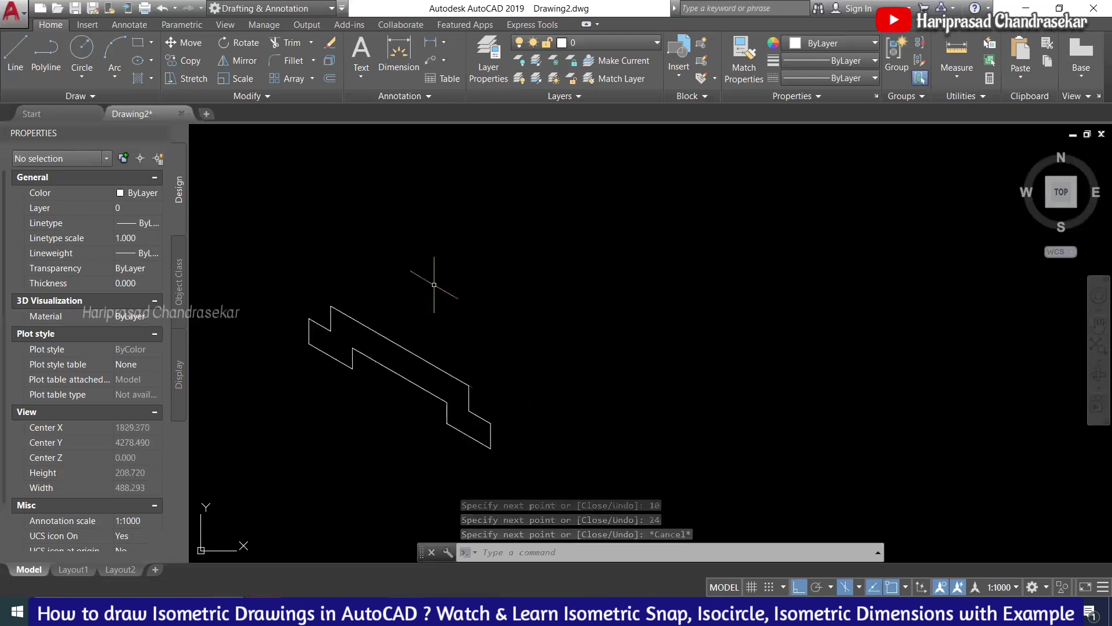
key("Return")
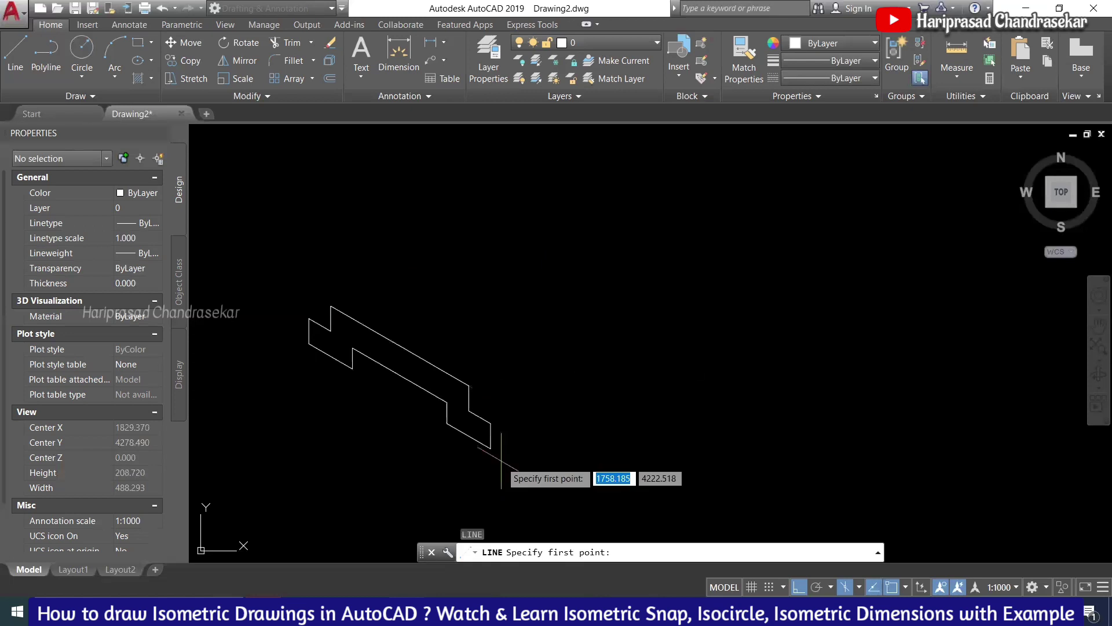
key("F5")
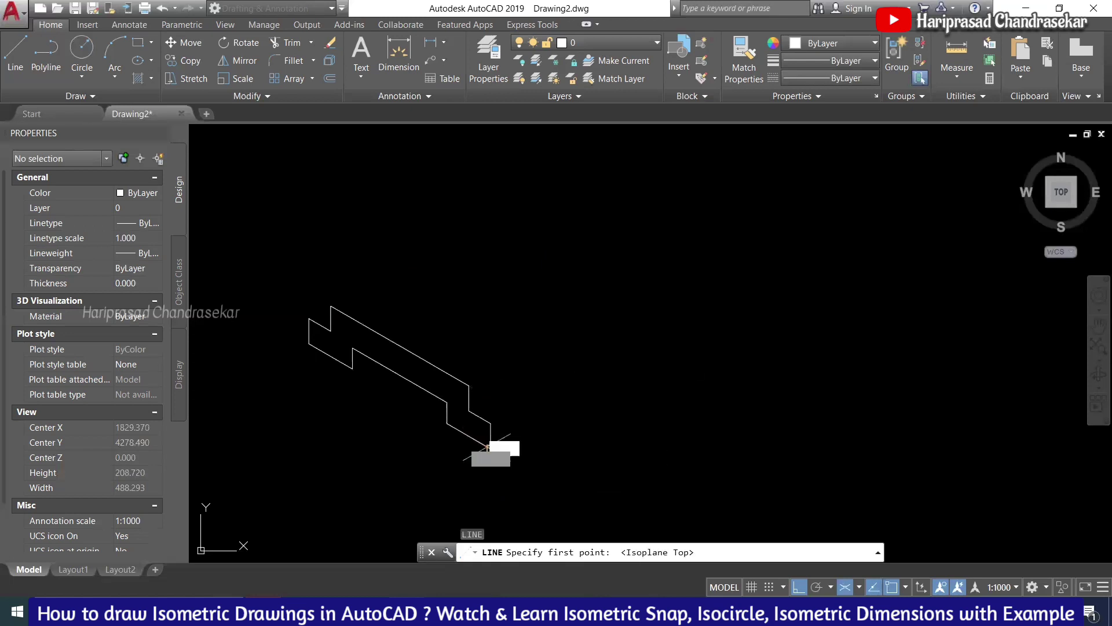
left_click(490, 447)
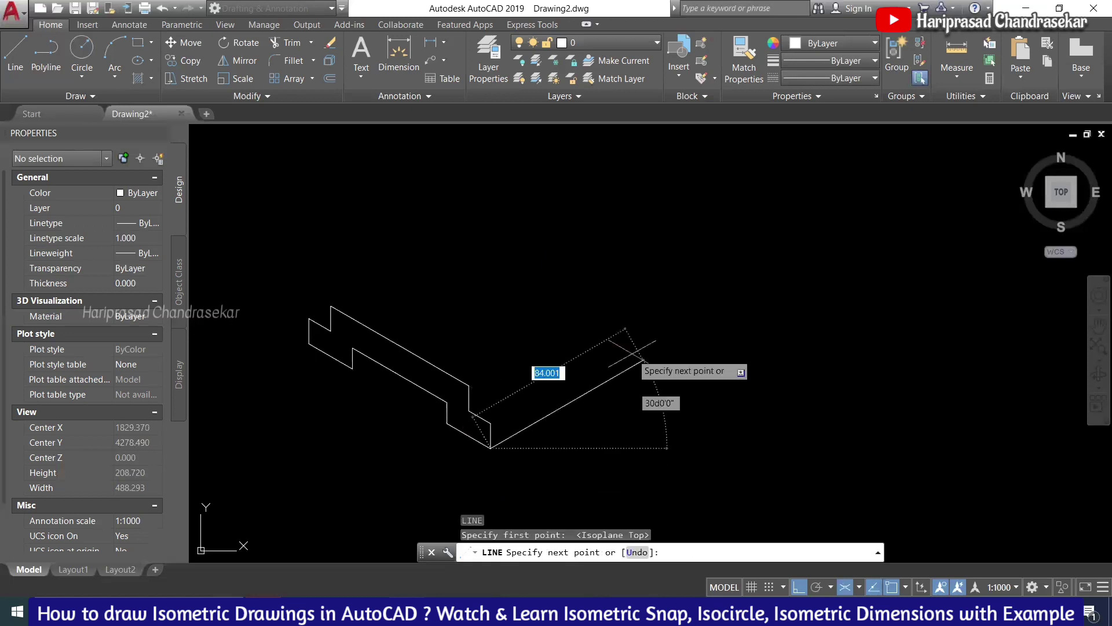
type("160")
key("Return")
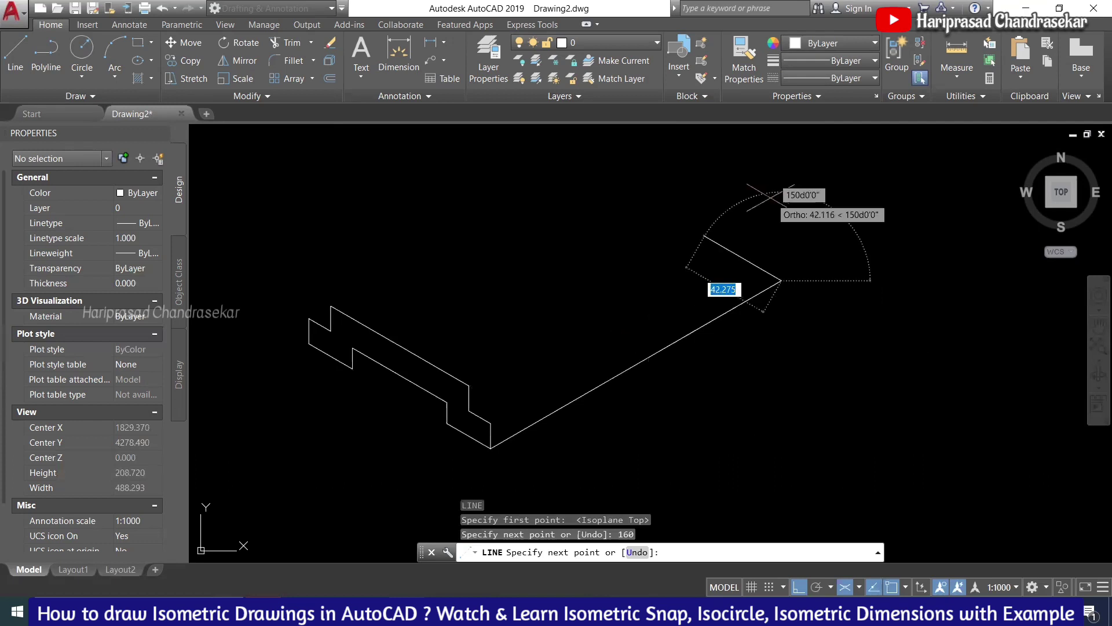
- On the right isoplane, close the base's side face with a 12-unit vertical at the far end and a 160-unit line back
key("F5")
type("12")
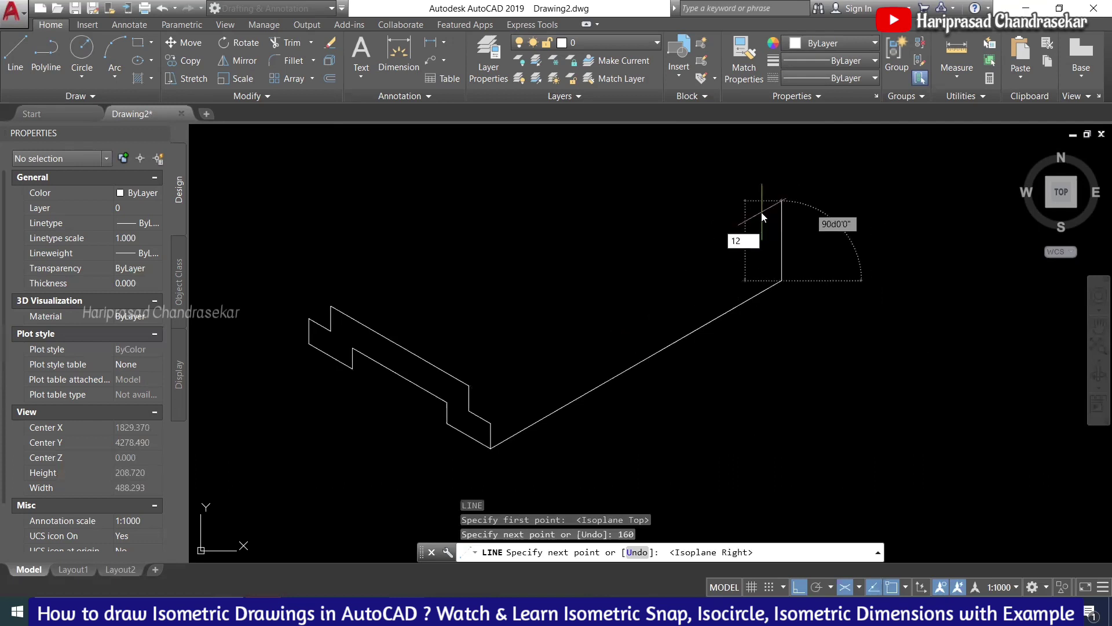
key("Return")
type("160")
key("Return")
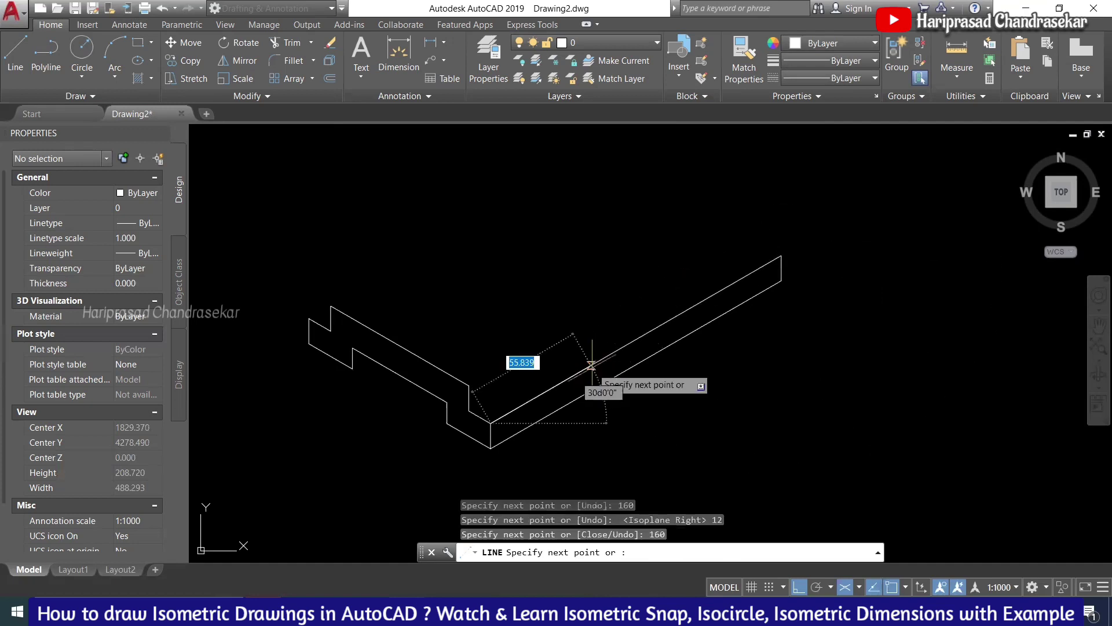
key("Escape")
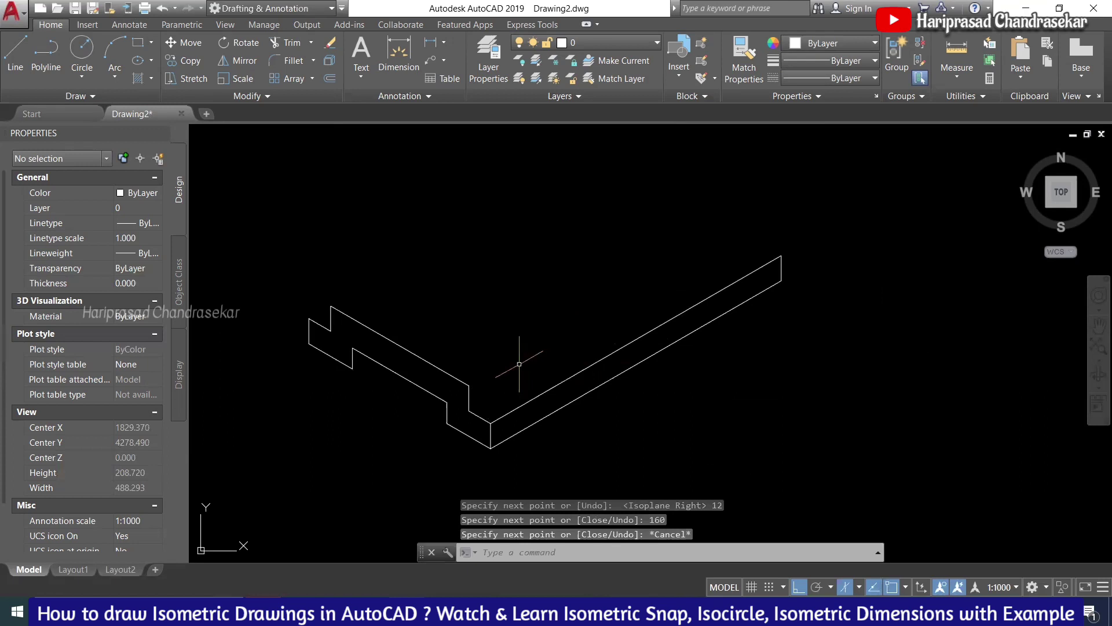
- Draw a 160-unit receding line from the right-hand step's inner corner and close the ledge's far end with a 12-unit segment
key("space")
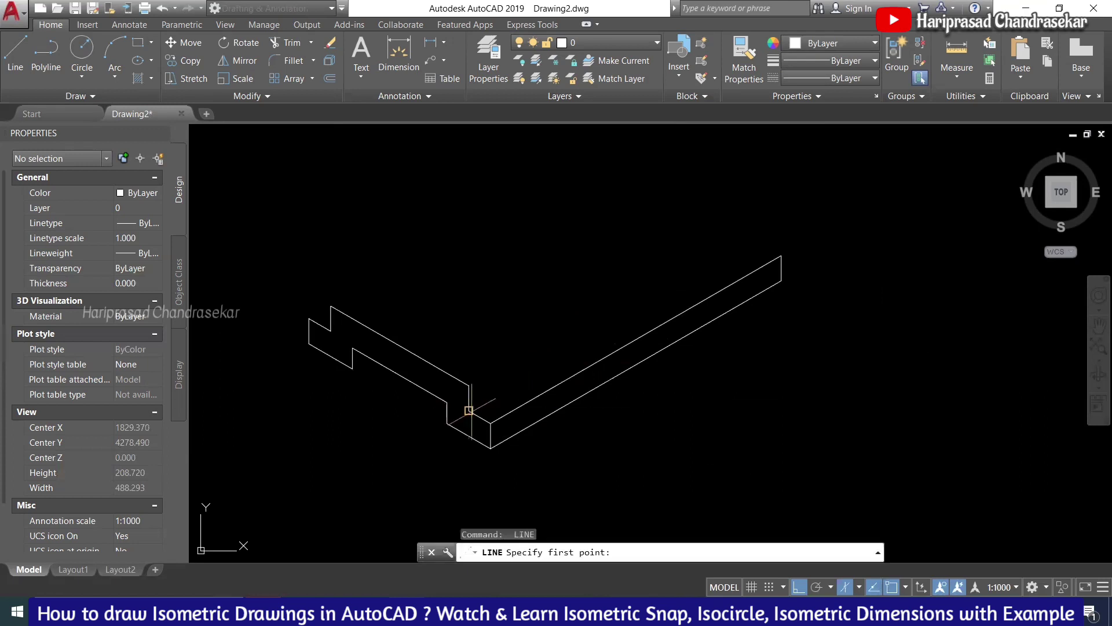
left_click(469, 410)
type("160")
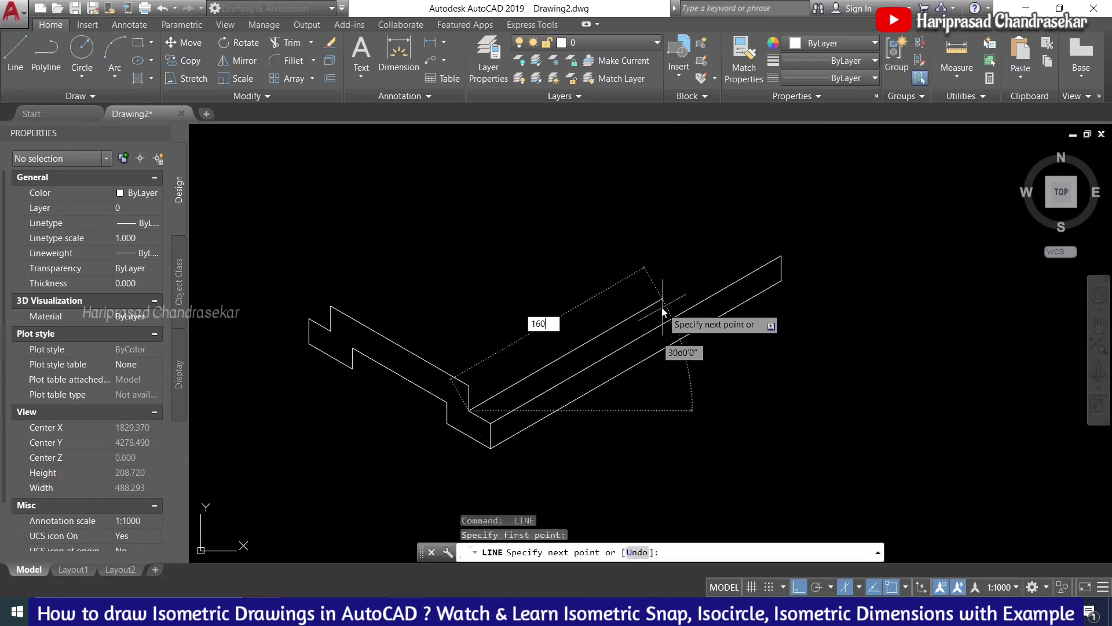
key("Return")
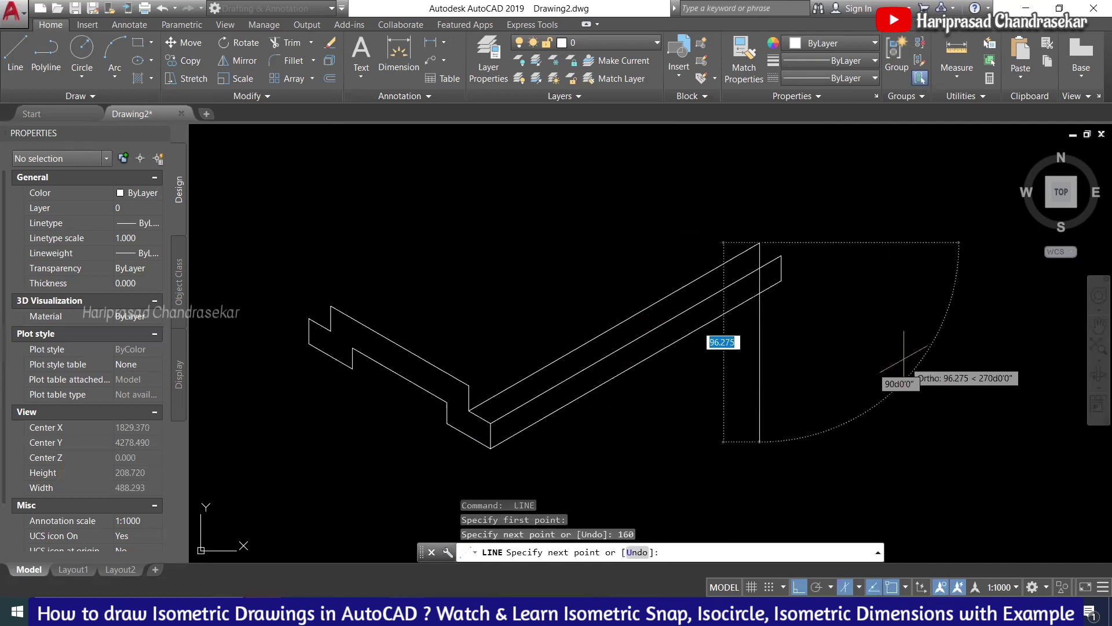
key("F5")
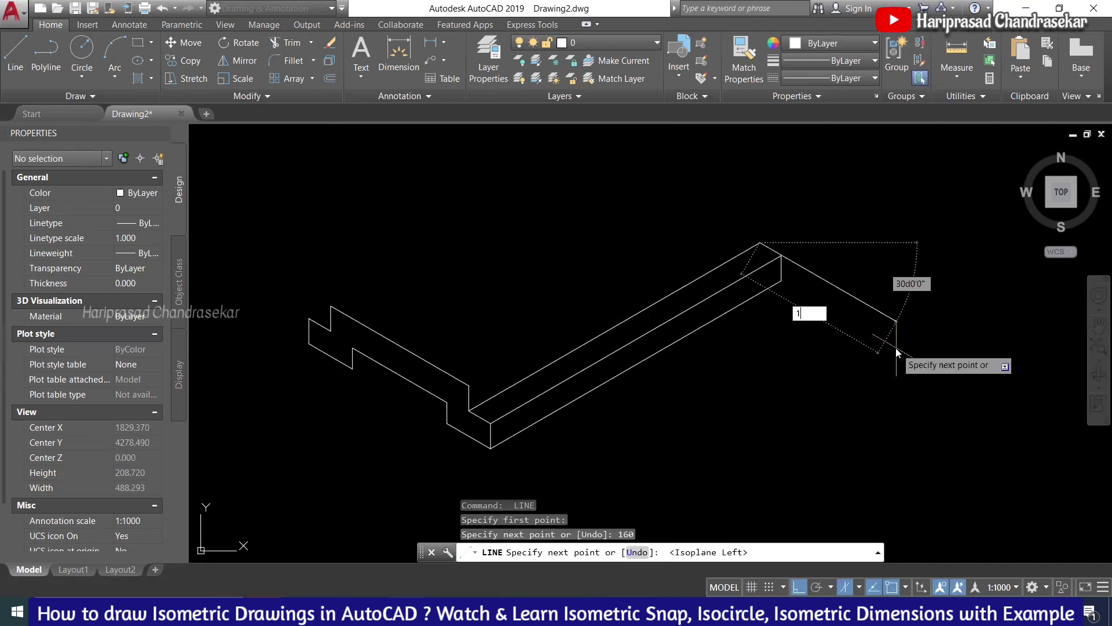
type("12")
key("Return")
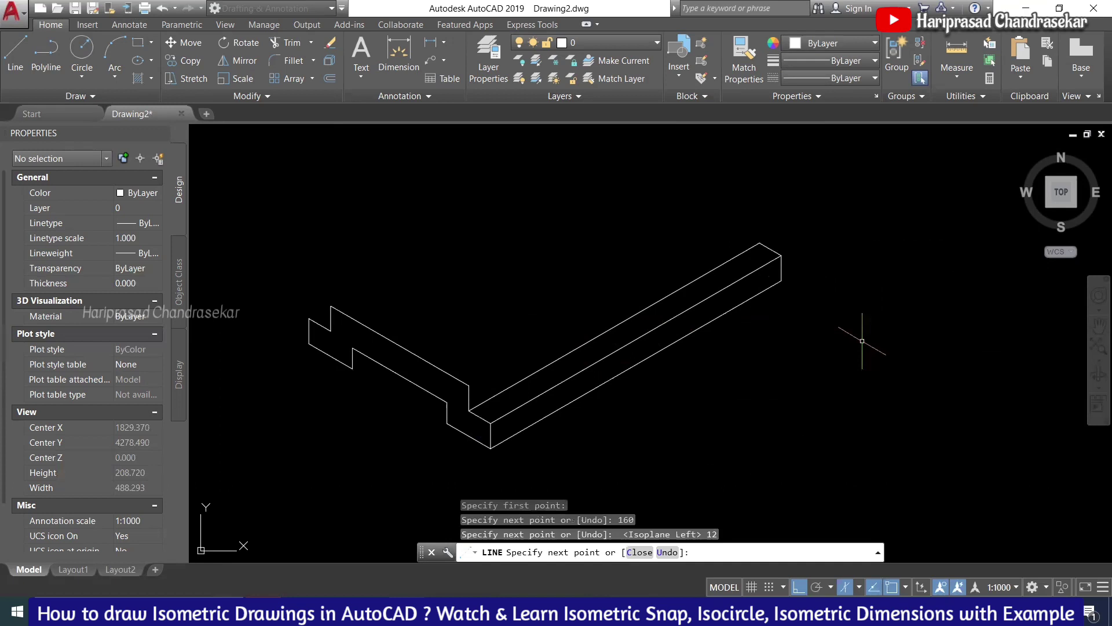
key("Escape")
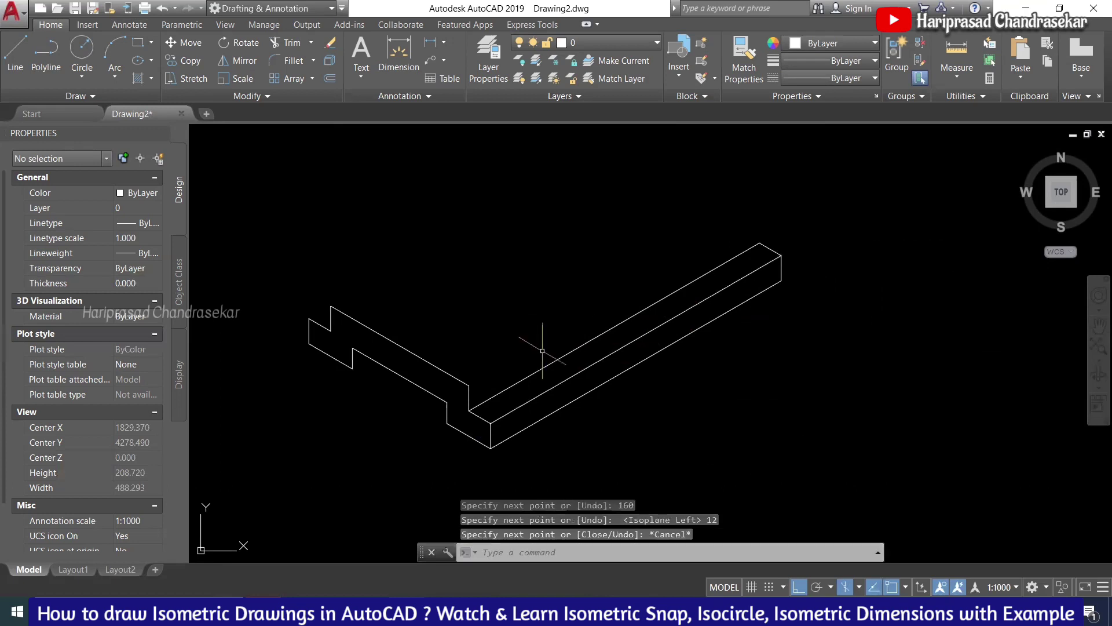
- On the top isoplane, draw a 160-unit receding line from the top corner of the right-hand step
key("space")
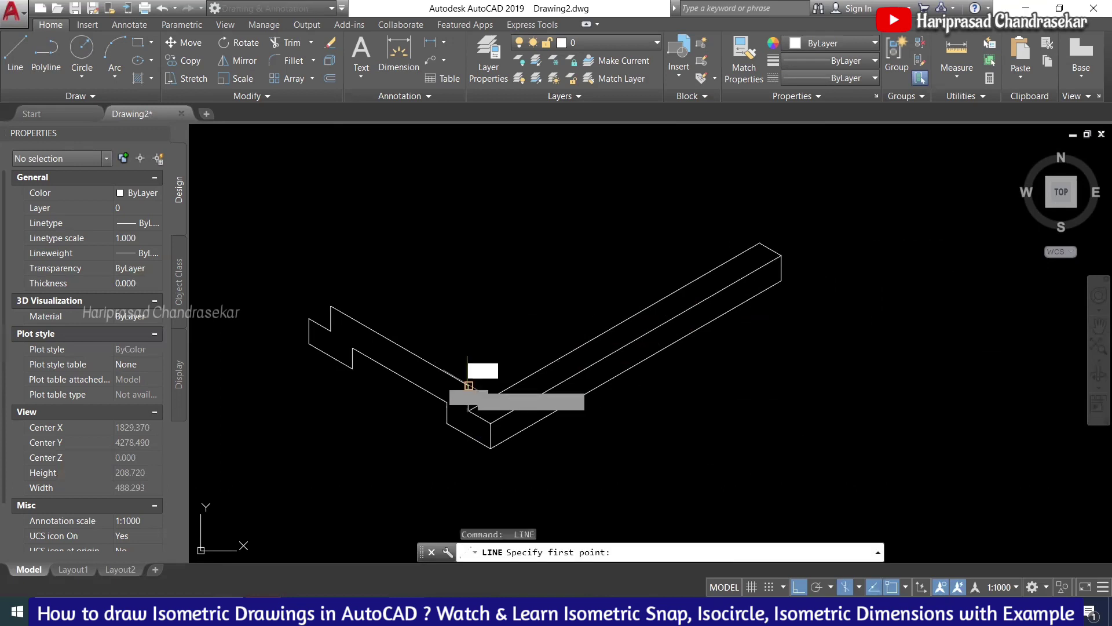
left_click(468, 385)
key("F5")
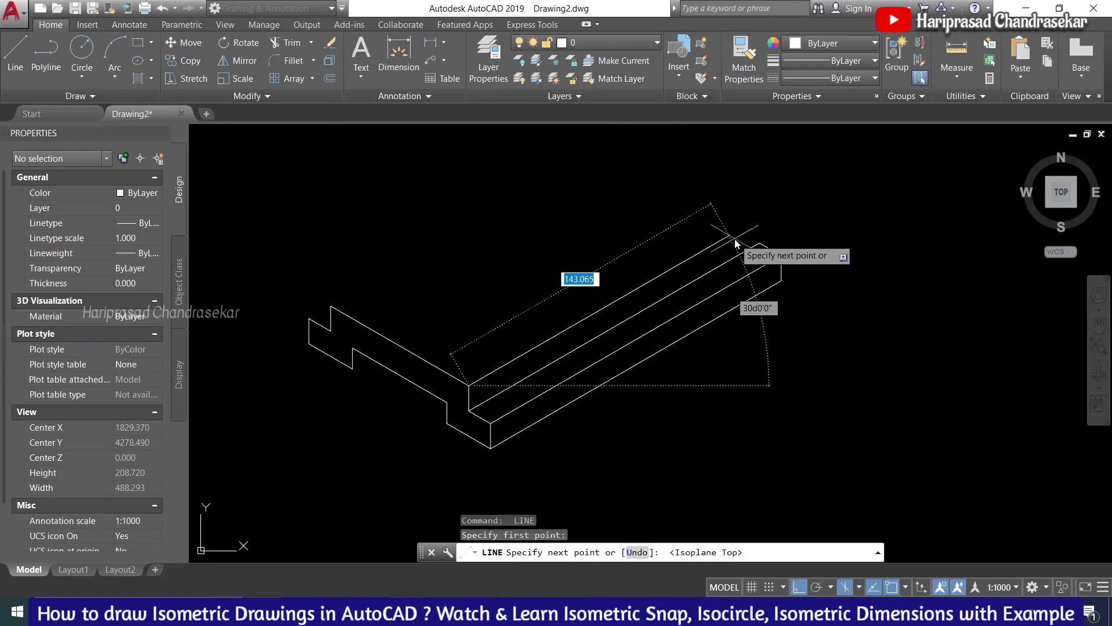
type("160")
key("Return")
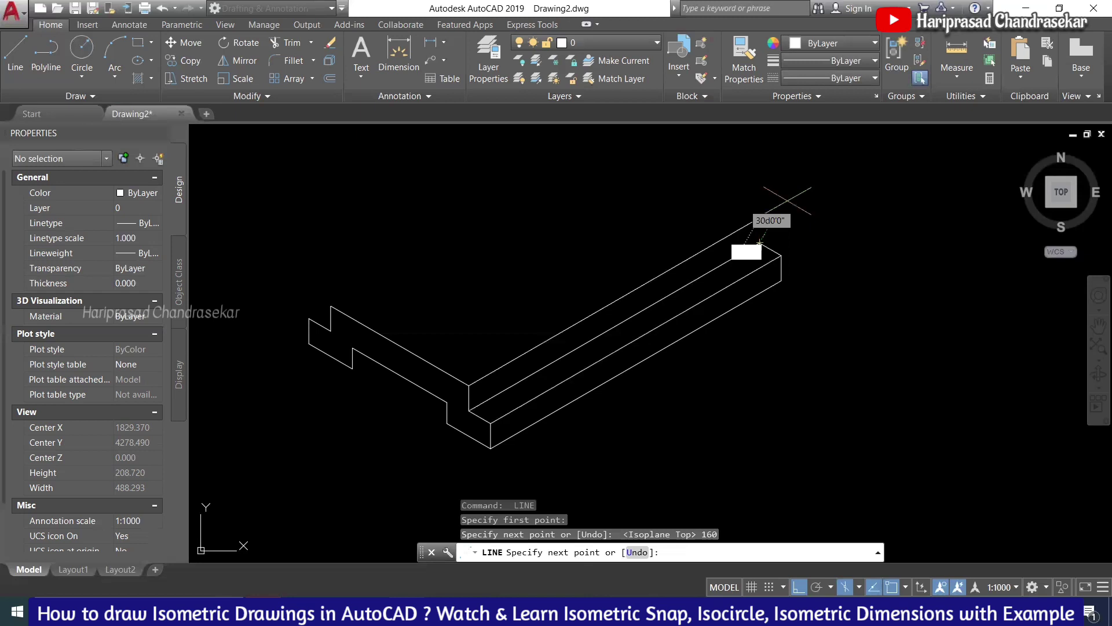
key("Escape")
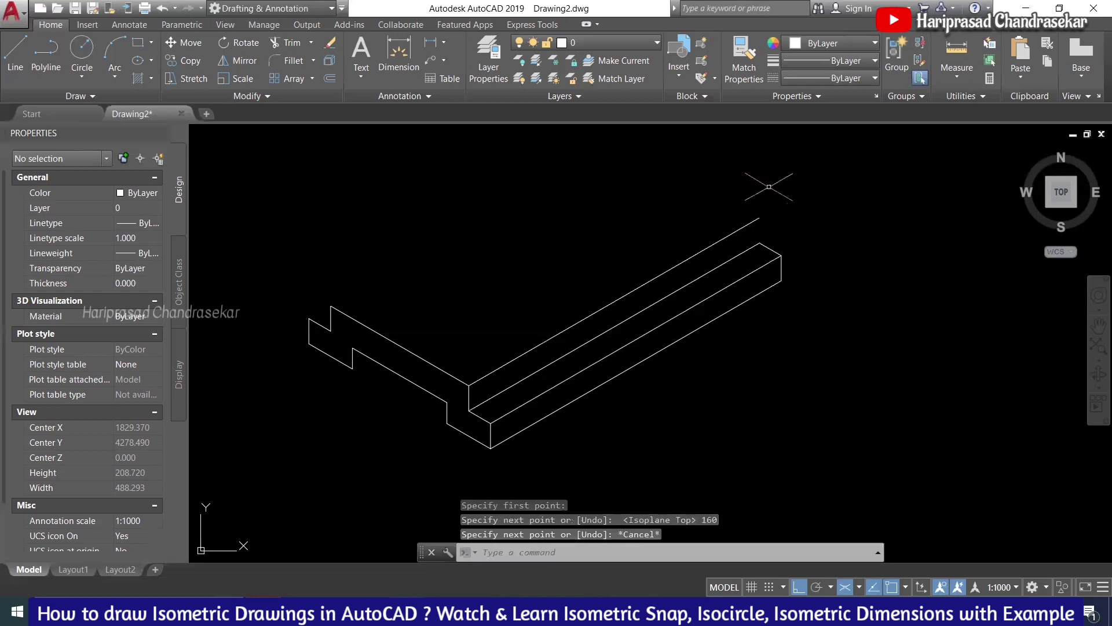
- On the right isoplane, outline the upright plate from the ledge's far inner corner: 42 units up, 60 back along the ledge, 30 down
key("Return")
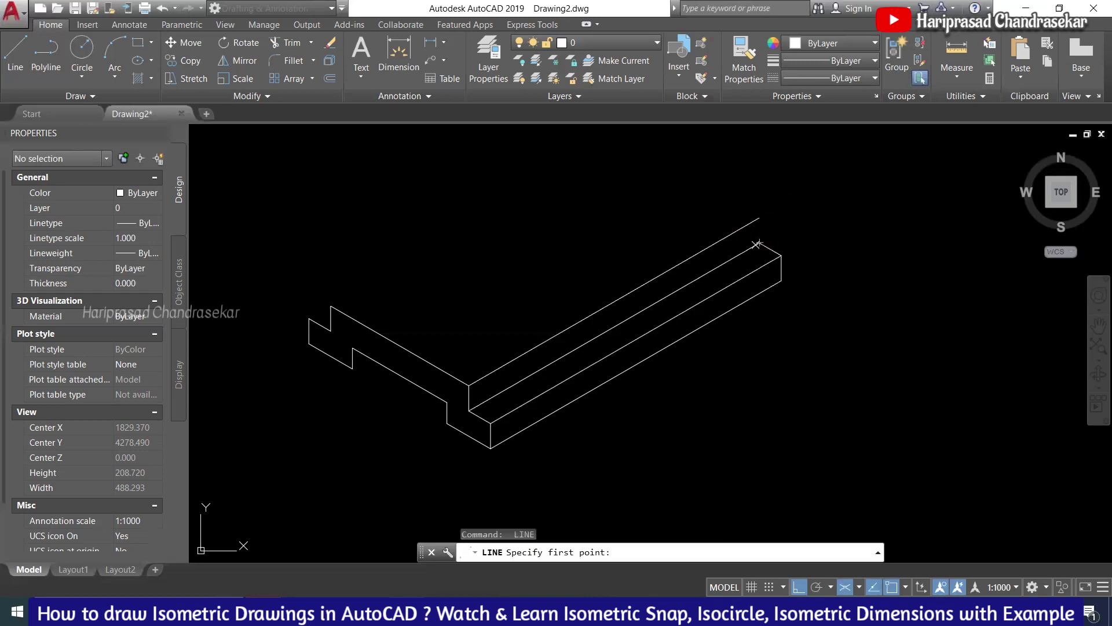
left_click(759, 243)
key("F5")
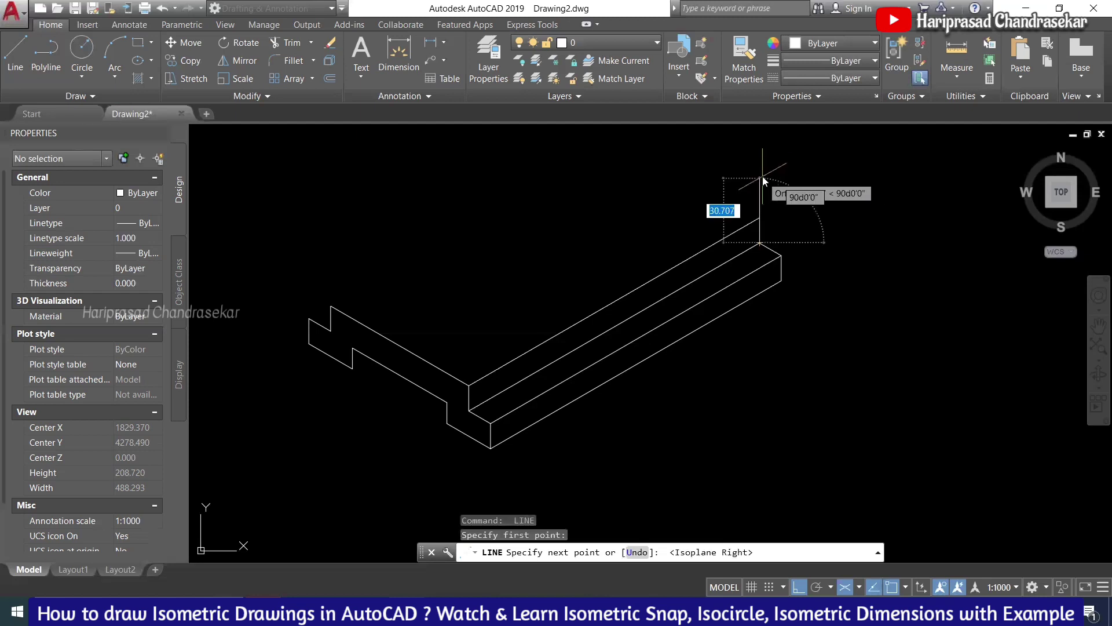
type("42")
key("Return")
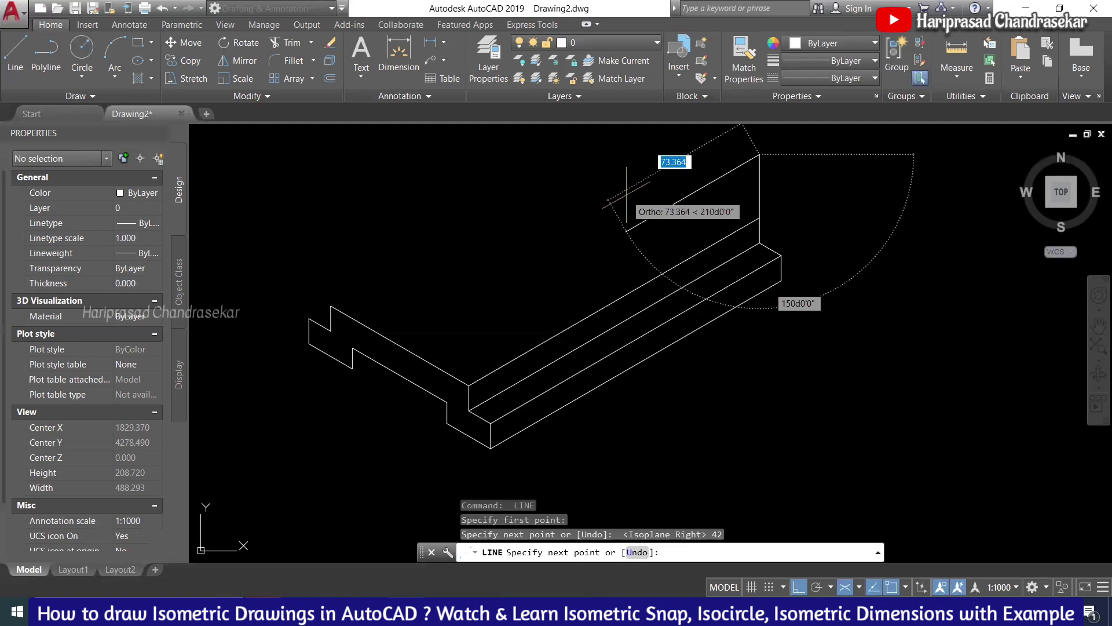
type("60")
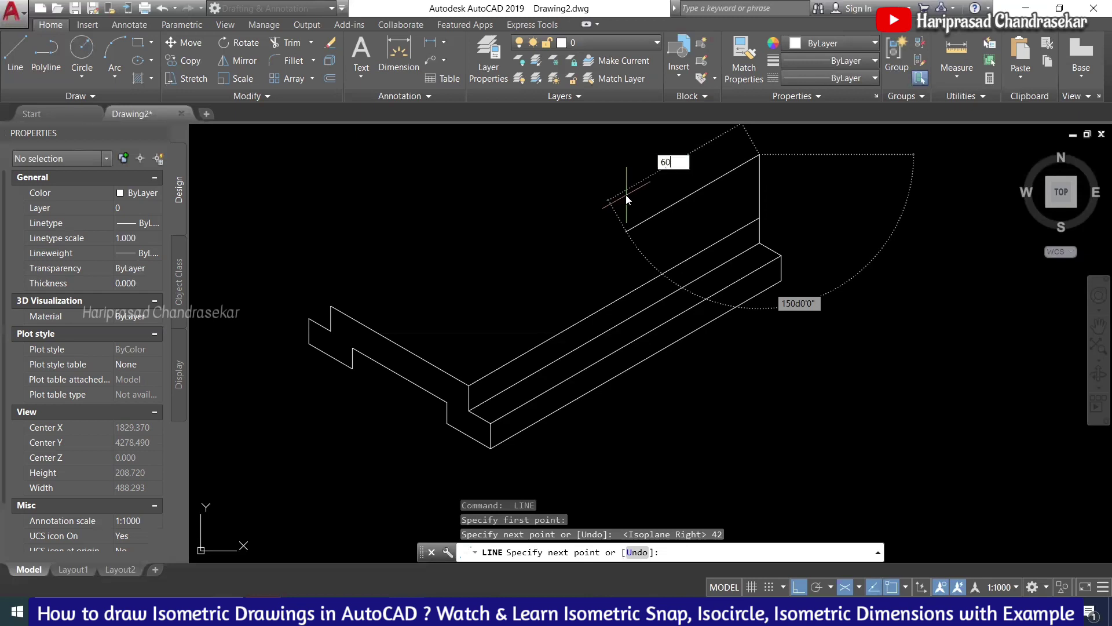
key("Return")
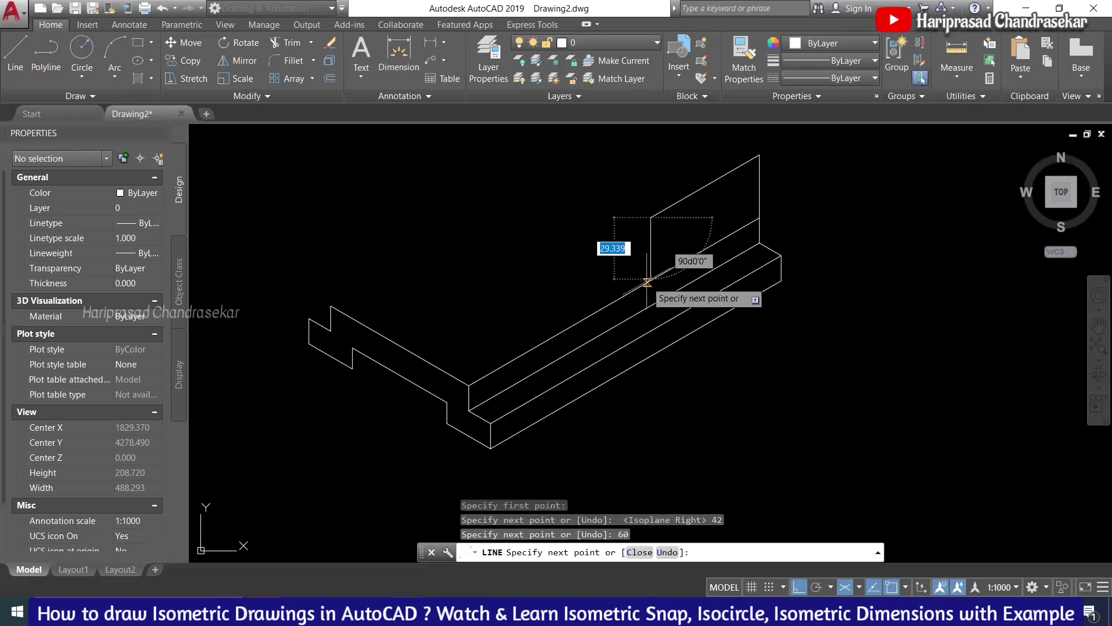
scroll(650, 279, "up", 3)
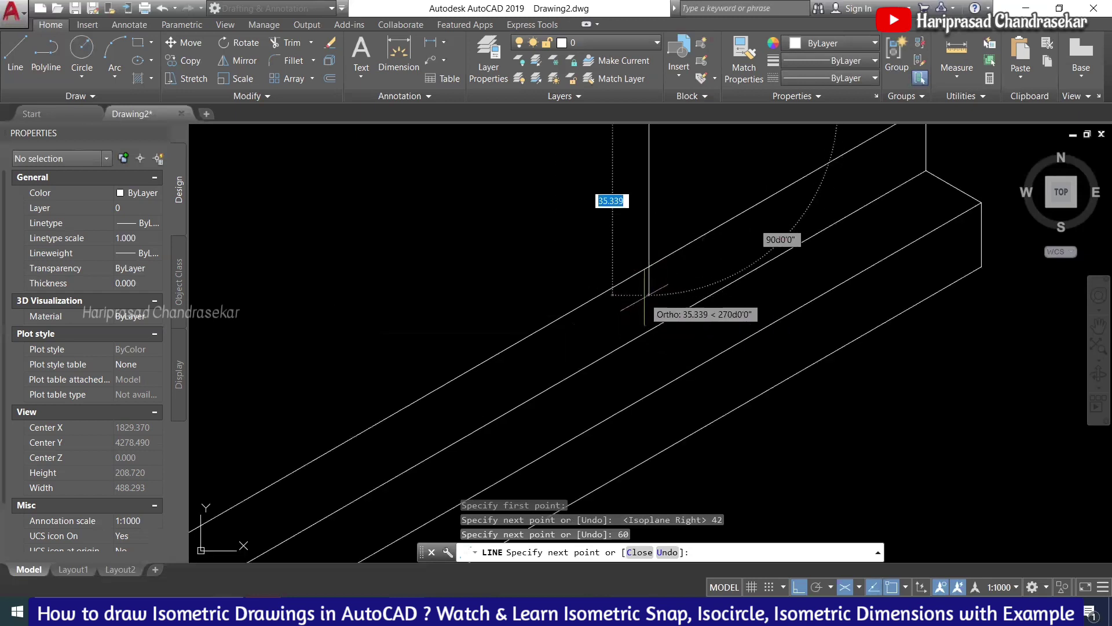
type("30")
key("Return")
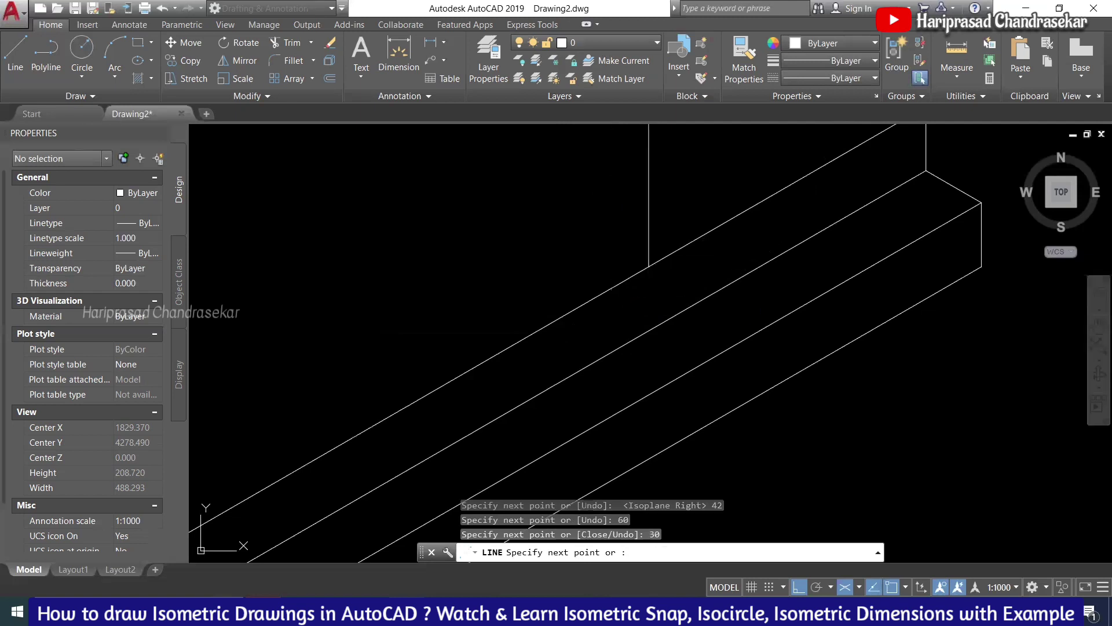
key("Return")
- Fillet the plate's near vertical edge with the step's upper receding edge at radius 0, removing the line portion behind the plate
scroll(683, 283, "down", 2)
middle_click_drag(688, 239, 716, 245)
type("f")
key("Return")
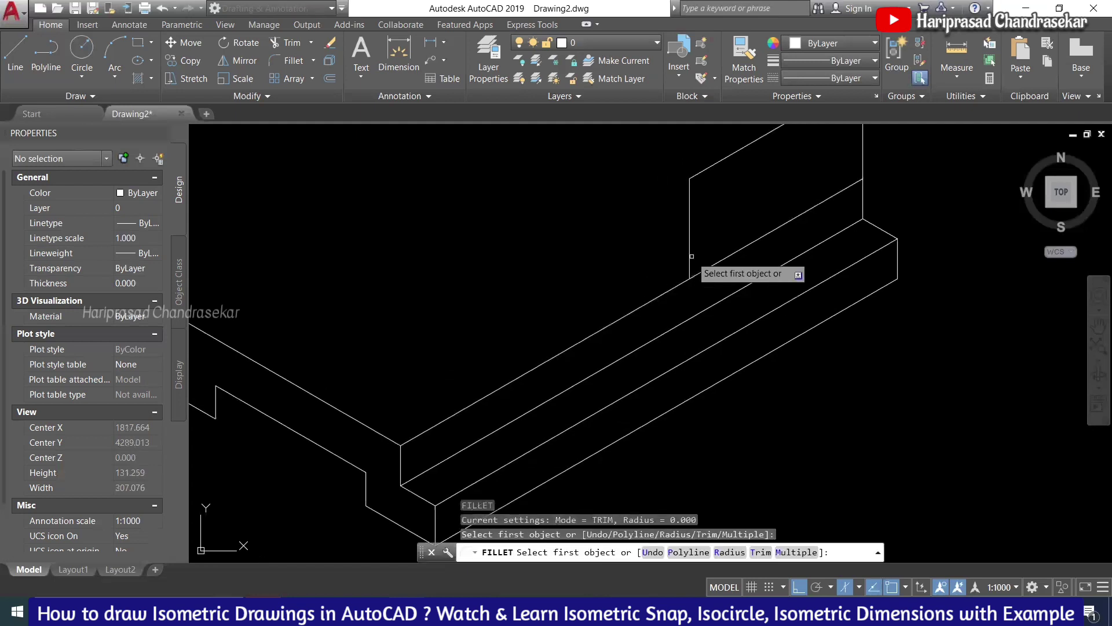
left_click(683, 284)
scroll(683, 284, "down", 4)
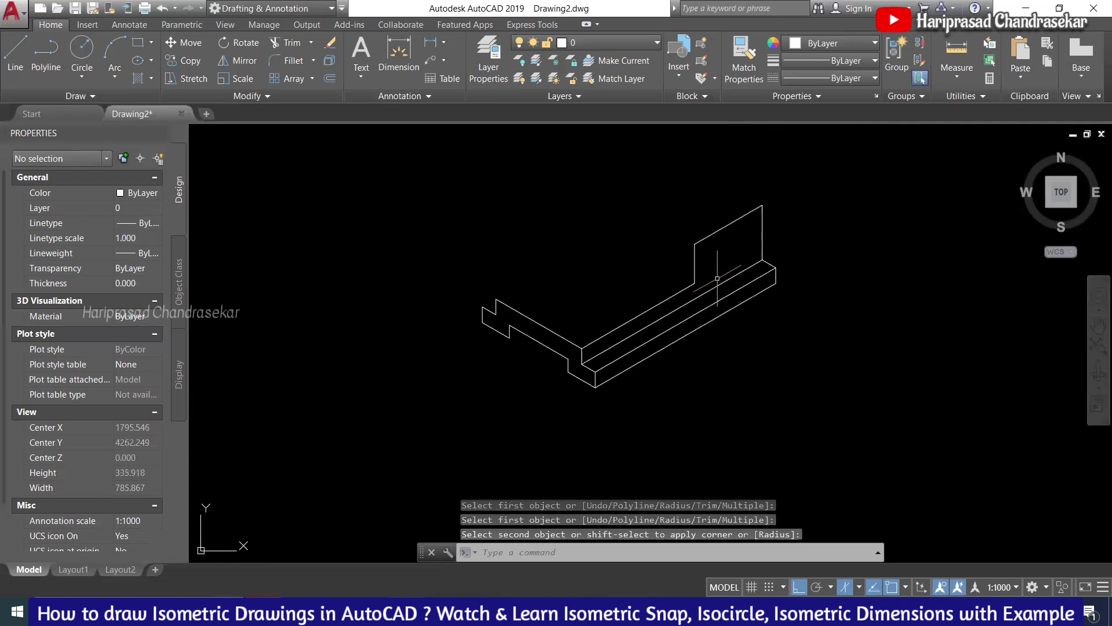
- Try to draw an isocircle of radius 60 centred on the midpoint of the upright plate's sloping top edge
scroll(737, 270, "up", 2)
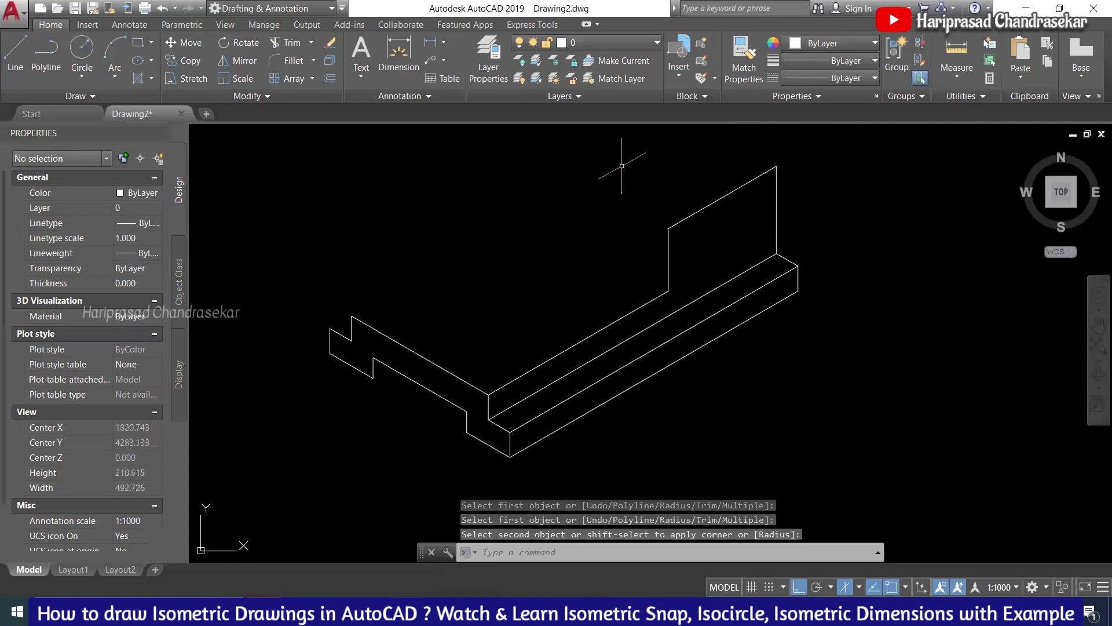
middle_click_drag(602, 195, 602, 207)
type("el")
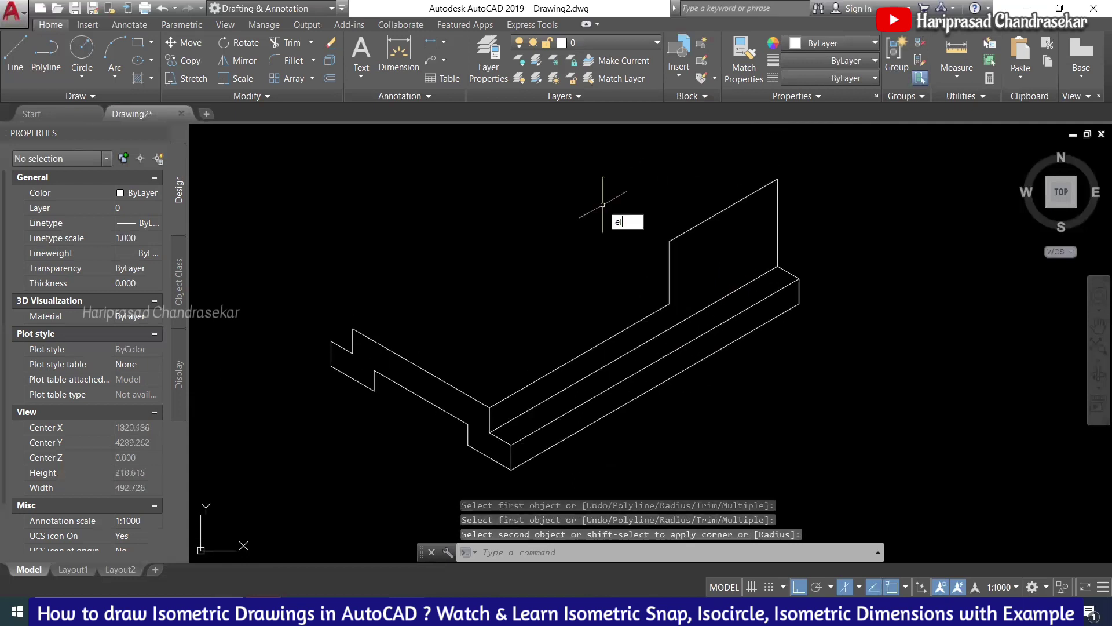
key("Return")
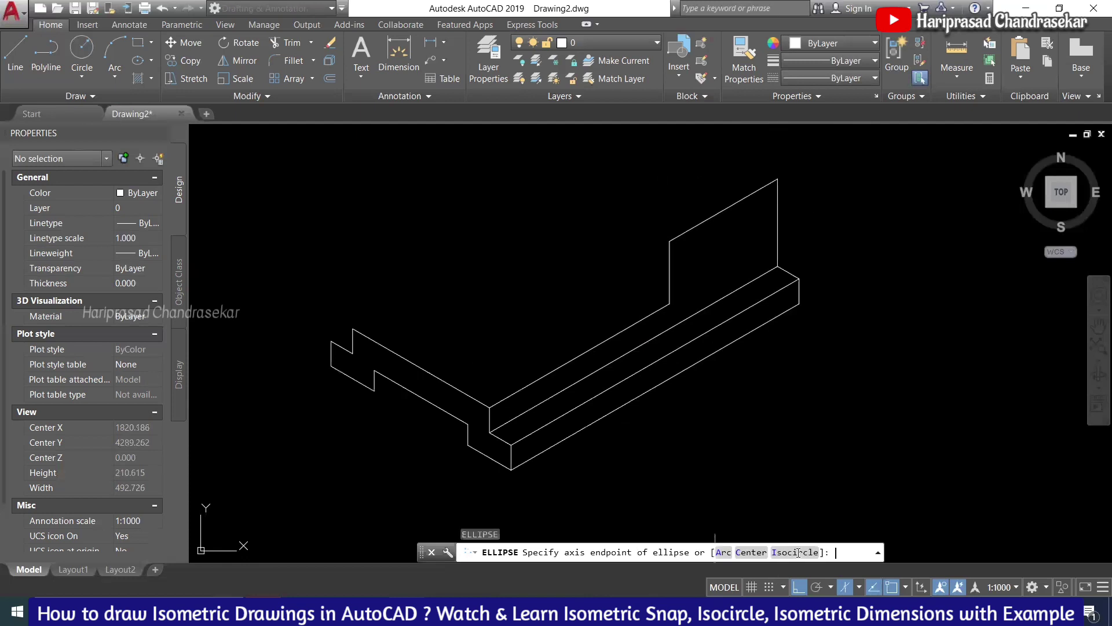
type("I")
key("Return")
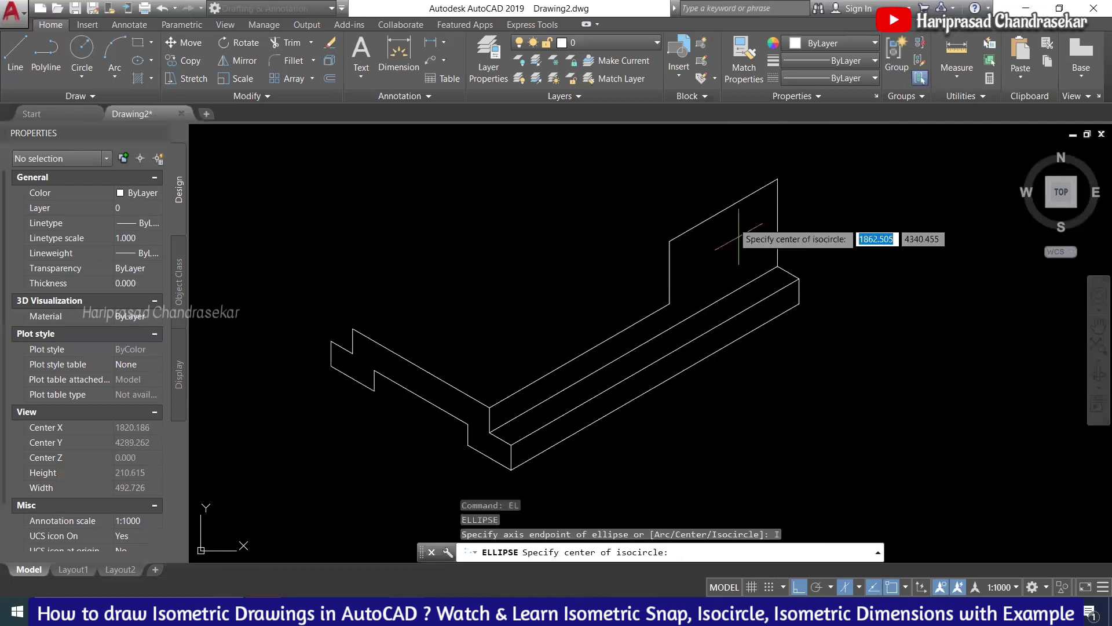
left_click(724, 209)
left_click(722, 209)
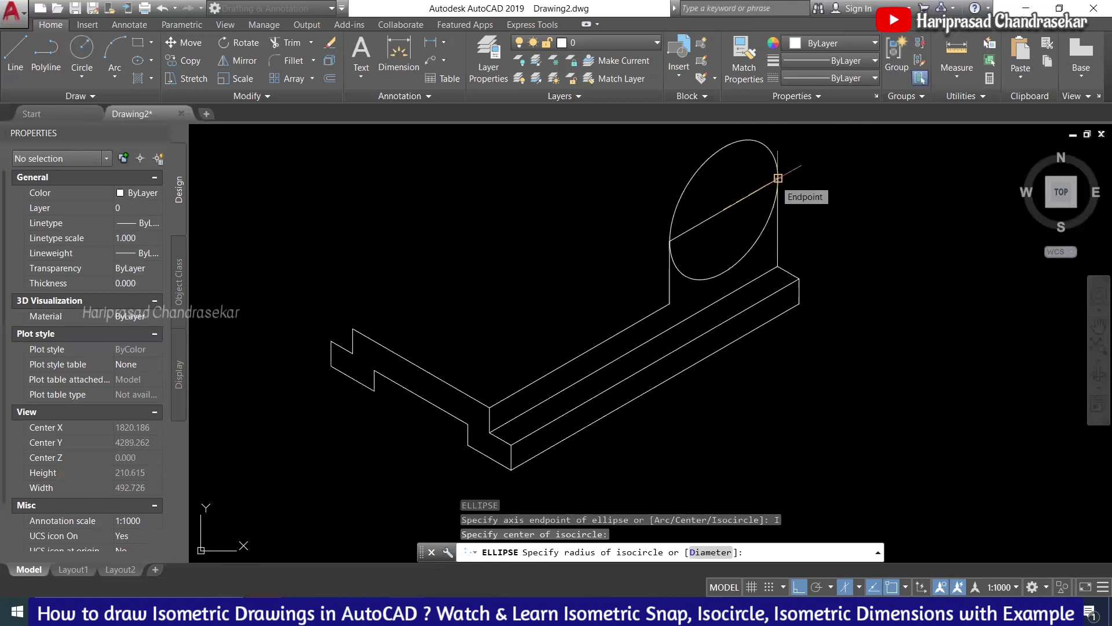
type("60")
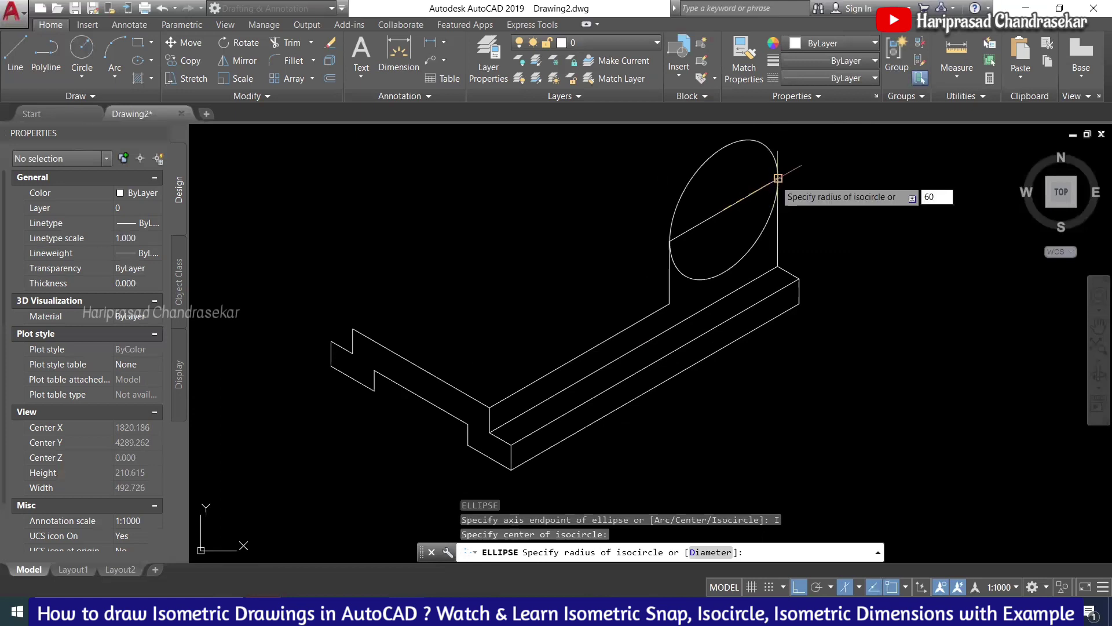
key("Return")
key("ctrl+z")
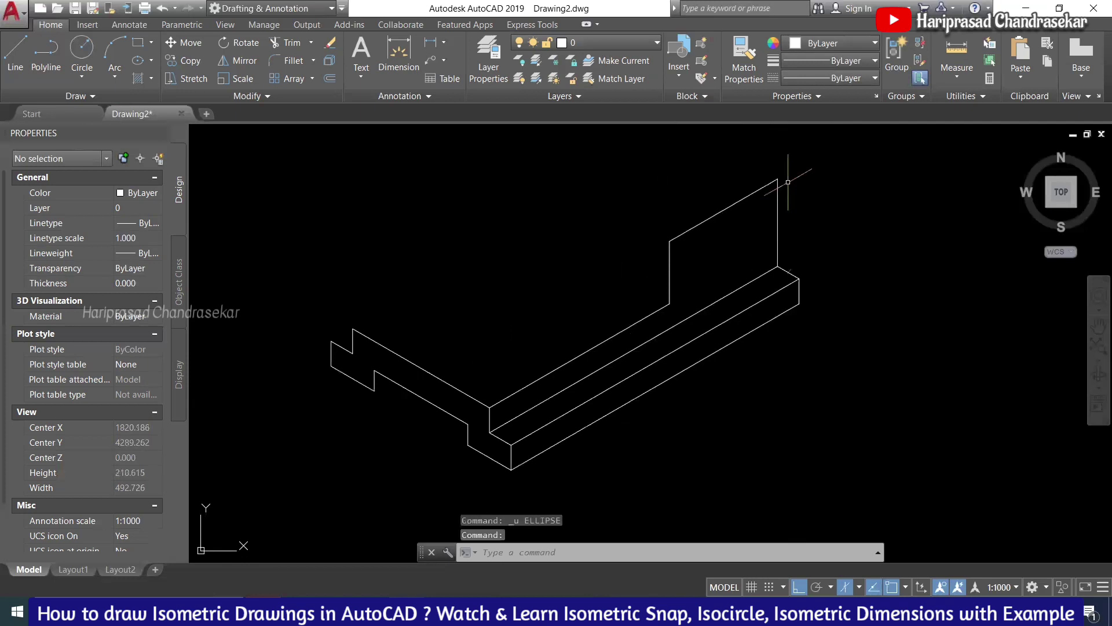
- Draw an isocircle of radius 30 centred on the midpoint of the upright plate's sloping top edge
type("el")
key("Return")
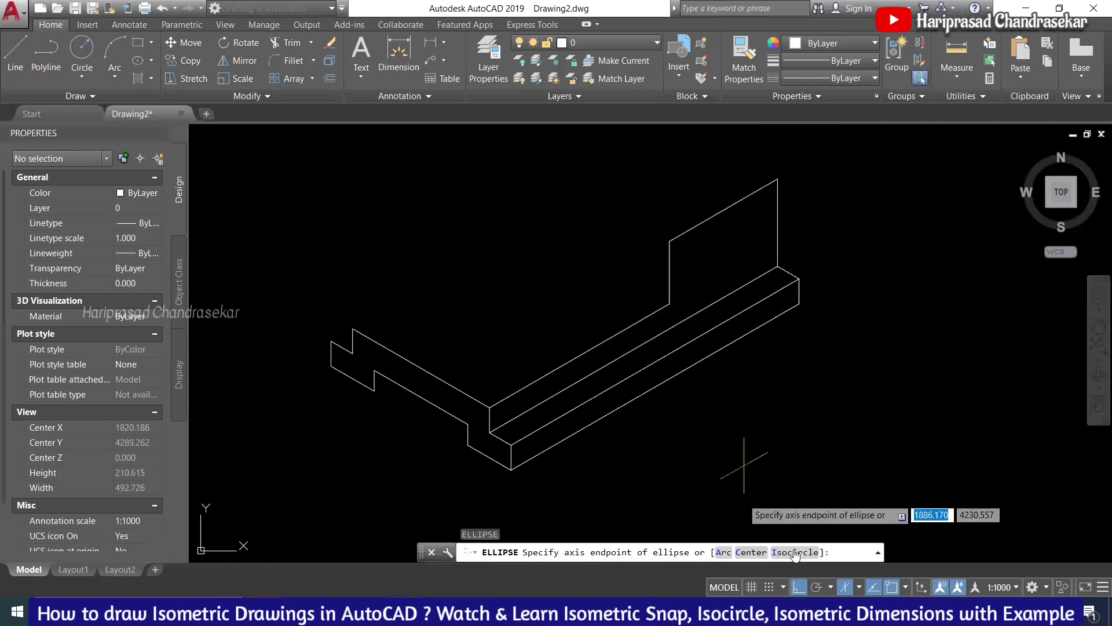
type("I")
key("Return")
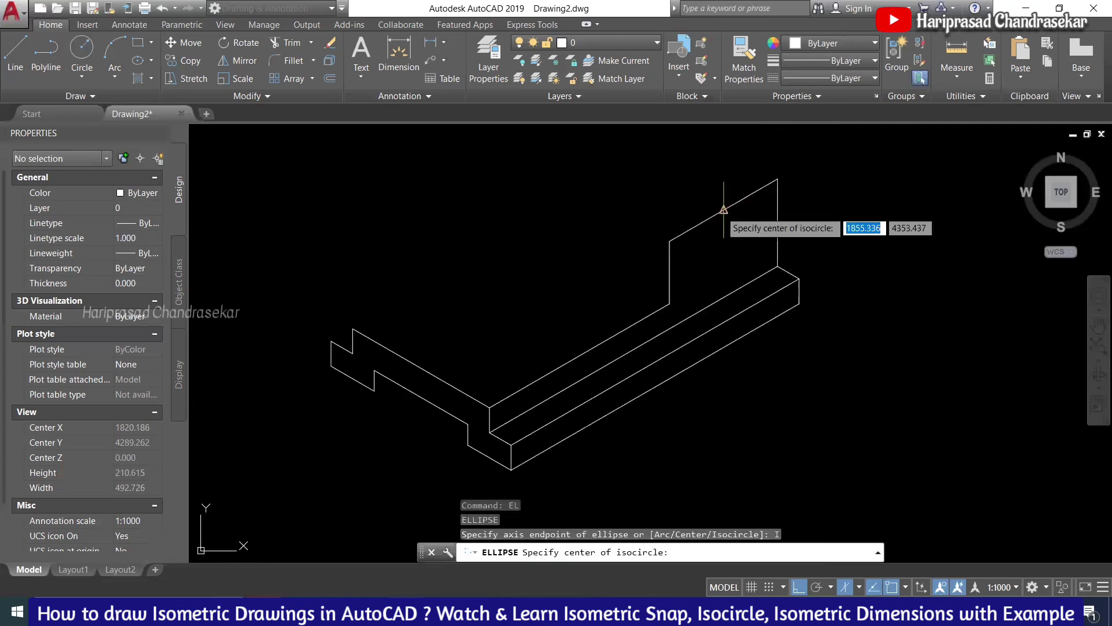
left_click(724, 209)
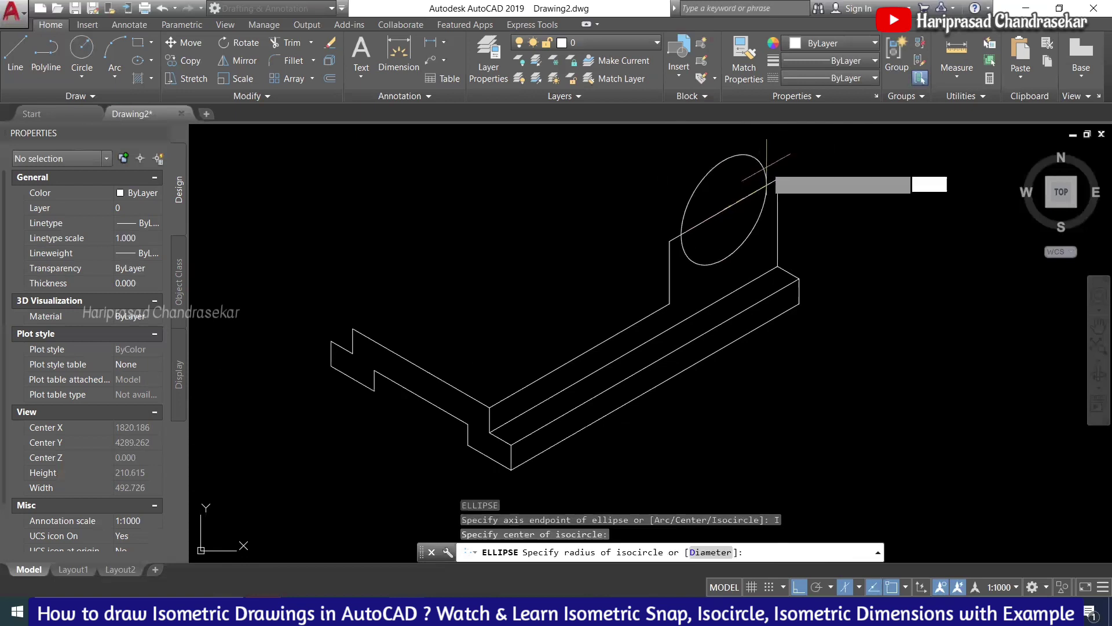
type("30")
key("Return")
key("Return")
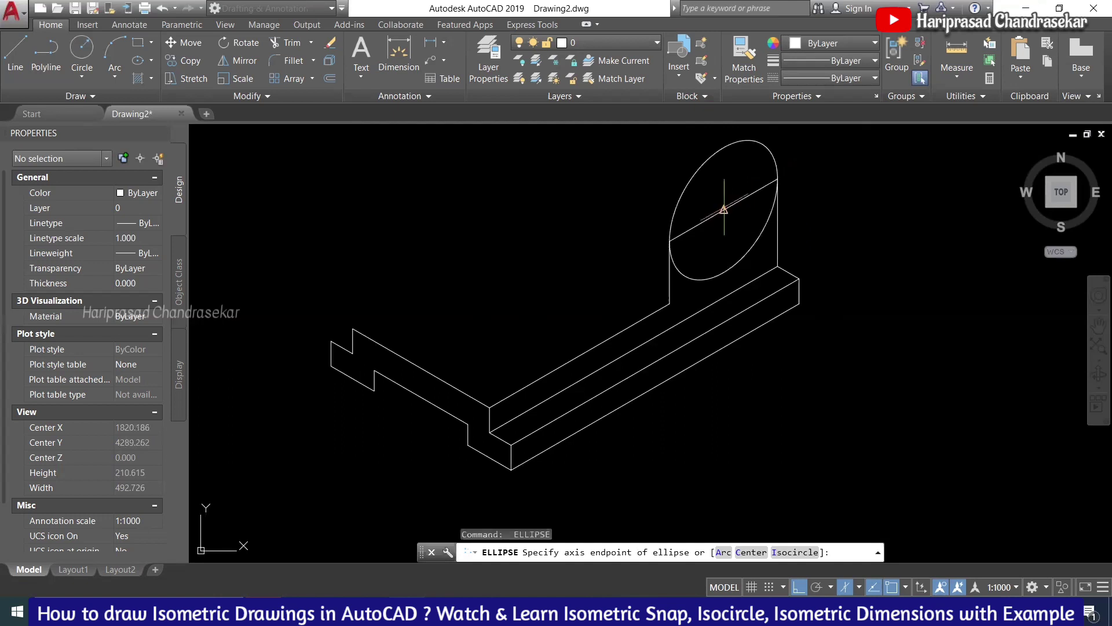
left_click(724, 210)
key("Escape")
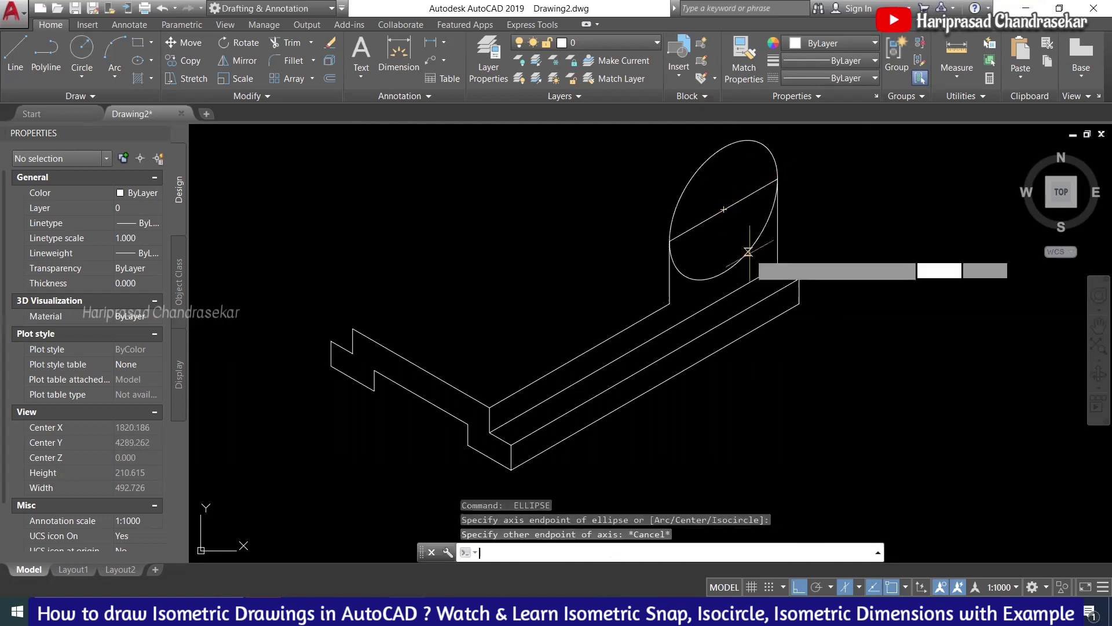
- Draw a concentric isocircle of radius 15 at the centre of the 30-radius isocircle for the plate's hole
key("Return")
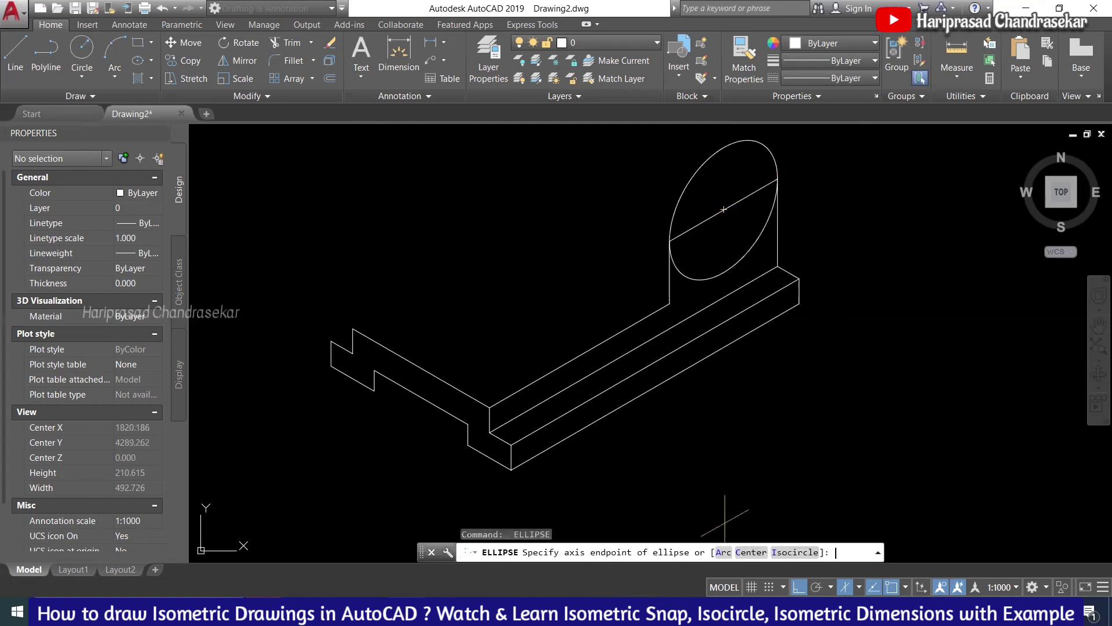
type("I")
key("Return")
left_click(724, 210)
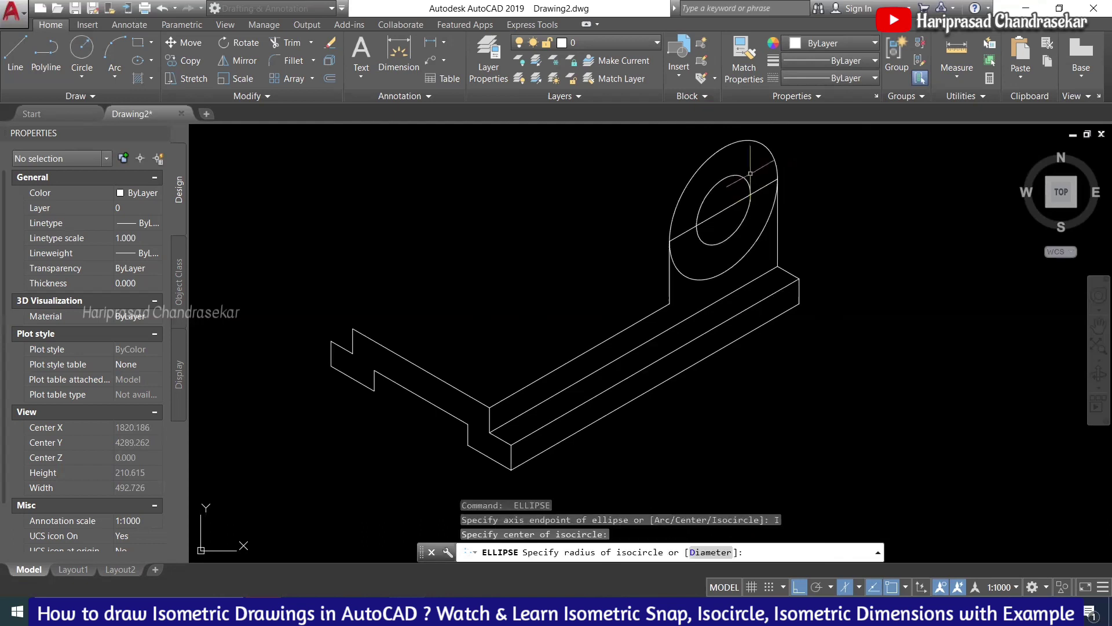
type("15")
key("Return")
key("Escape")
- Delete the plate's straight top edge and trim away the lower half of the outer isocircle to leave a rounded top
left_click(759, 191)
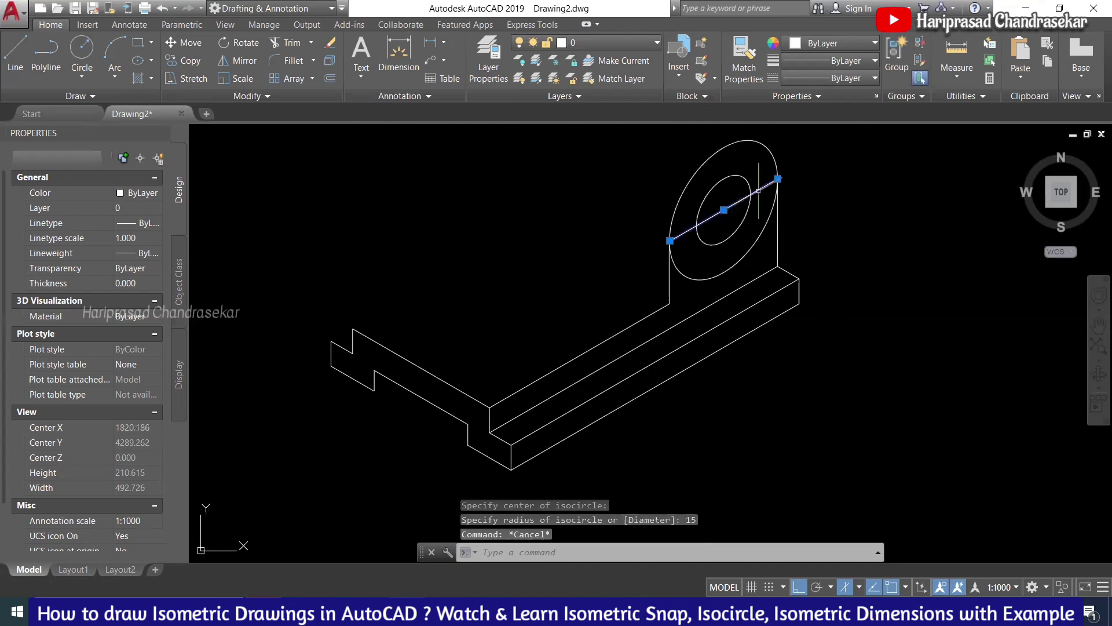
key("Delete")
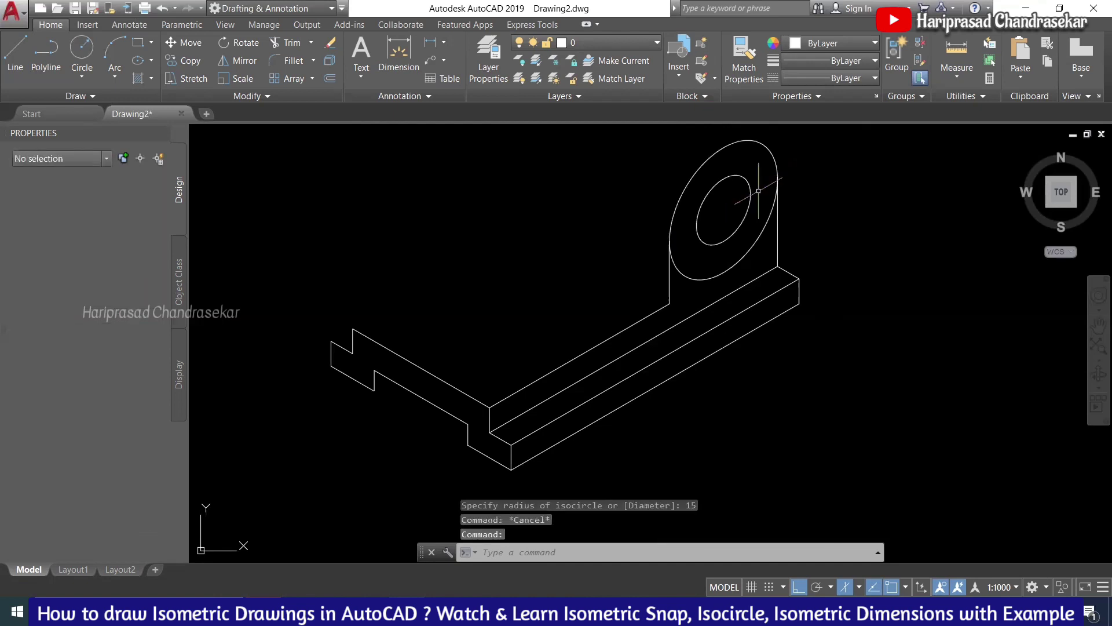
type("tr")
key("Return")
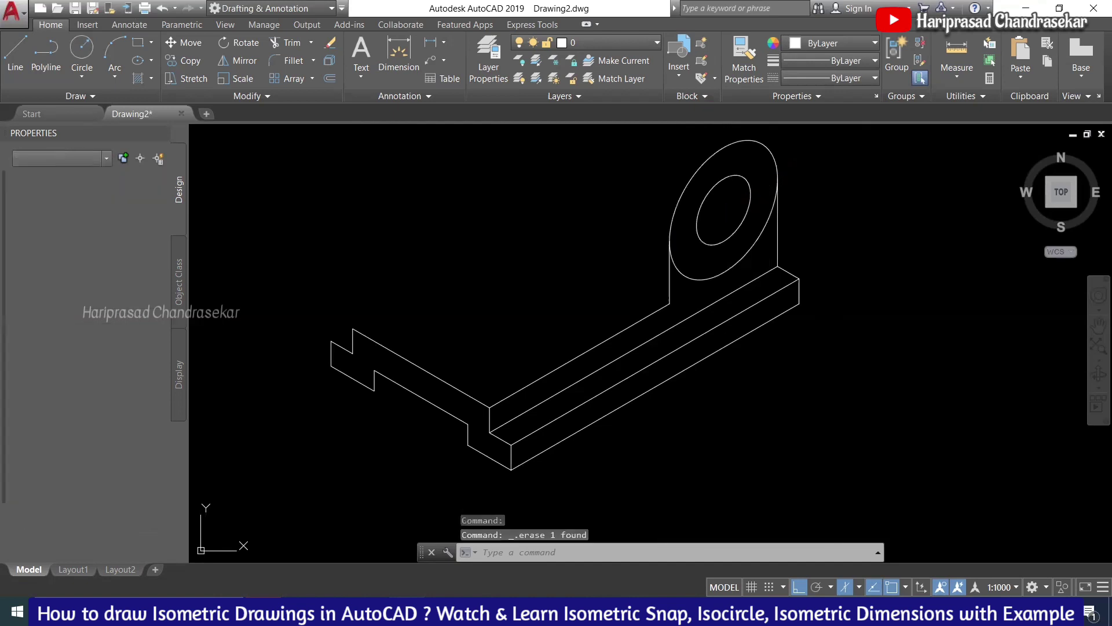
key("Return")
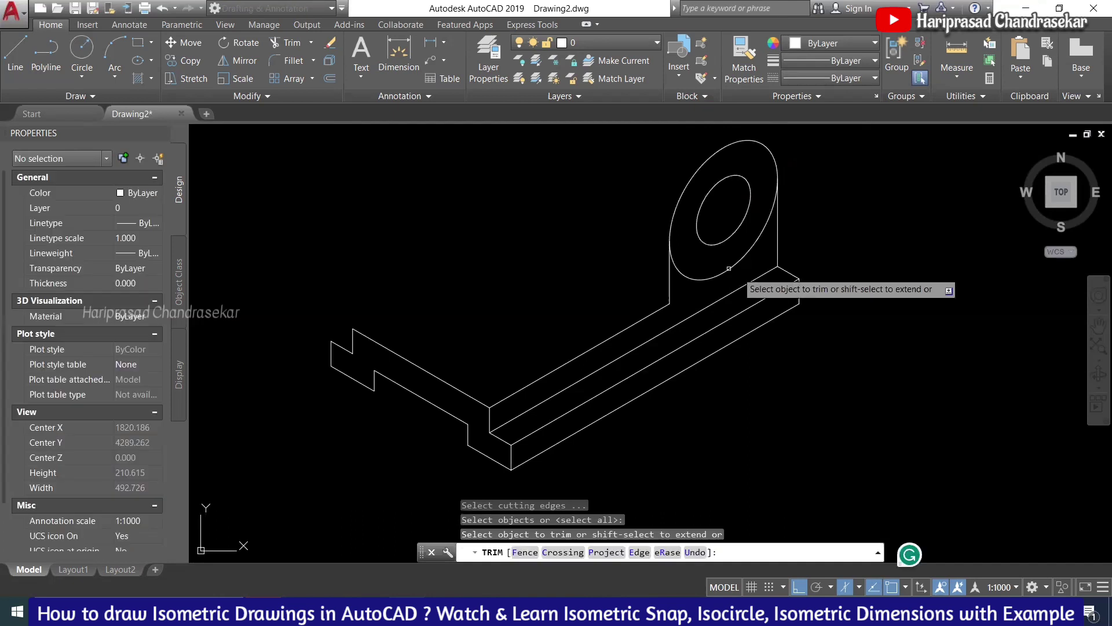
left_click(729, 270)
left_click(724, 279)
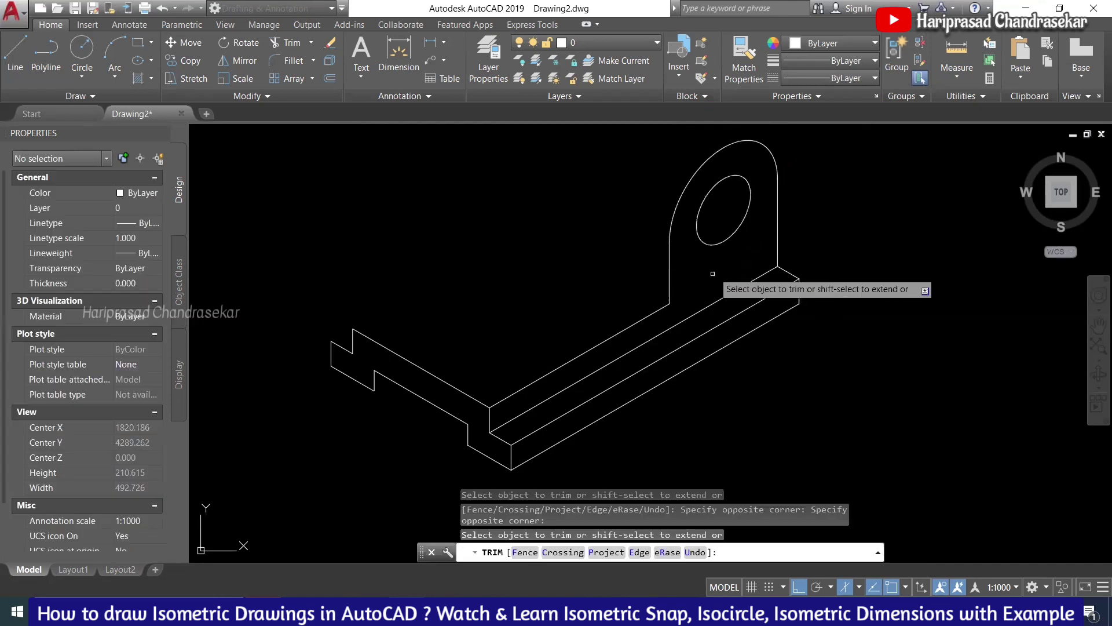
scroll(713, 274, "down", 2)
key("Escape")
- Copy the base's long upper edge, the plate's adjoining vertical edge and its rounded top from the front top corner to the opposite top corner
scroll(544, 187, "down", 2)
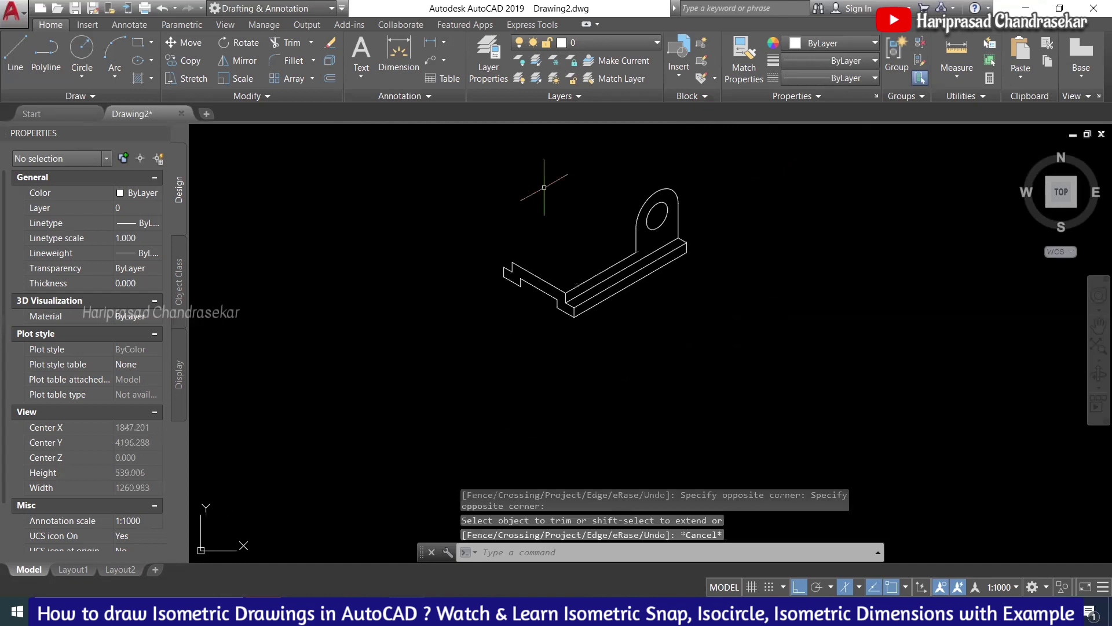
middle_click_drag(544, 187, 585, 207)
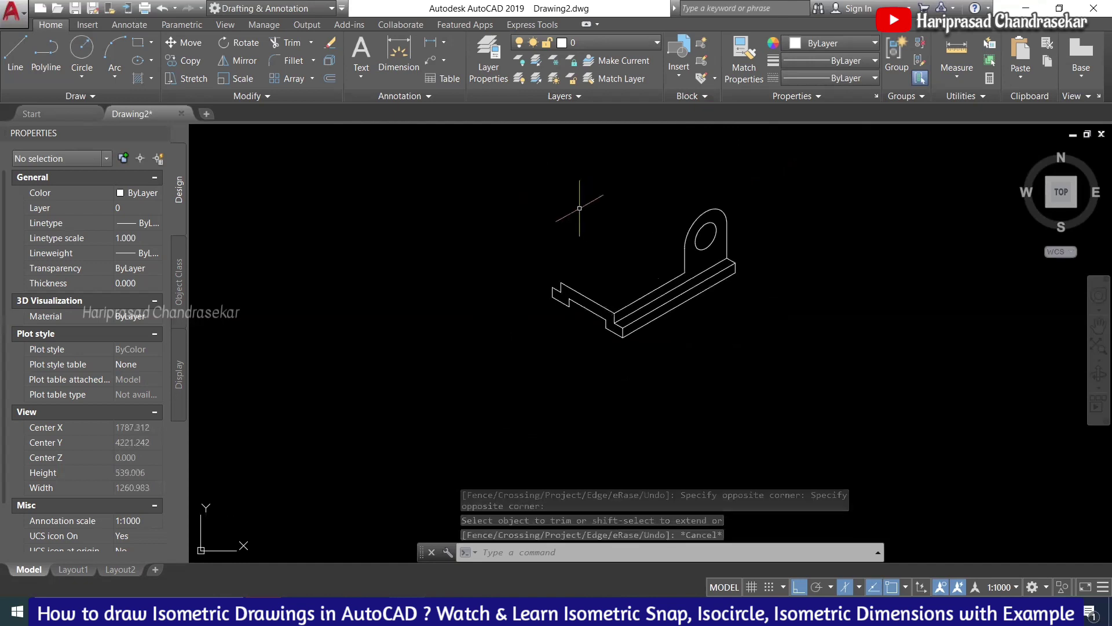
left_click(666, 282)
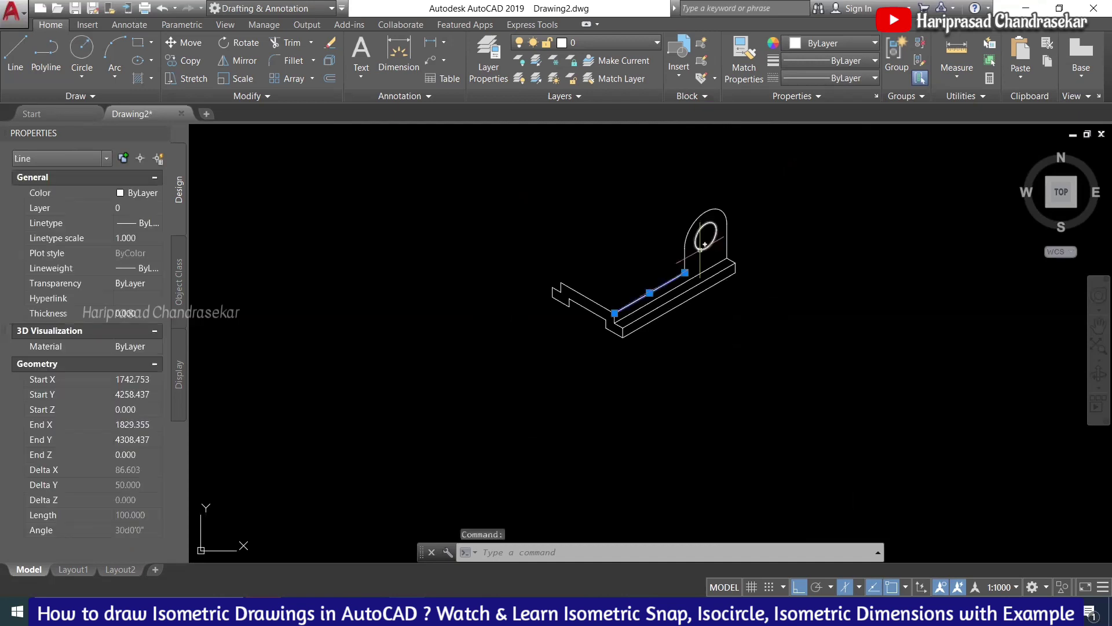
middle_click_drag(701, 247, 641, 252)
left_click(625, 259)
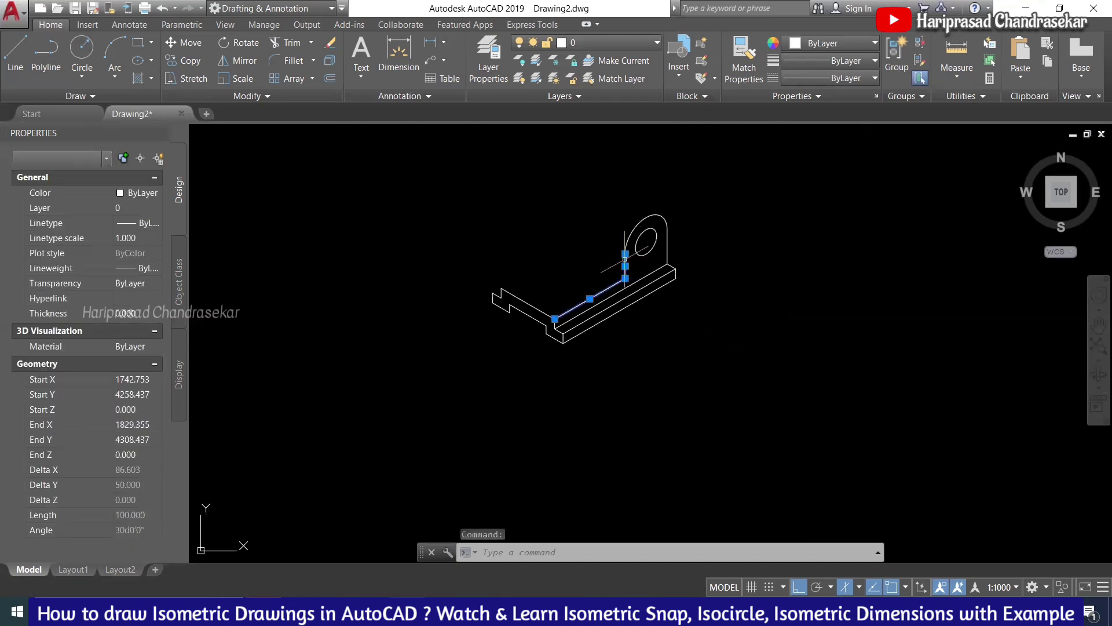
left_click(641, 215)
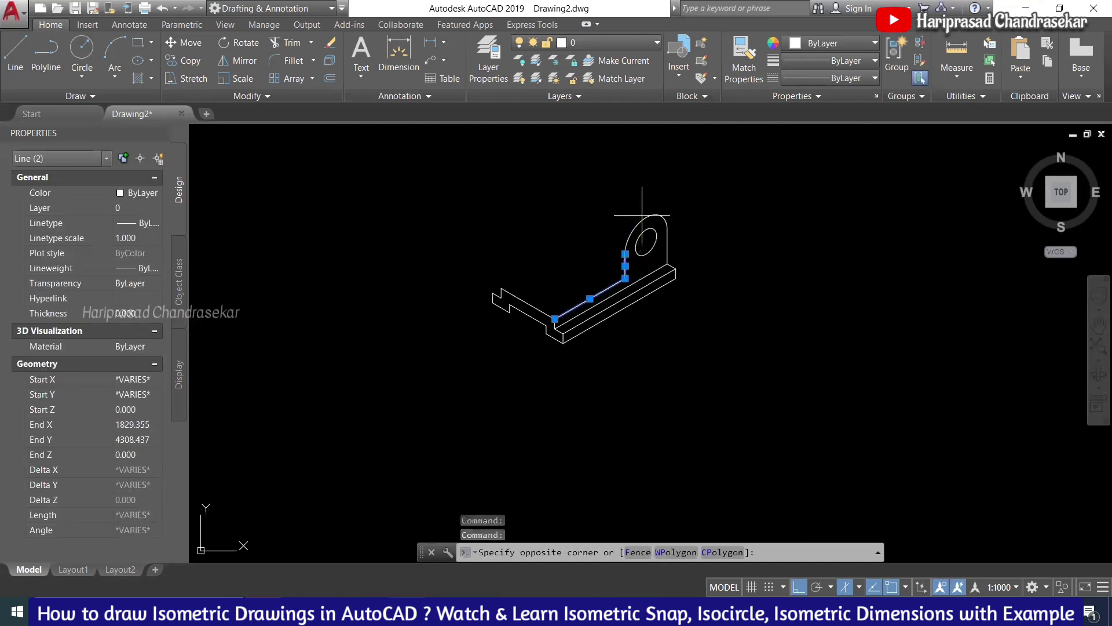
left_click(637, 220)
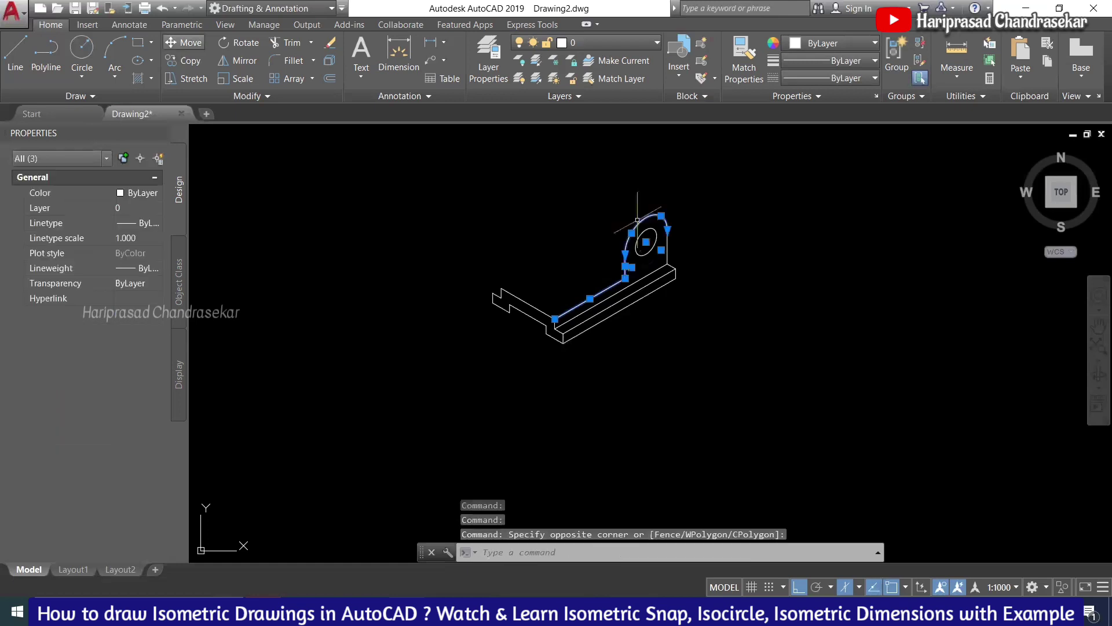
key("Escape")
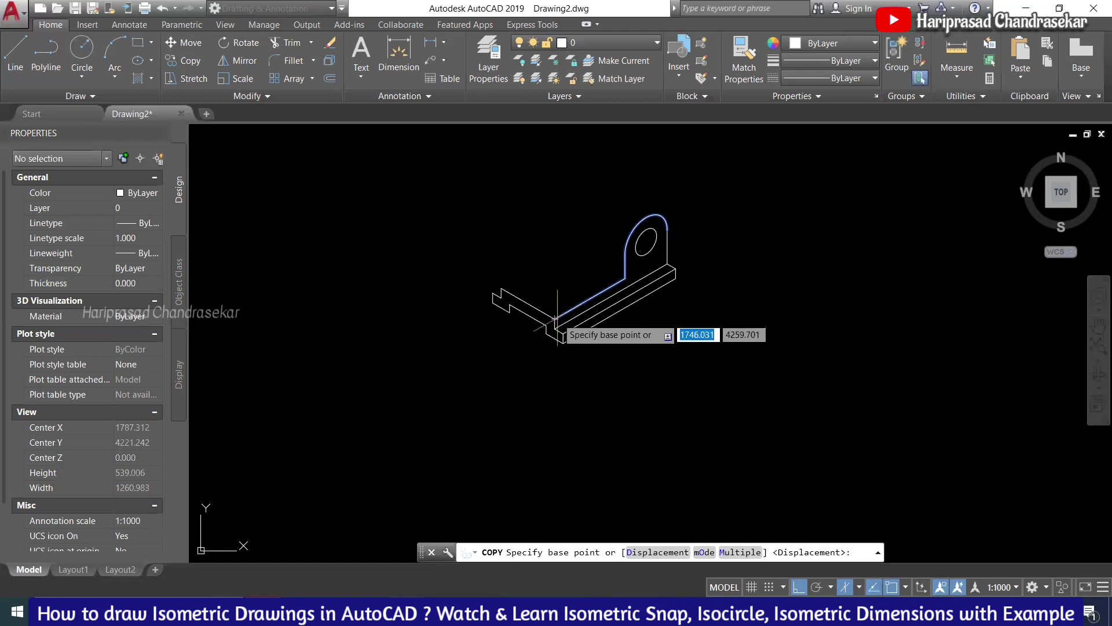
left_click(556, 318)
left_click(501, 287)
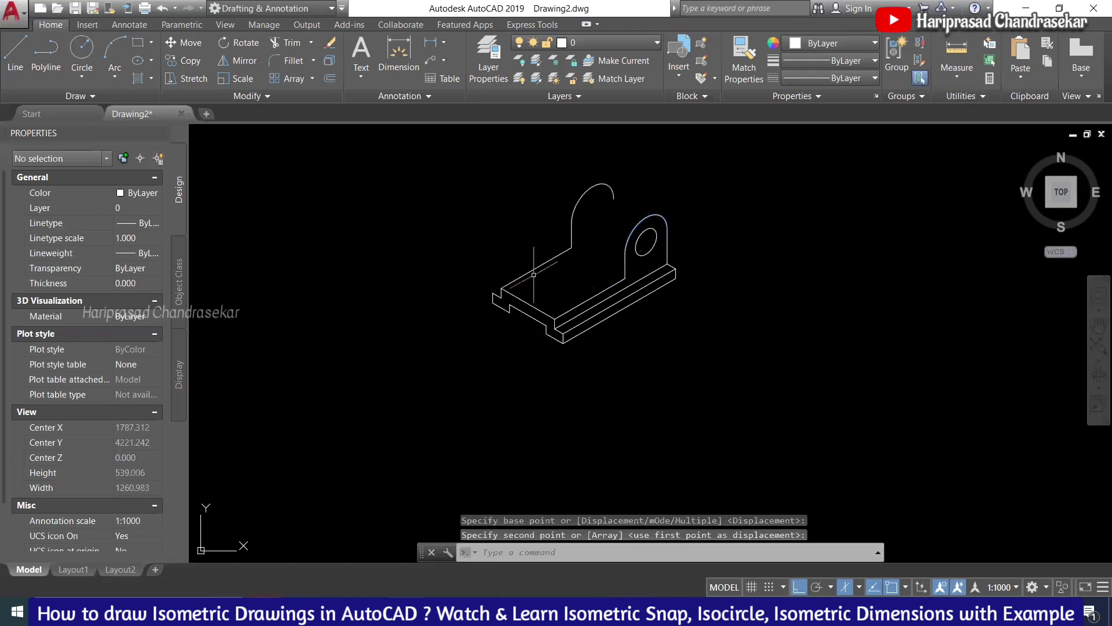
key("Escape")
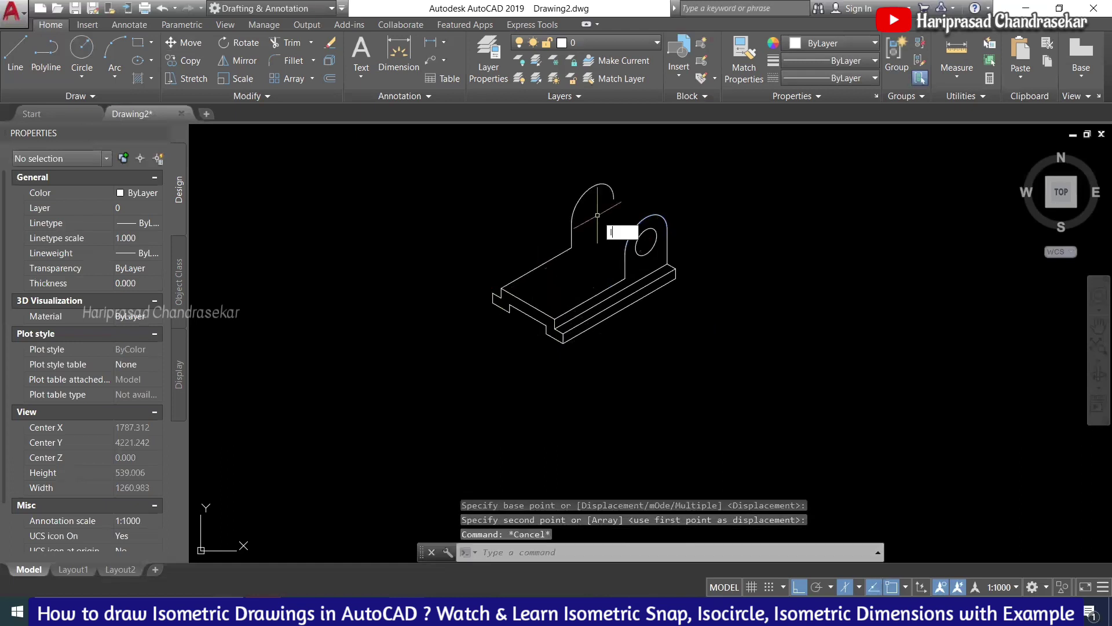
- Draw a line joining the outer curves of the two rounded tops to form the upright's upper silhouette edge
type("l")
key("Return")
scroll(634, 195, "up", 3)
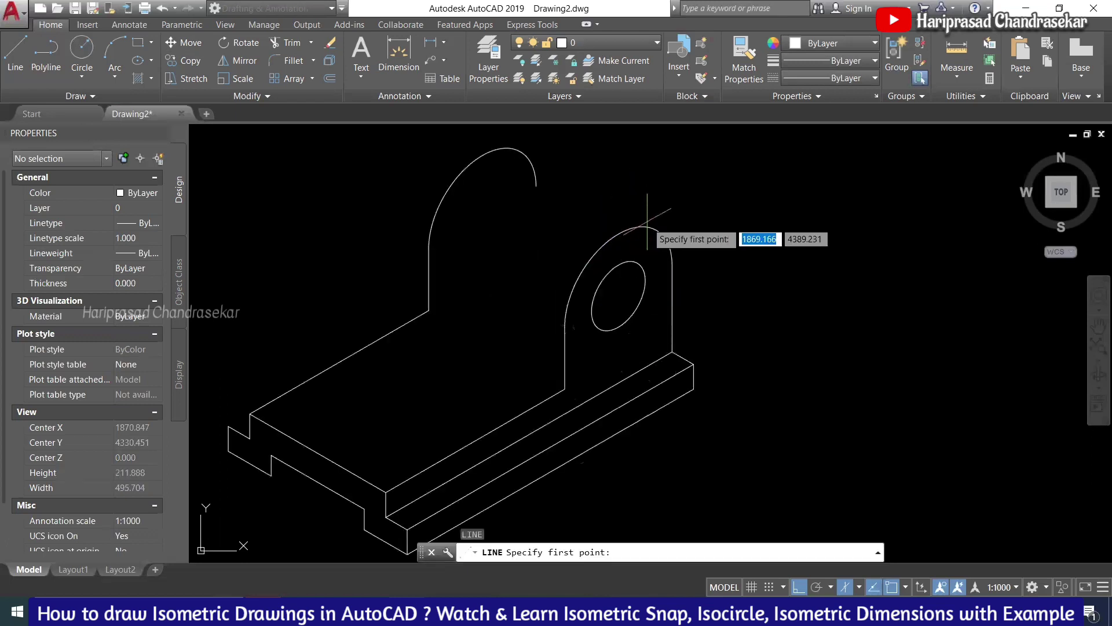
left_click(657, 229)
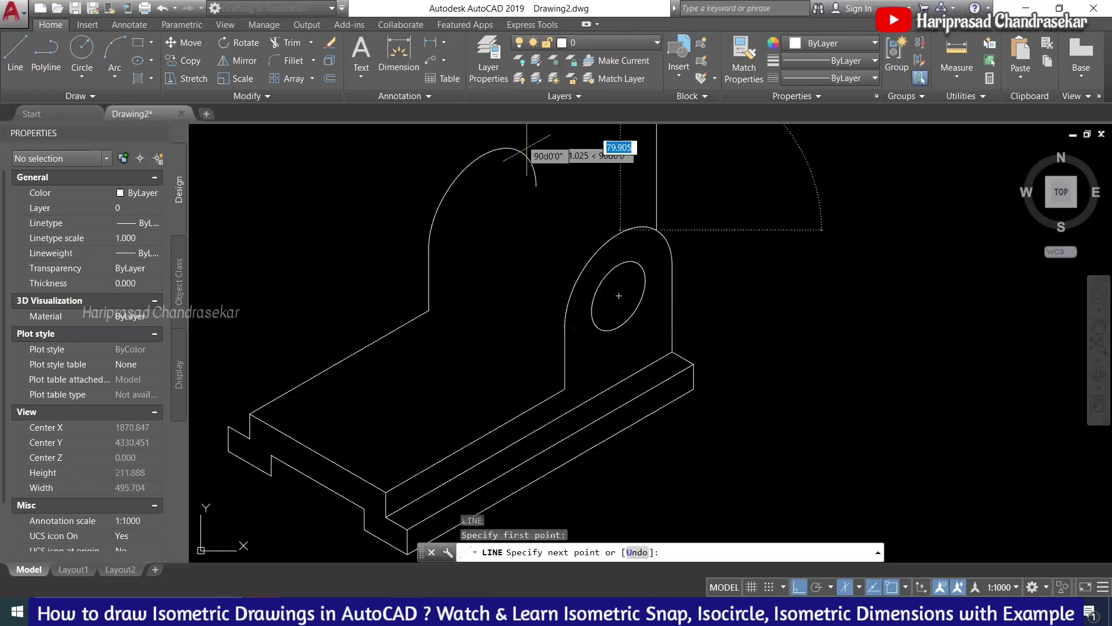
left_click(524, 154)
key("Escape")
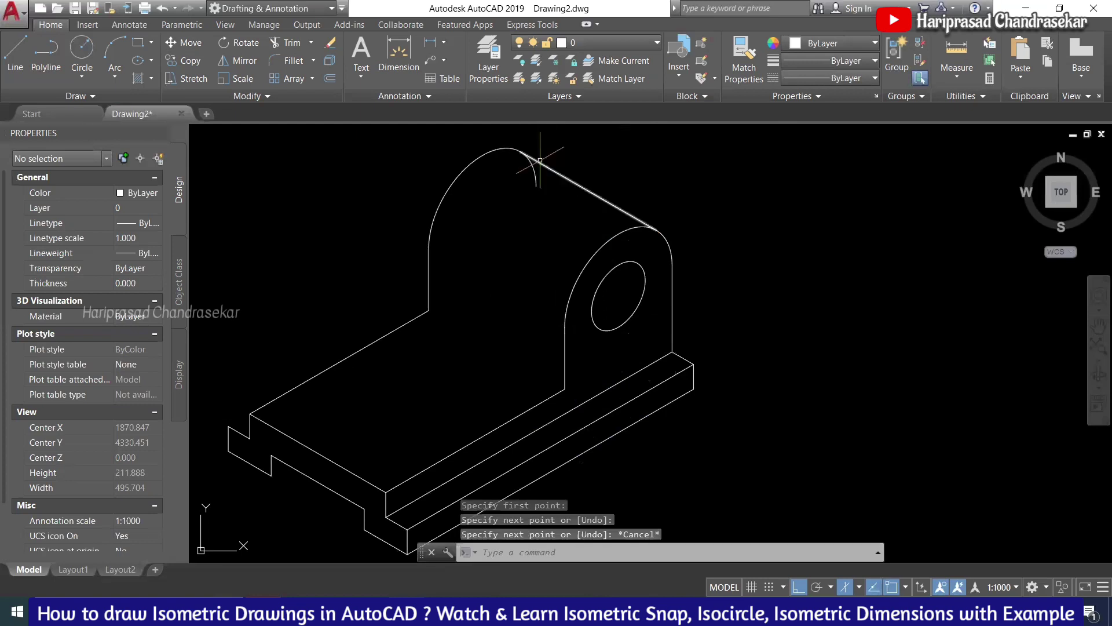
- Trim off the hidden end of the rear rounded arc beyond the joining silhouette line
type("tr")
key("Return")
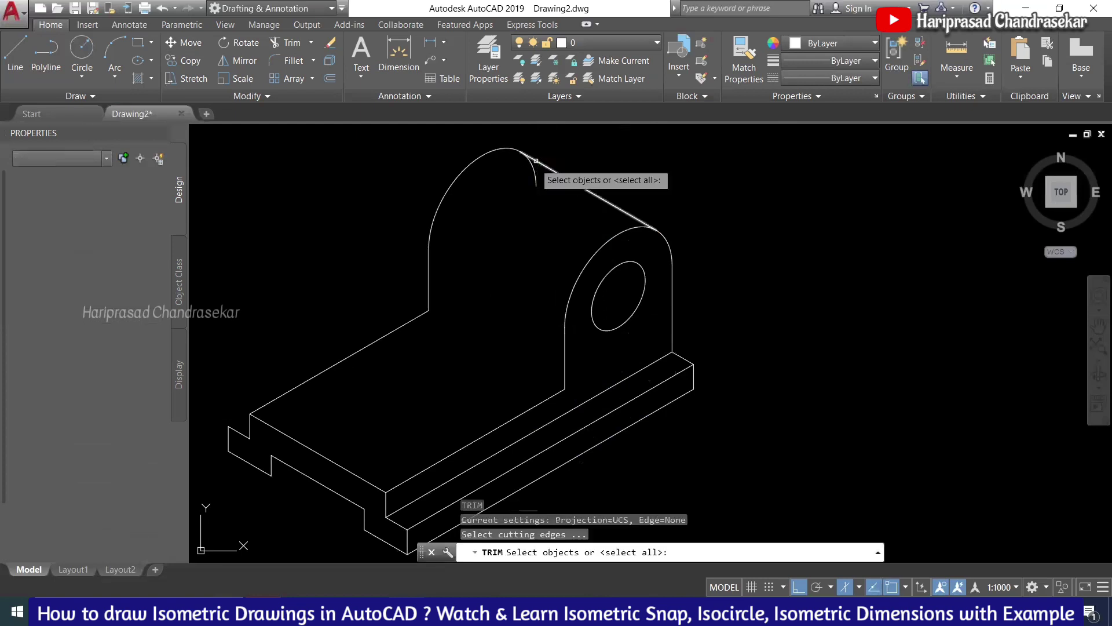
key("Return")
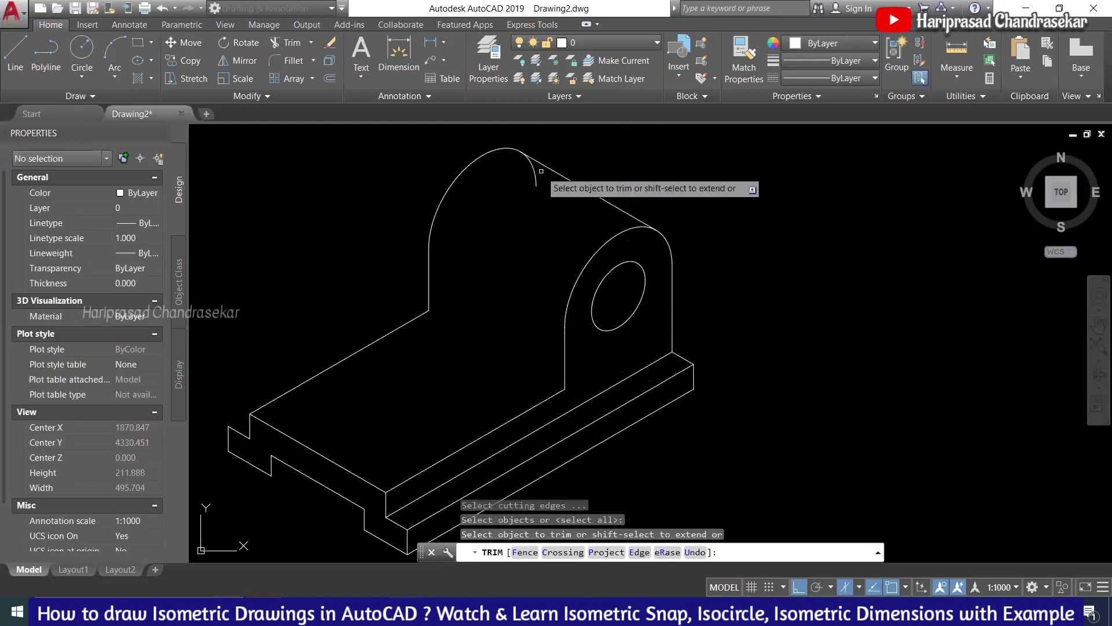
left_click(535, 175)
scroll(708, 151, "down", 2)
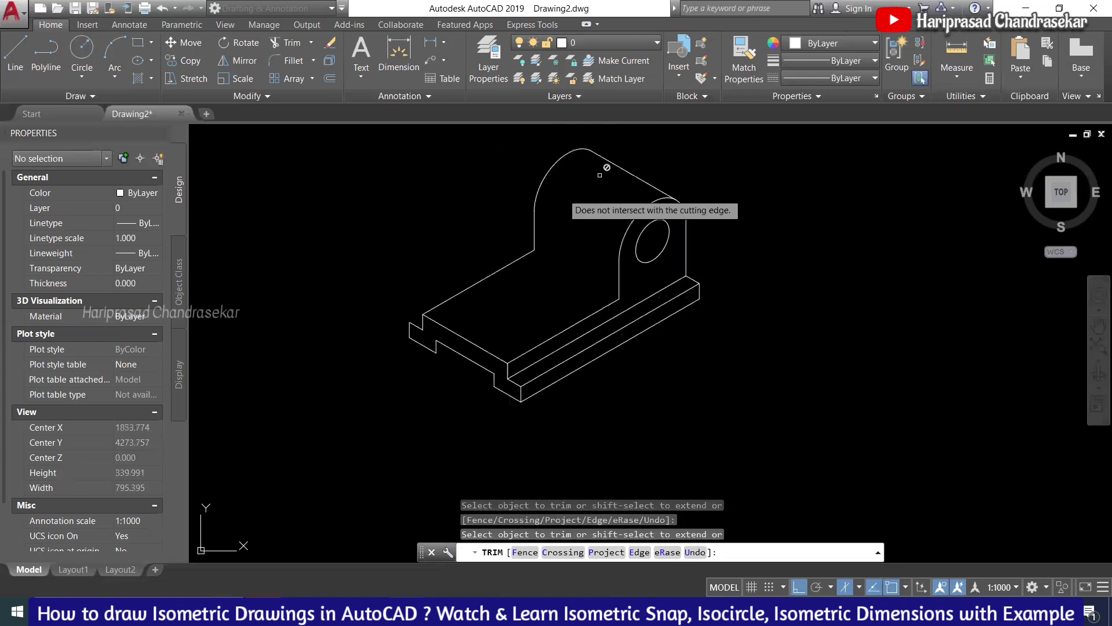
key("Escape")
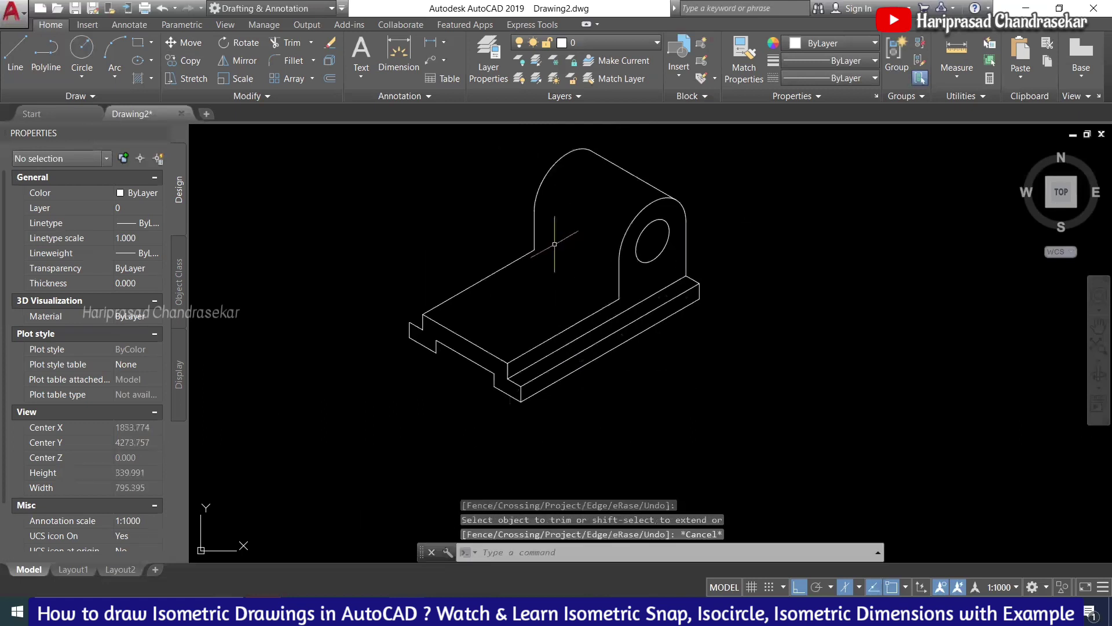
- Draw a 32-unit line on the left isoplane from the plate's lower front corner towards the rear across the base's top
middle_click_drag(555, 244, 576, 244)
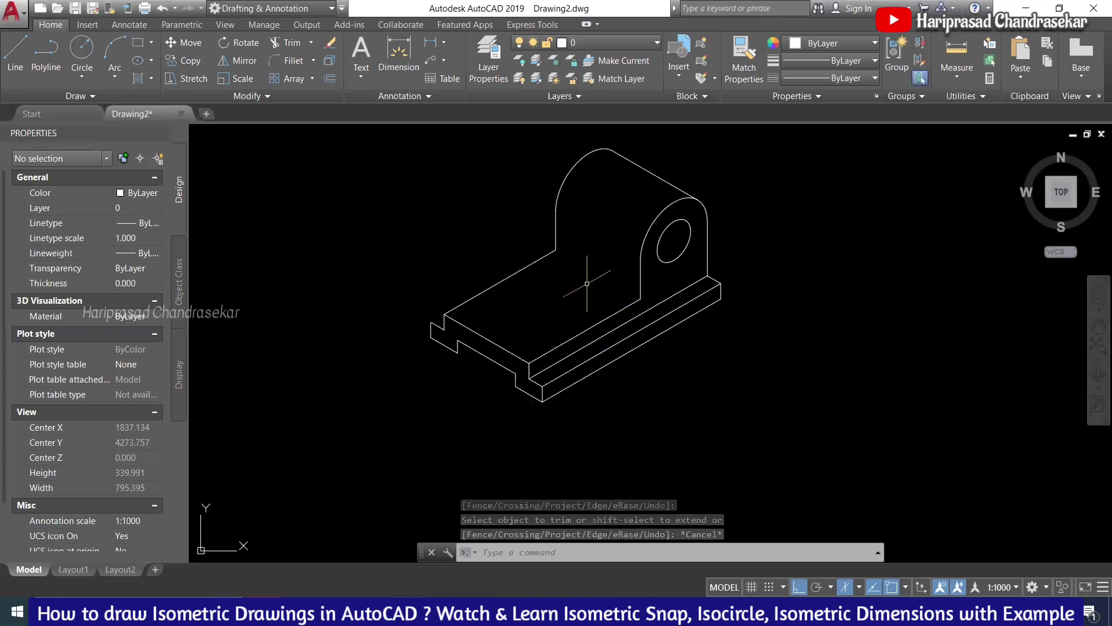
type("L")
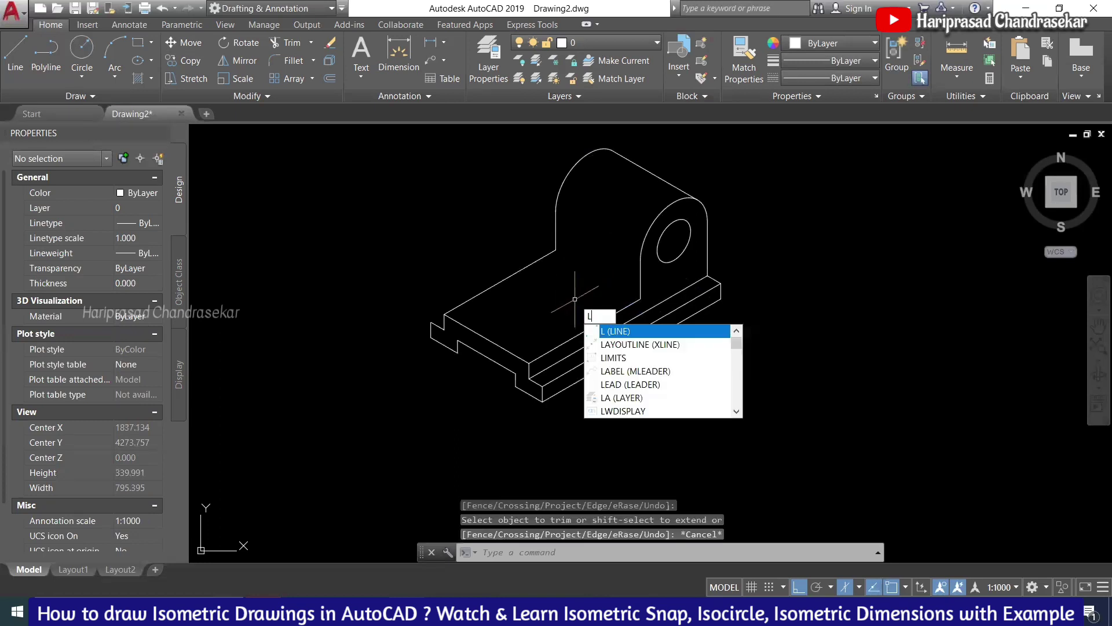
key("Return")
left_click(604, 330)
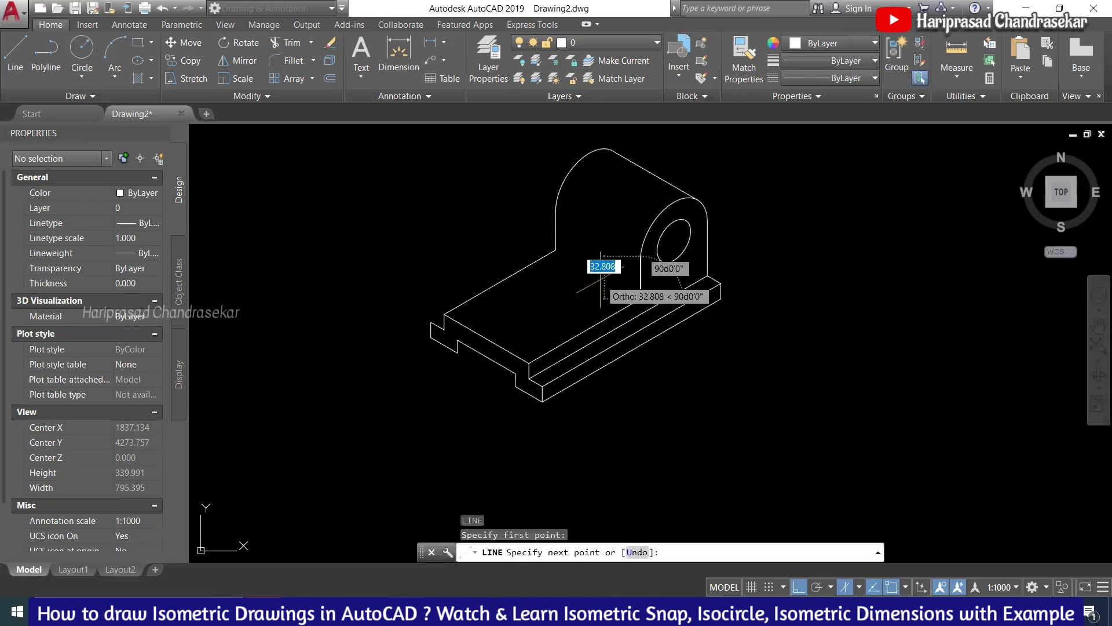
key("F5")
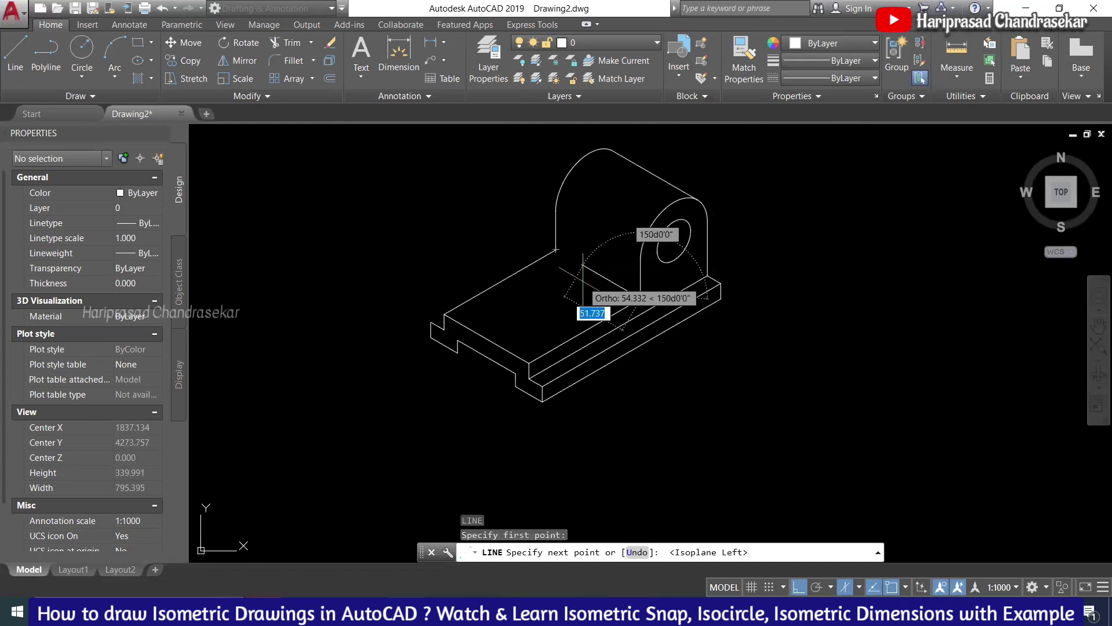
type("32")
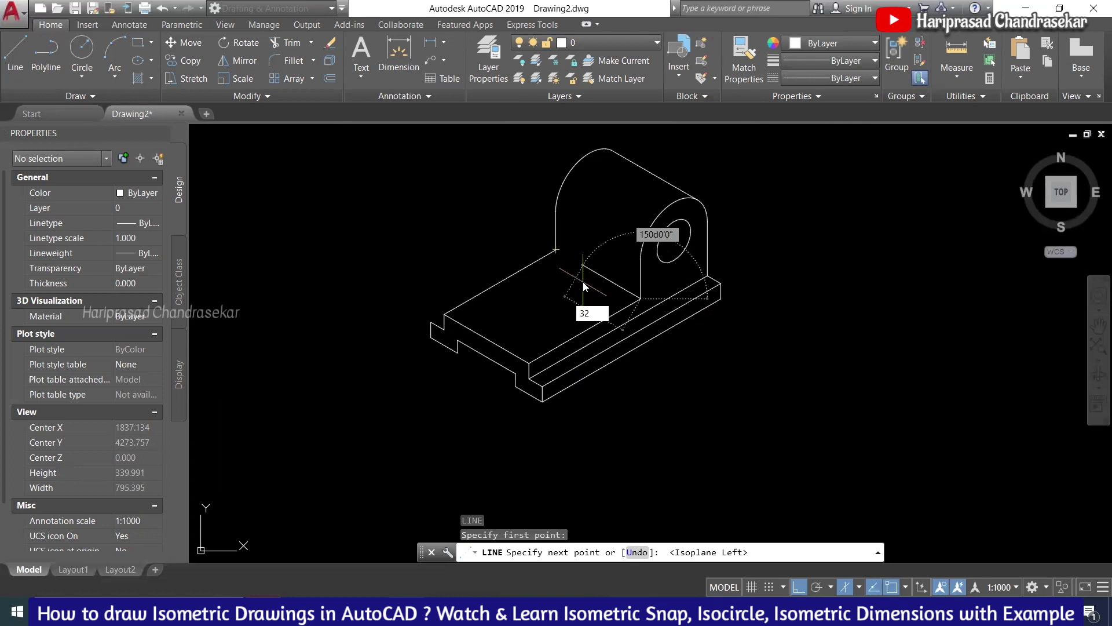
key("Return")
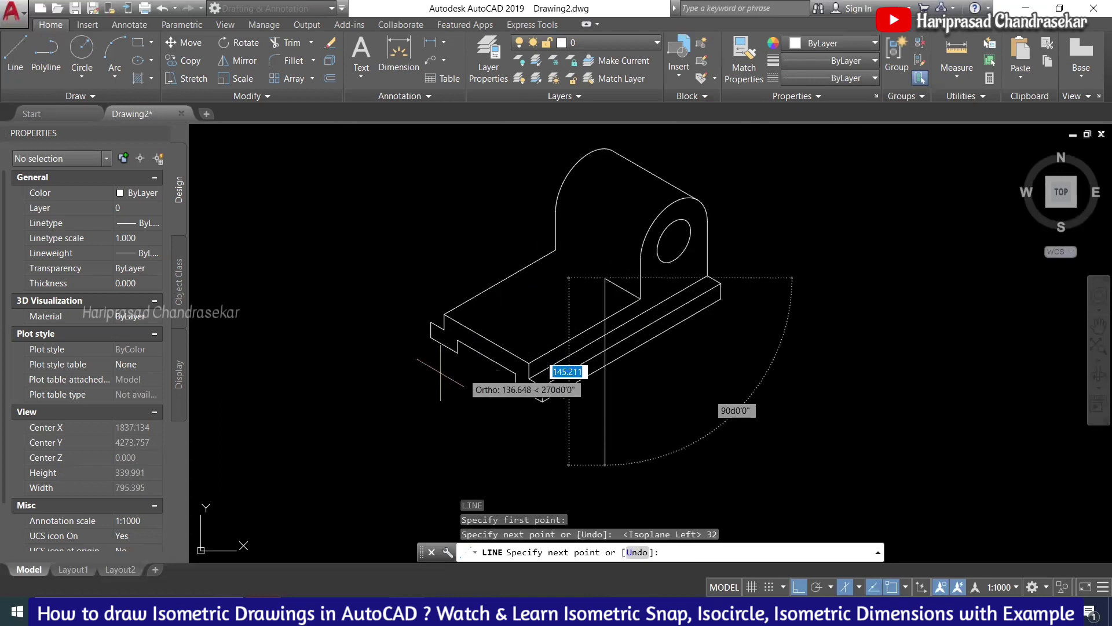
- Continue on the top isoplane with a line parallel to the base's long edges, extending slightly past its front top edge
key("F5")
scroll(489, 342, "up", 5)
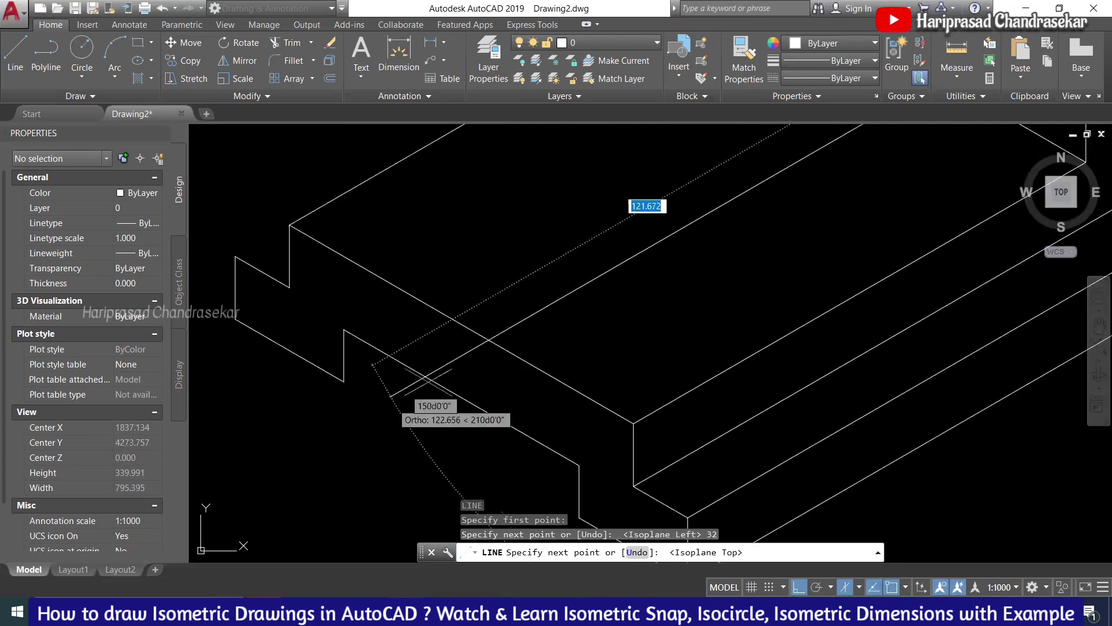
left_click(451, 361)
key("Escape")
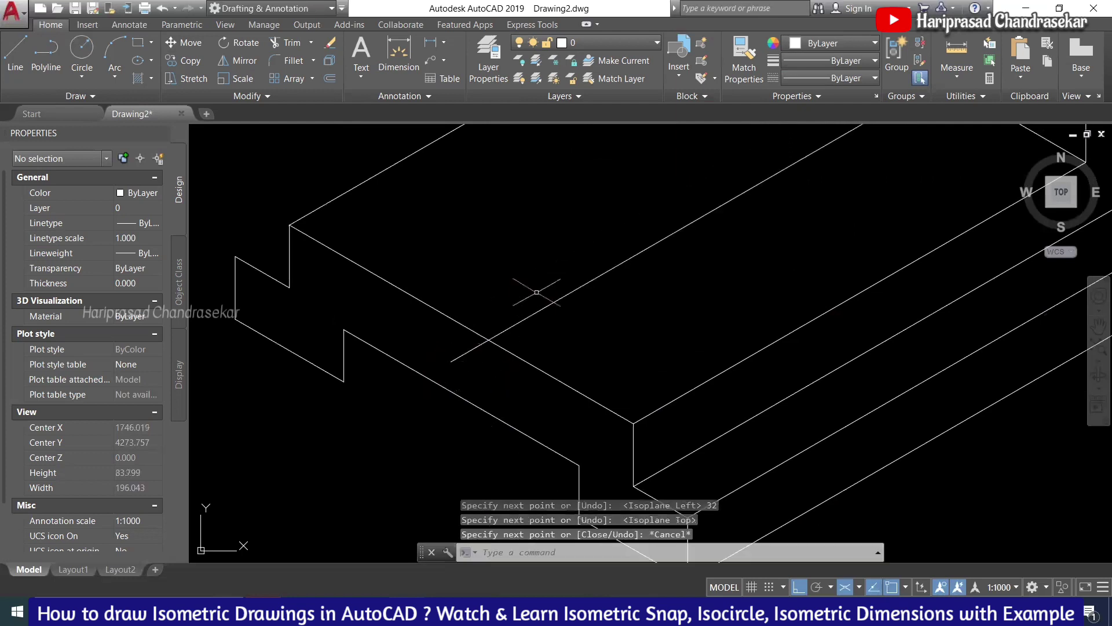
- Trim the part of the long inner line that overhangs the base's front top edge
type("tr")
key("Return")
key("Return")
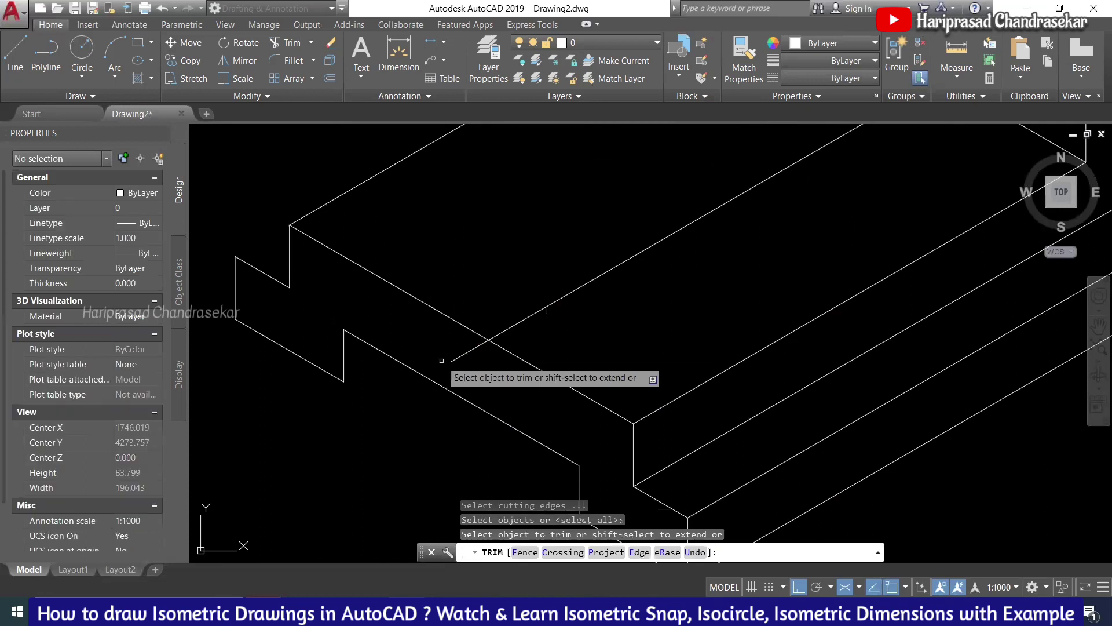
left_click(466, 353)
scroll(482, 364, "down", 3)
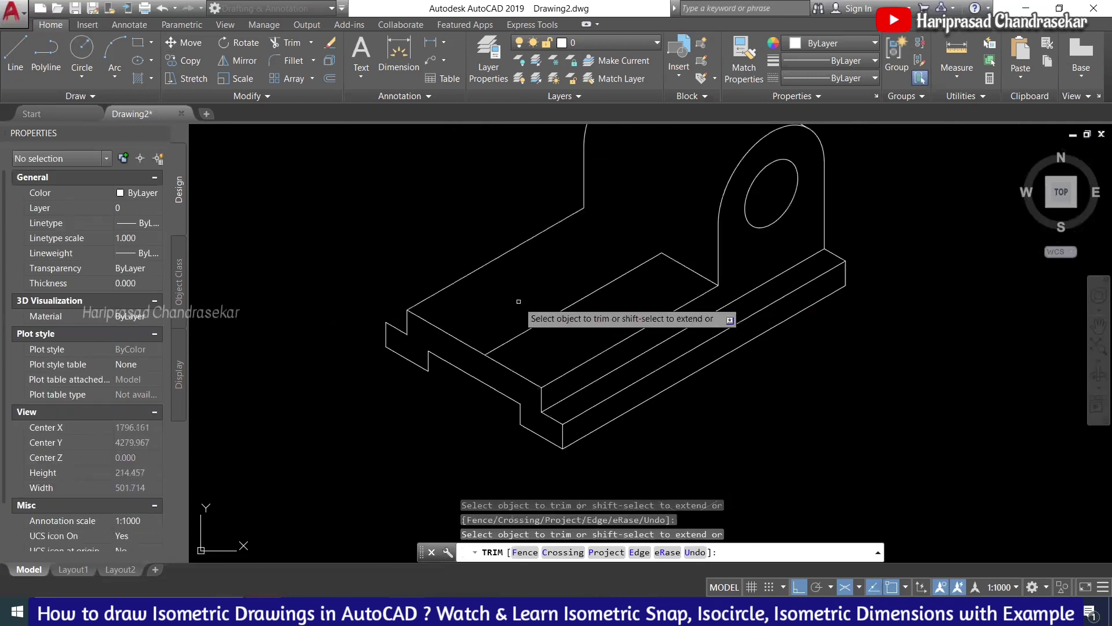
key("Escape")
mouse_move(519, 301)
middle_mouse_down()
mouse_move(554, 309)
mouse_move(551, 321)
middle_mouse_up()
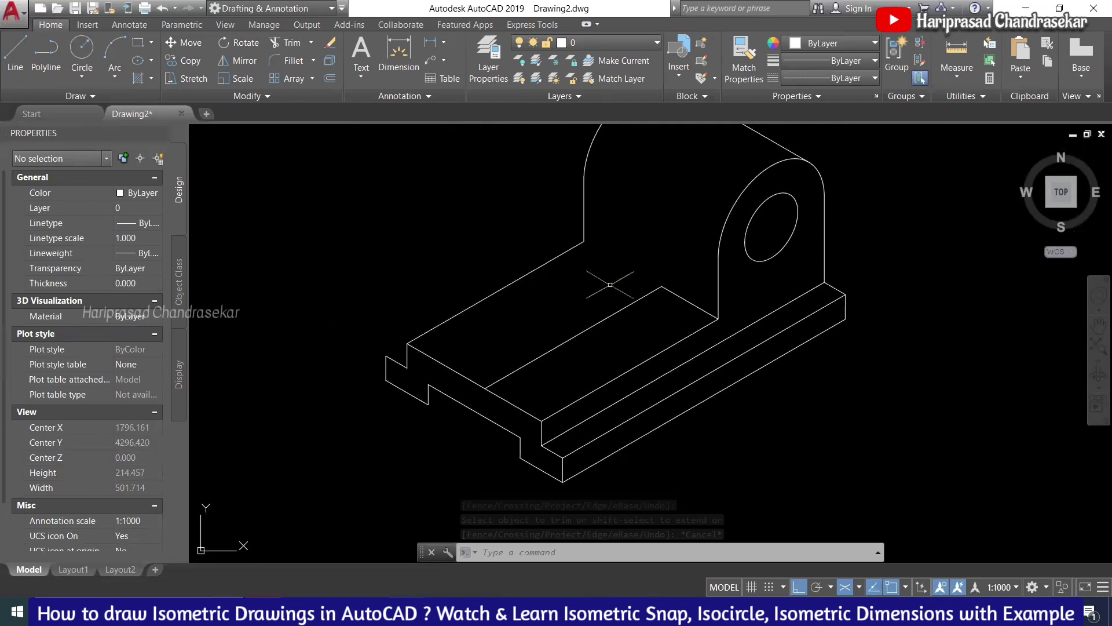
- Copy the upright's front vertical edge and rounded arc from the edge's lower endpoint to the far corner of the short line on the base
left_click(718, 293)
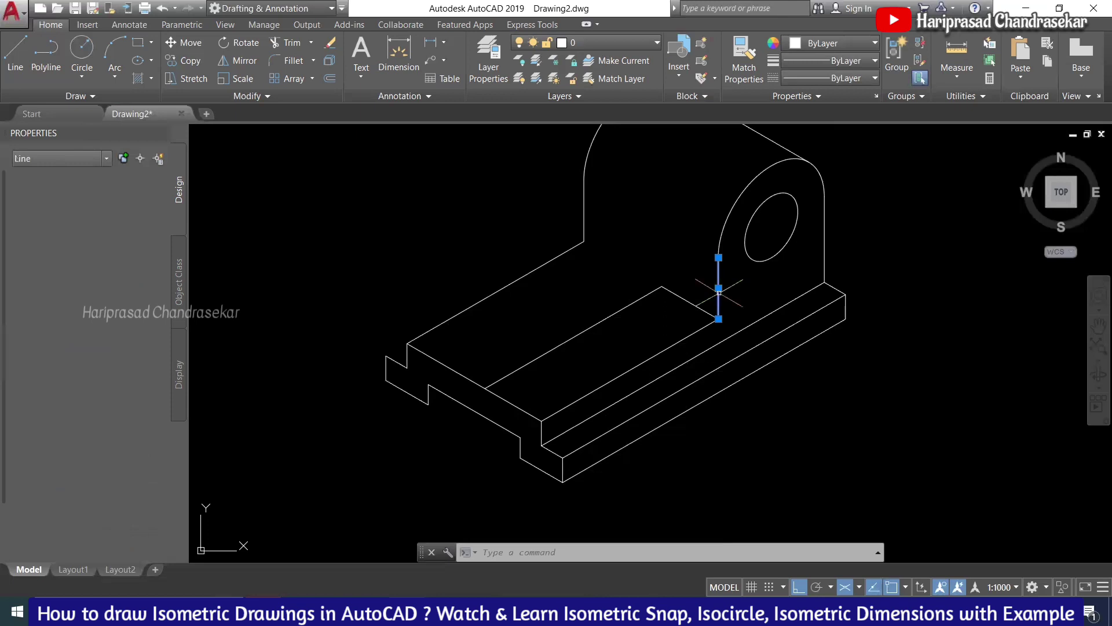
left_click(727, 220)
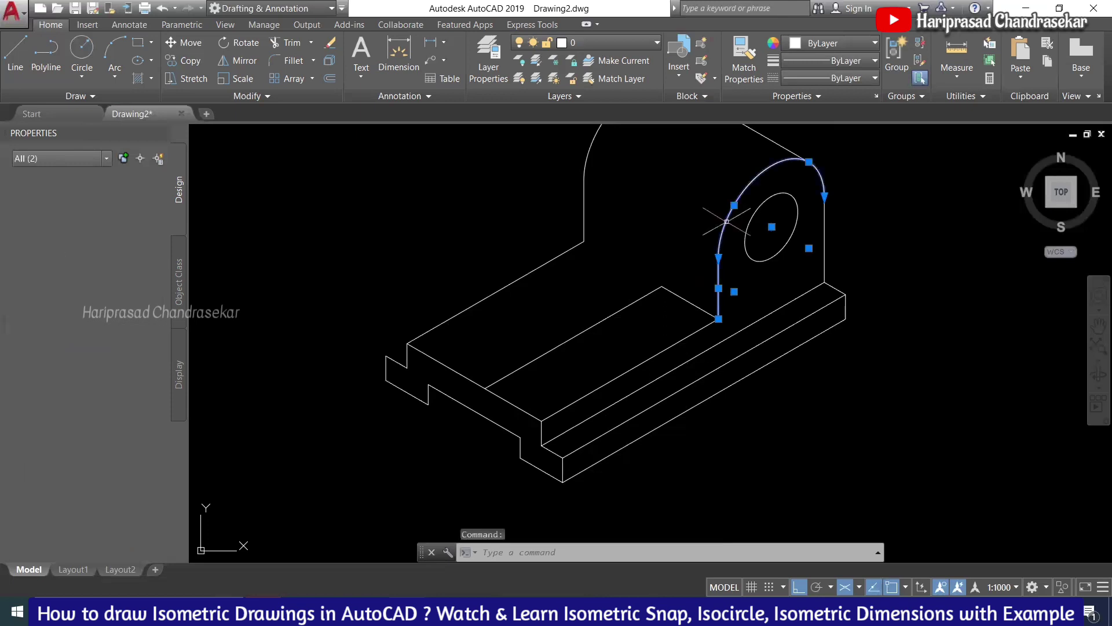
left_click(185, 61)
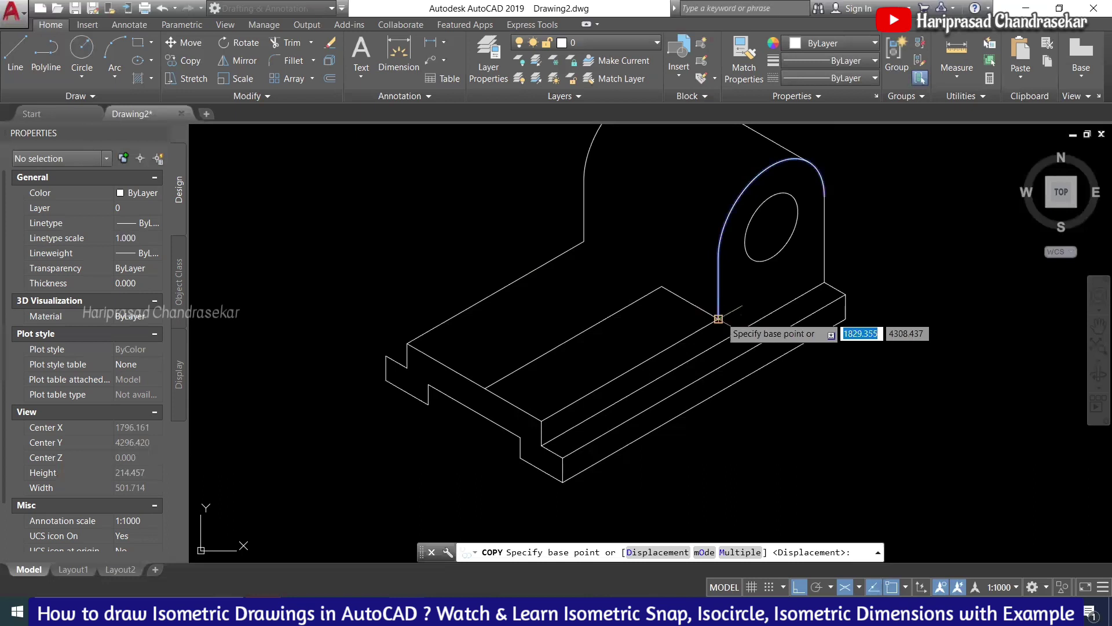
left_click(718, 319)
left_click(663, 288)
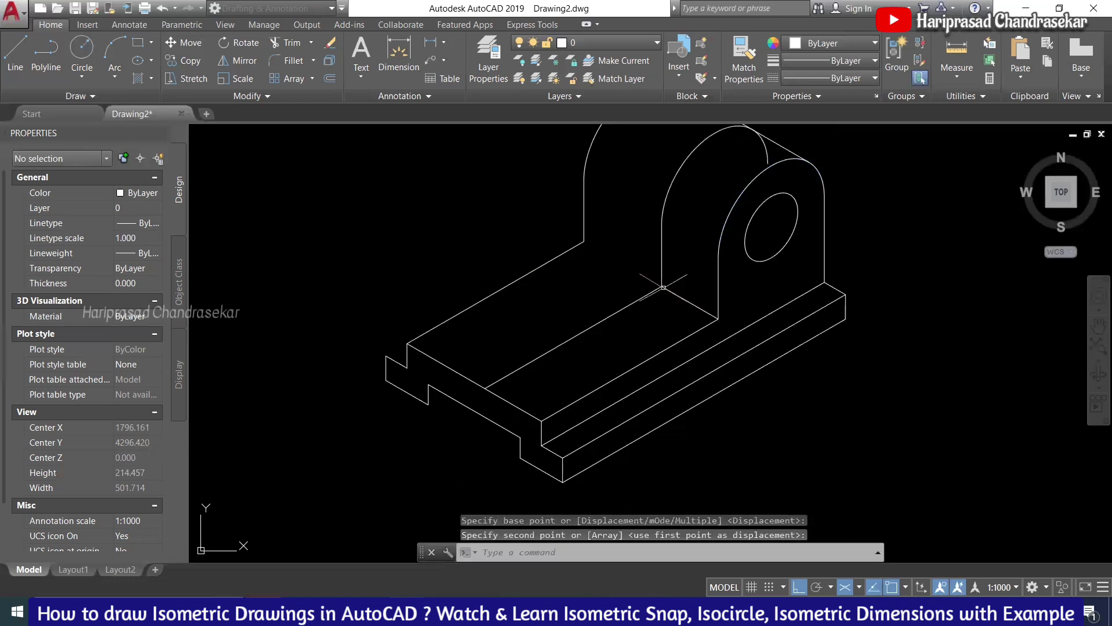
scroll(661, 255, "down", 2)
scroll(625, 234, "up", 2)
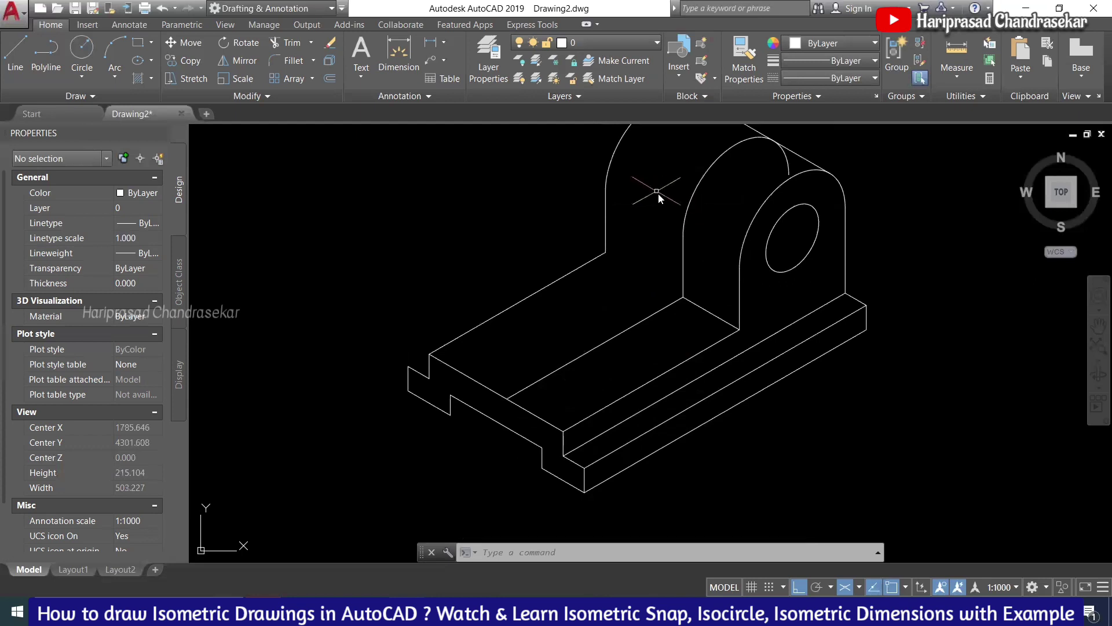
- Draw the rib's sloping line from the inner line's end on the base's front edge to the upper-left part of the copied arc
type("O")
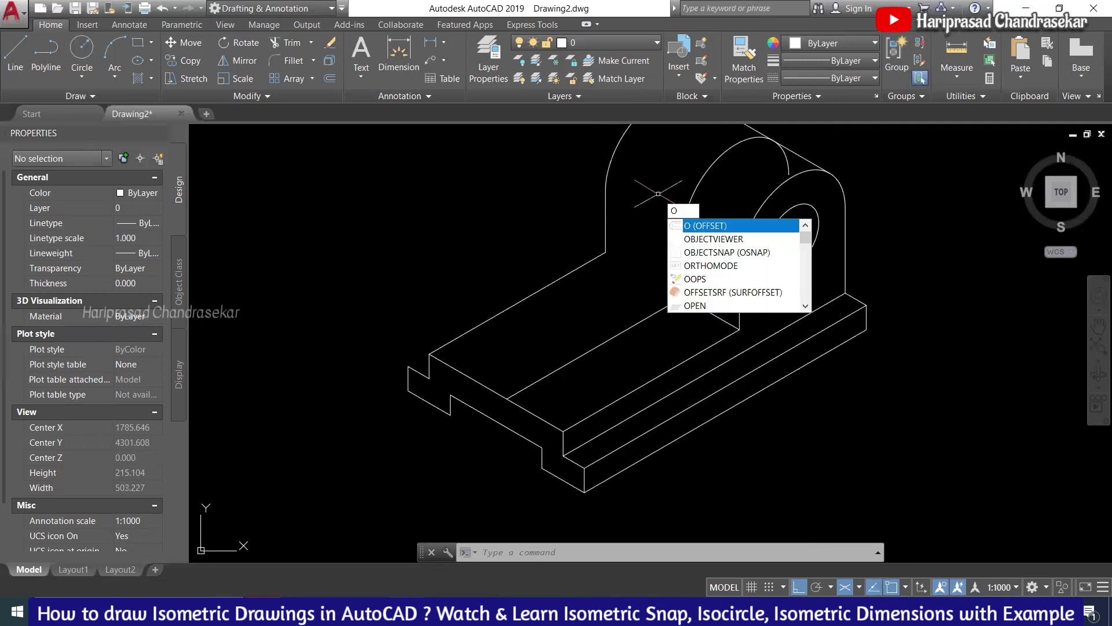
key("Escape")
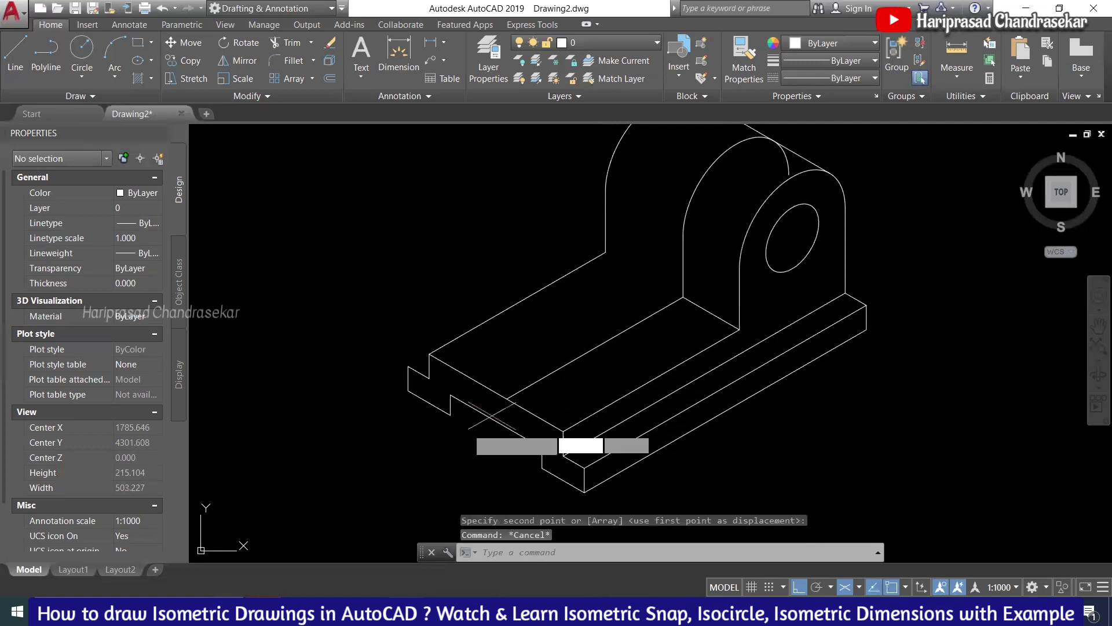
type("l")
key("Return")
left_click(507, 399)
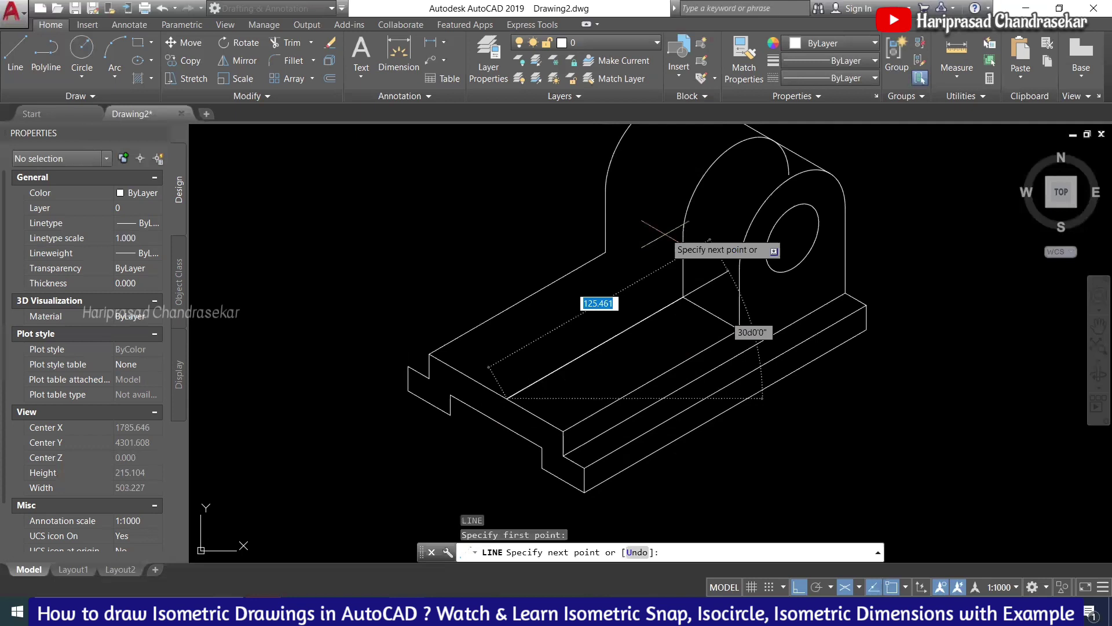
left_click(699, 183)
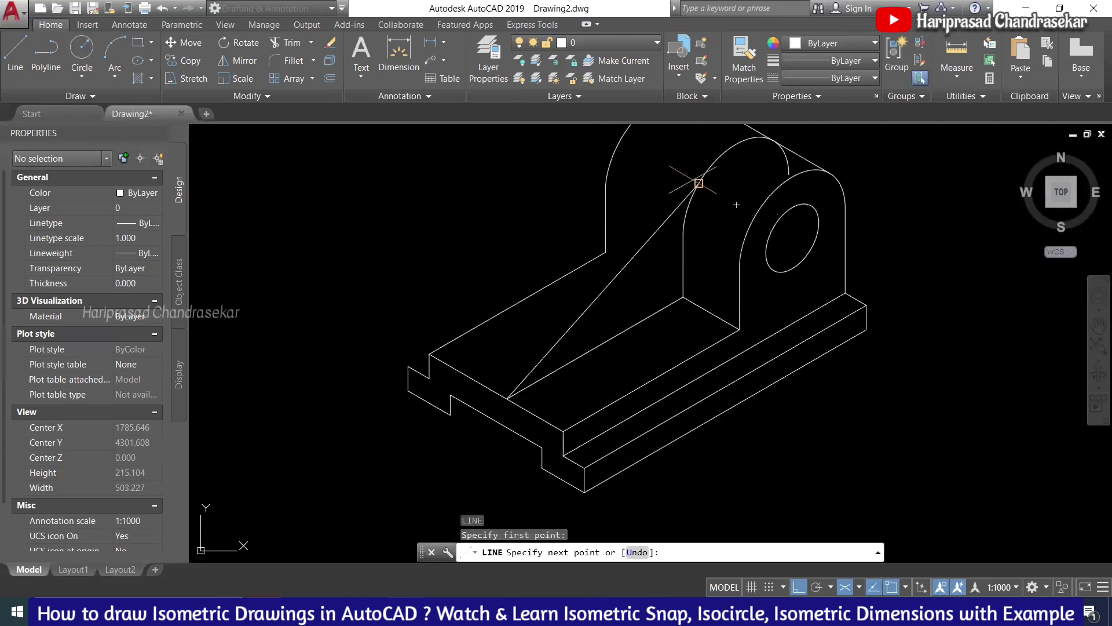
key("Escape")
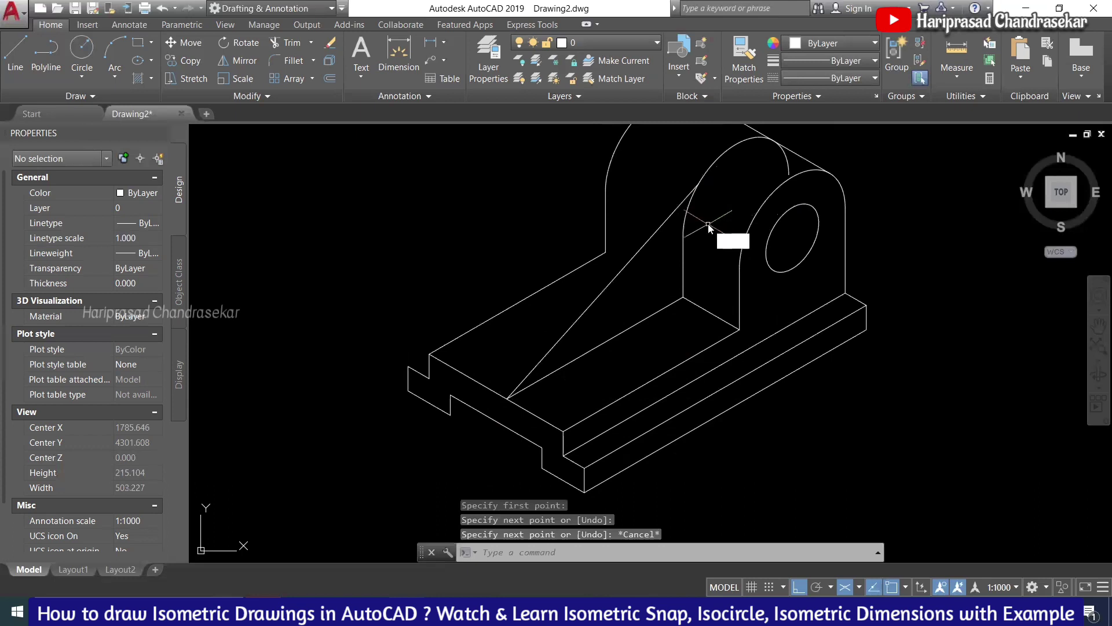
- Trim the copied arc above the sloping rib line and delete its leftover piece near the upright's top edge
type("TR")
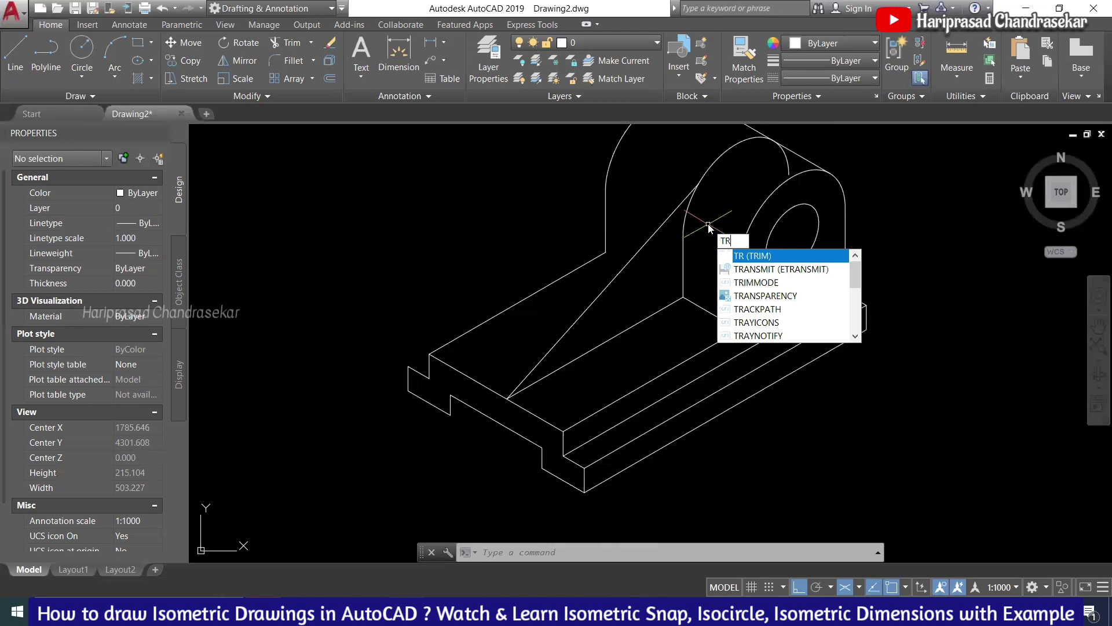
key("Return")
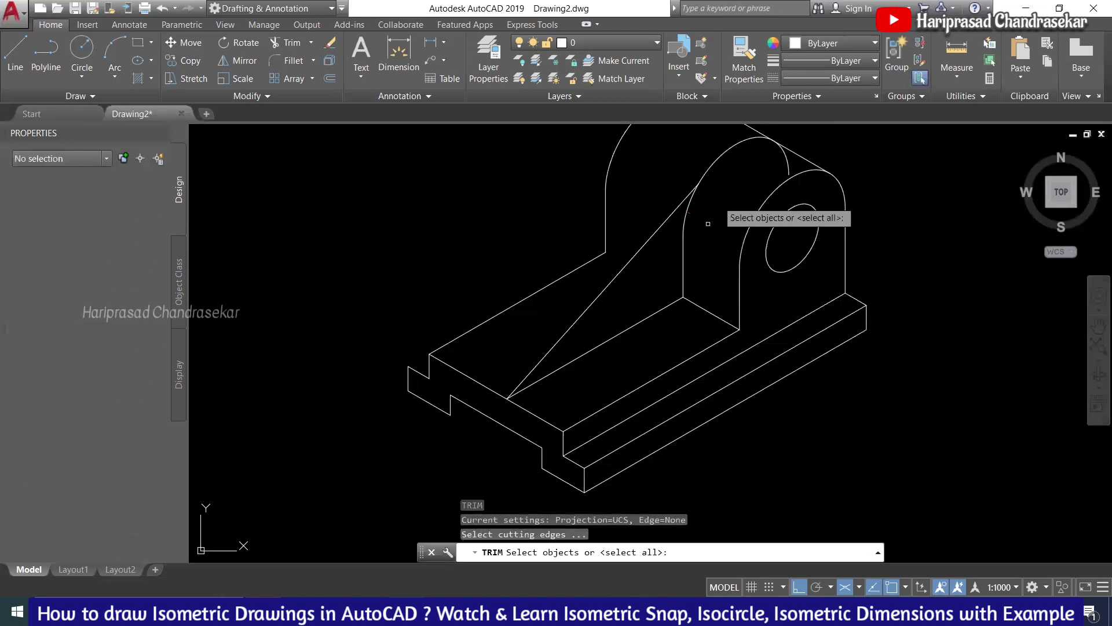
key("Return")
left_click(732, 139)
key("Escape")
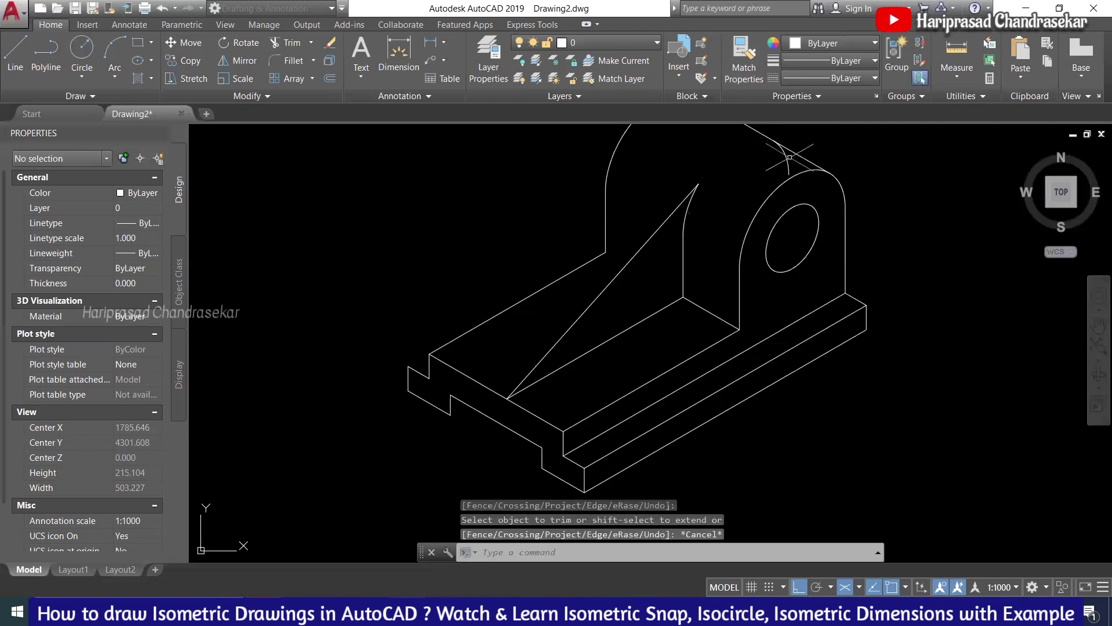
left_click(789, 157)
key("Delete")
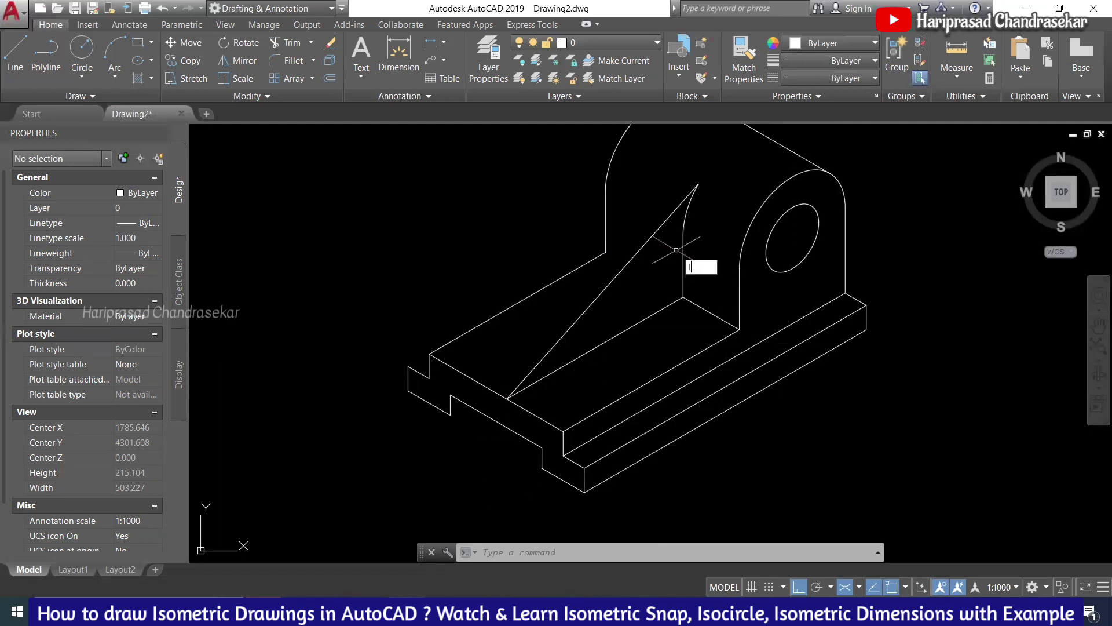
- Draw a 12-unit isometric line toward the back from the upper end of the sloping rib line
type("l")
key("Return")
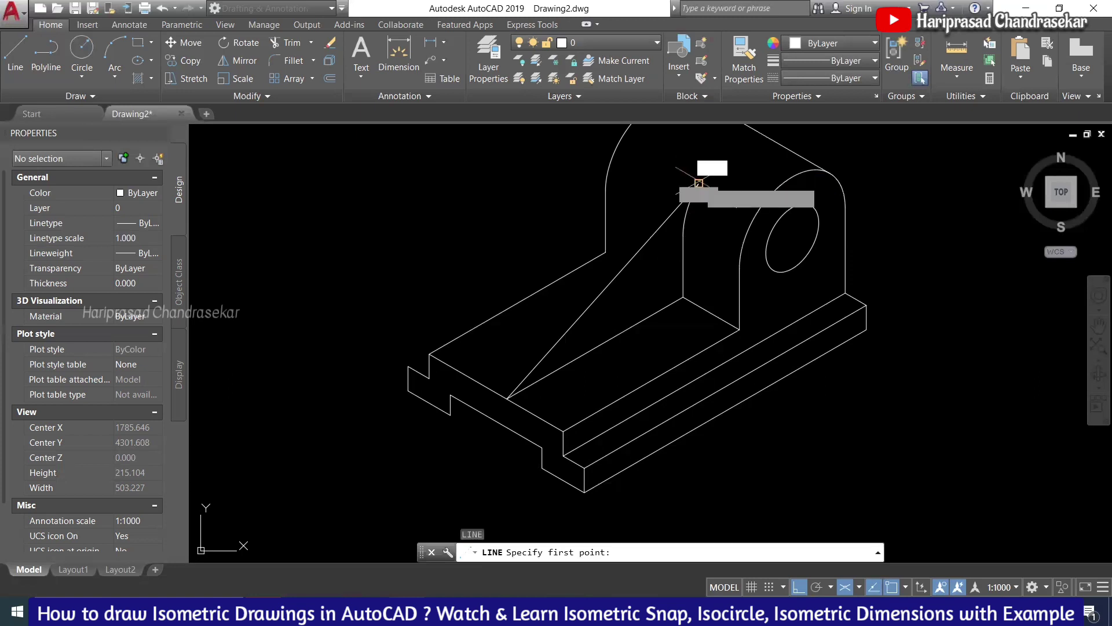
left_click(699, 183)
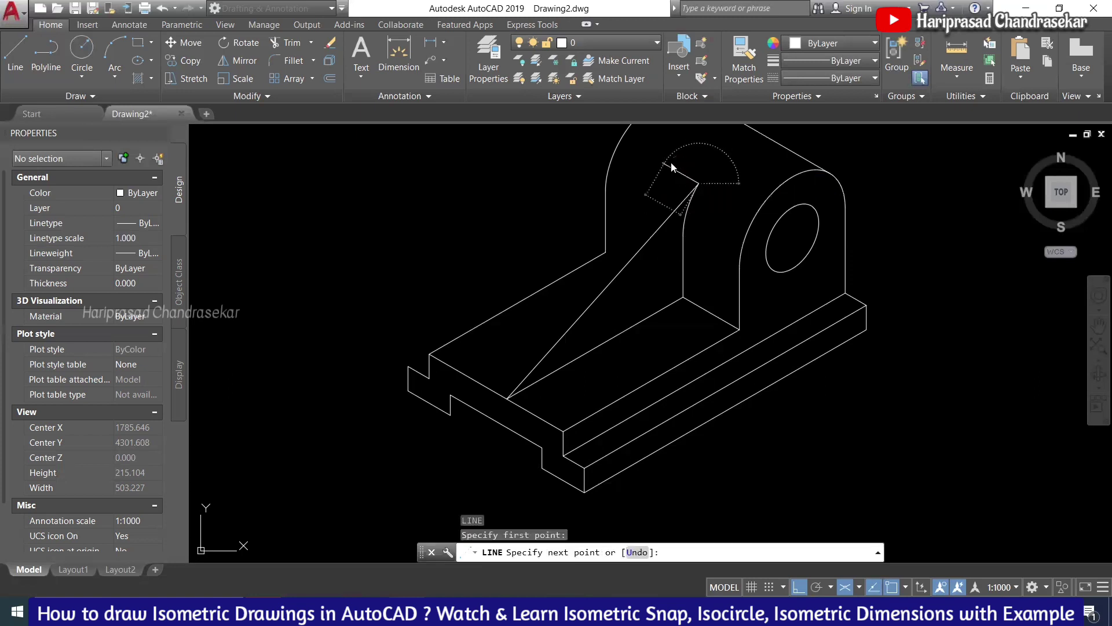
type("12")
key("Return")
key("Escape")
- Copy the sloping rib line from its upper end to the free end of the 12-unit line
left_click(672, 214)
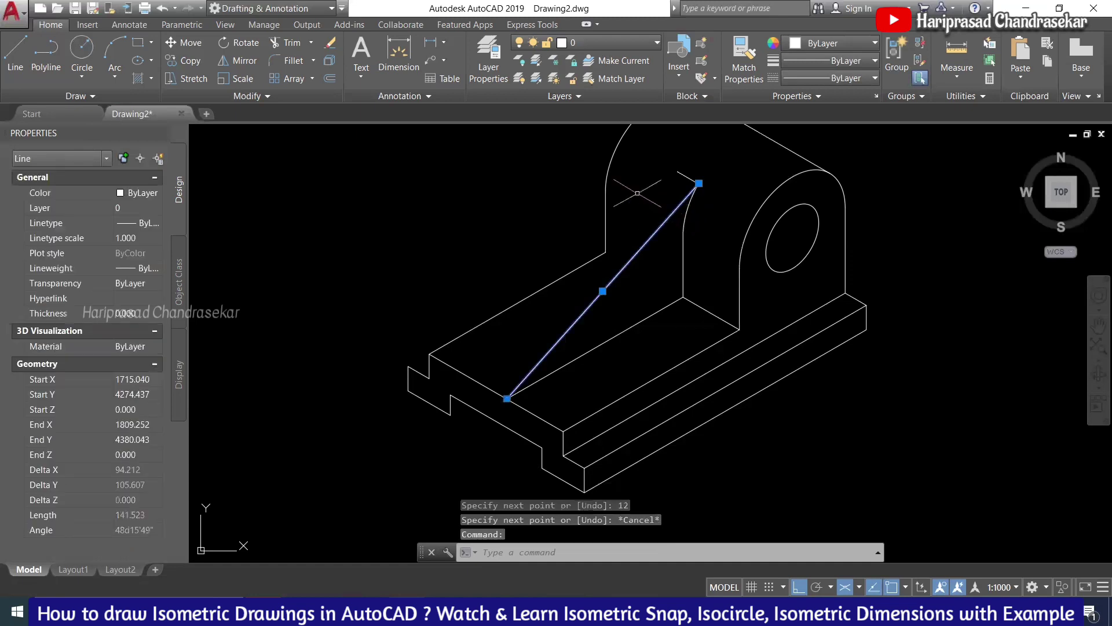
left_click(182, 62)
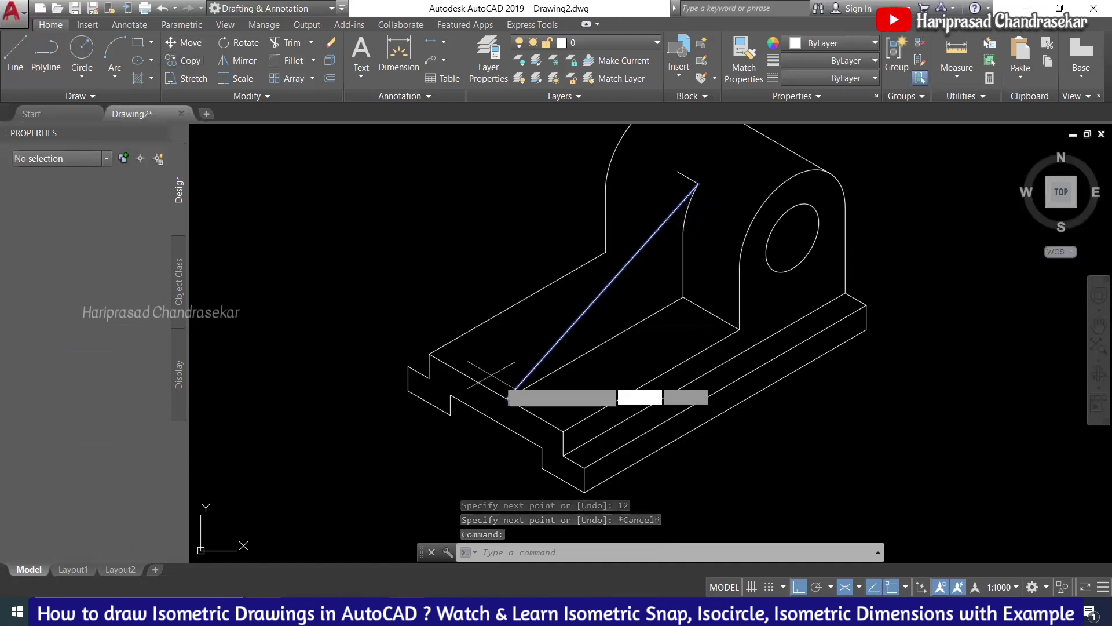
left_click(698, 182)
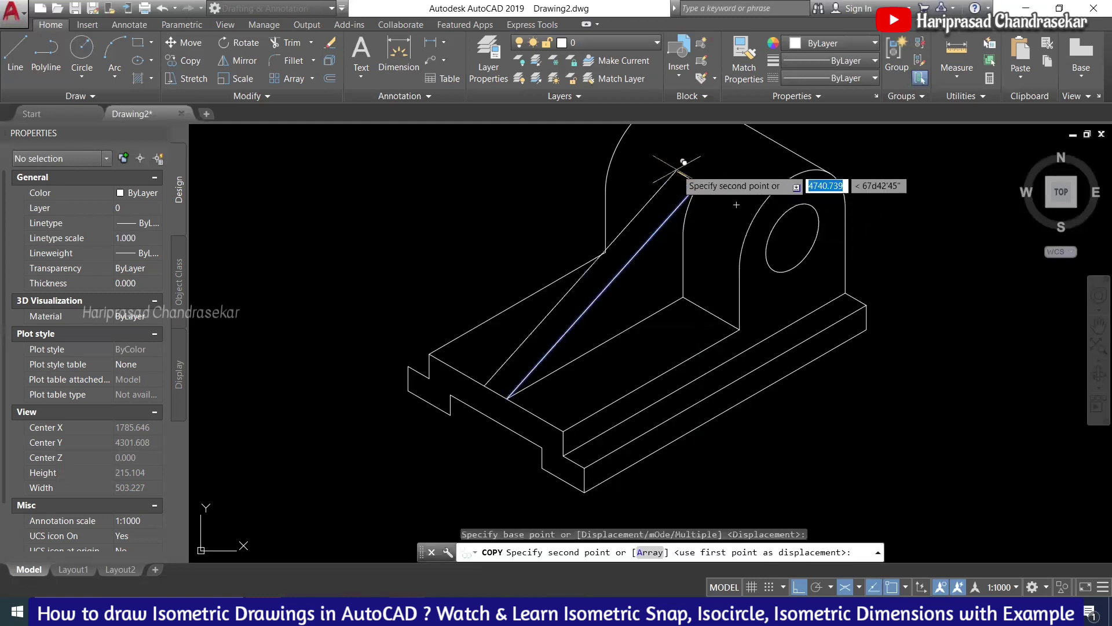
left_click(677, 170)
scroll(663, 316, "down", 2)
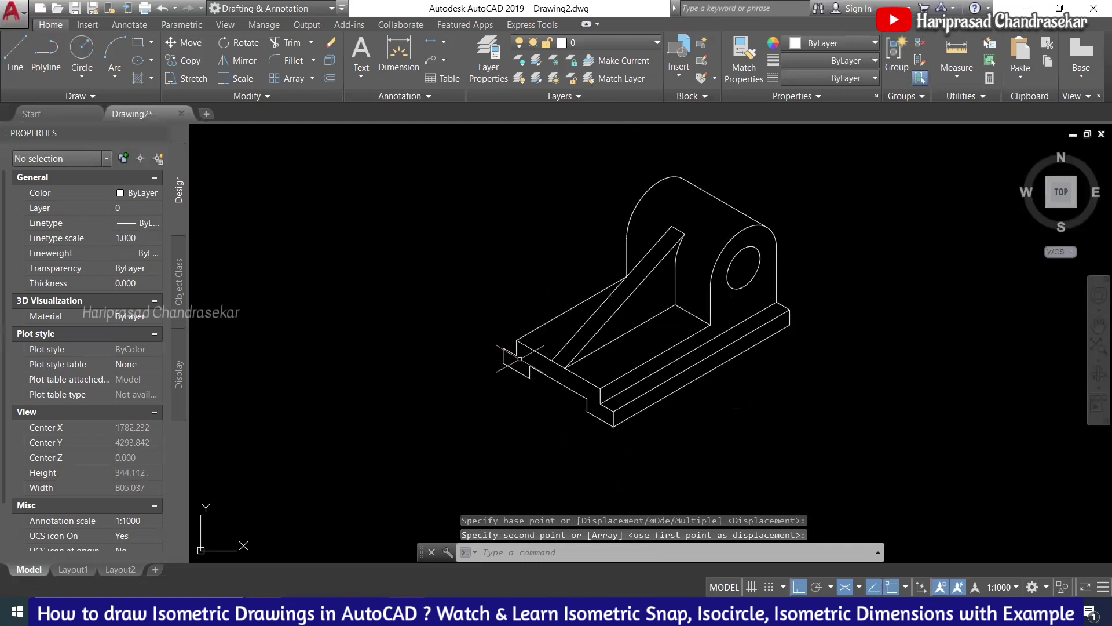
- Examine the isometric bracket up close and as a whole, including its sloping rib, base and rounded upright
middle_click_drag(519, 359, 486, 312)
middle_click_drag(745, 340, 760, 400)
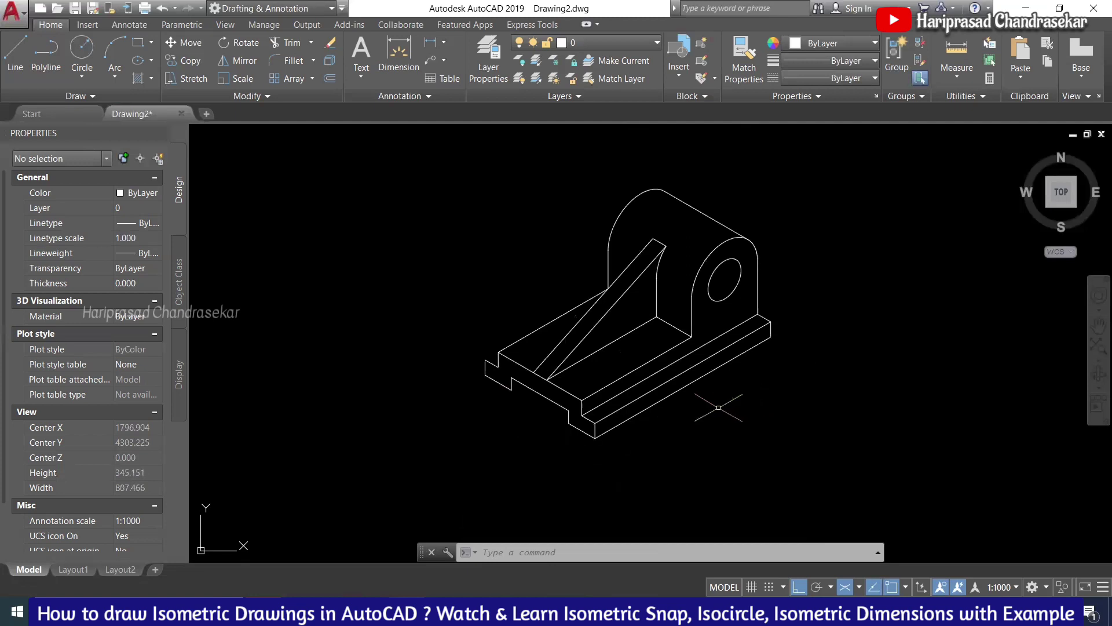
scroll(682, 411, "down", 1)
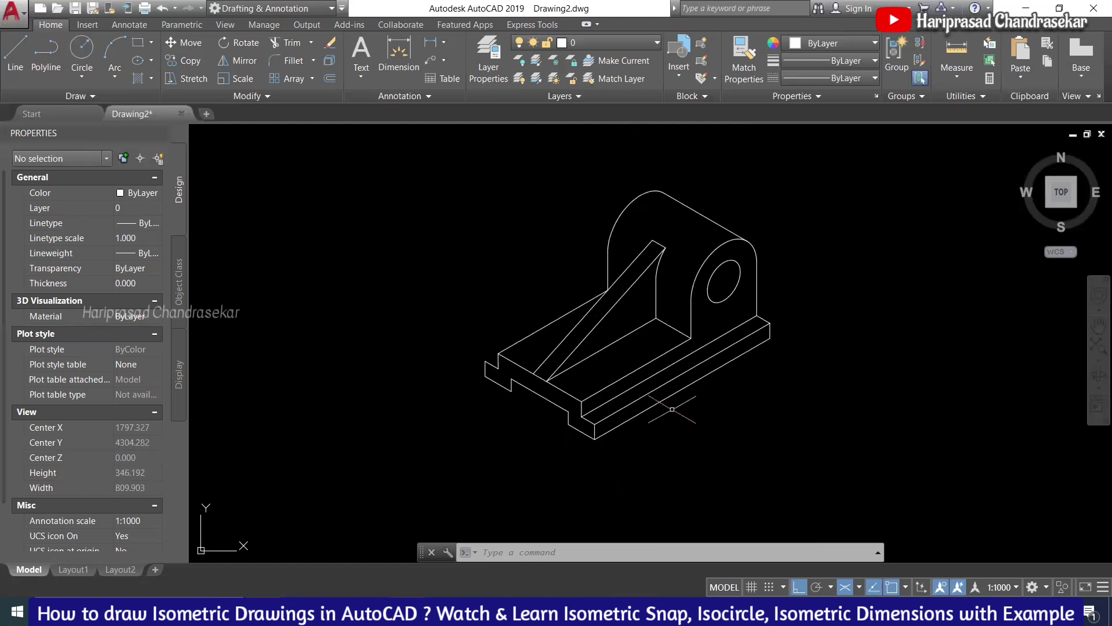
scroll(743, 334, "up", 1)
scroll(593, 380, "up", 1)
scroll(573, 337, "down", 1)
scroll(566, 339, "up", 1)
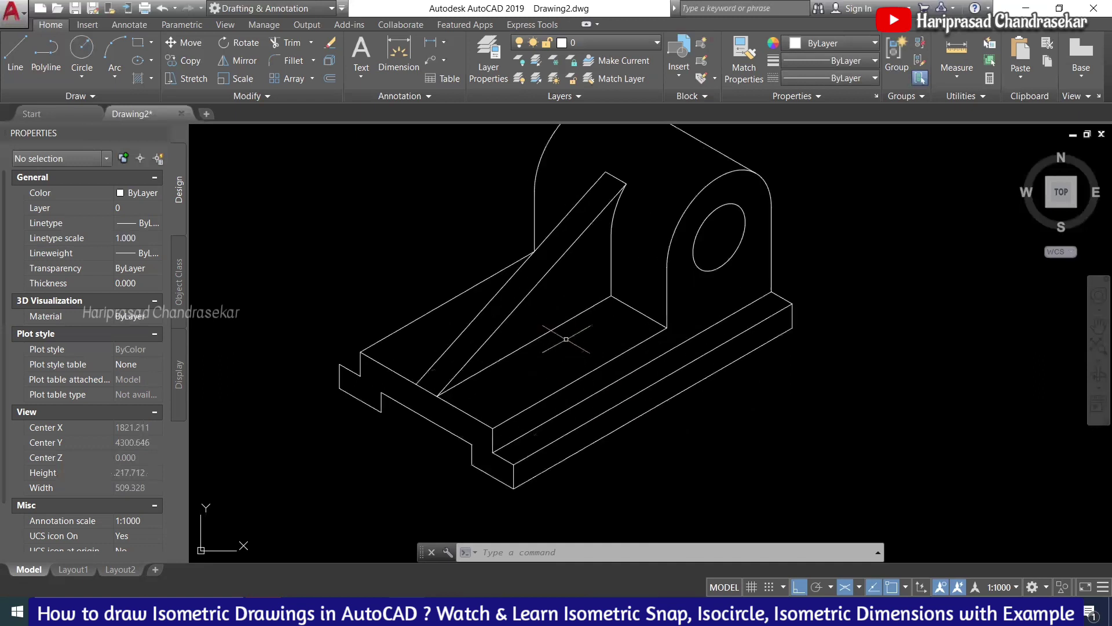
scroll(528, 324, "down", 2)
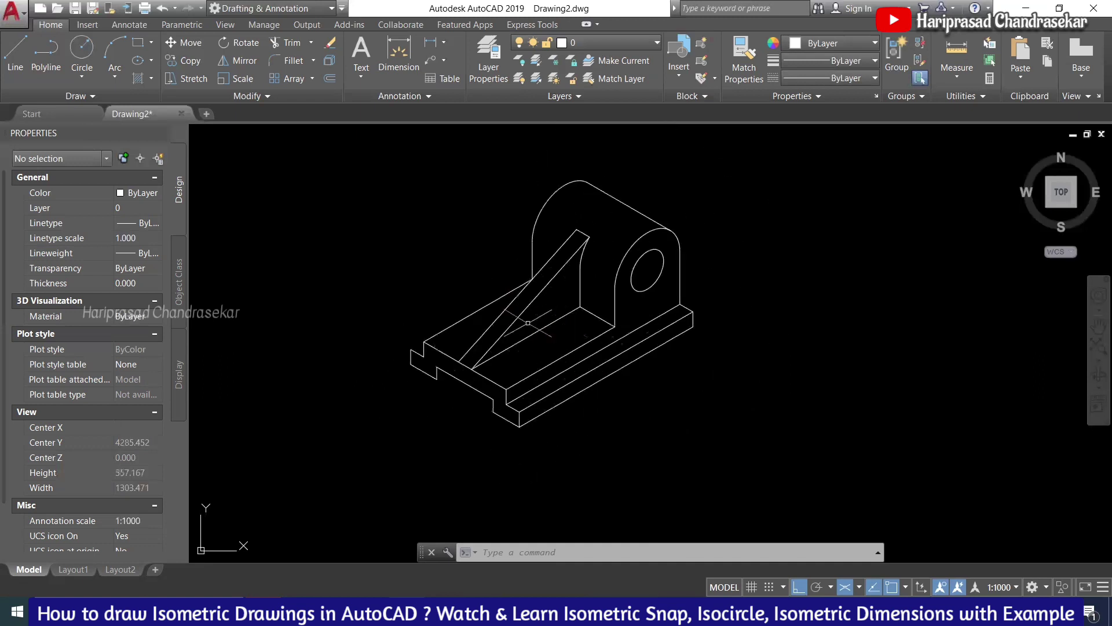
middle_click_drag(528, 322, 564, 316)
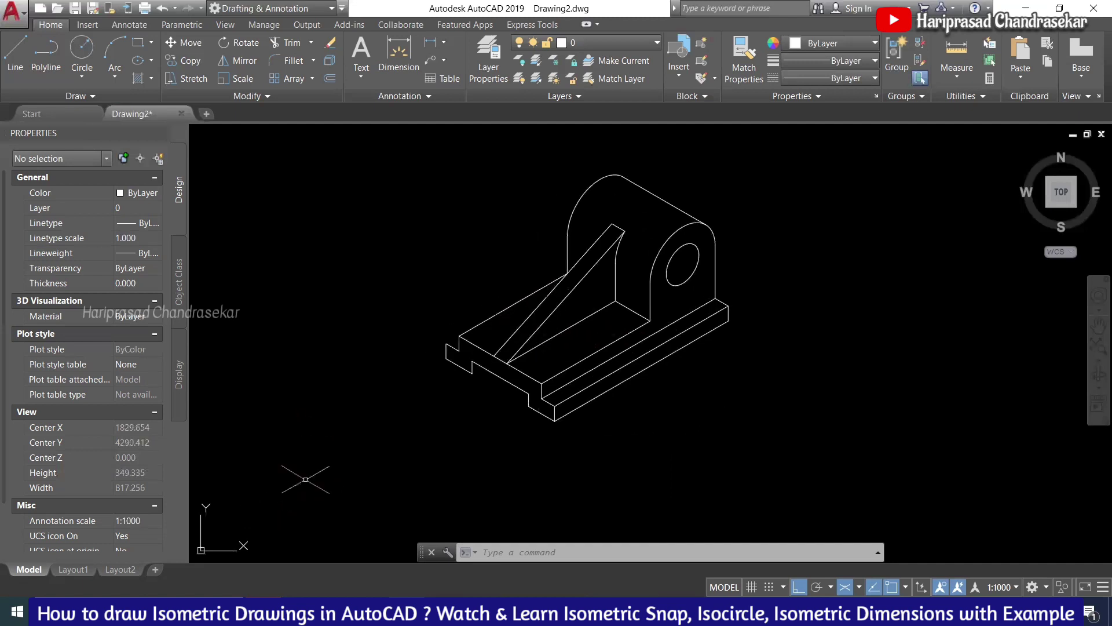
scroll(525, 337, "up", 2)
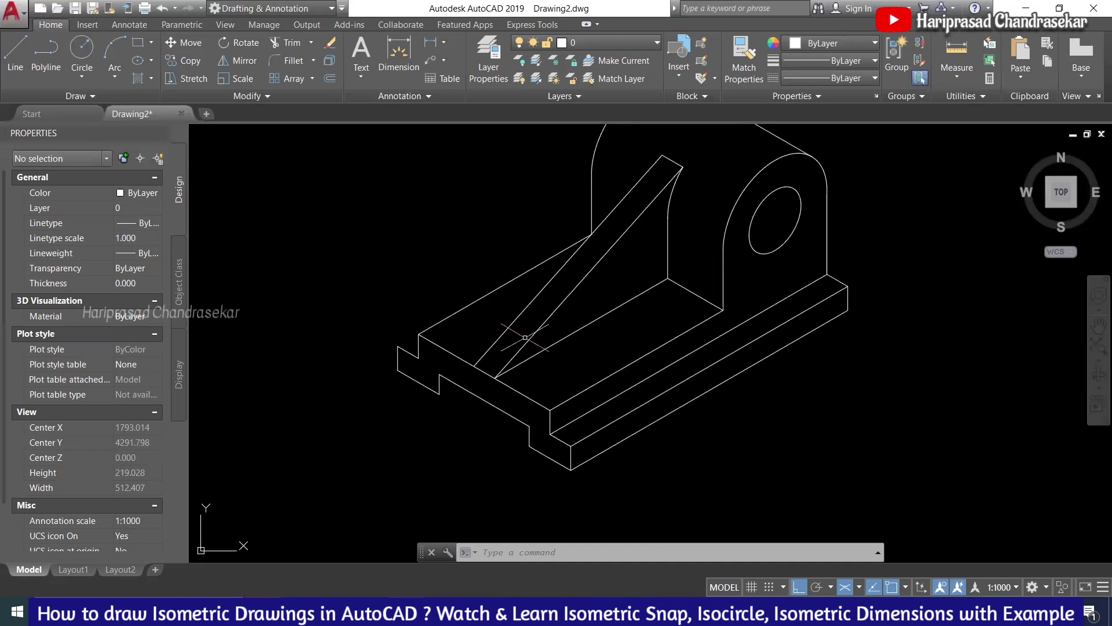
middle_click_drag(605, 283, 599, 286)
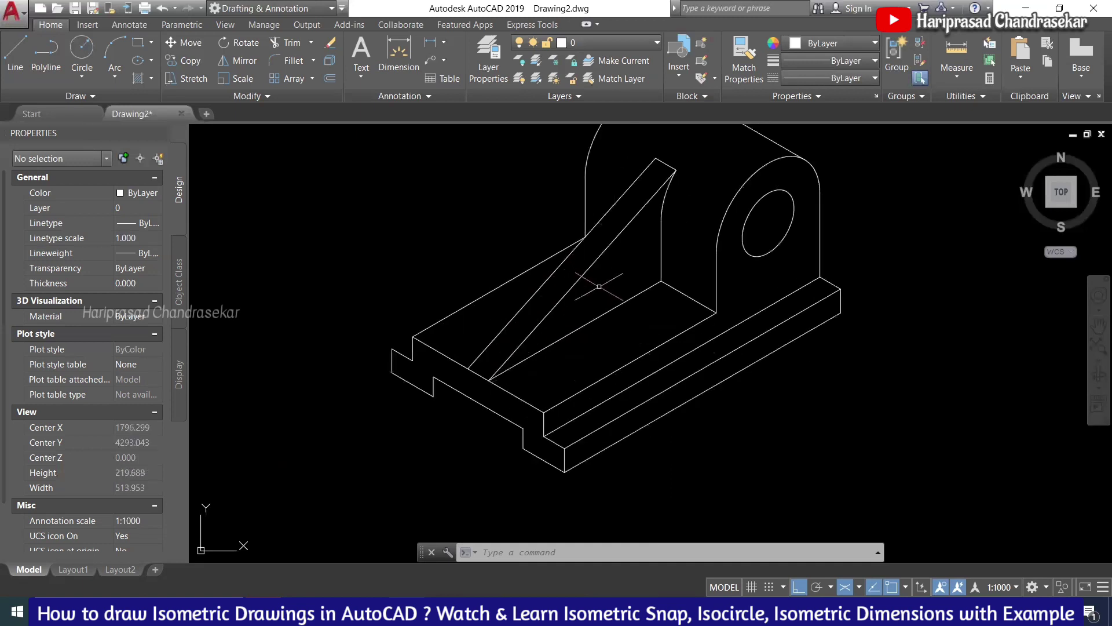
scroll(600, 286, "down", 1)
scroll(616, 271, "up", 1)
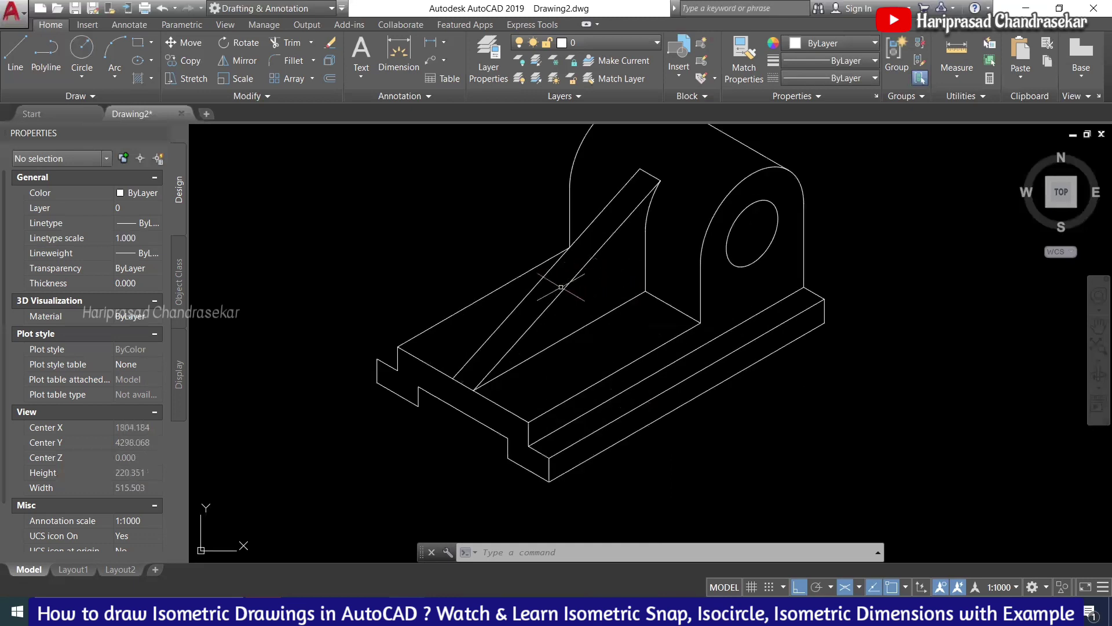
scroll(579, 283, "down", 2)
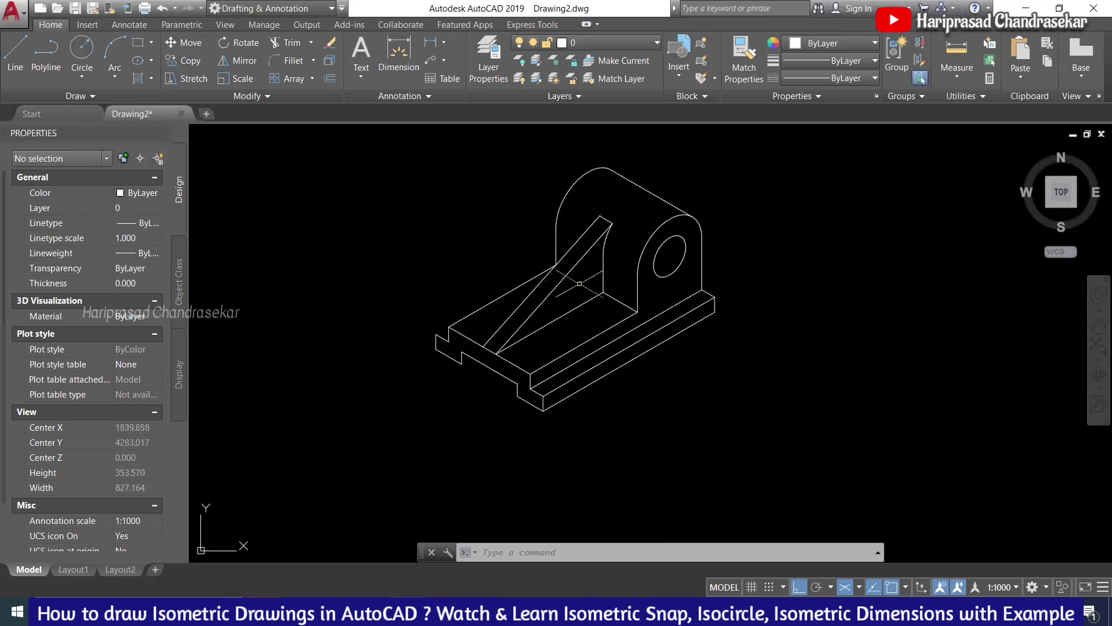
scroll(430, 243, "up", 2)
scroll(429, 243, "down", 1)
scroll(437, 266, "up", 1)
scroll(386, 235, "down", 1)
scroll(412, 237, "up", 1)
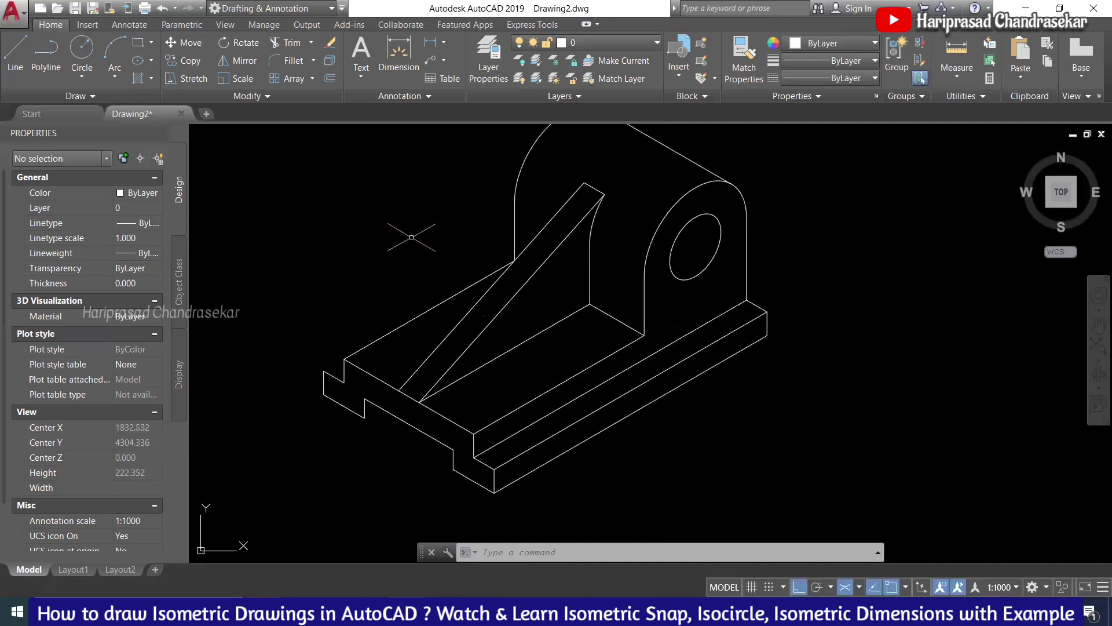
scroll(428, 229, "down", 2)
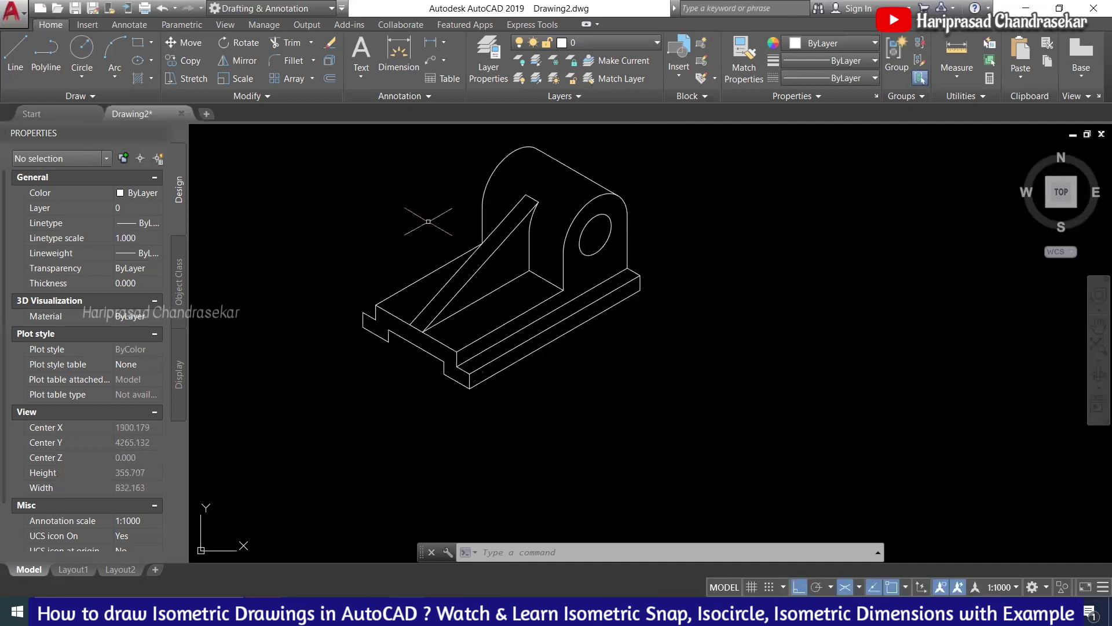
- Add an aligned dimension along the base's long lower front edge, placed just outside the edge
type("d")
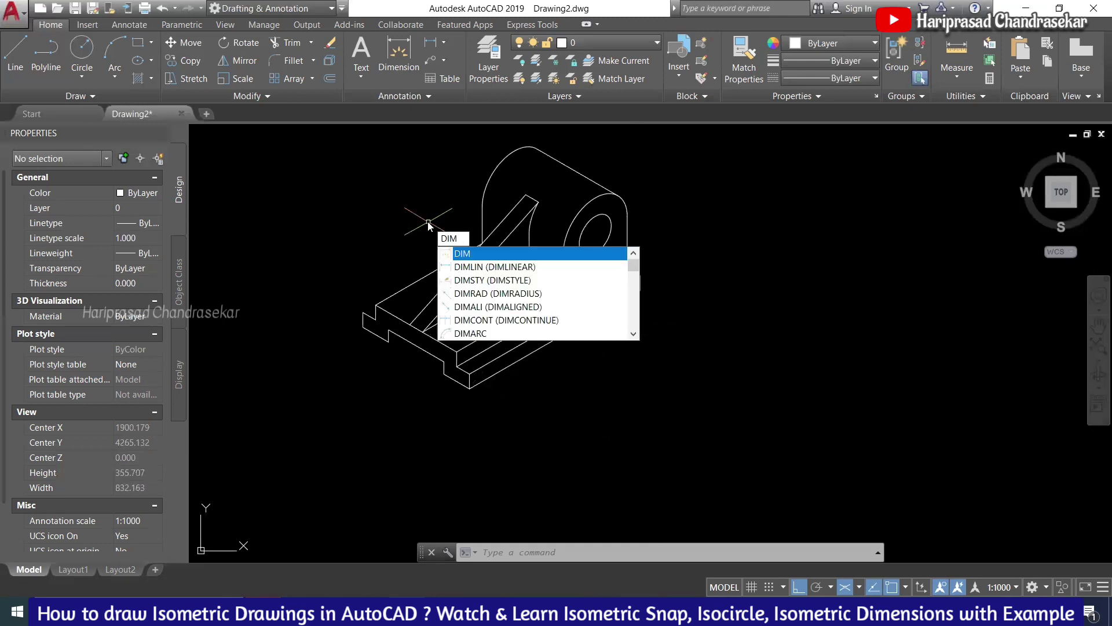
type("imali")
key("Return")
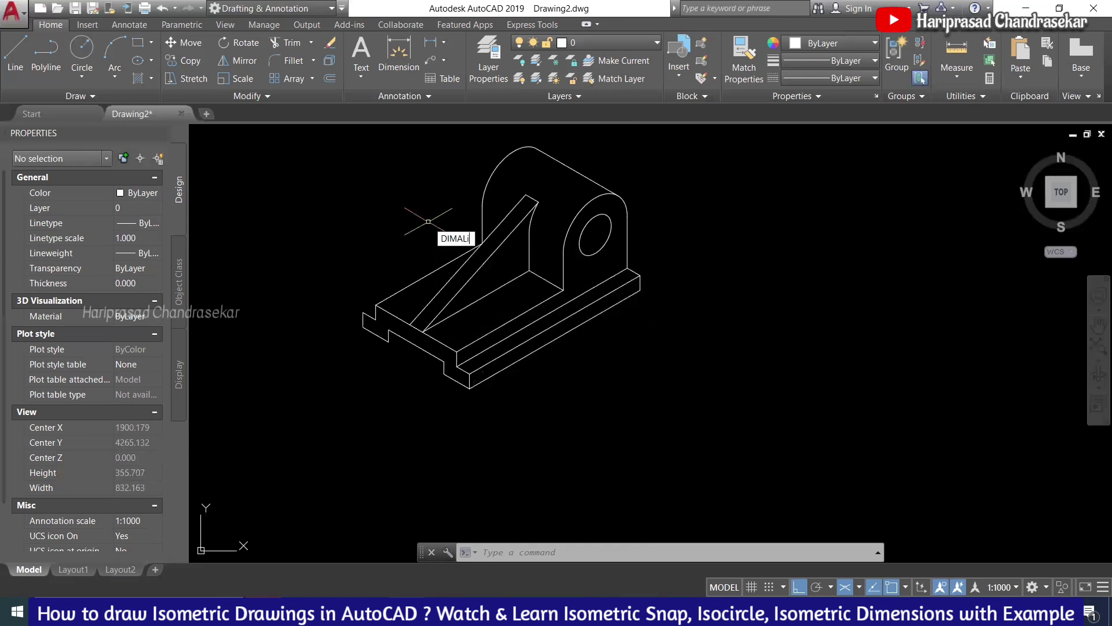
left_click(466, 386)
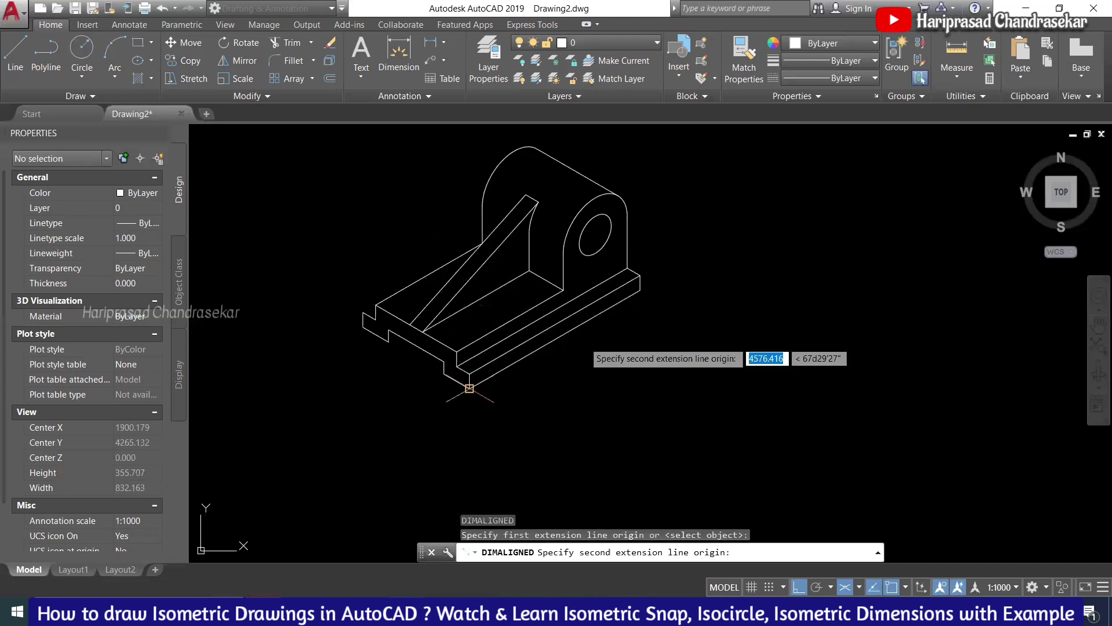
left_click(639, 282)
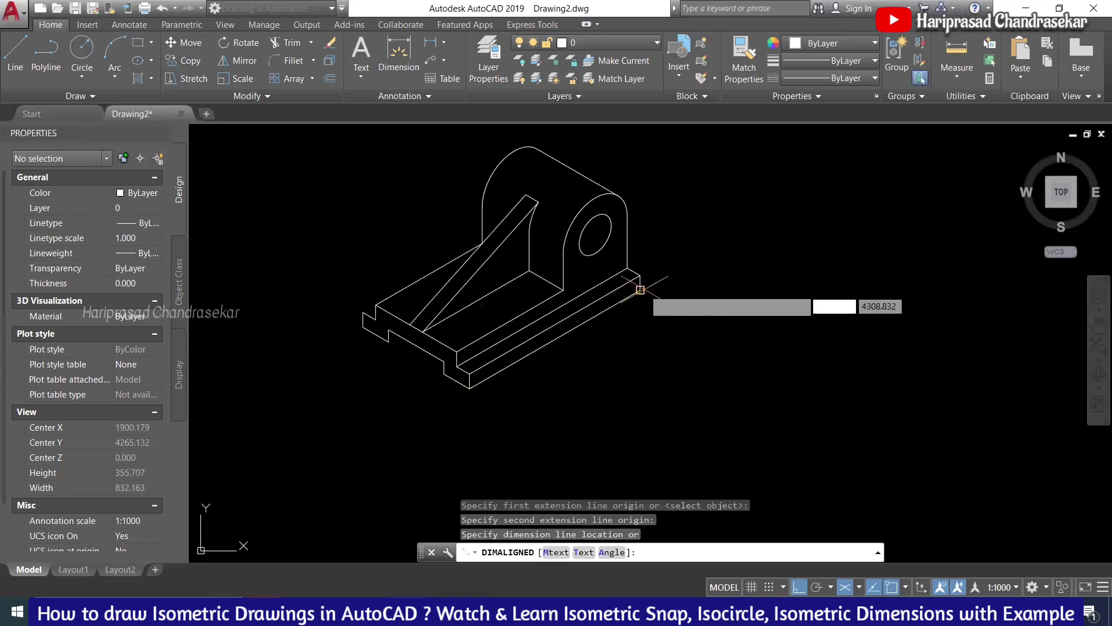
left_click(650, 324)
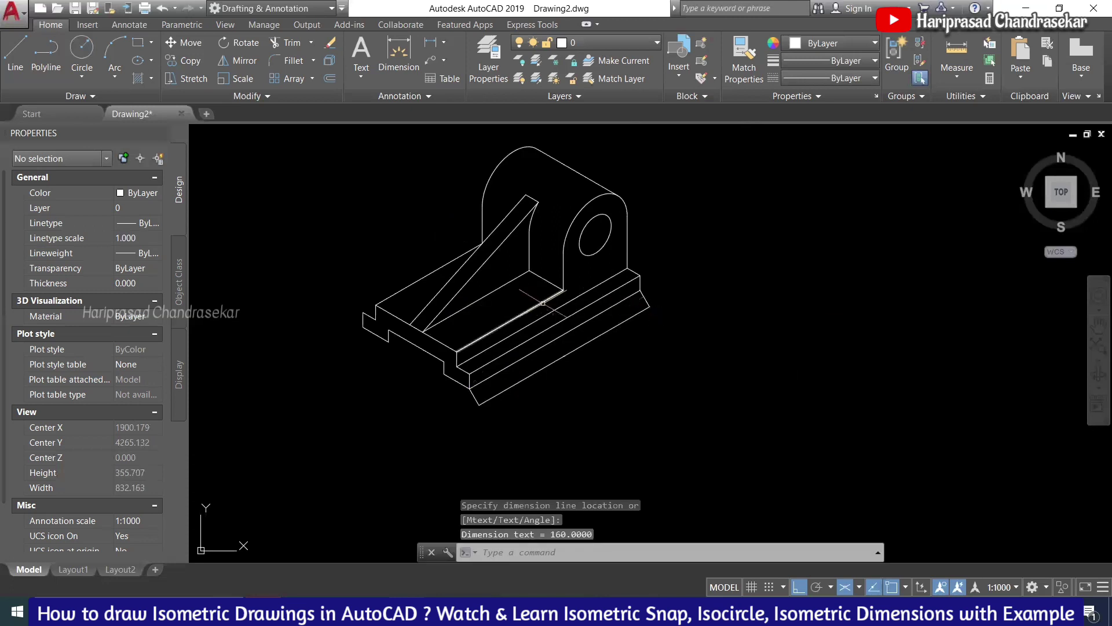
- Set the Annotative dimension style's linear precision to 0 and make that style current
type("D")
key("Return")
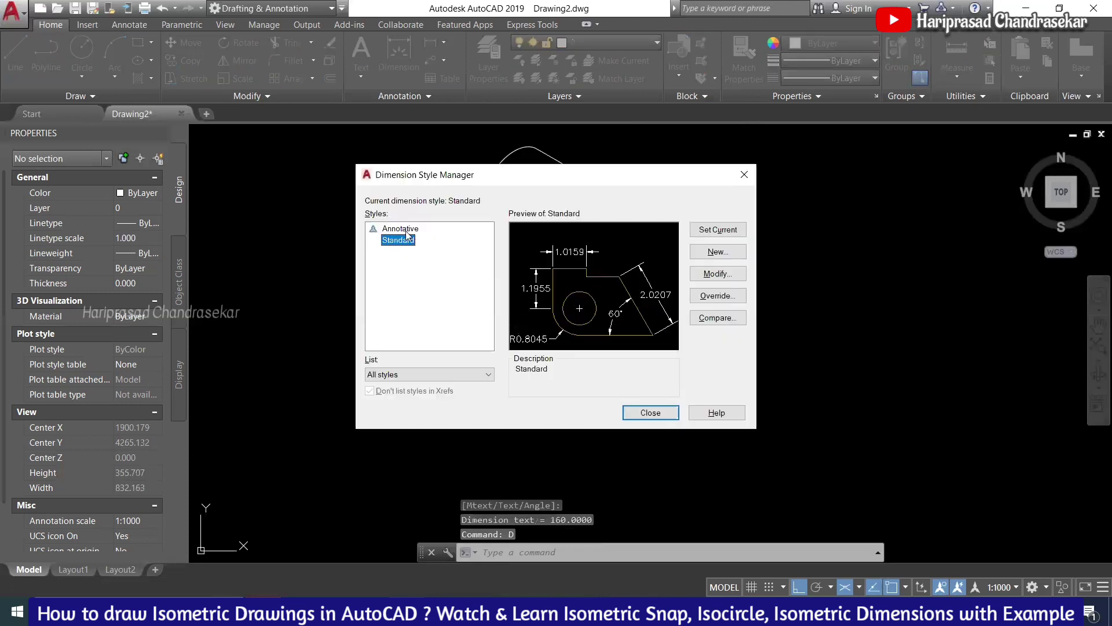
left_click(707, 274)
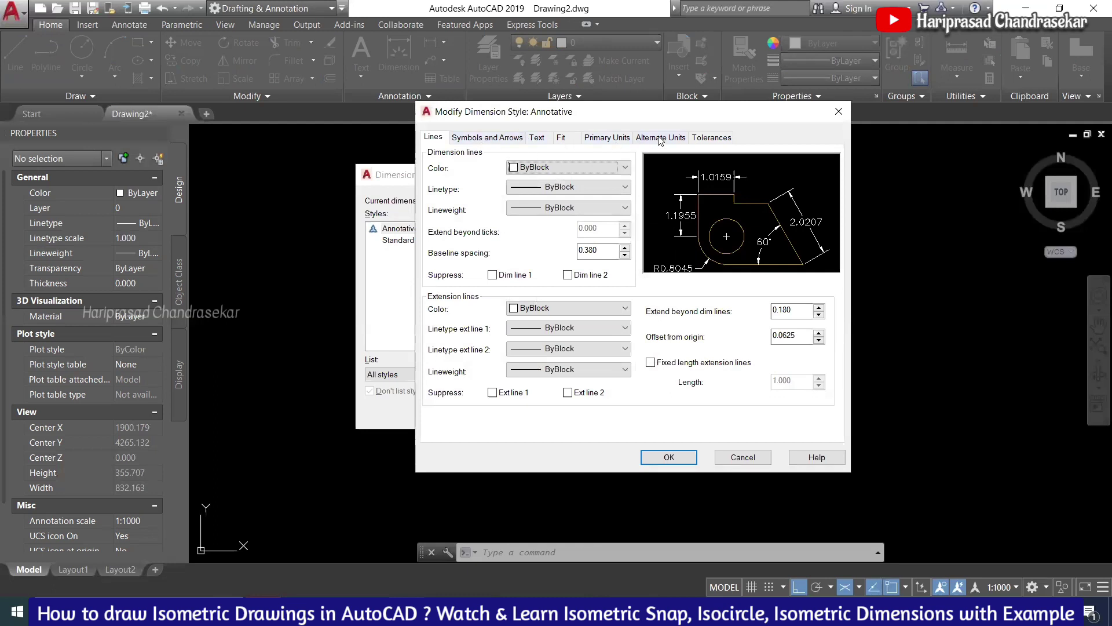
left_click(623, 138)
left_click(556, 187)
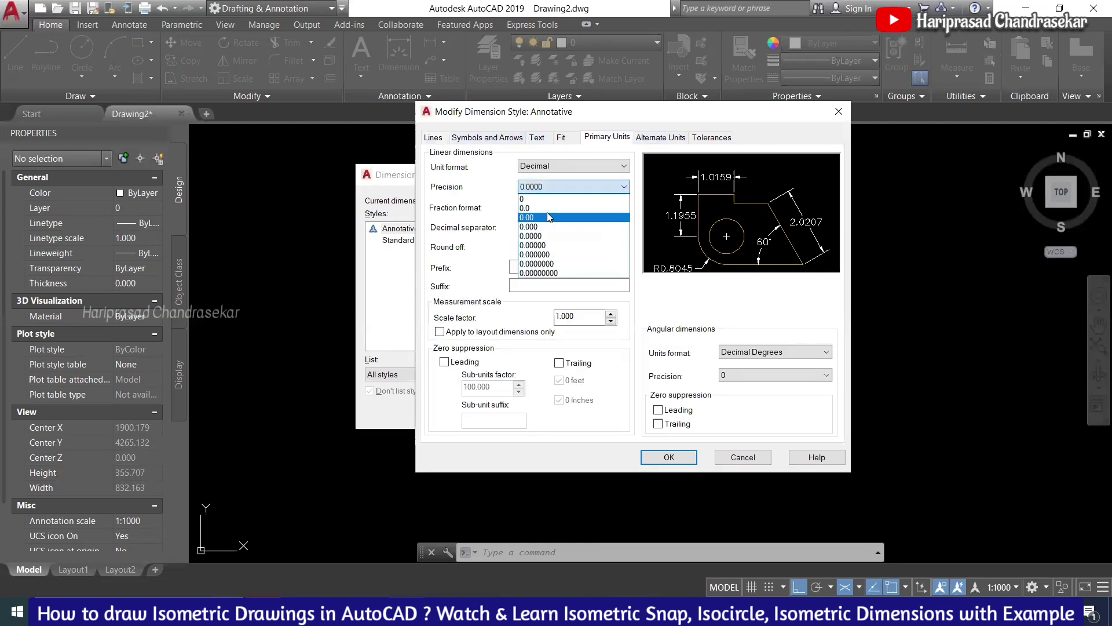
left_click(551, 199)
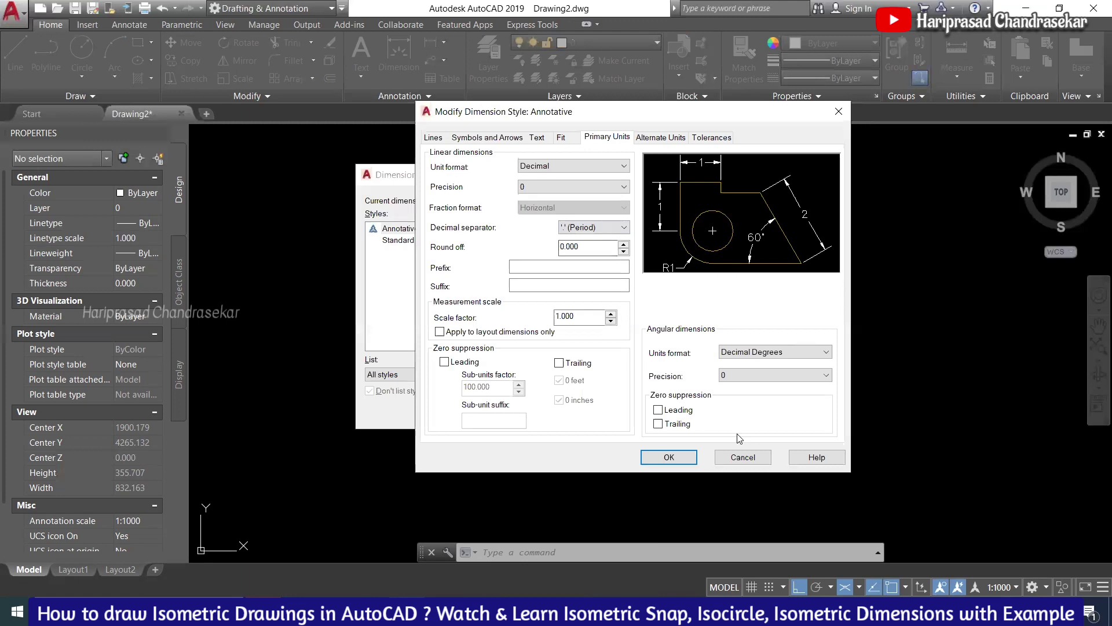
left_click(669, 457)
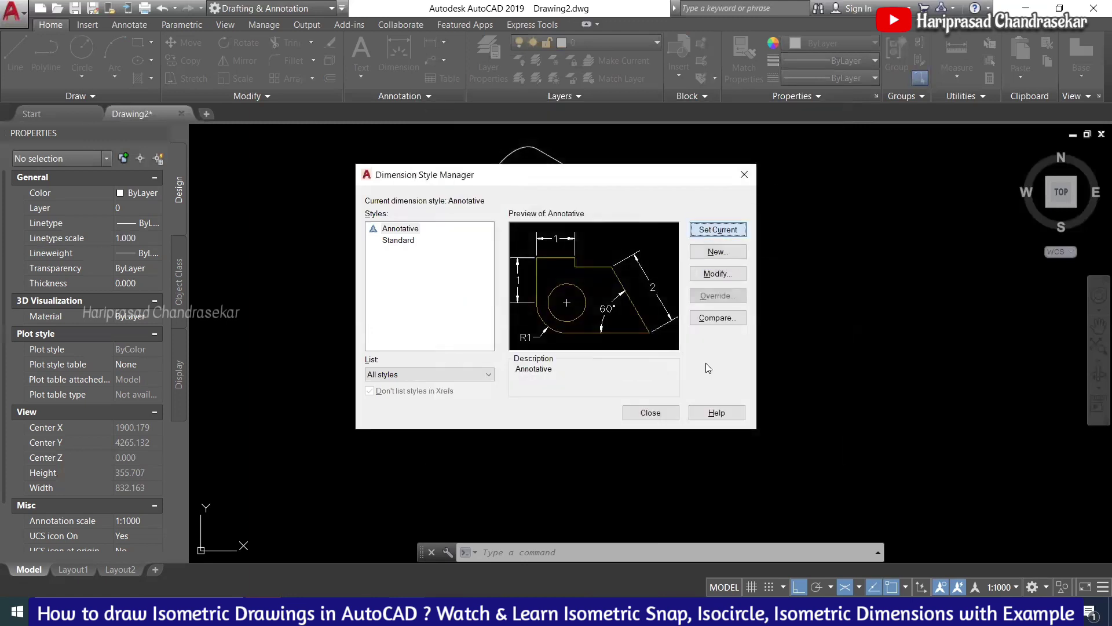
left_click(651, 412)
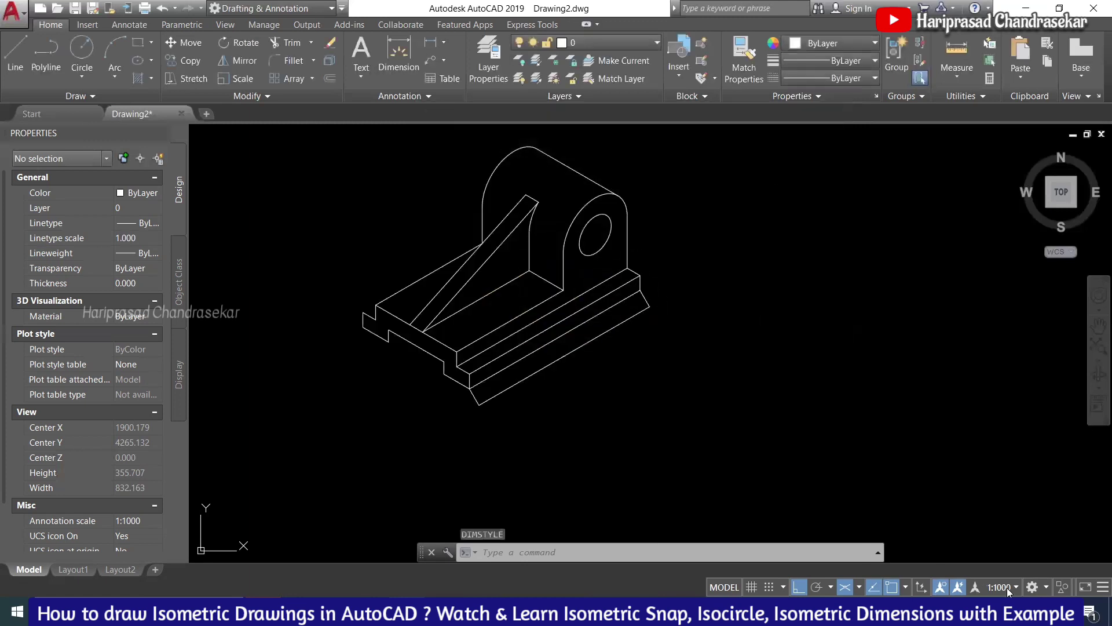
- Try annotation scales of 1:20, 1:2 and 1:200 and check the size of the base dimension's text
left_click(1007, 588)
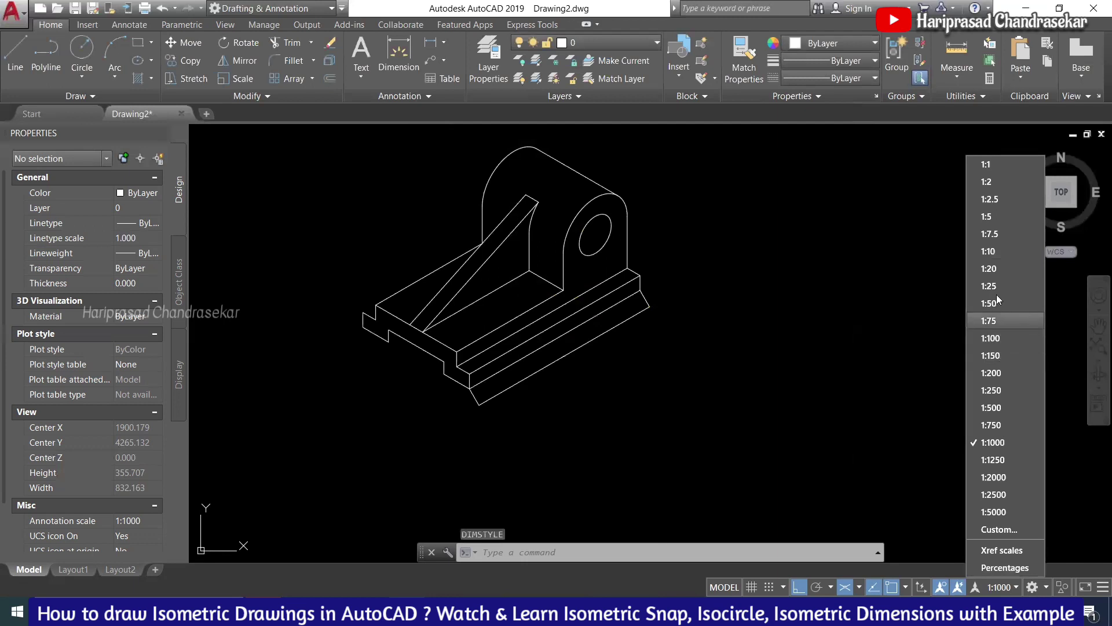
left_click(994, 265)
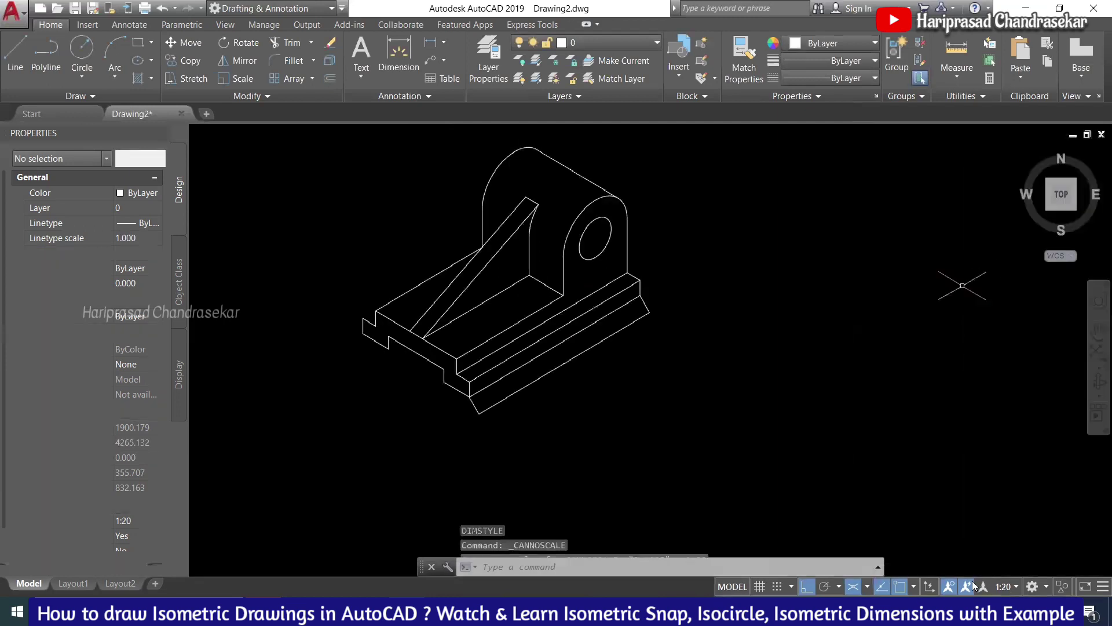
left_click(1008, 588)
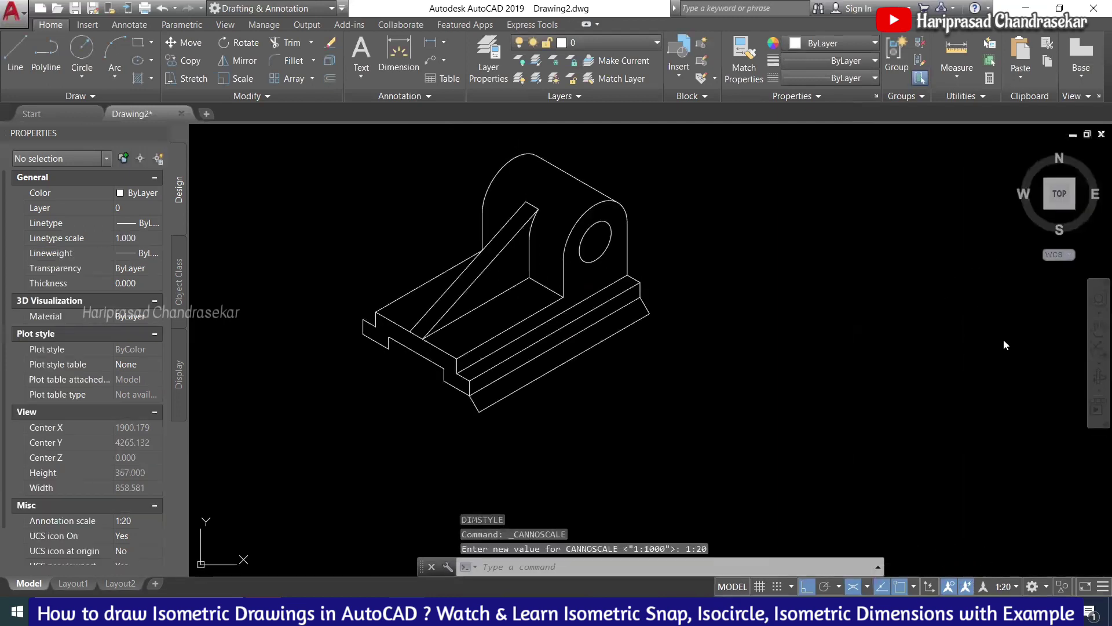
left_click(986, 186)
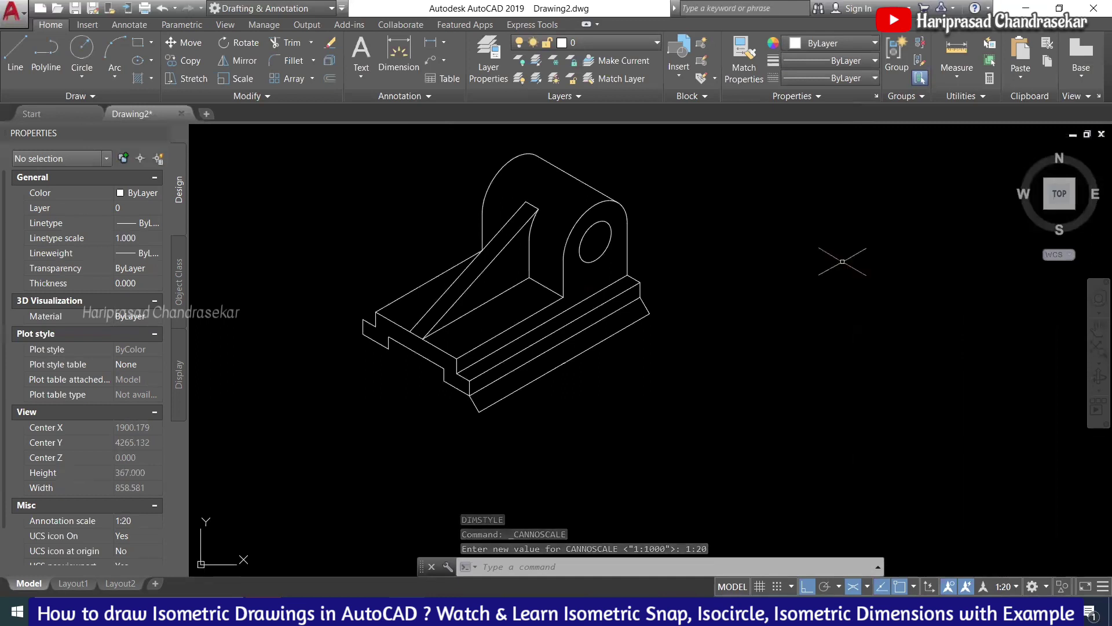
left_click(1007, 586)
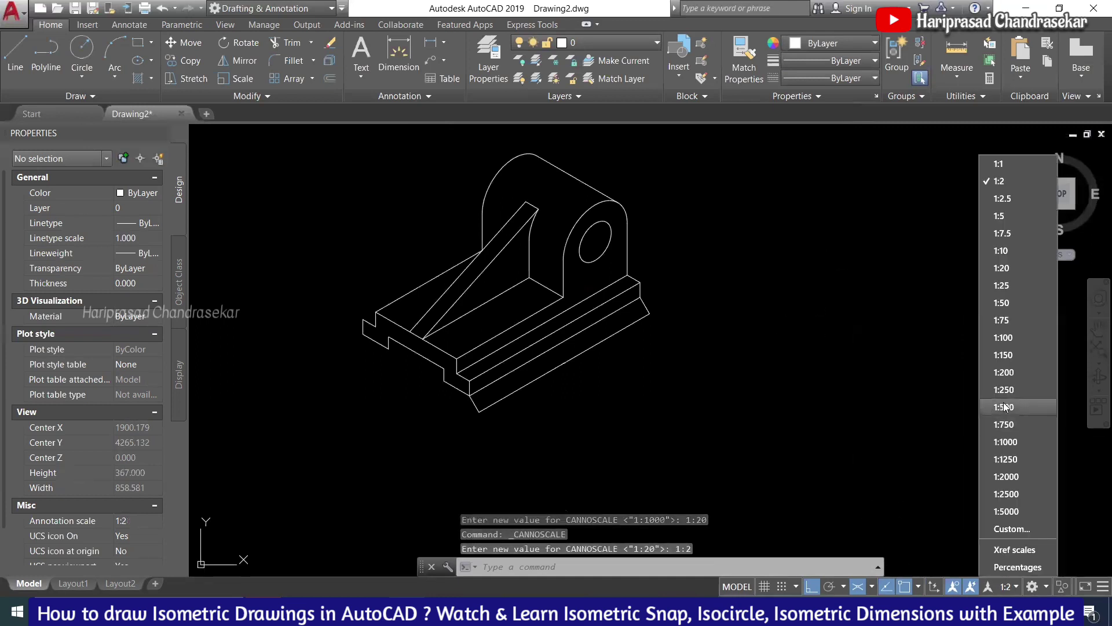
left_click(1014, 370)
scroll(623, 303, "up", 10)
scroll(643, 371, "up", 3)
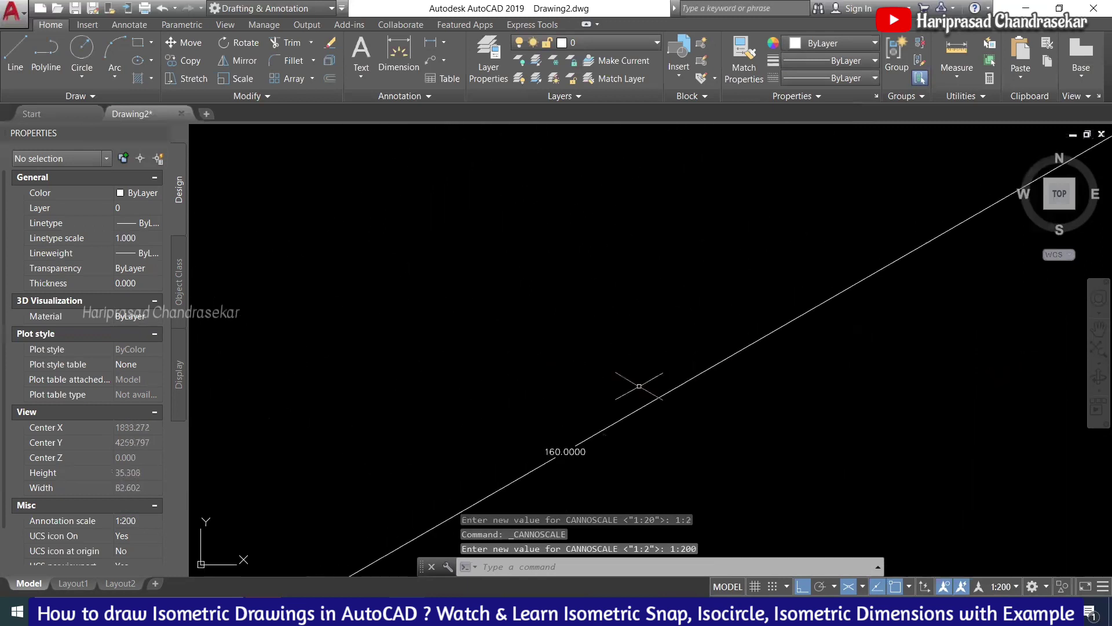
scroll(614, 380, "down", 5)
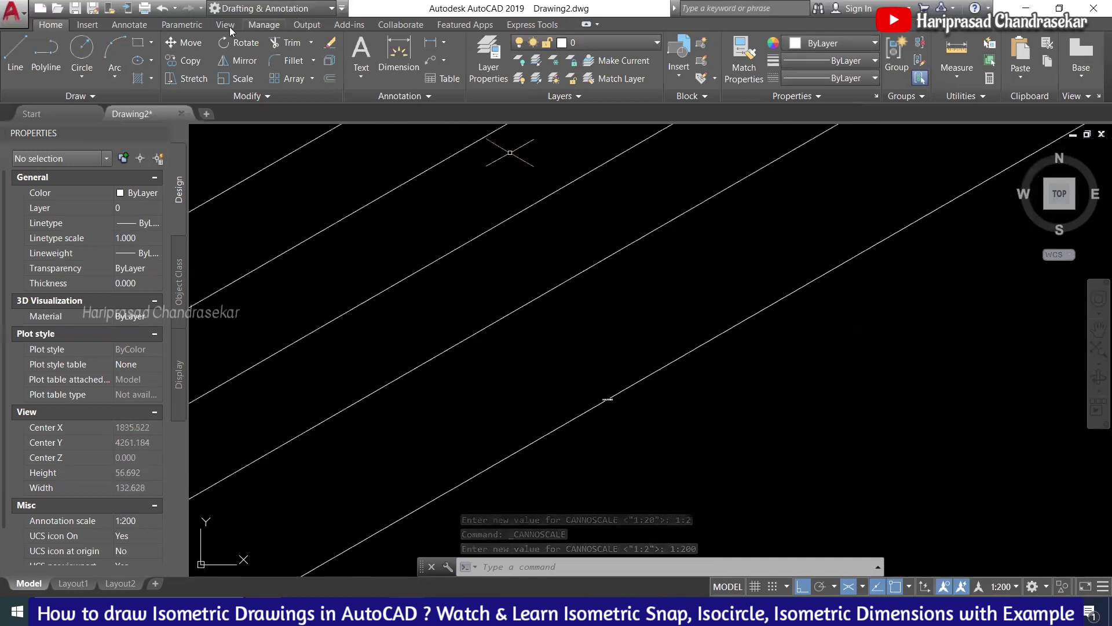
- Update the base's long-edge dimension to the current Annotative dimension style
left_click(132, 25)
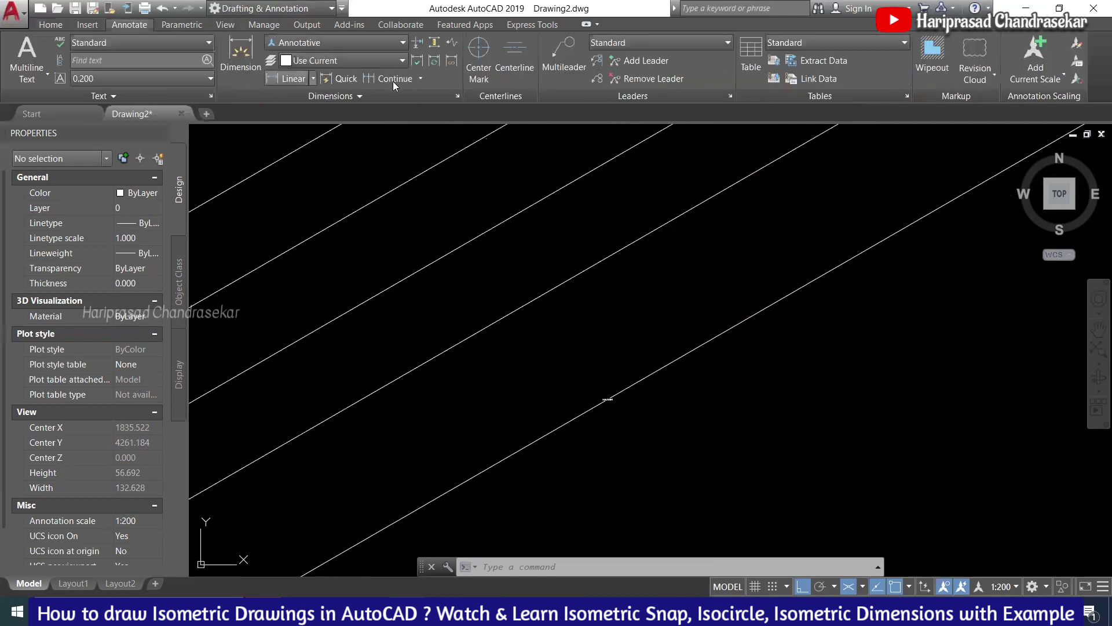
left_click(434, 61)
left_click(792, 331)
left_click(638, 297)
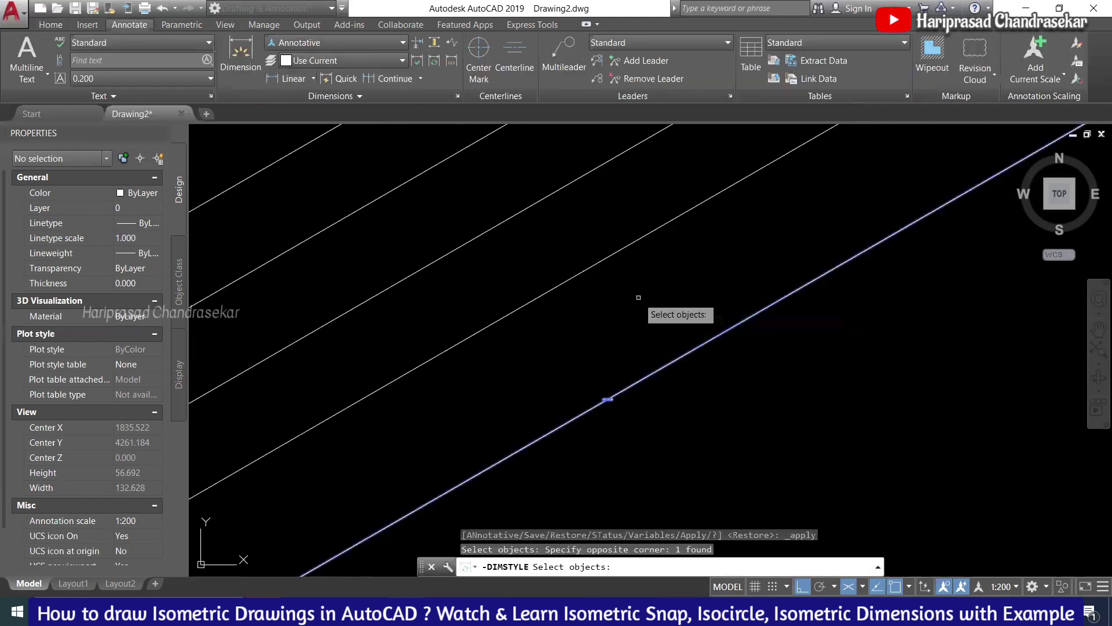
key("Return")
scroll(635, 298, "down", 4)
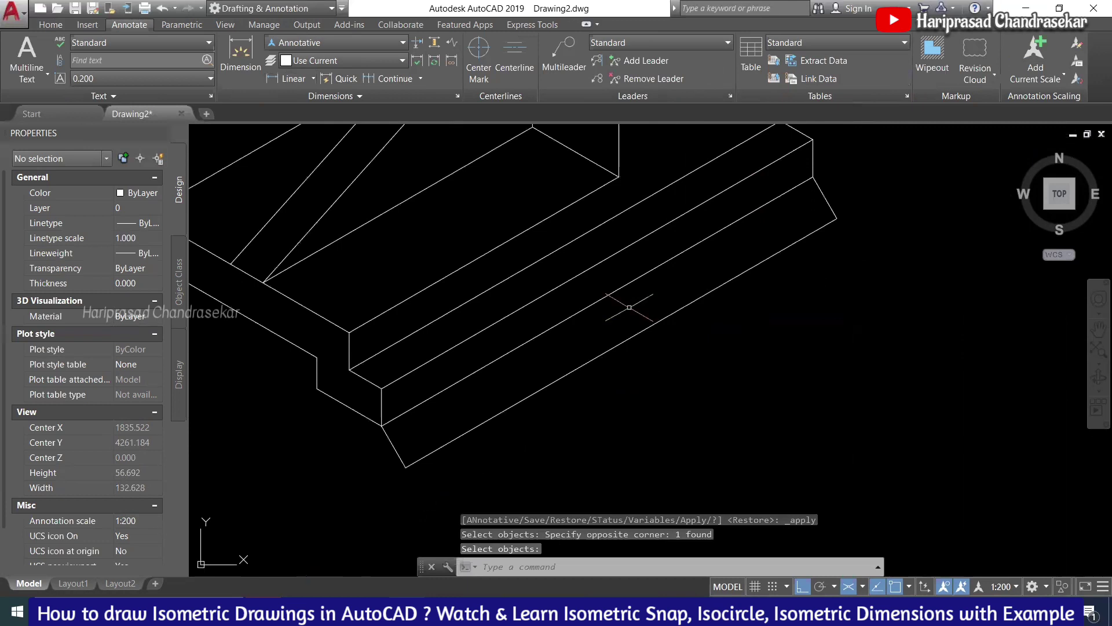
- Try annotation scales of 1:10, 1:1250 and 1:5000 on the base's long-edge dimension
left_click(1002, 586)
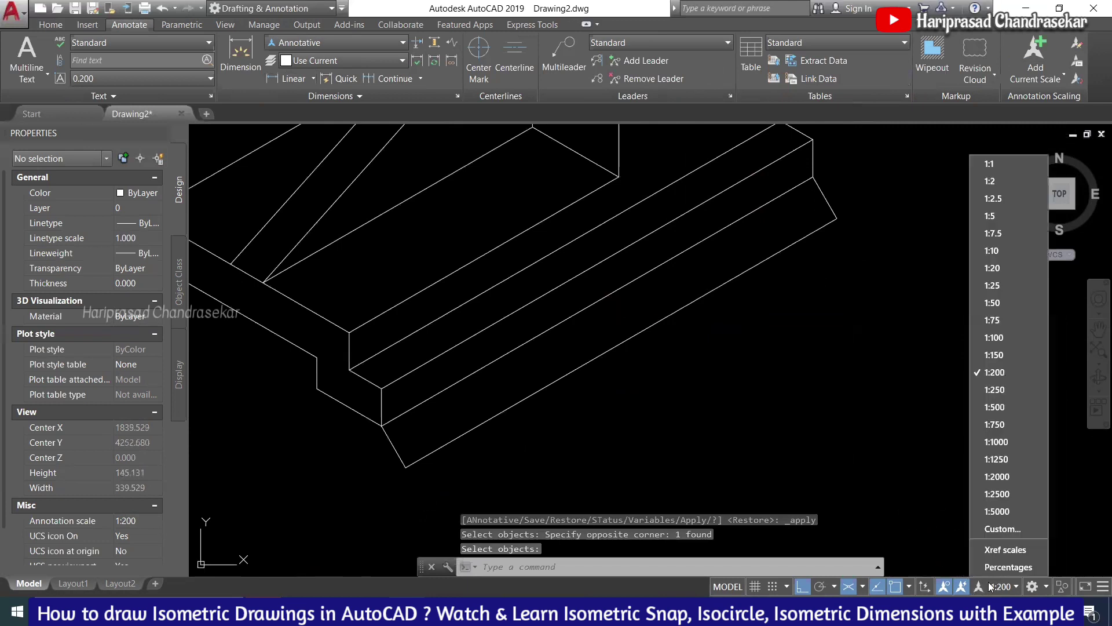
key("Escape")
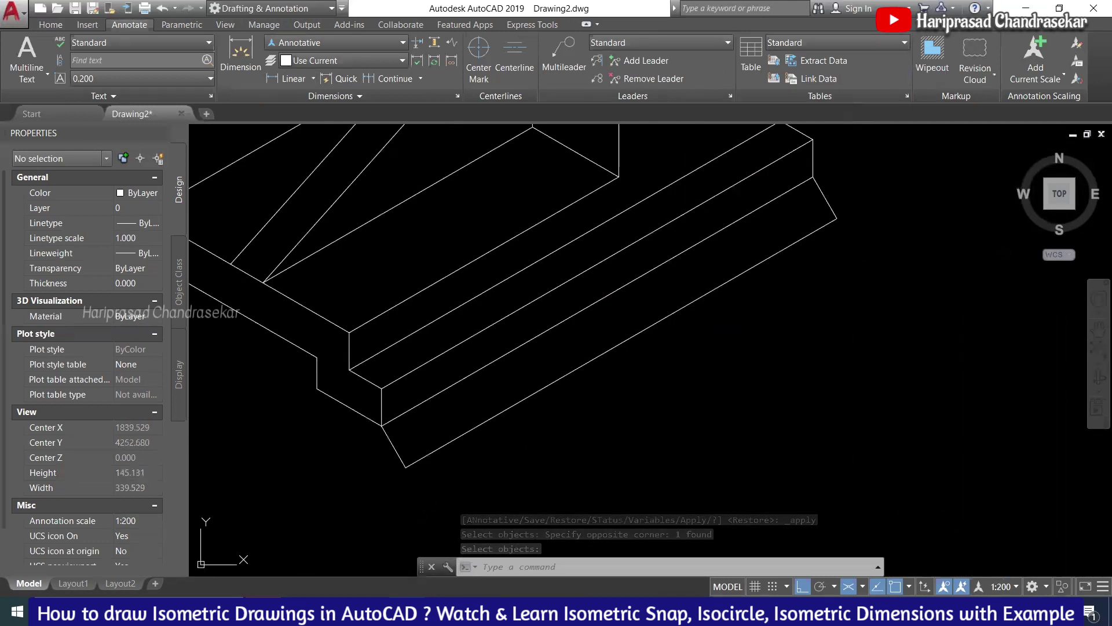
left_click(992, 548)
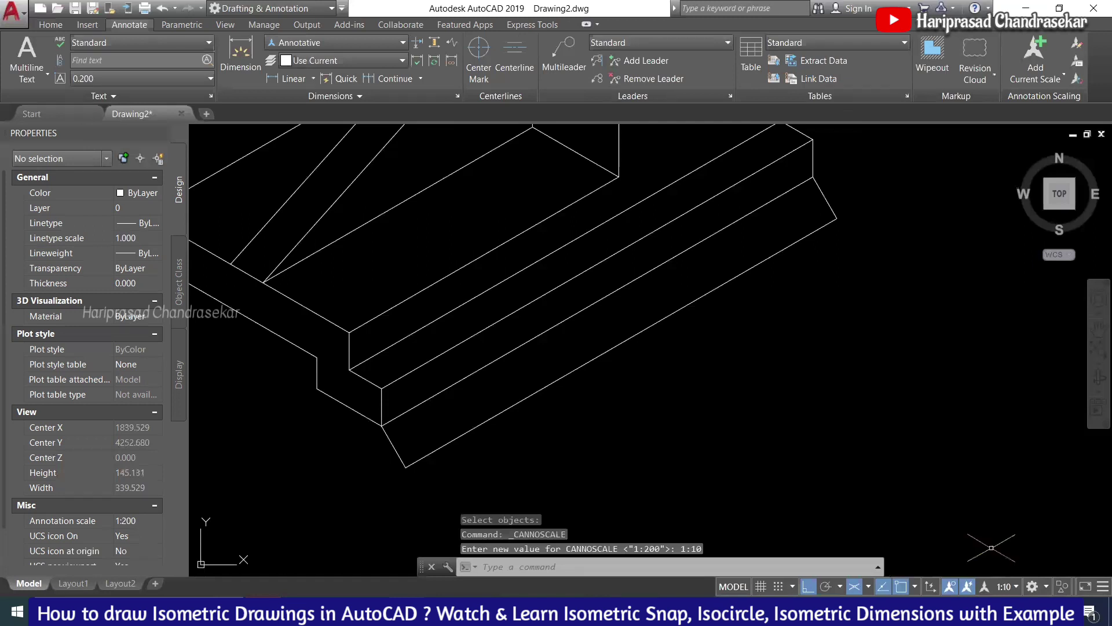
left_click(993, 458)
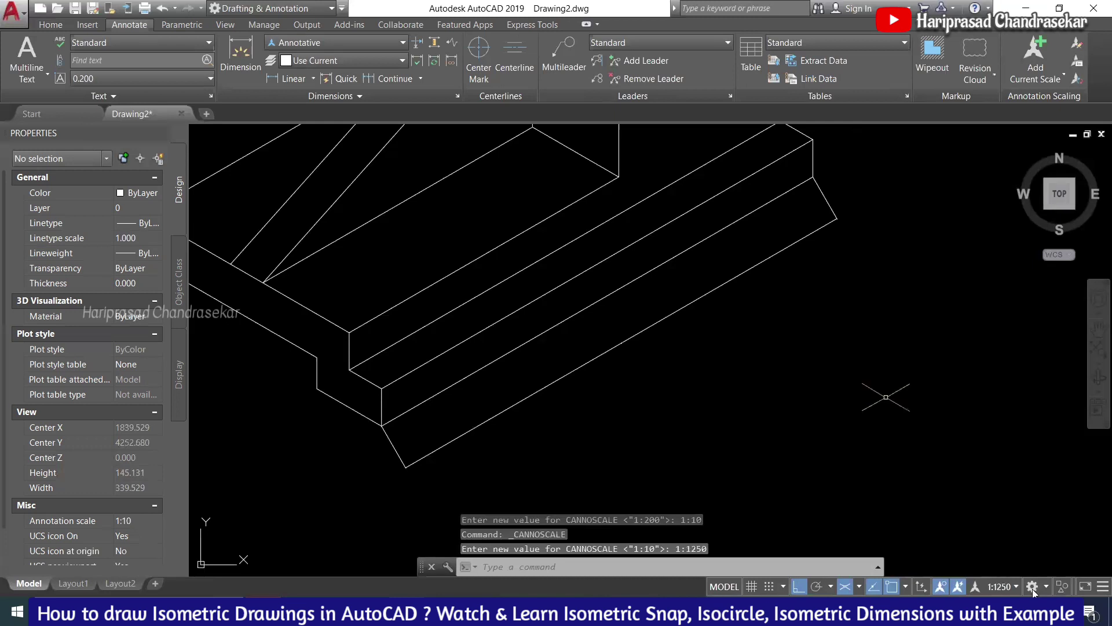
left_click(1006, 587)
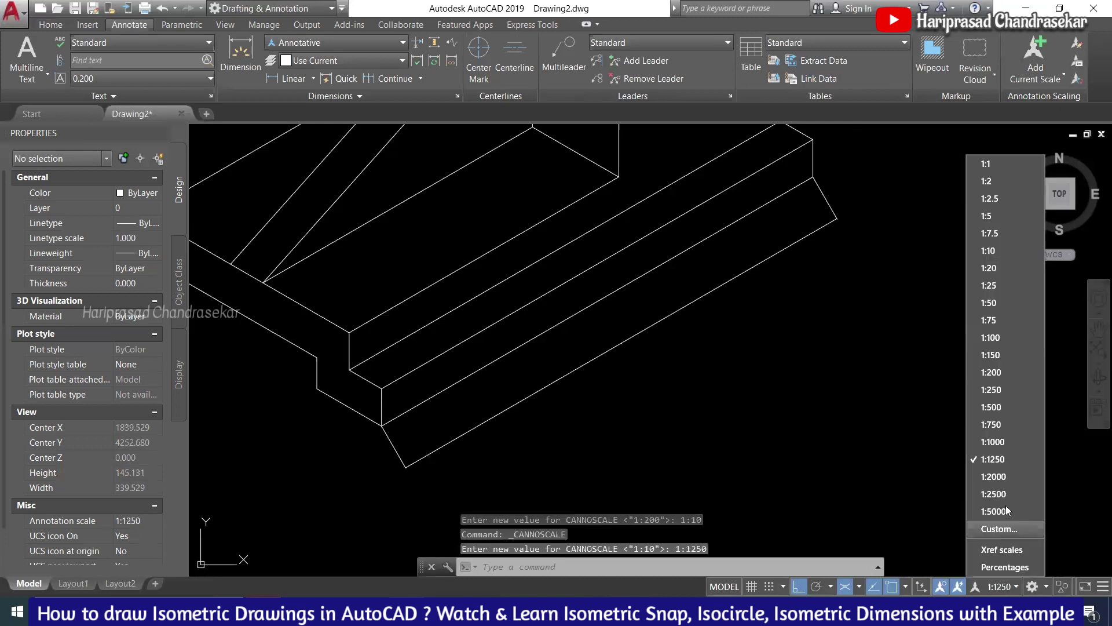
key("Escape")
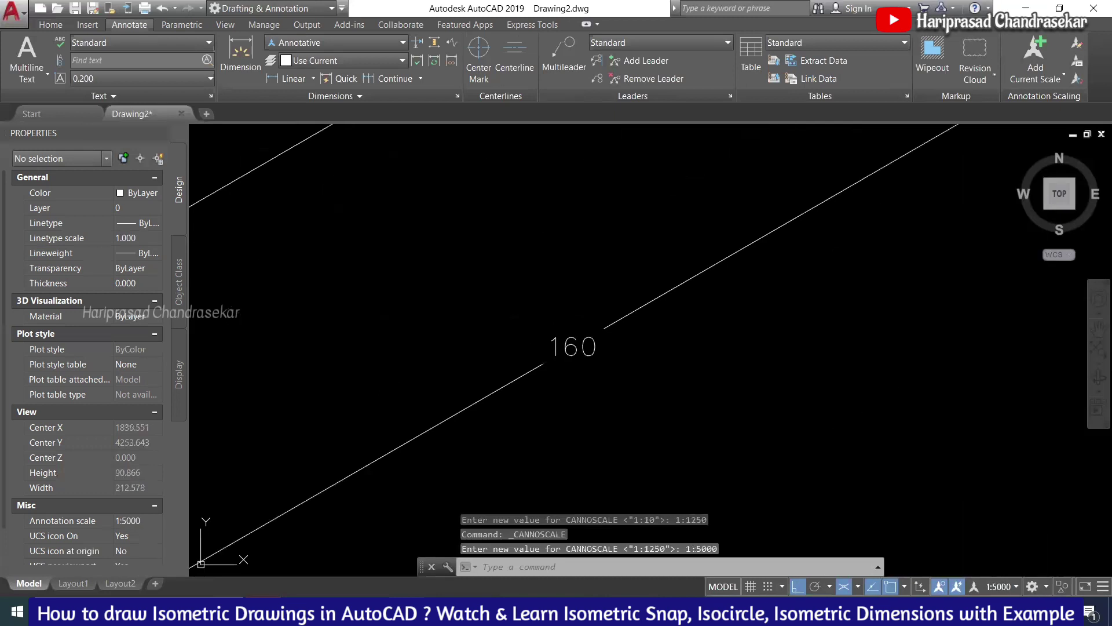
- Set the drawing's annotation scale to 1:50
left_click(998, 587)
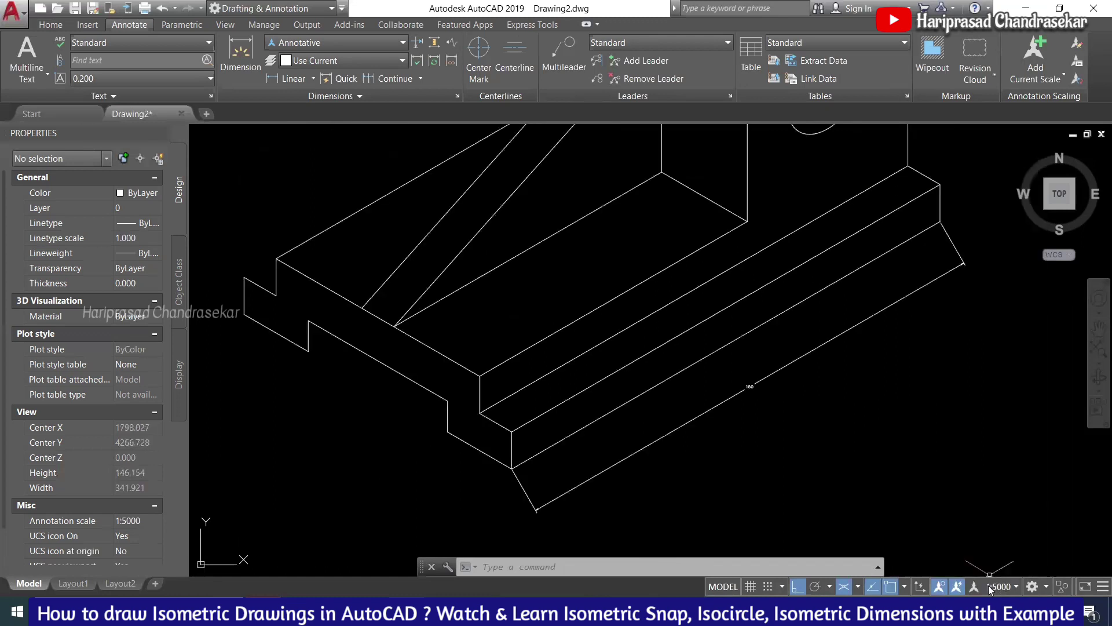
left_click(993, 587)
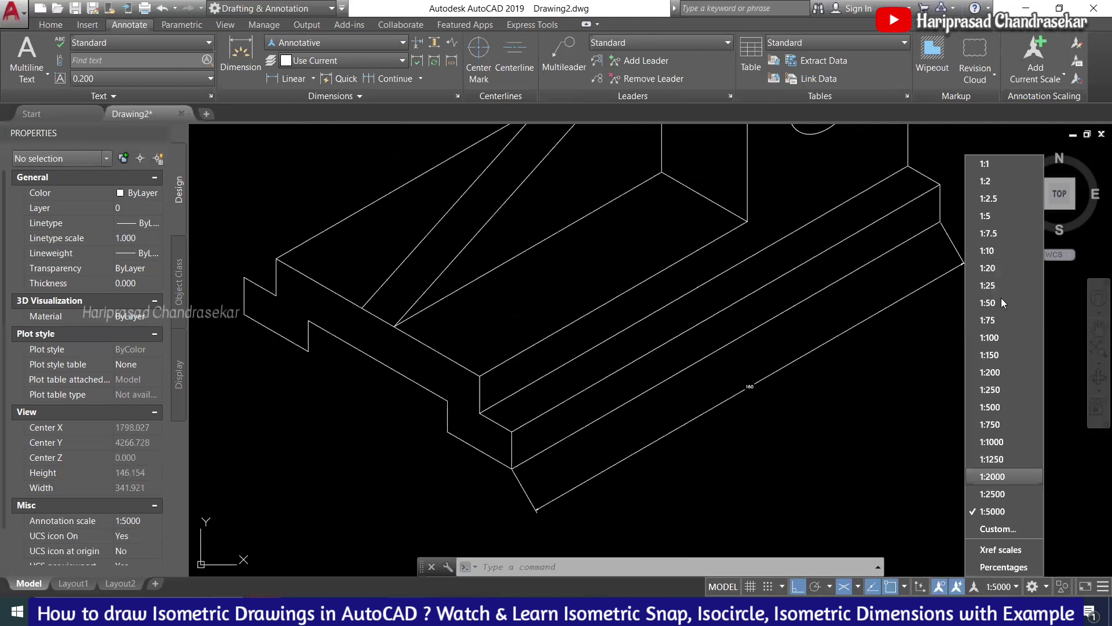
key("Escape")
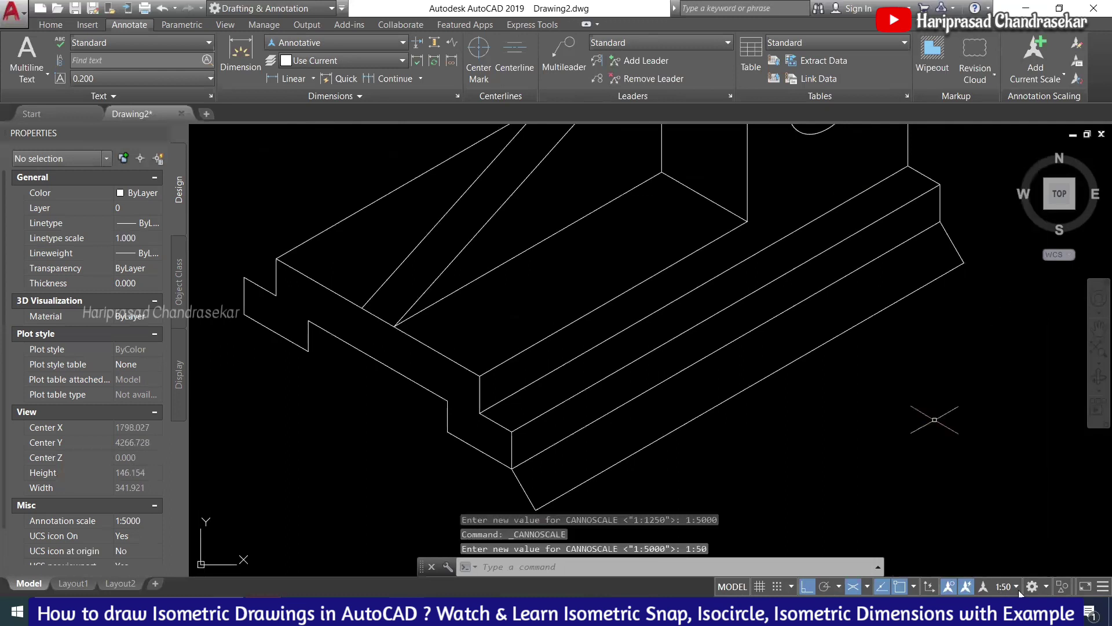
- Add a custom scale named 1:10000 to the drawing's scale list, with 1 paper unit equal to 10000 drawing units
left_click(1011, 586)
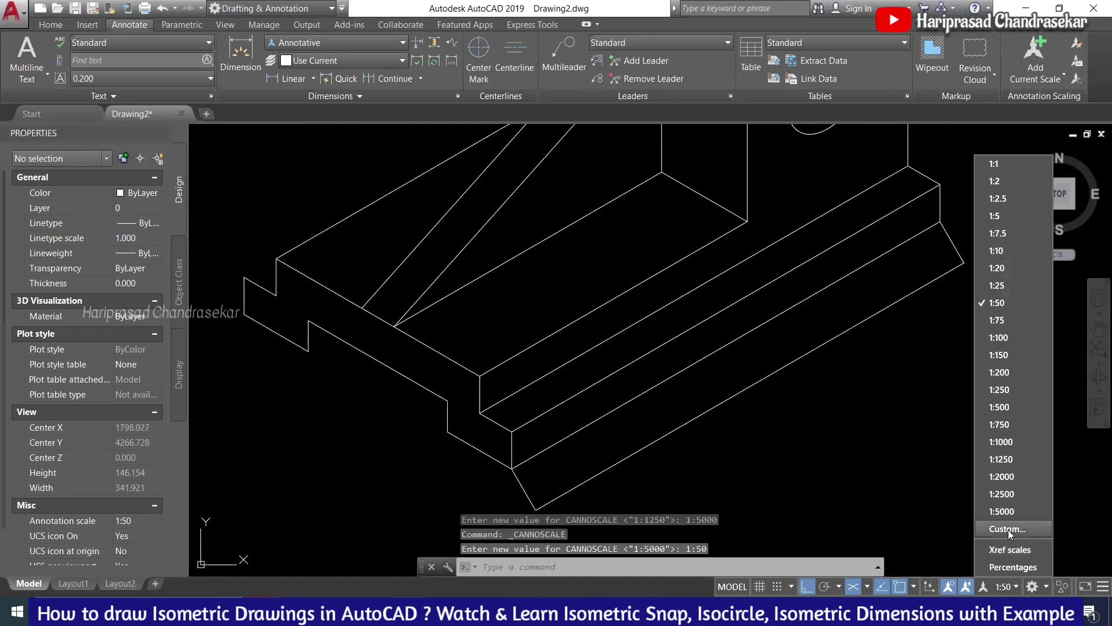
key("Escape")
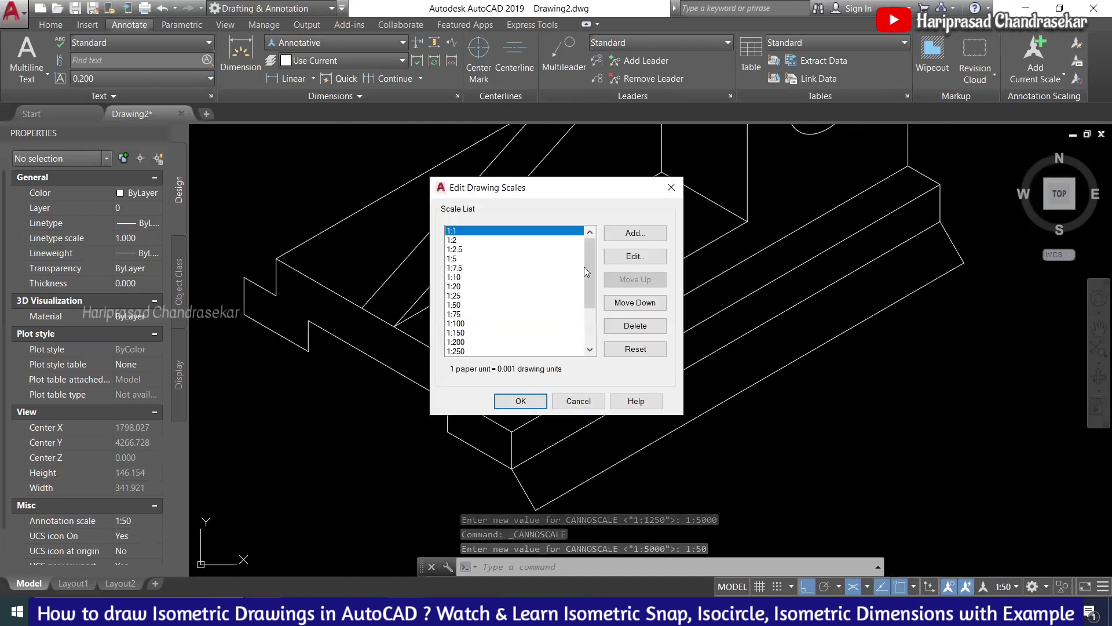
scroll(588, 351, "down", 3)
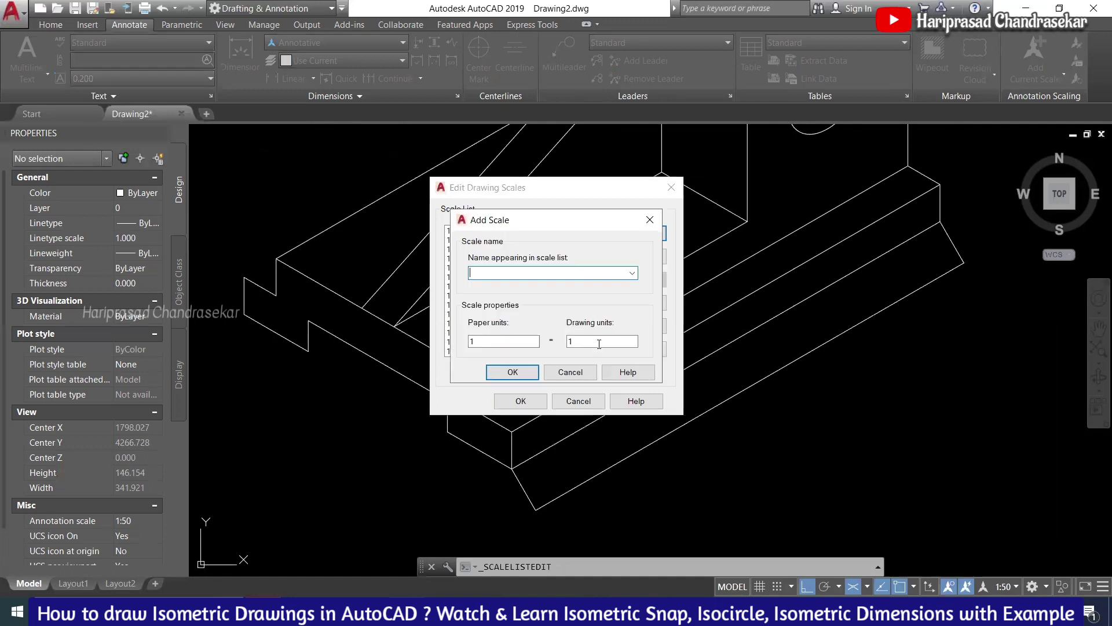
left_click(599, 344)
type("0000")
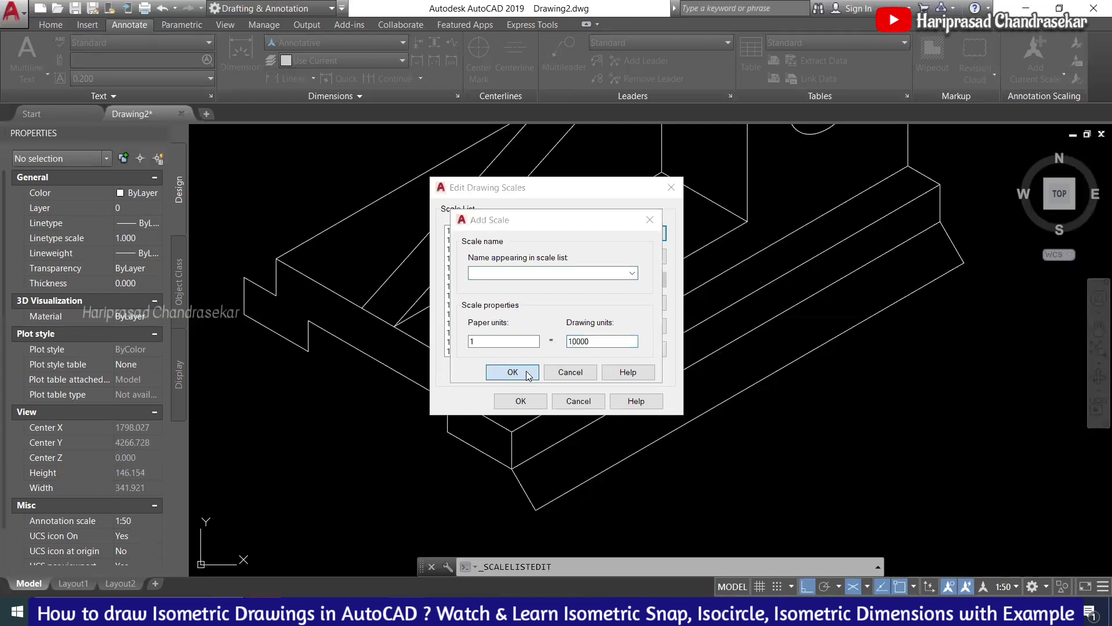
left_click(634, 325)
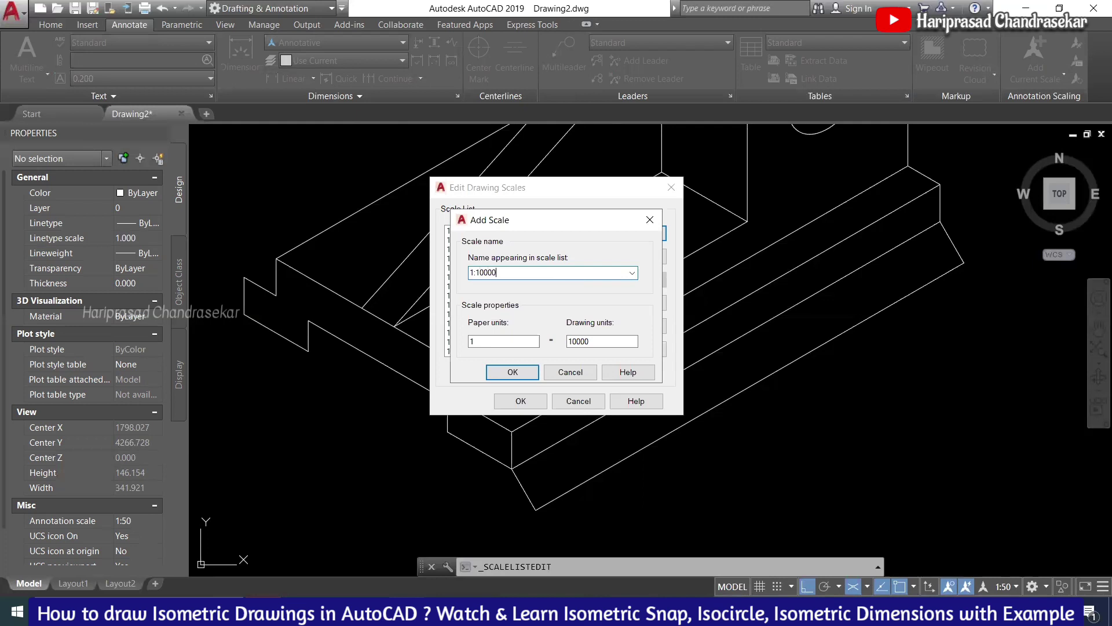
left_click(512, 372)
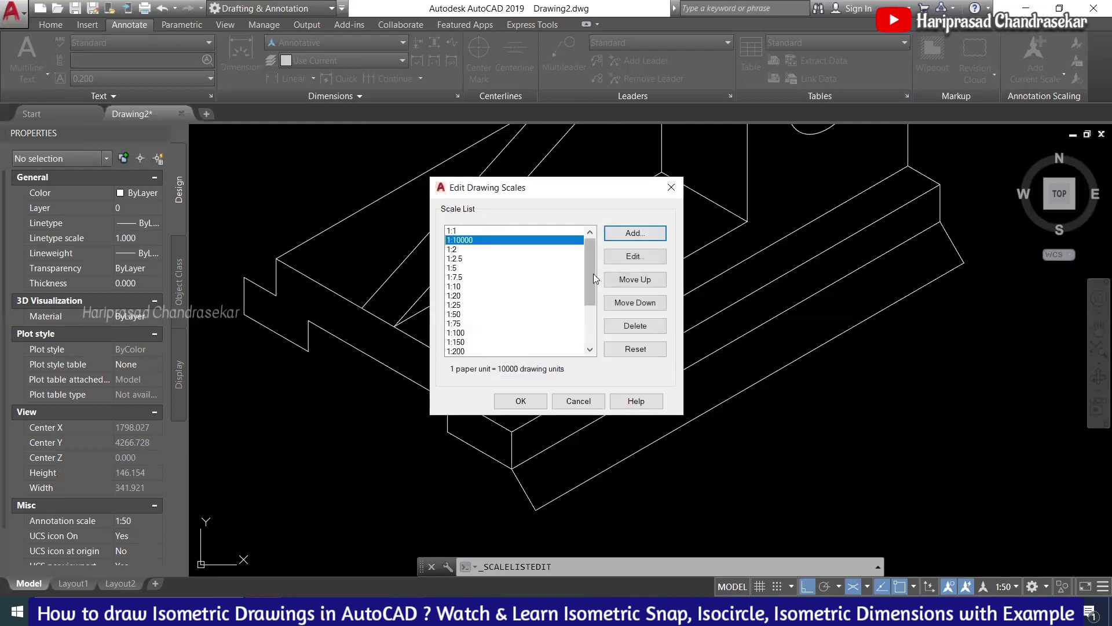
- Move the 1:10000 scale to the end of the scale list, after 1:5000, and accept the edited list
left_click(636, 302)
left_click(636, 302)
left_click(636, 302)
left_click(635, 302)
left_click(636, 303)
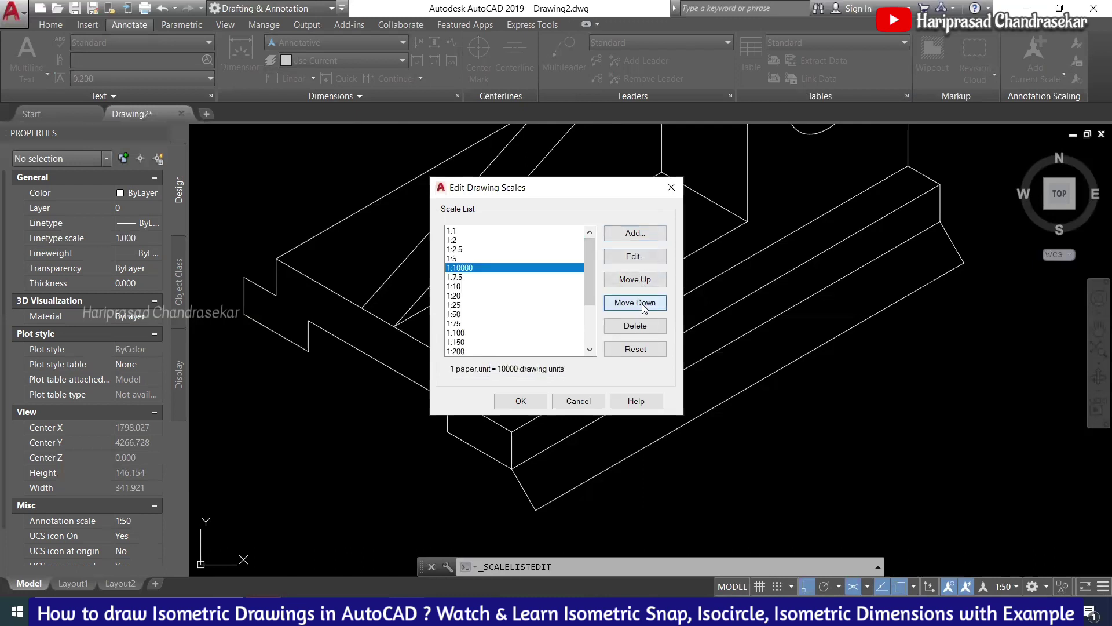
left_click(635, 302)
left_click(635, 302)
left_click(643, 307)
left_click(643, 307)
left_click(643, 307)
left_click(643, 307)
left_click(642, 302)
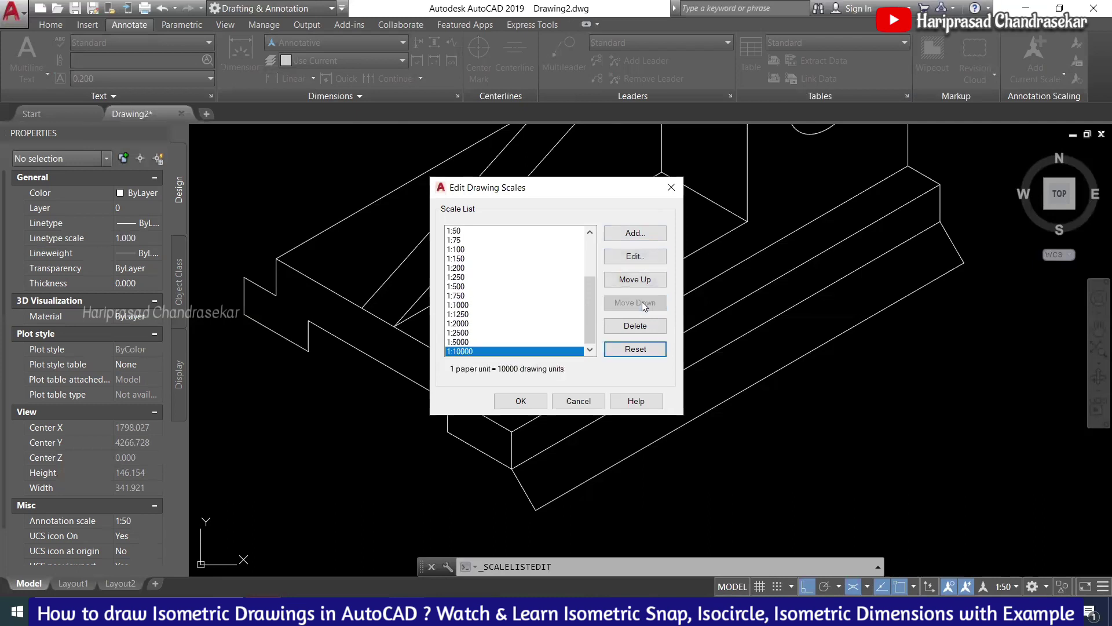
left_click(530, 402)
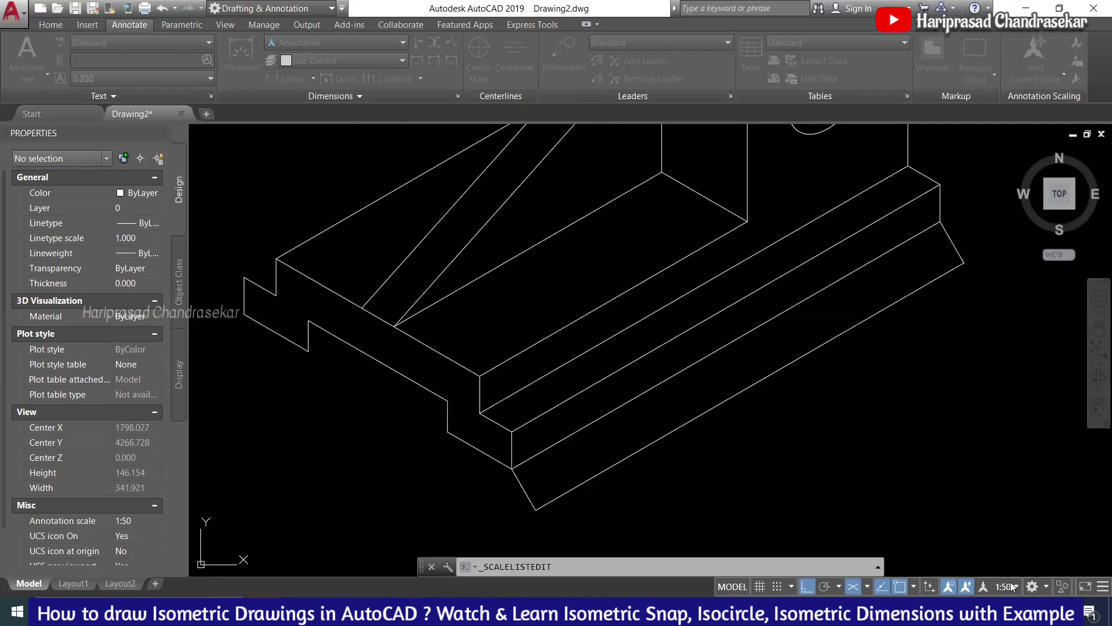
- Try the 1:10000 annotation scale on the base's long-edge dimension and switch the annotation scale to 1:5000
left_click(1006, 586)
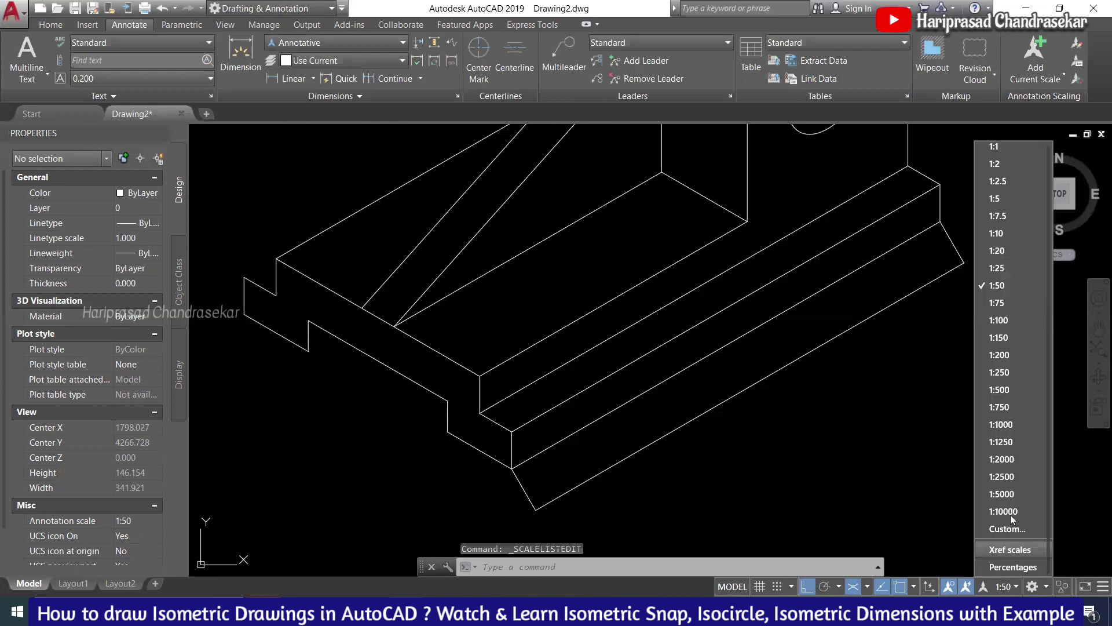
left_click(1010, 515)
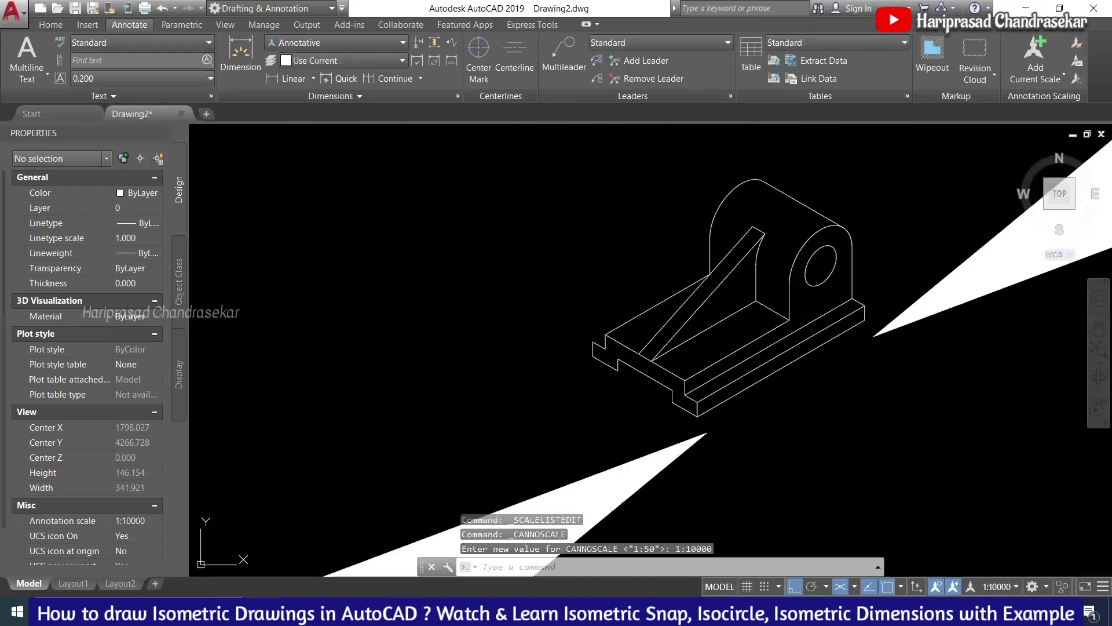
left_click(999, 585)
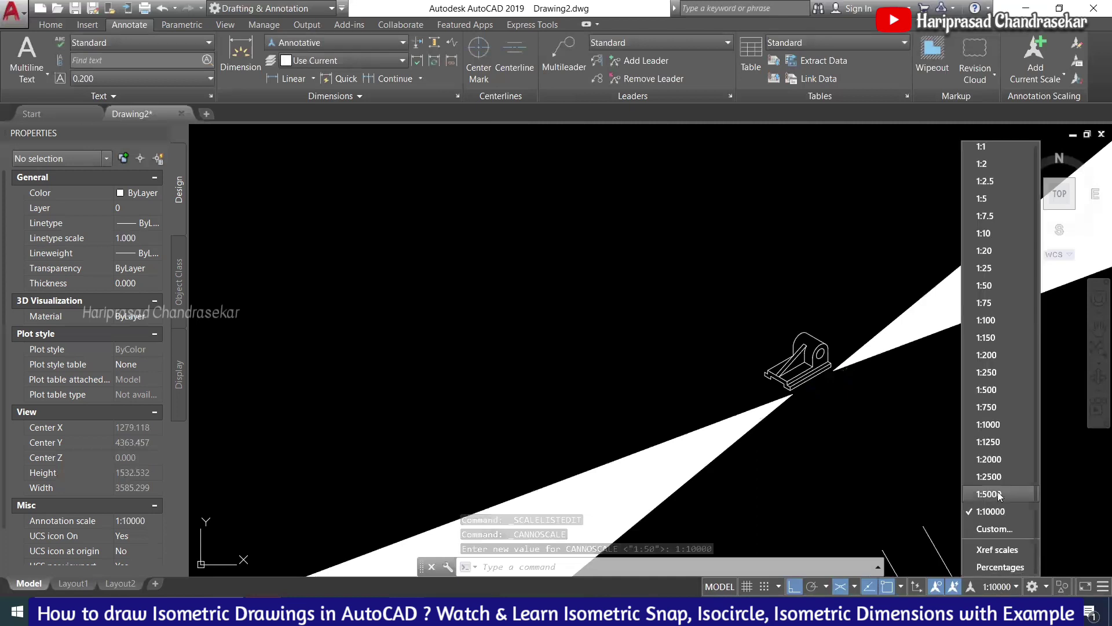
left_click(995, 493)
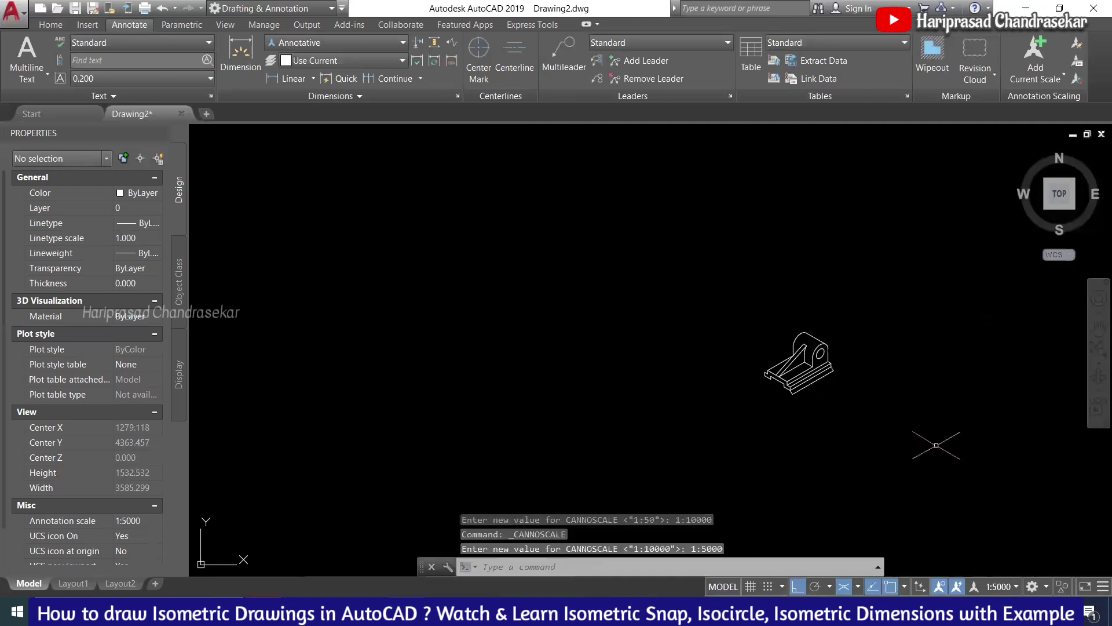
scroll(800, 369, "up", 8)
scroll(641, 300, "up", 4)
middle_click_drag(642, 300, 967, 182)
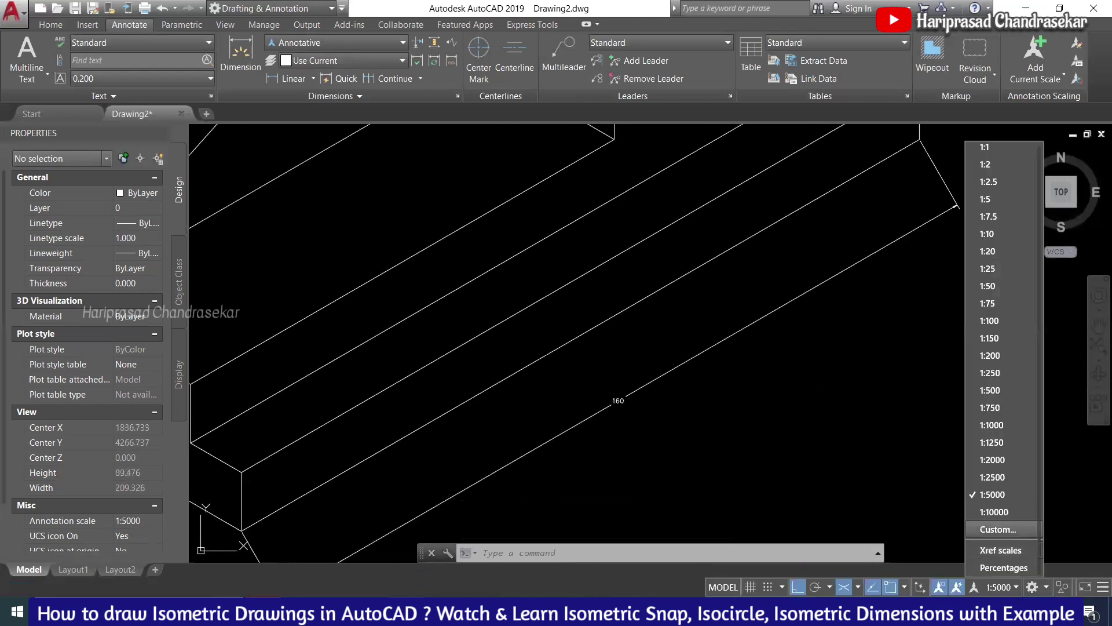
- Examine the paper and drawing unit definitions of the 1:1, 1:5000 and 1:10000 scales in the drawing's scale list
key("Escape")
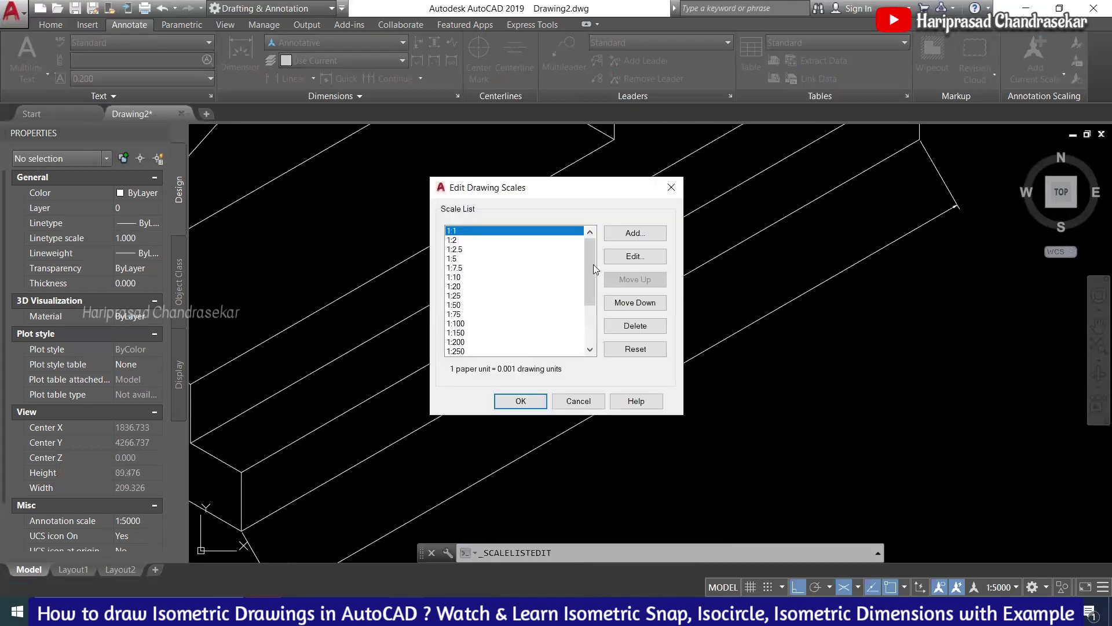
left_click(636, 257)
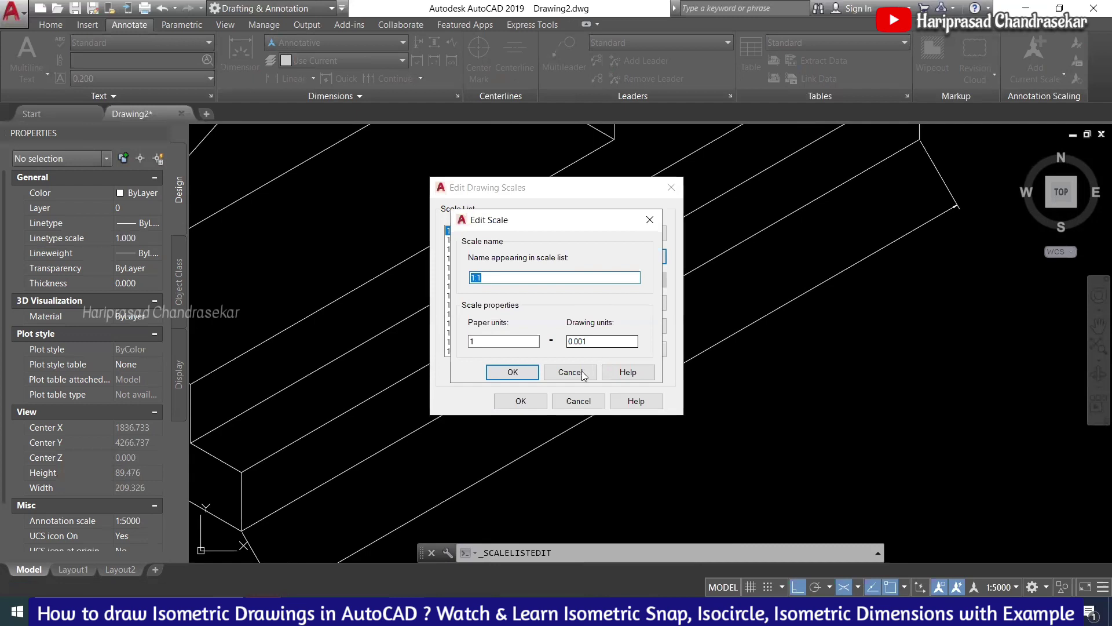
key("Return")
left_click_drag(592, 280, 593, 336)
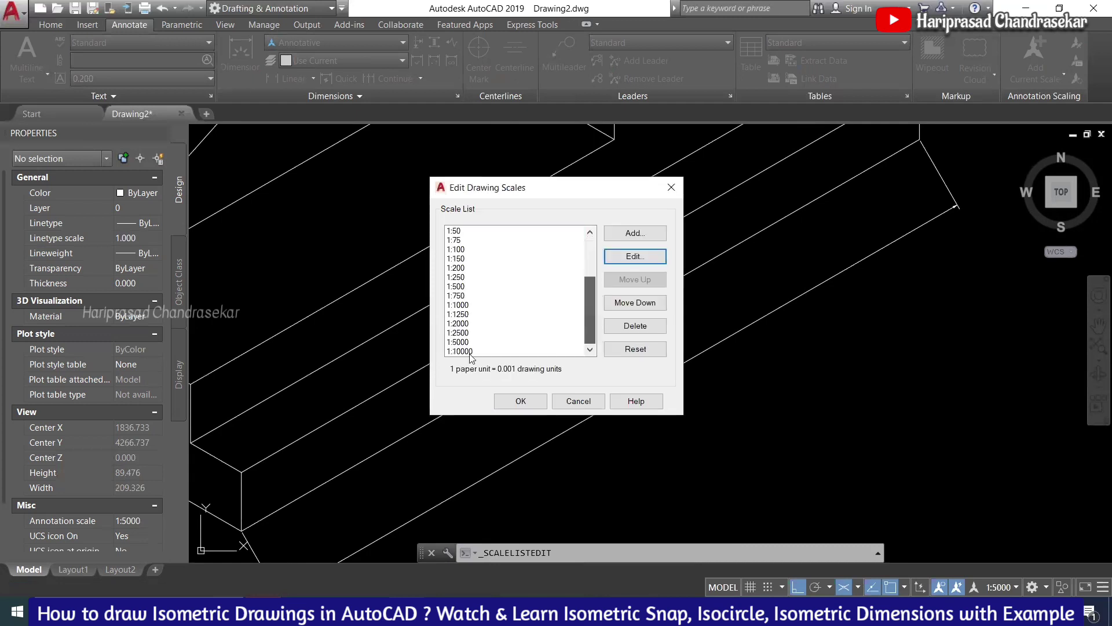
left_click(498, 343)
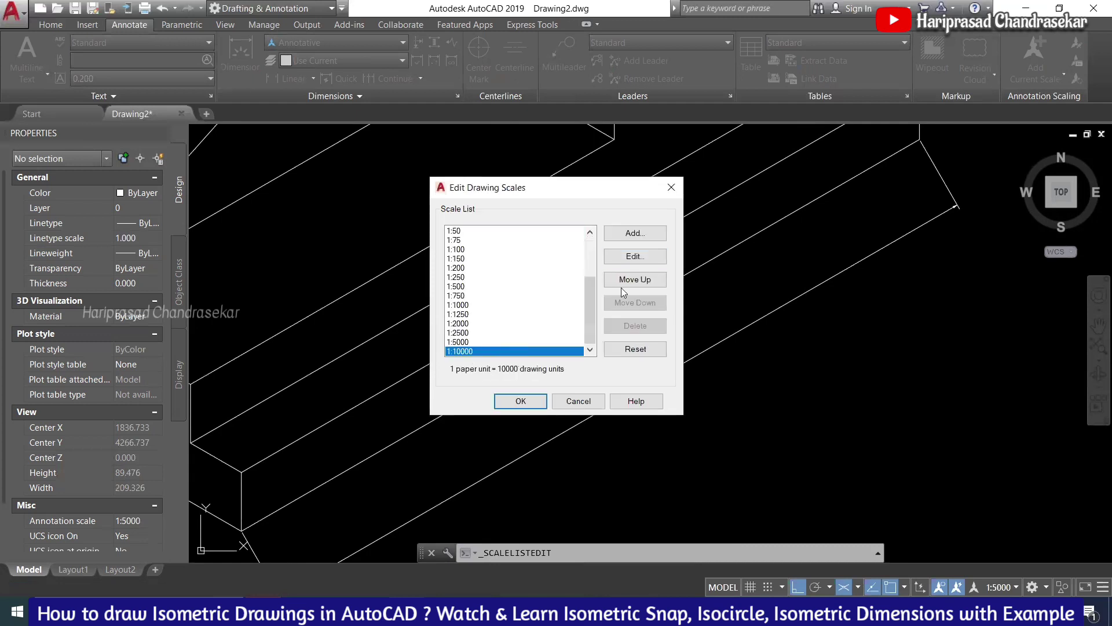
left_click(635, 256)
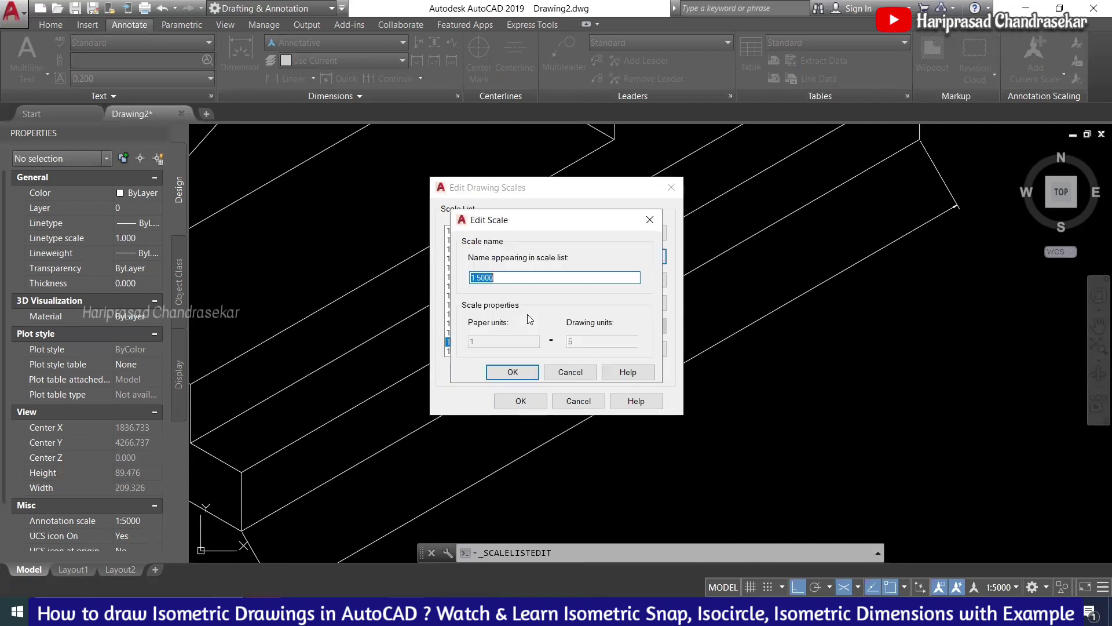
left_click(571, 374)
left_click(507, 351)
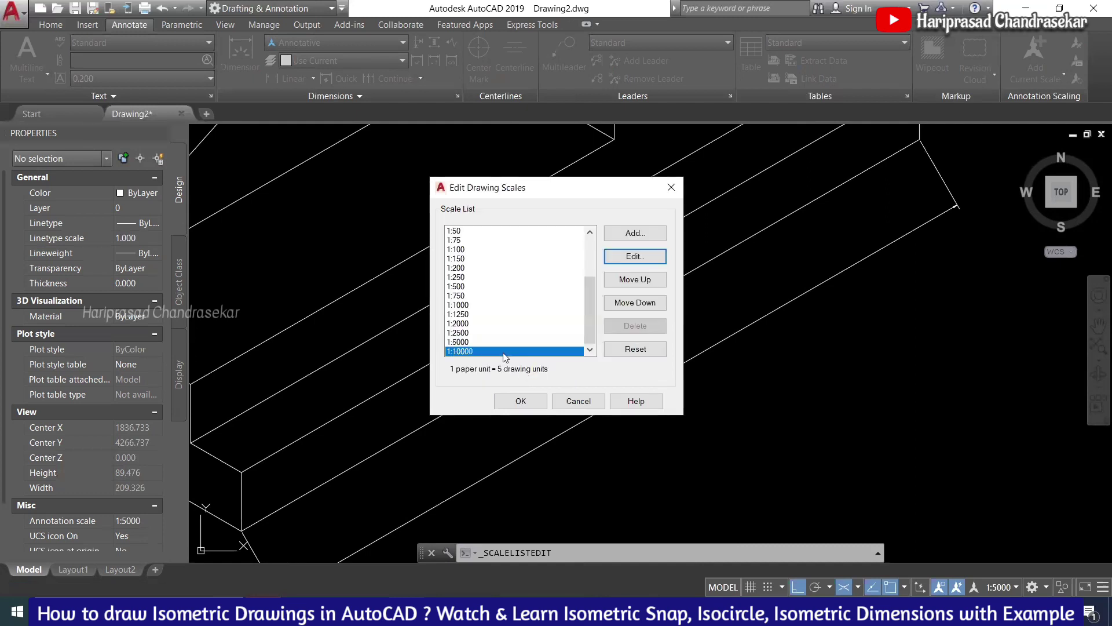
left_click(635, 256)
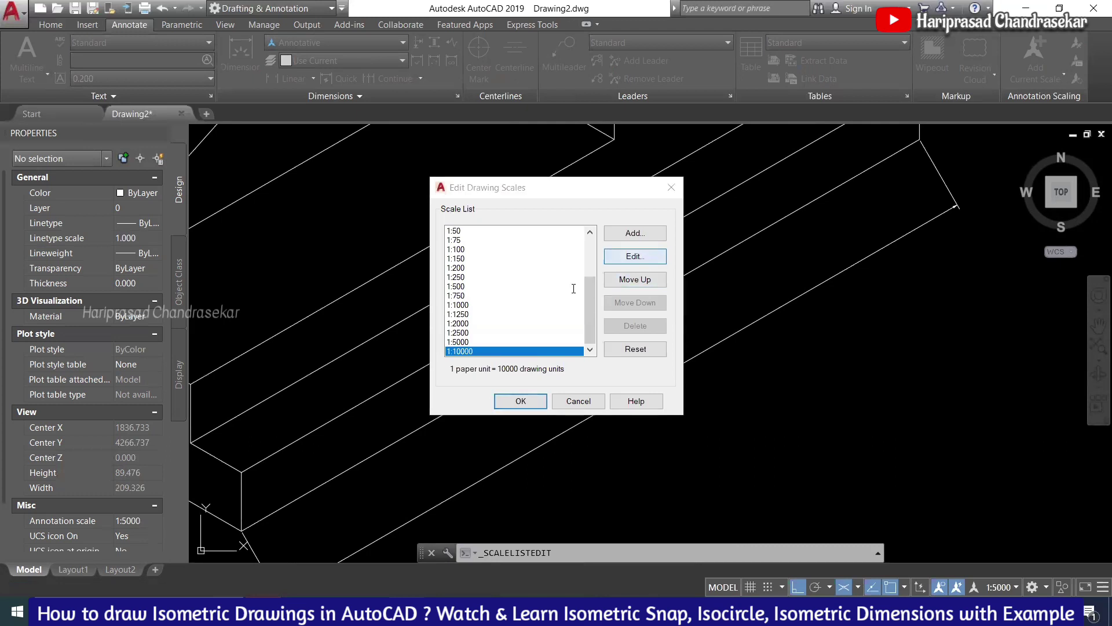
left_click(521, 278)
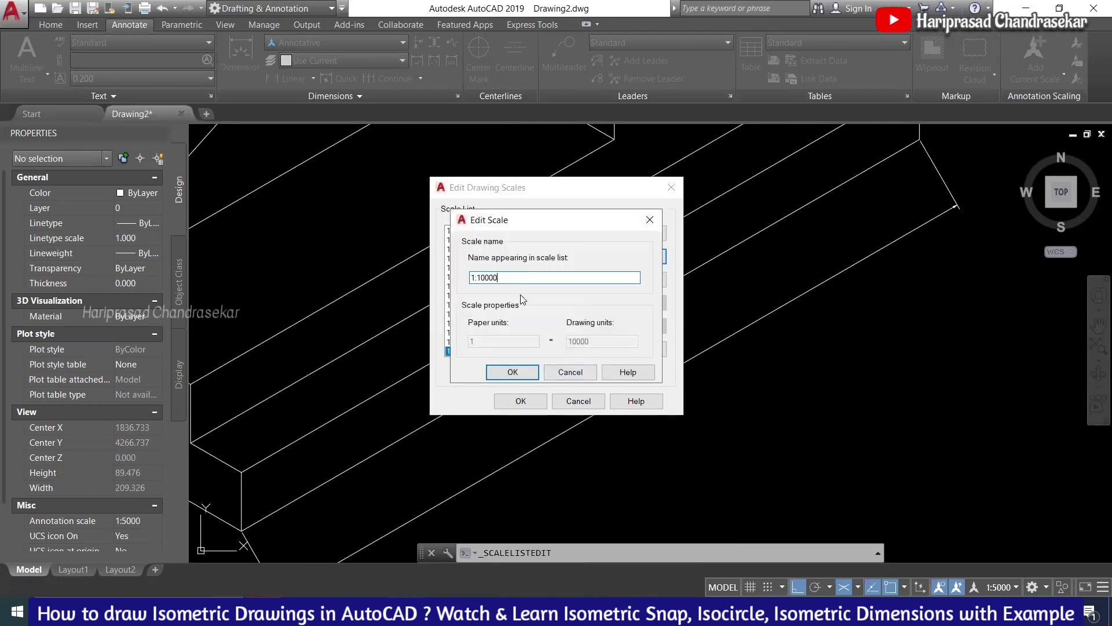
left_click(570, 373)
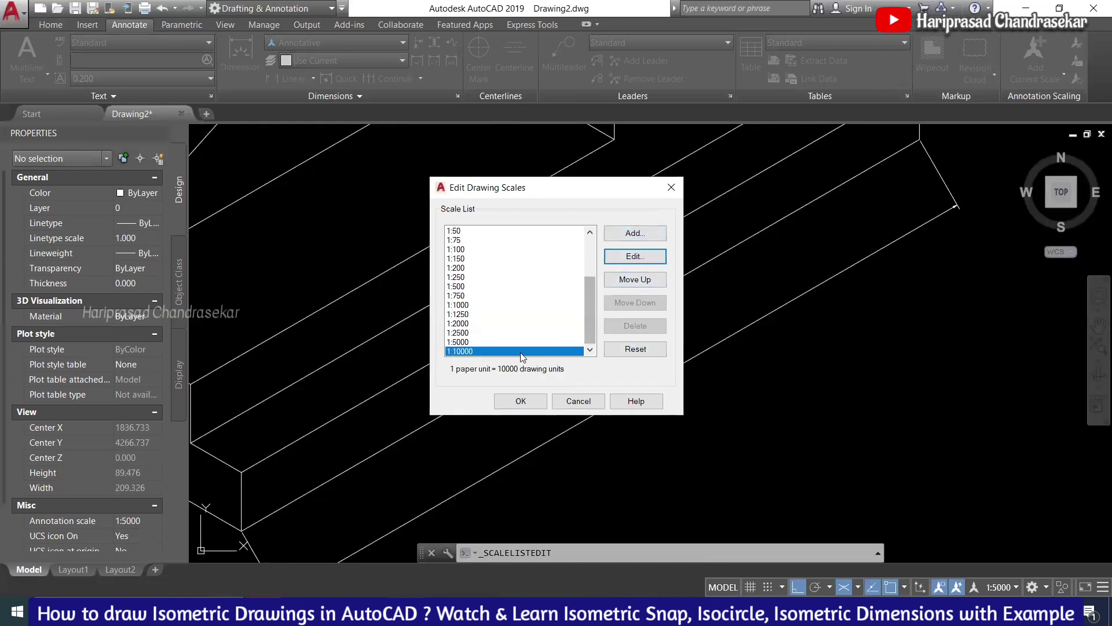
left_click(487, 351)
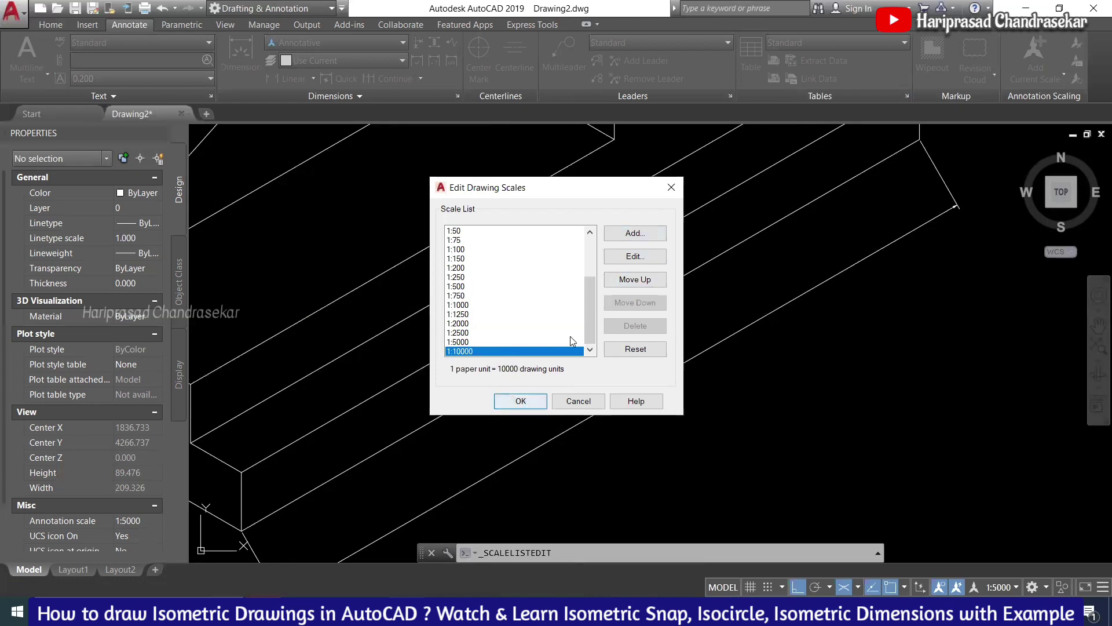
left_click(651, 256)
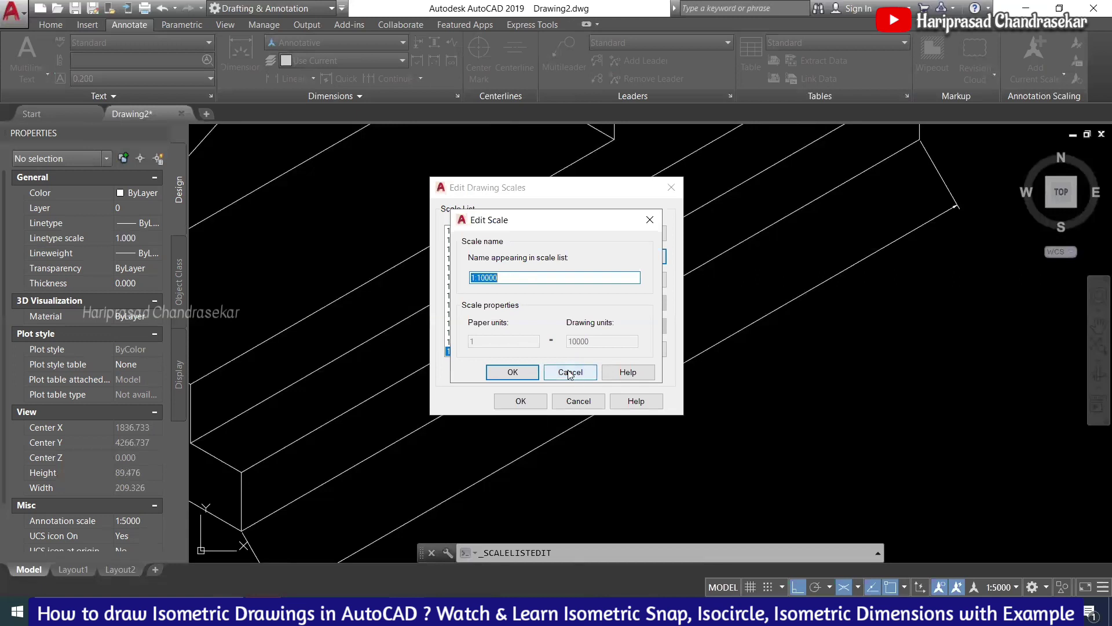
left_click(571, 374)
- Compare the paper-to-drawing unit ratios of the listed 1:2000, 1:2500, 1:5000 and 1:10000 scales
left_click(522, 332)
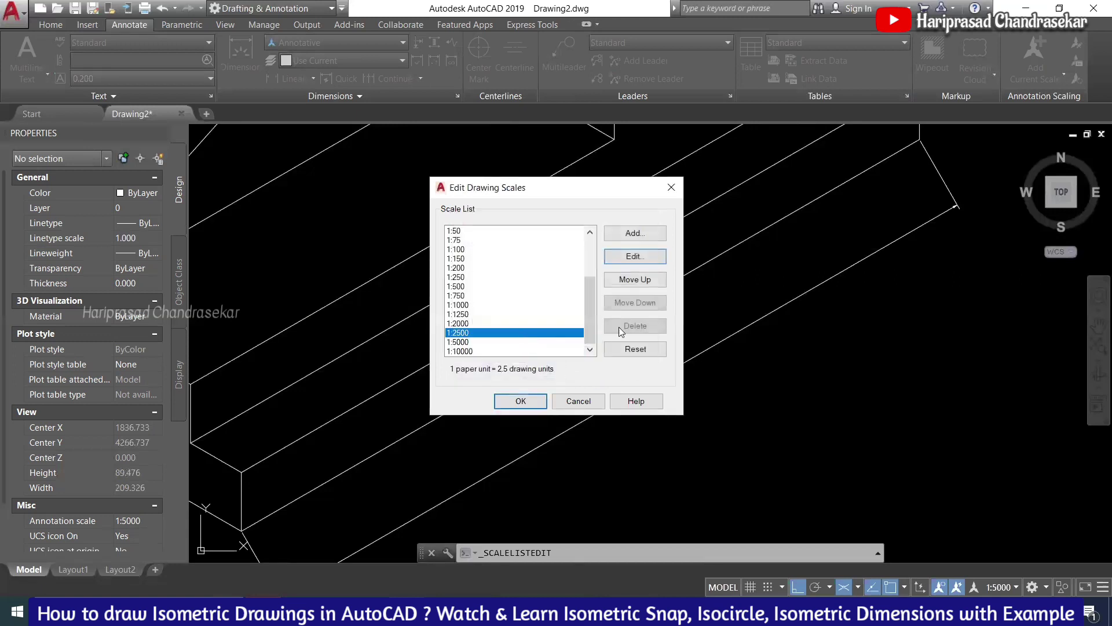
left_click(517, 341)
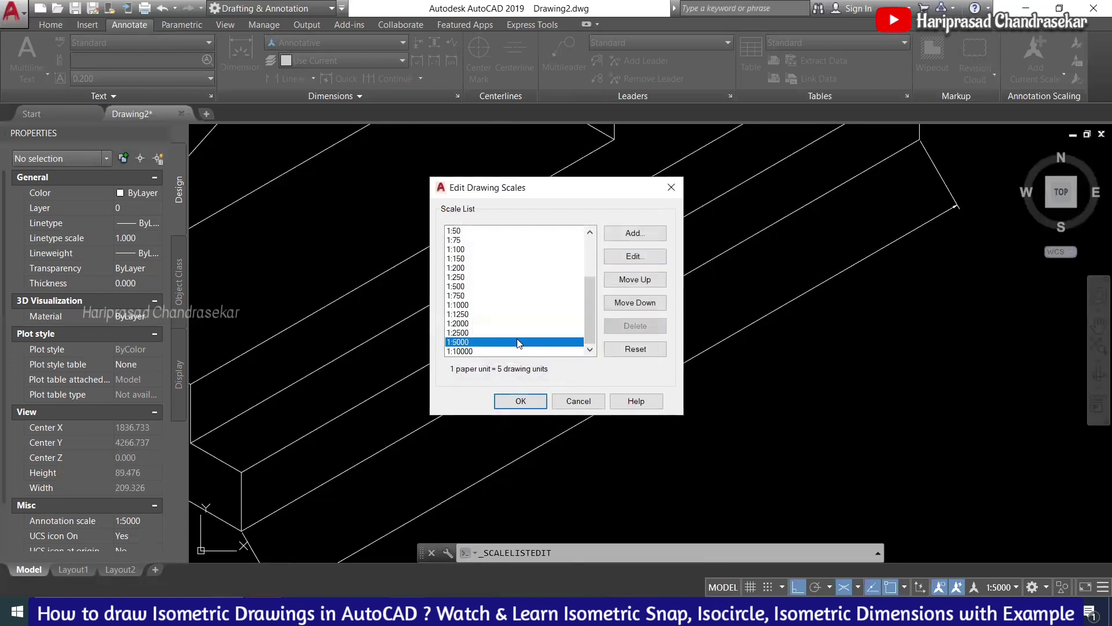
left_click(511, 341)
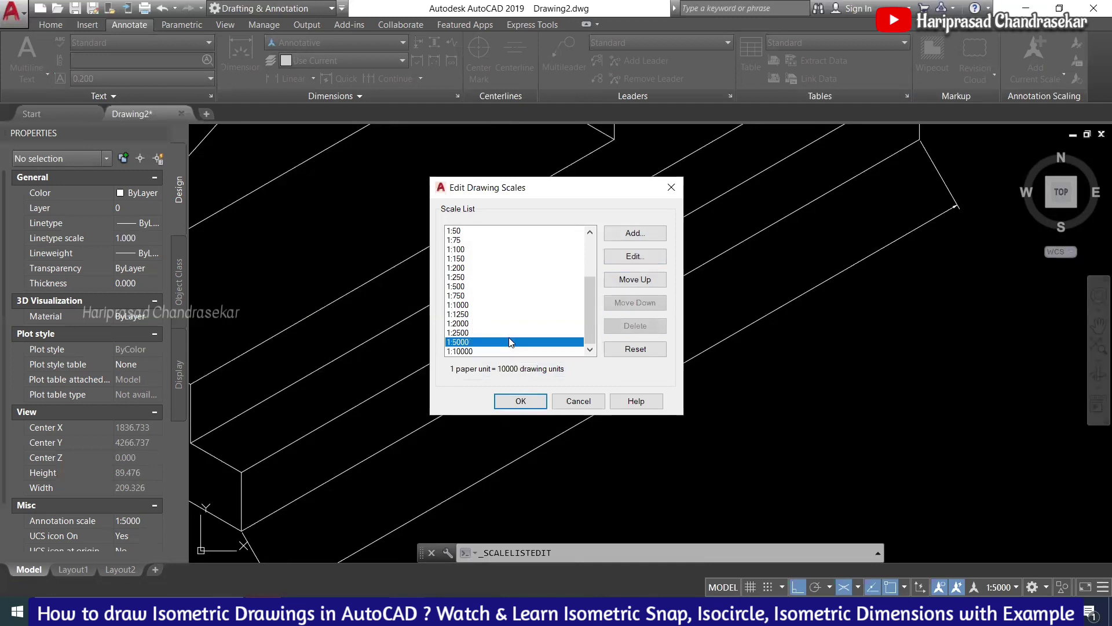
left_click(511, 332)
left_click(511, 323)
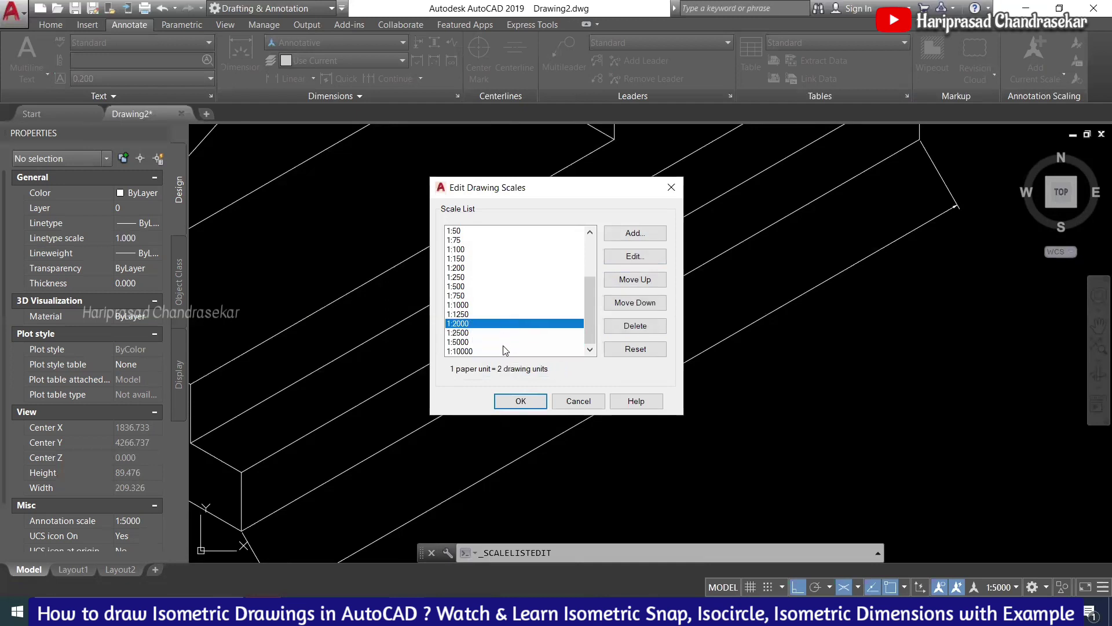
left_click(502, 347)
- Reset the drawing's scale list to the metric defaults, switch it to the combined metric and imperial defaults, and close the list
left_click(619, 350)
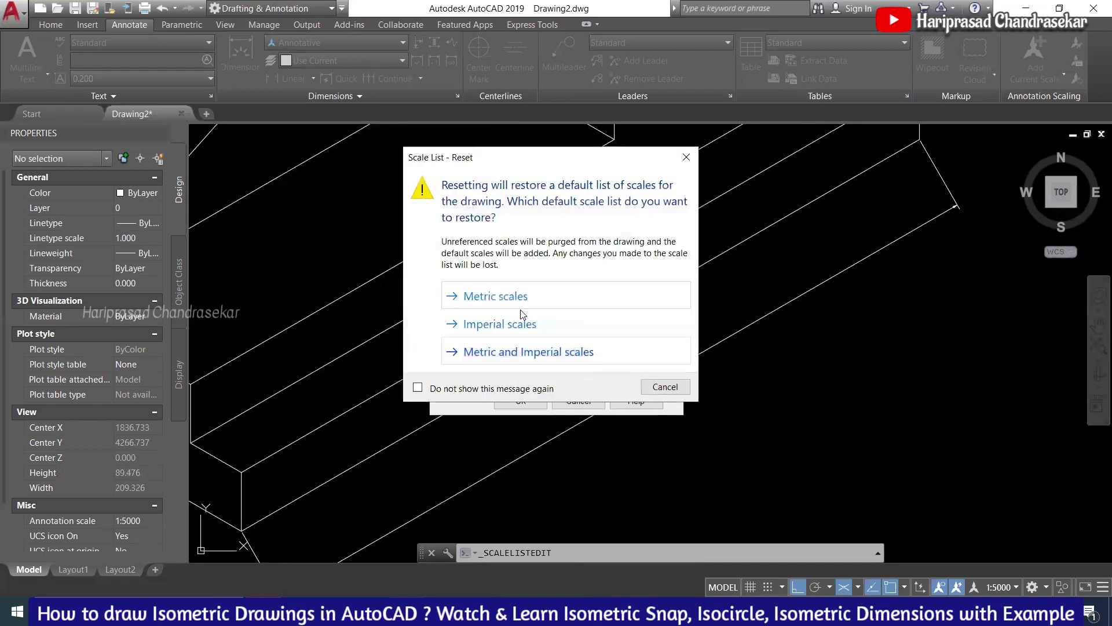
left_click(515, 300)
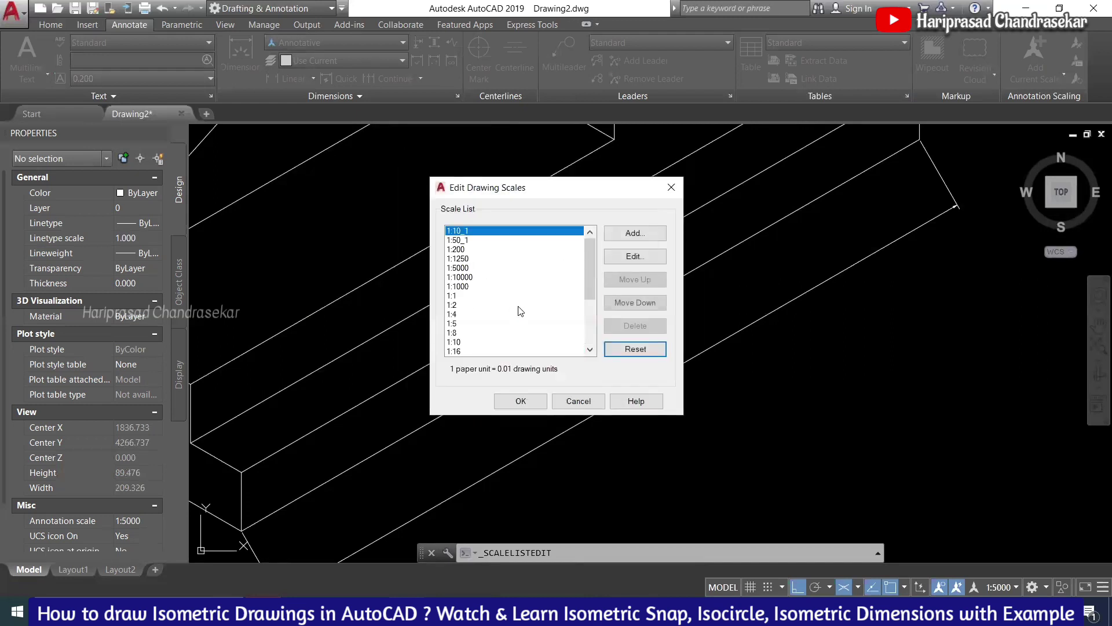
left_click(633, 348)
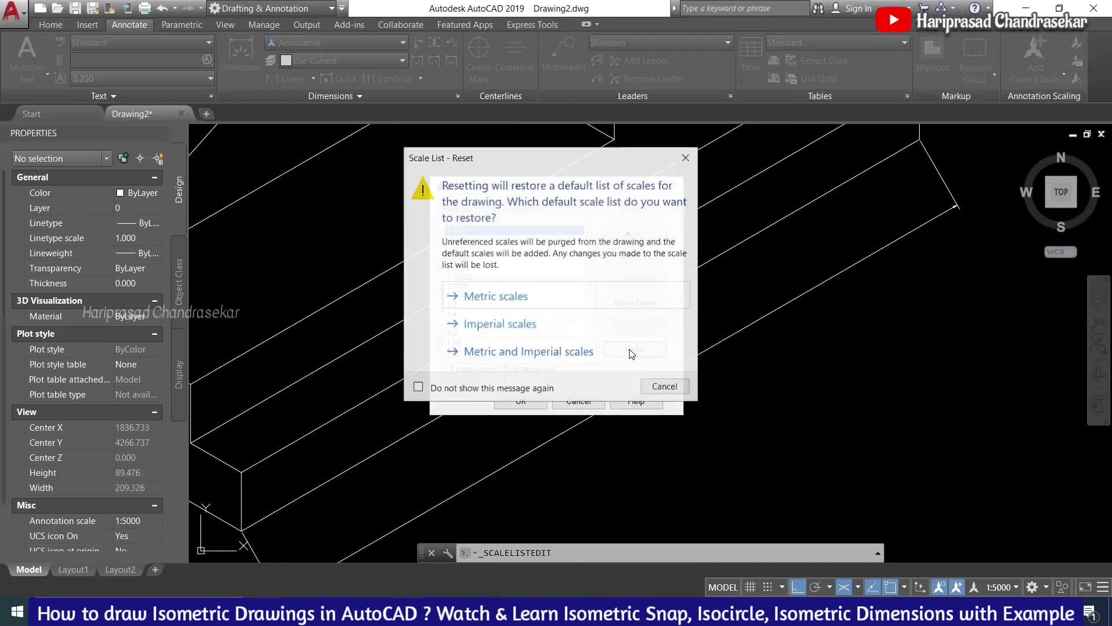
left_click(542, 355)
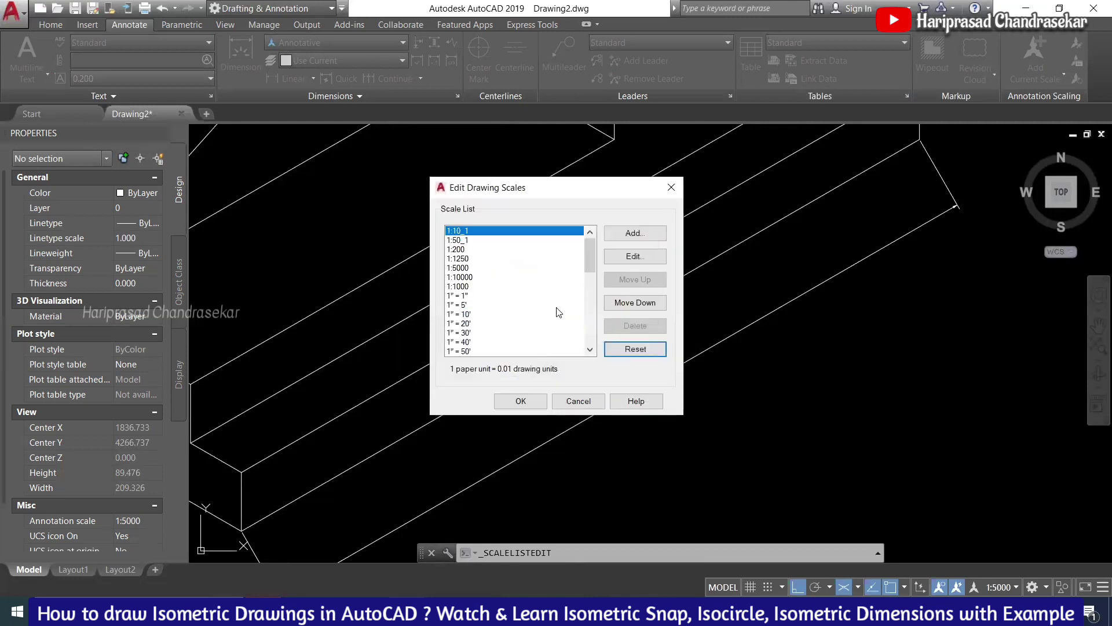
scroll(598, 320, "down", 5)
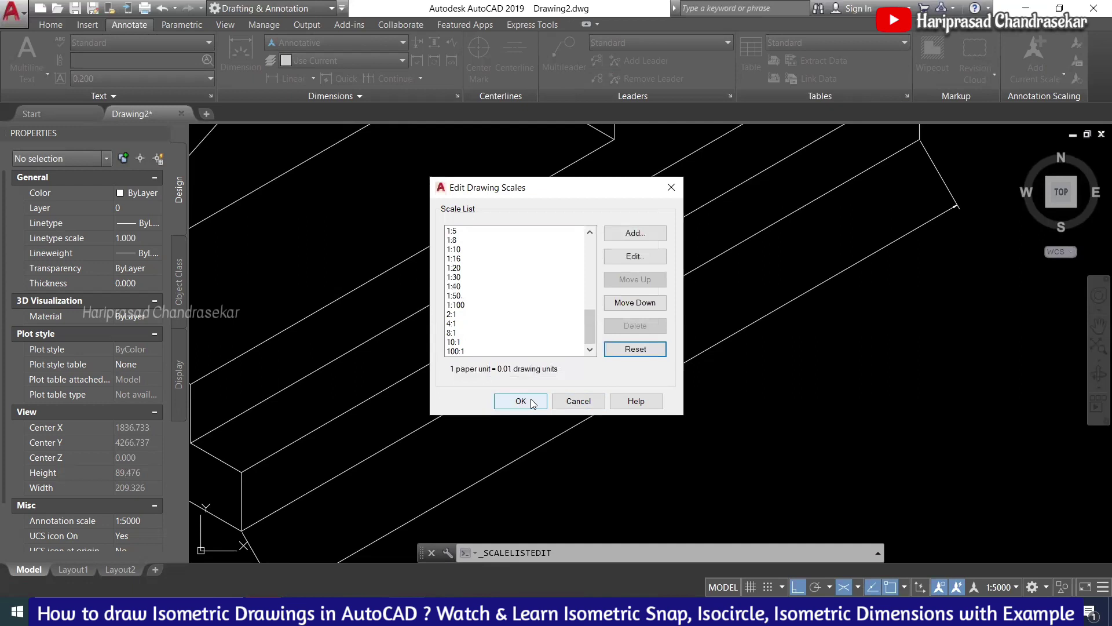
scroll(564, 304, "up", 4)
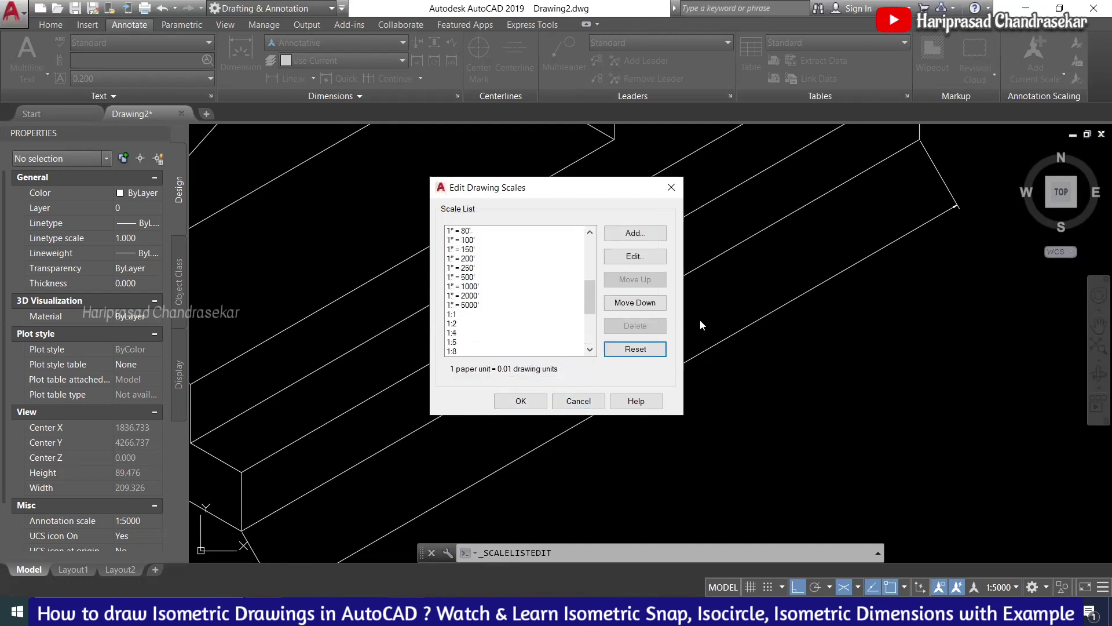
left_click(578, 400)
- Try the 1" = 1" and 1" = 250' annotation scales on the base's long-edge dimension
left_click(1009, 589)
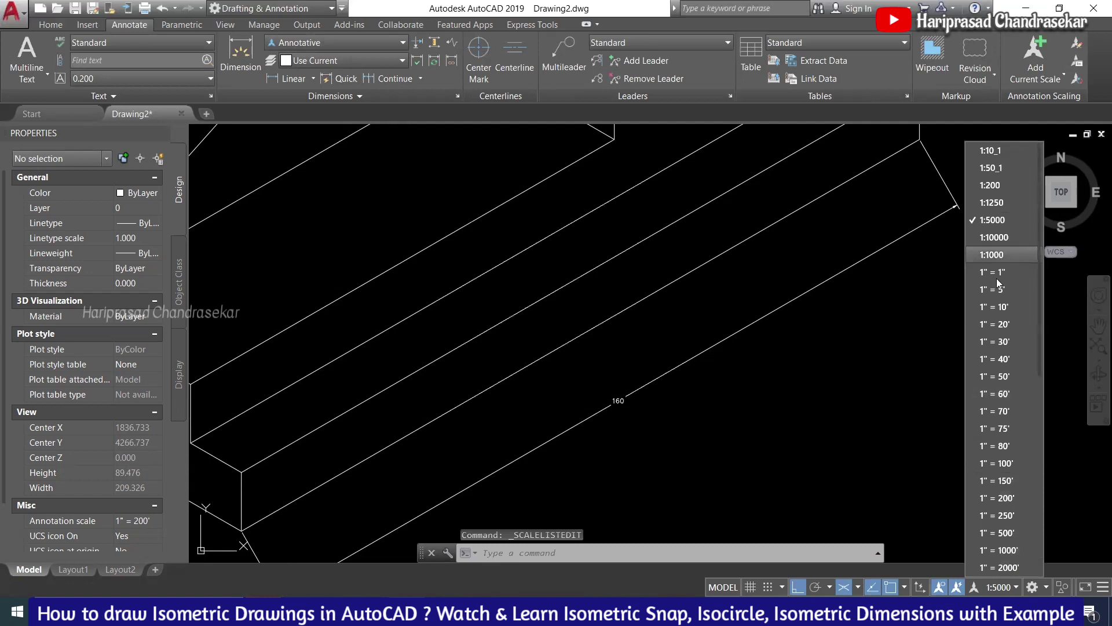
key("Escape")
left_click(1003, 580)
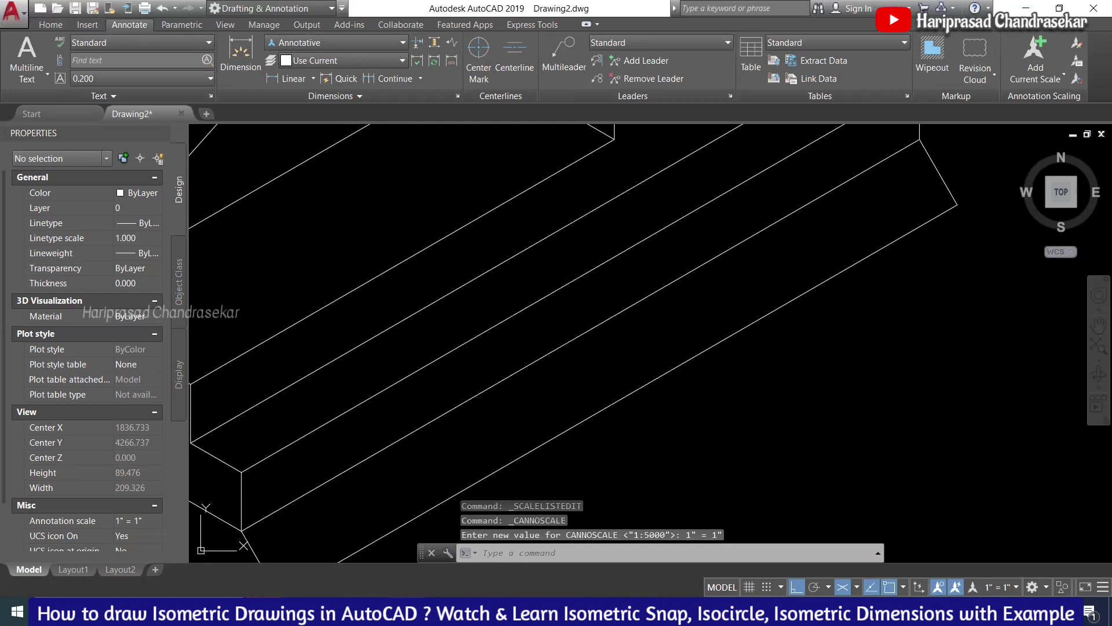
left_click(993, 587)
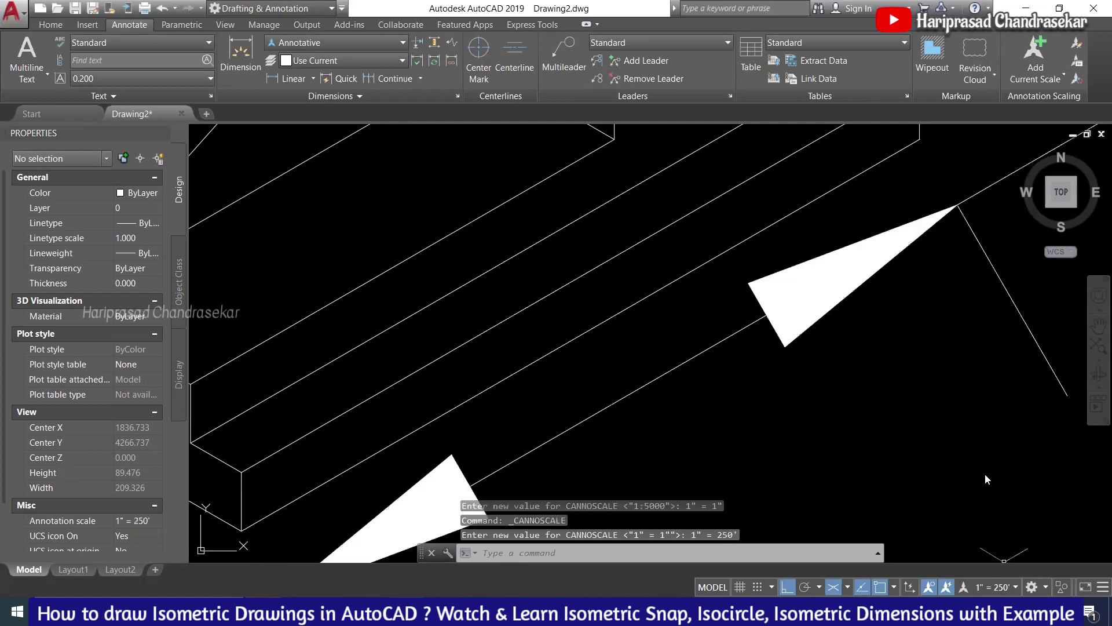
- Try the 1" = 75', 1" = 70' and 1" = 50' annotation scales to reduce the dimension's text and arrows
left_click(1000, 586)
key("Escape")
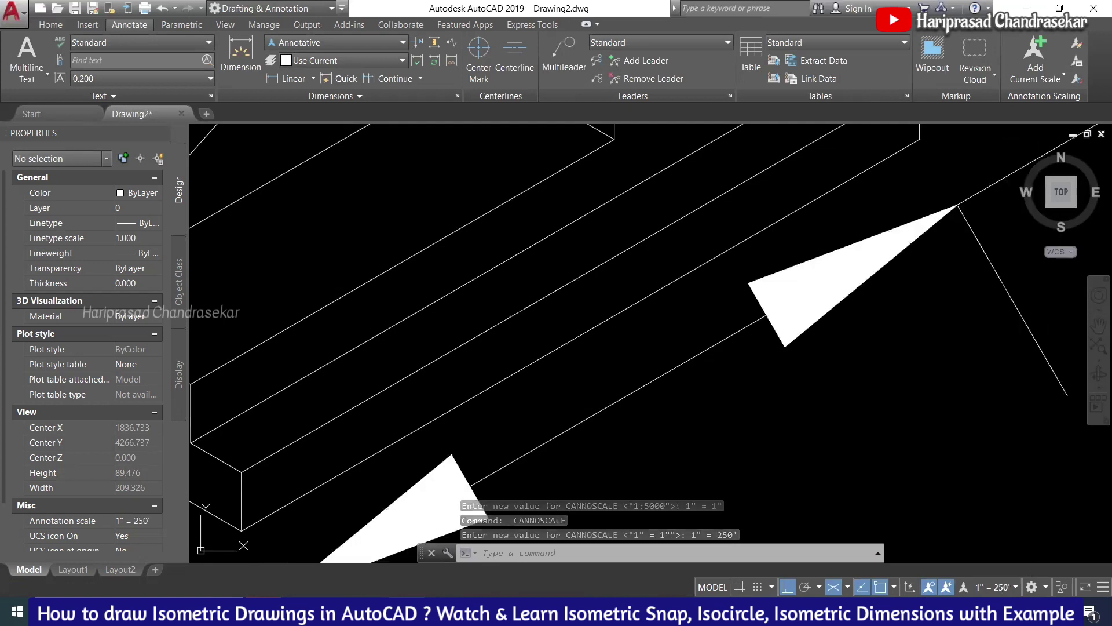
left_click(1000, 587)
scroll(931, 409, "down", 1)
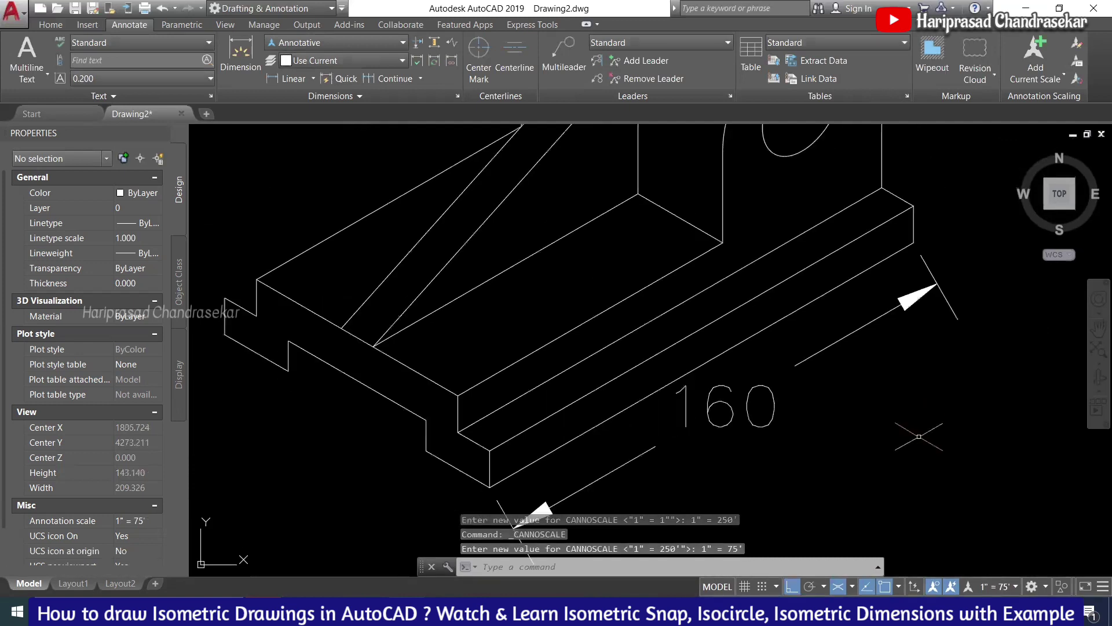
scroll(863, 436, "down", 1)
left_click(994, 588)
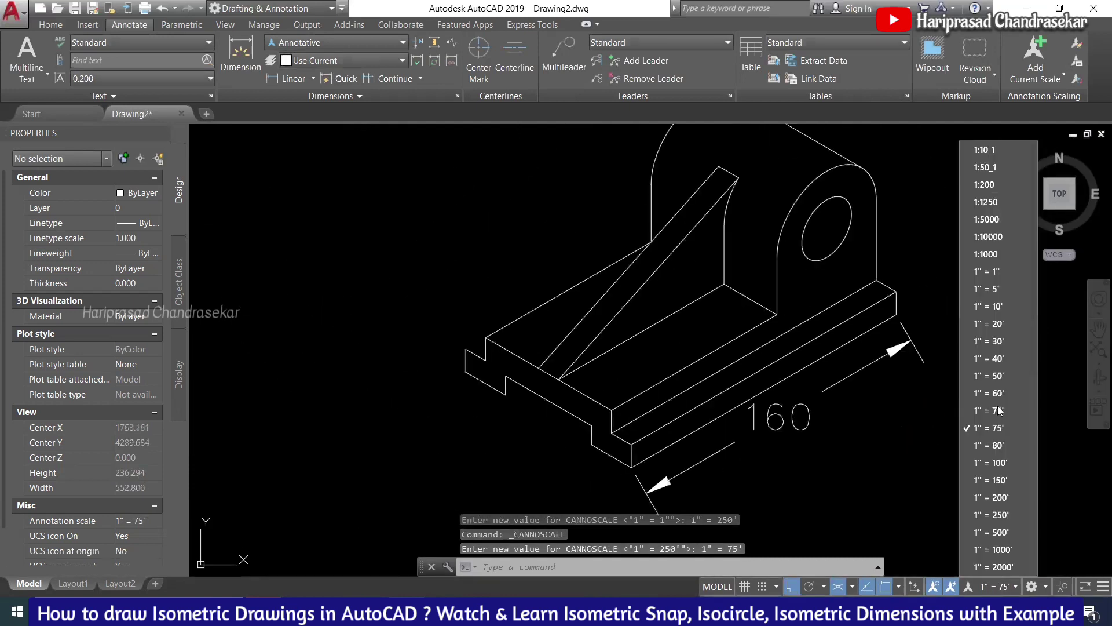
key("Escape")
left_click(992, 586)
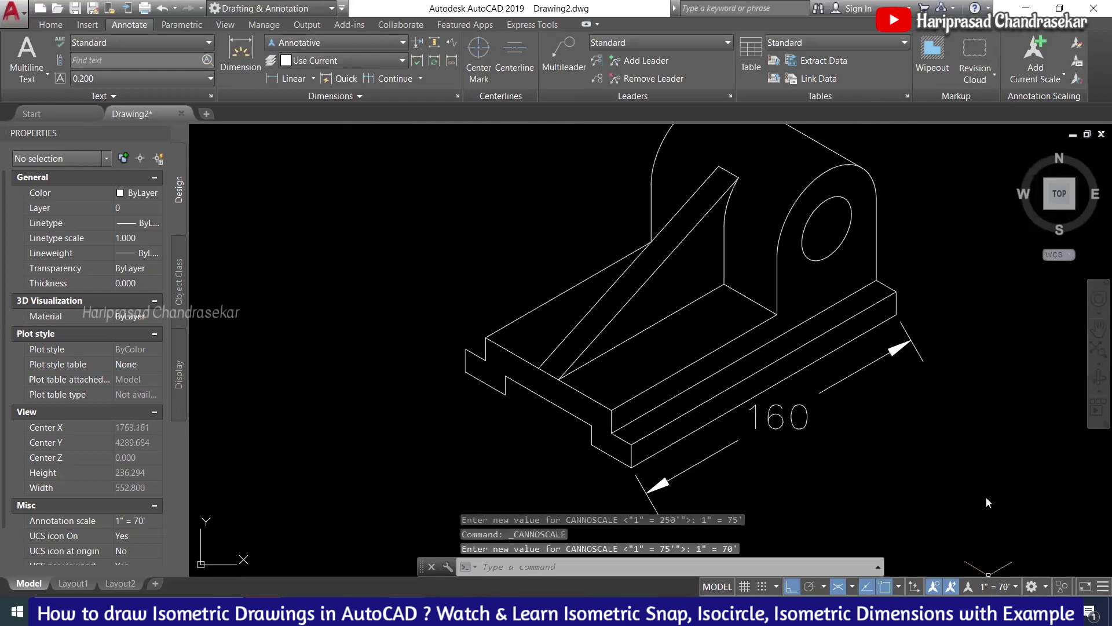
left_click(994, 586)
key("Escape")
left_click(994, 586)
- Set the annotation scale to 1" = 30' for the bracket's dimensions
left_click(1000, 588)
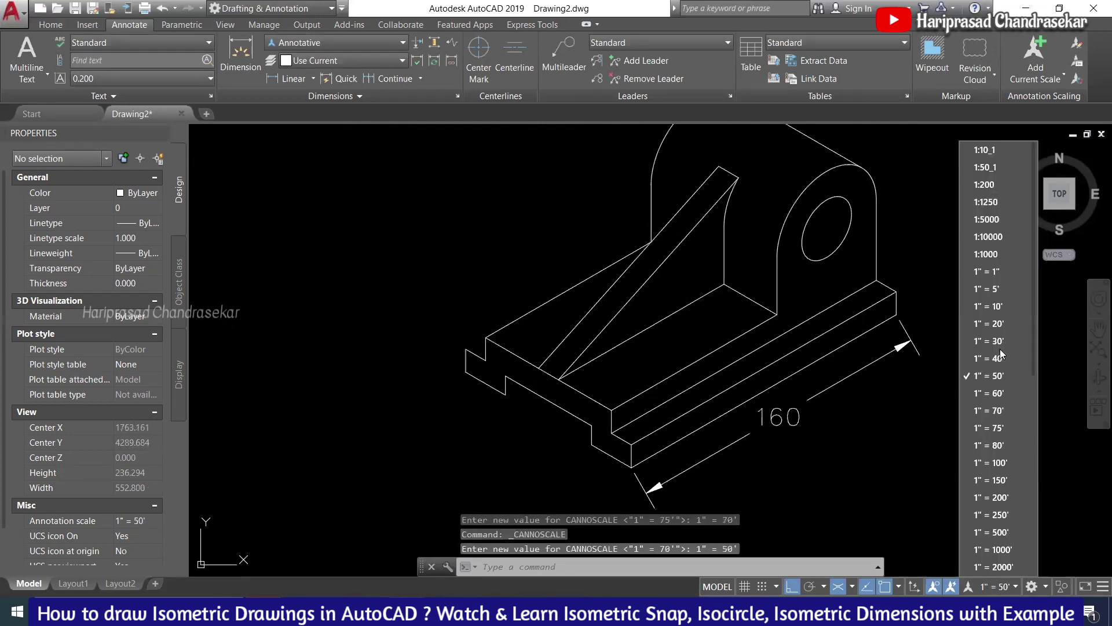
key("Escape")
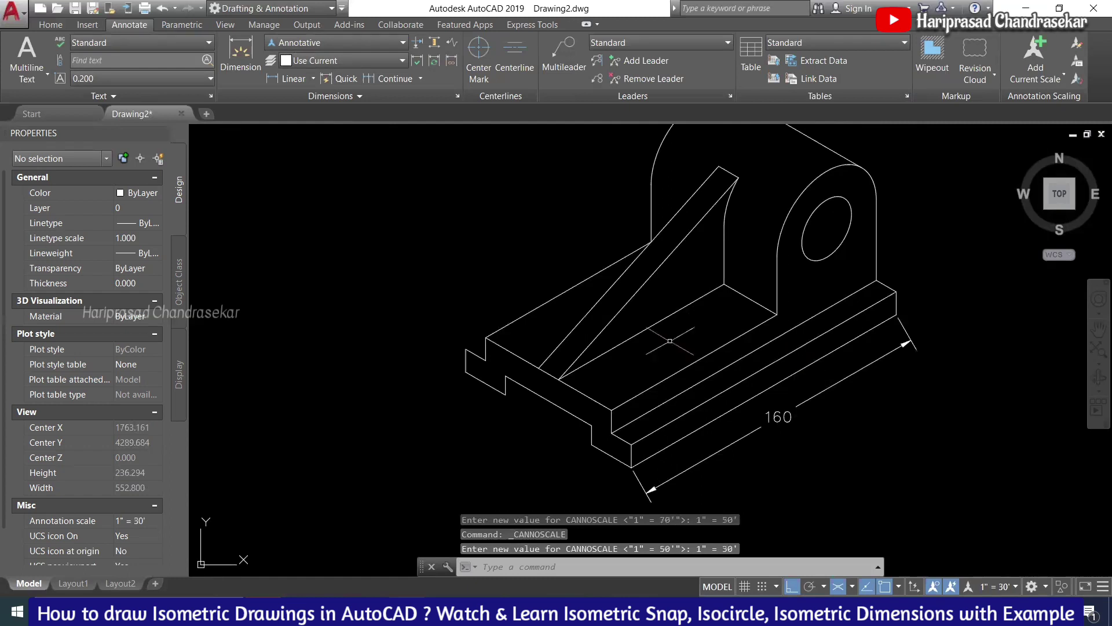
scroll(692, 387, "down", 2)
scroll(712, 396, "up", 2)
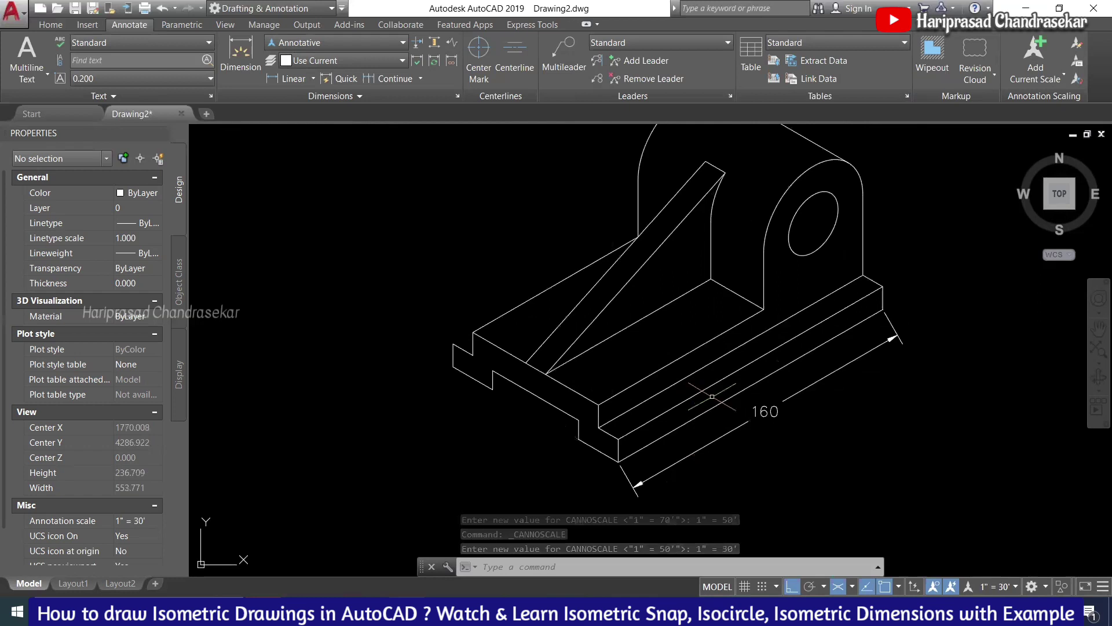
- Add an aligned dimension across the full width of the base's stepped end face, placed below the bracket
type("dim")
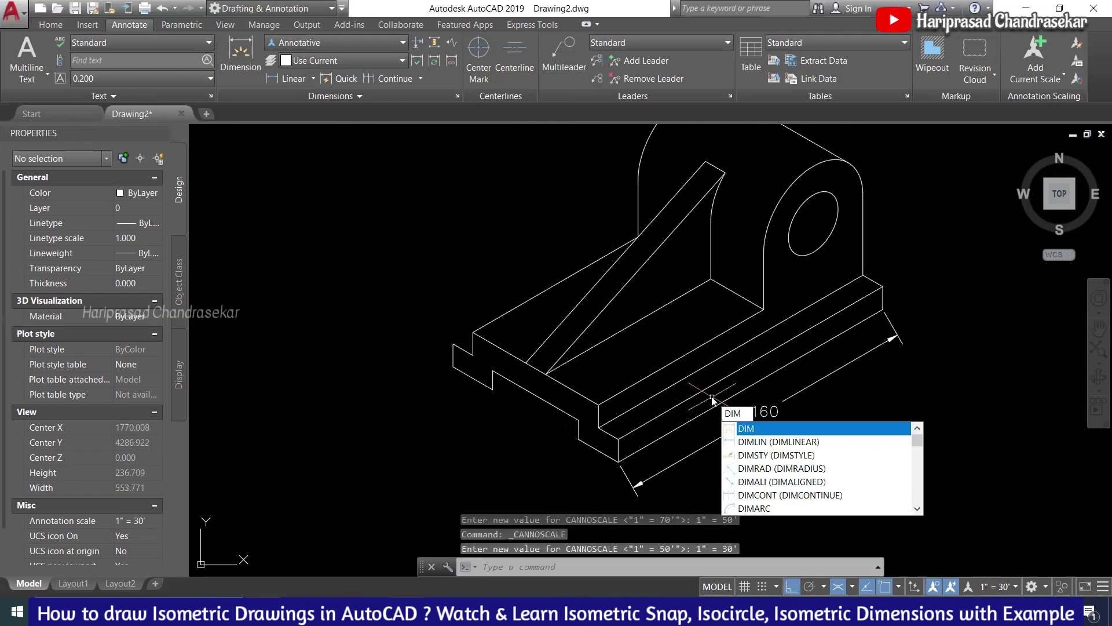
type("ali")
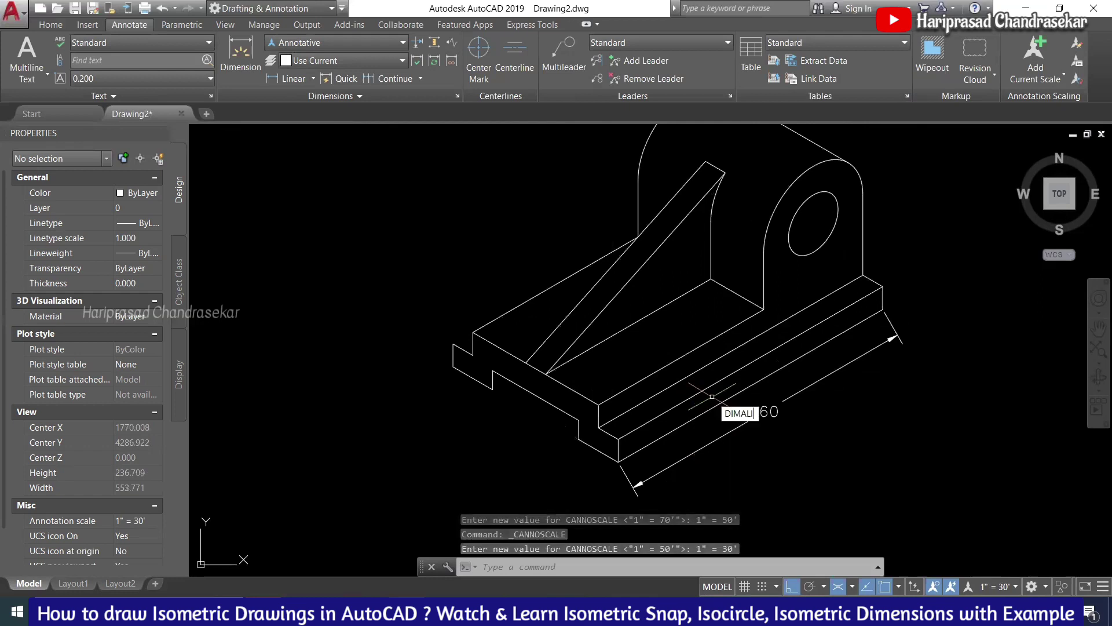
key("Return")
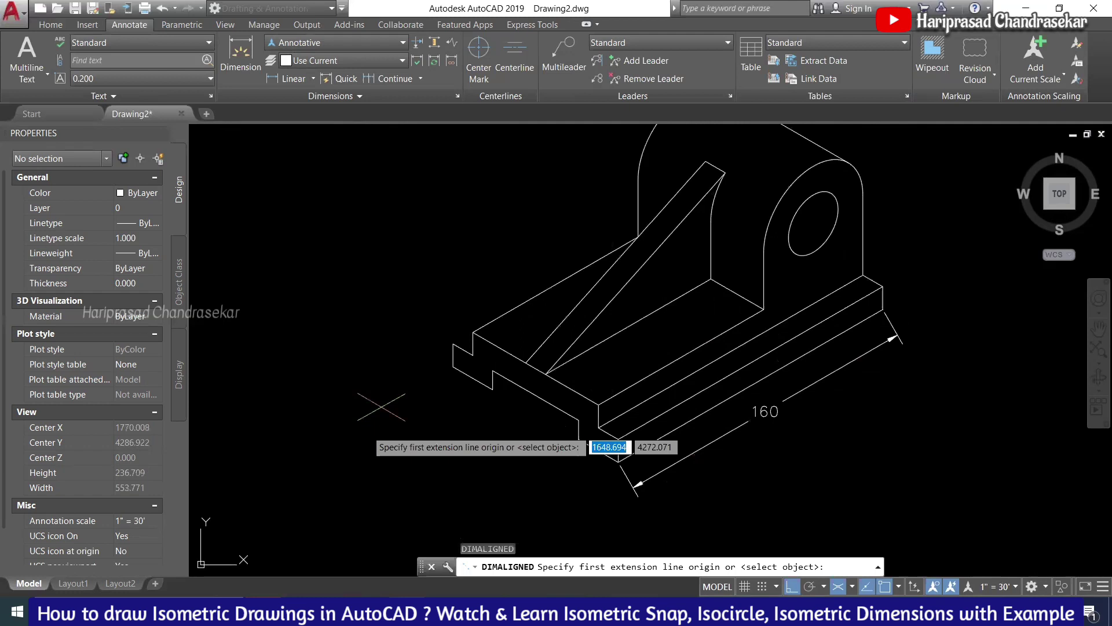
left_click(454, 367)
left_click(619, 461)
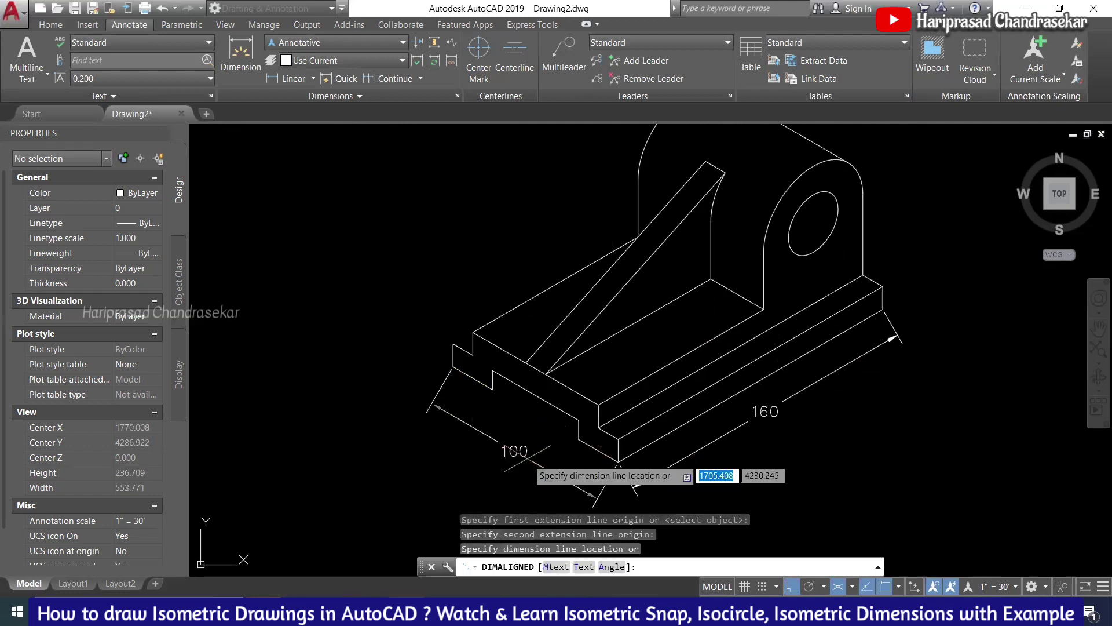
left_click(512, 462)
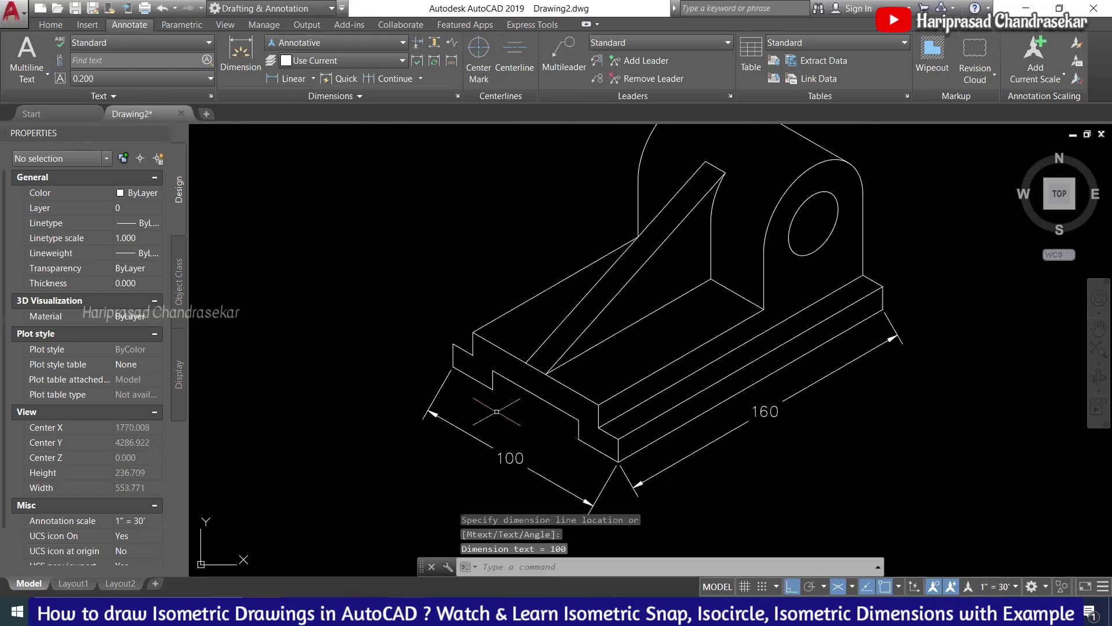
- Add an aligned dimension to the bottom edge of the base's left foot, inside the overall width dimension
key("space")
key("Return")
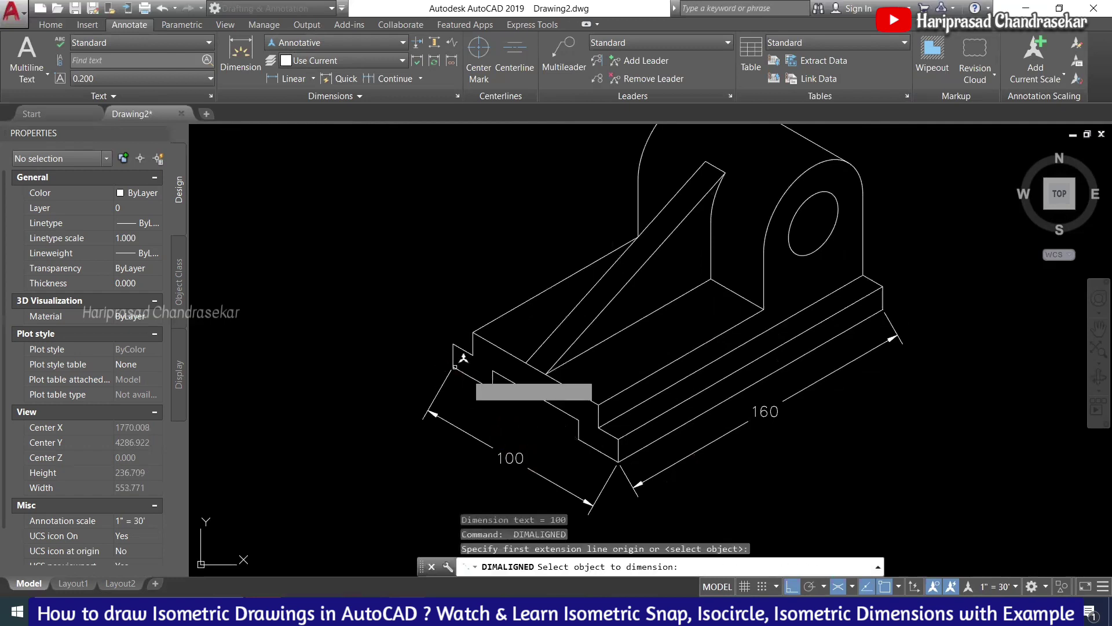
left_click(472, 383)
left_click(476, 404)
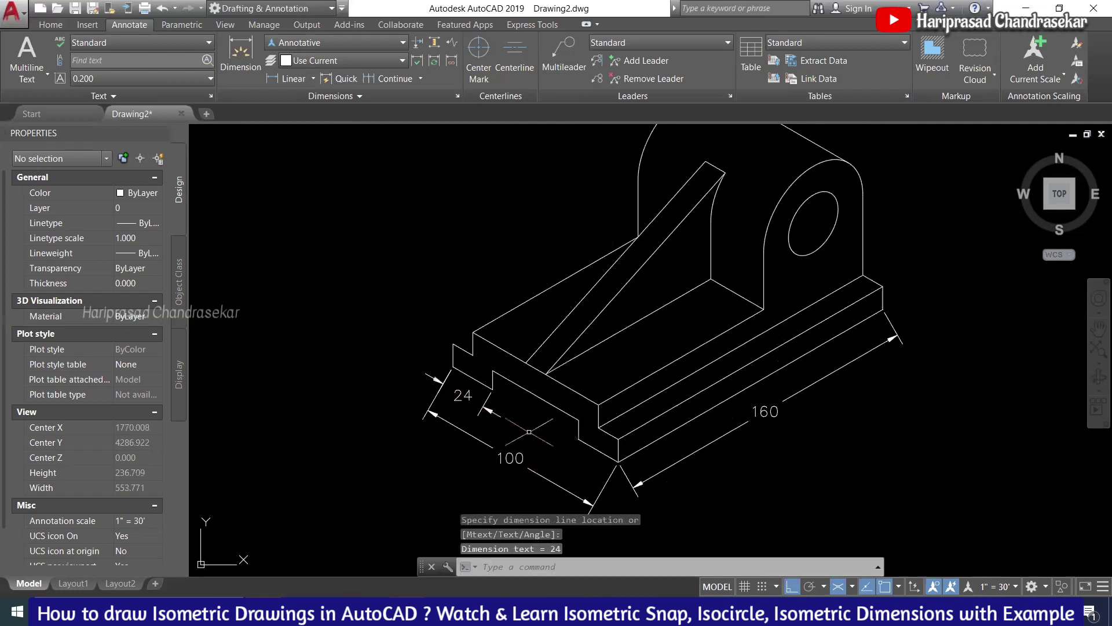
- Add an aligned dimension to the short vertical edge of the groove beside the base's left foot
key("space")
key("Return")
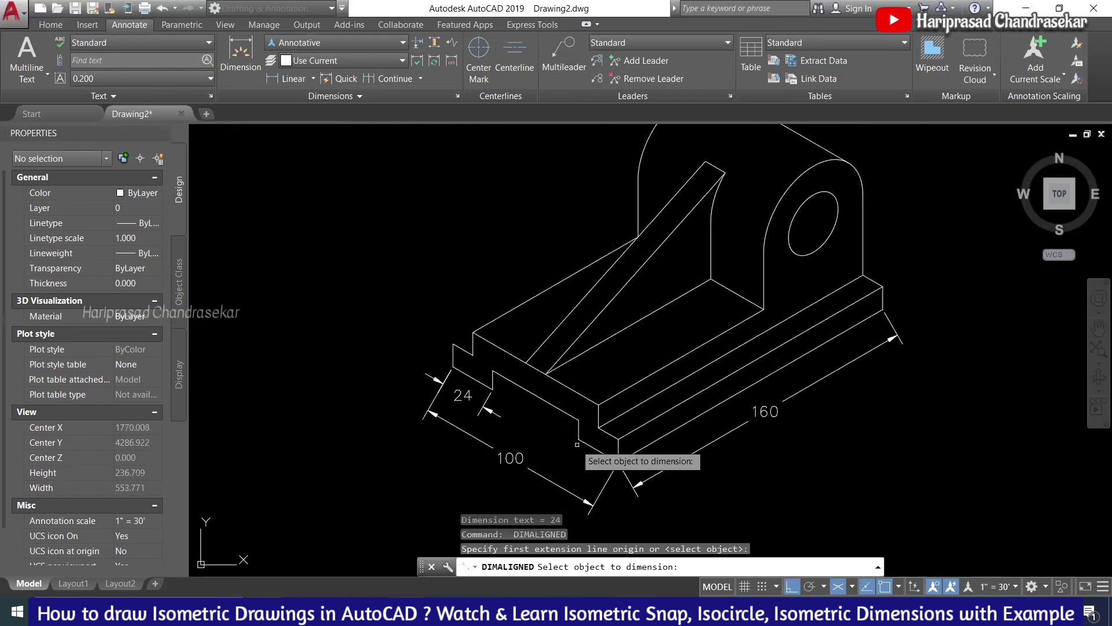
left_click(492, 381)
scroll(508, 387, "up", 2)
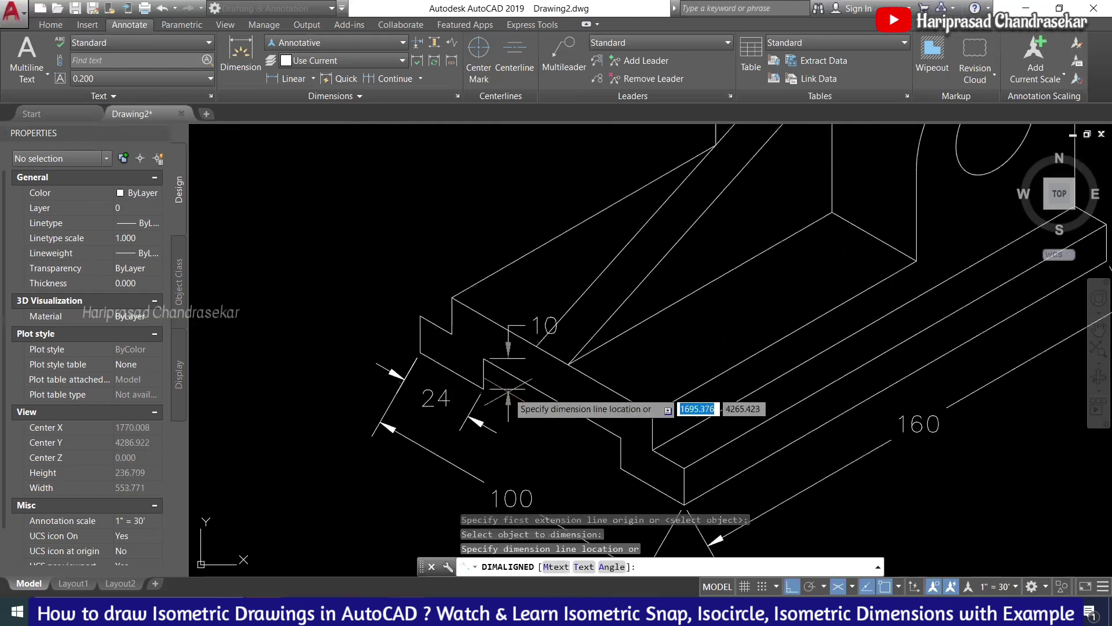
left_click(508, 393)
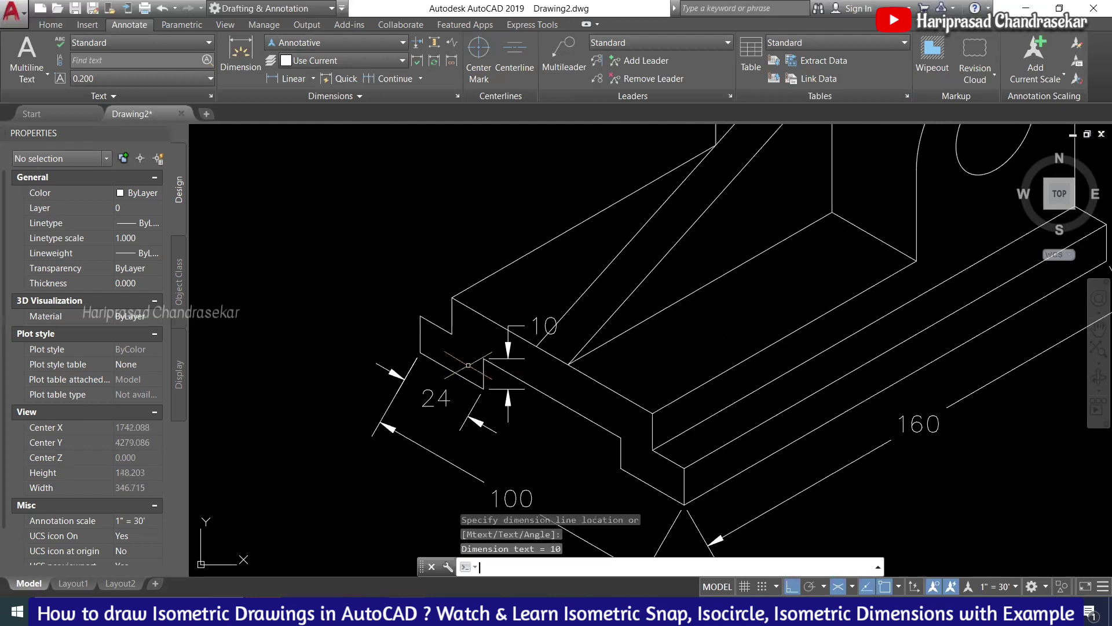
- Add an aligned dimension to the outer vertical edge of the base's left foot, placed outside the bracket
key("space")
key("Return")
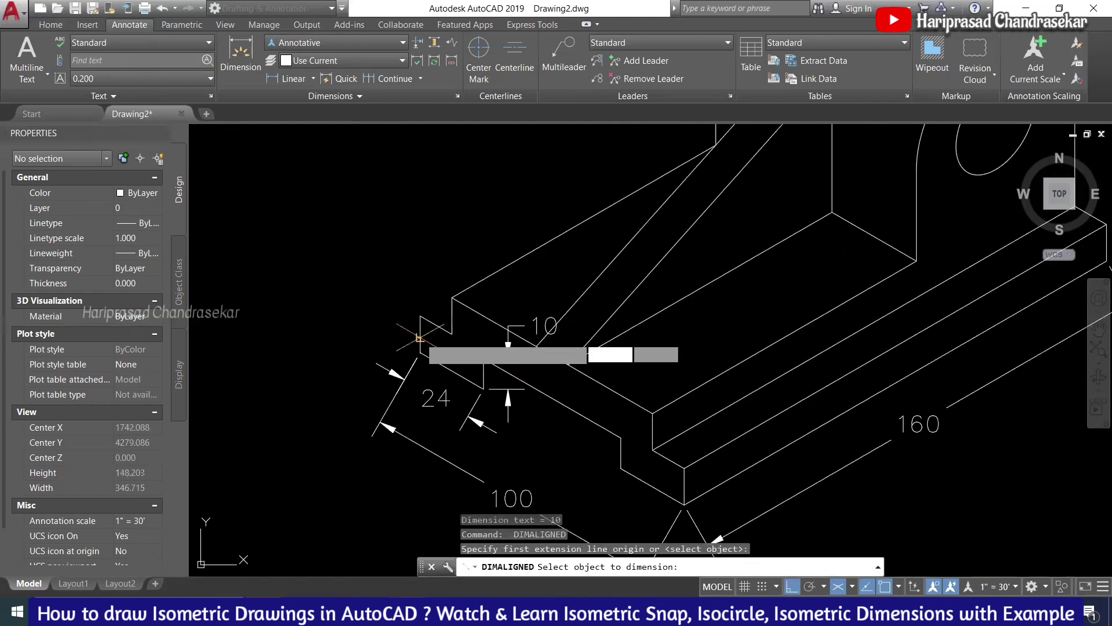
left_click(421, 336)
left_click(390, 316)
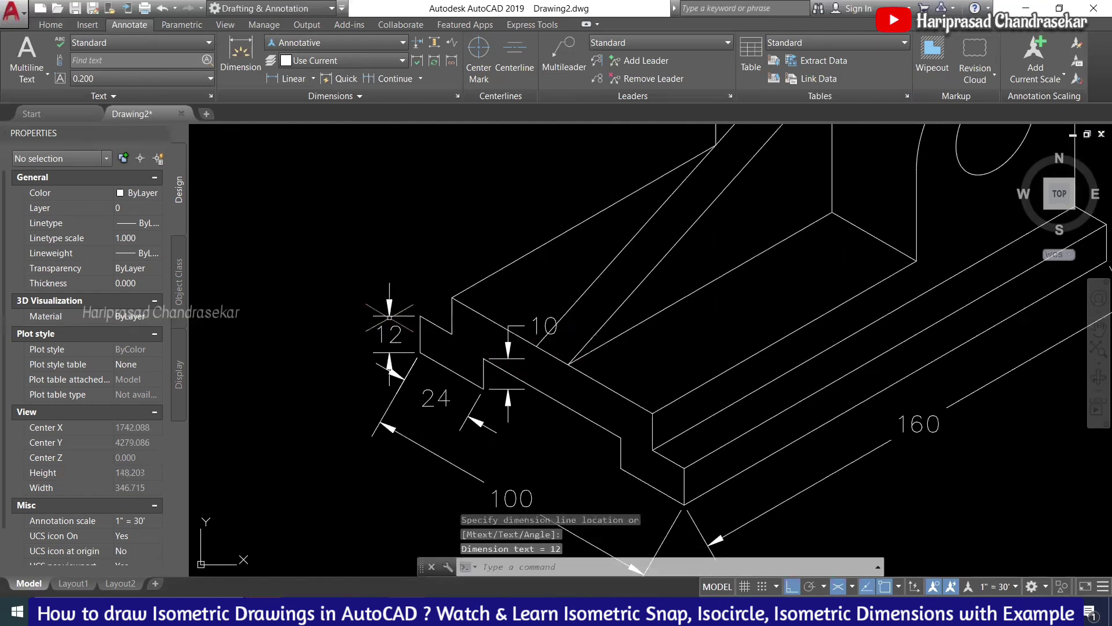
key("space")
left_click(421, 352)
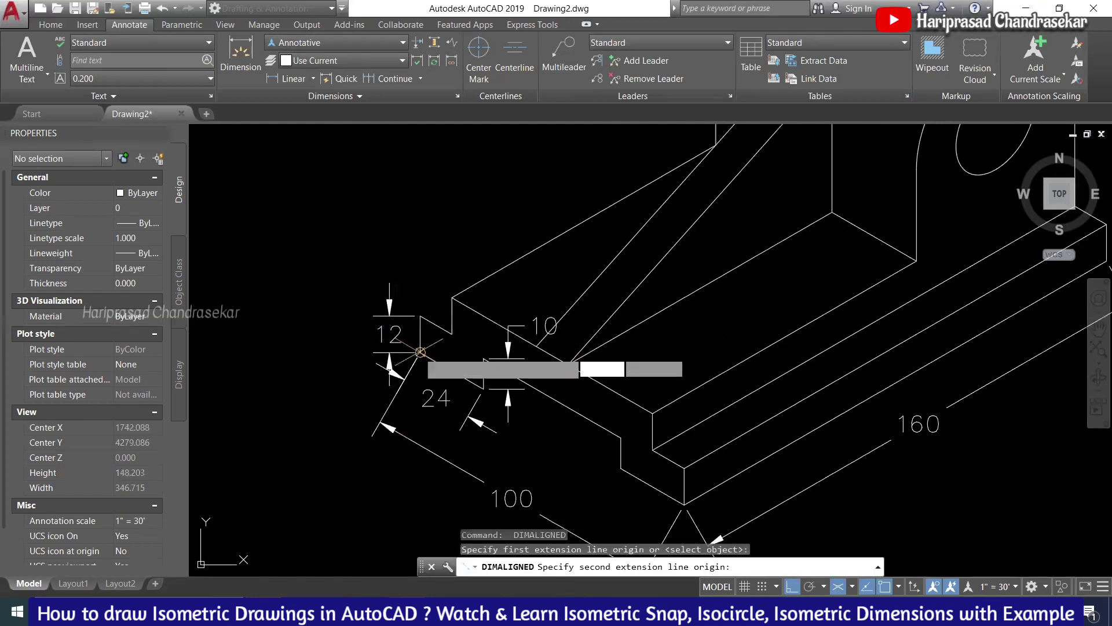
left_click(452, 297)
key("Escape")
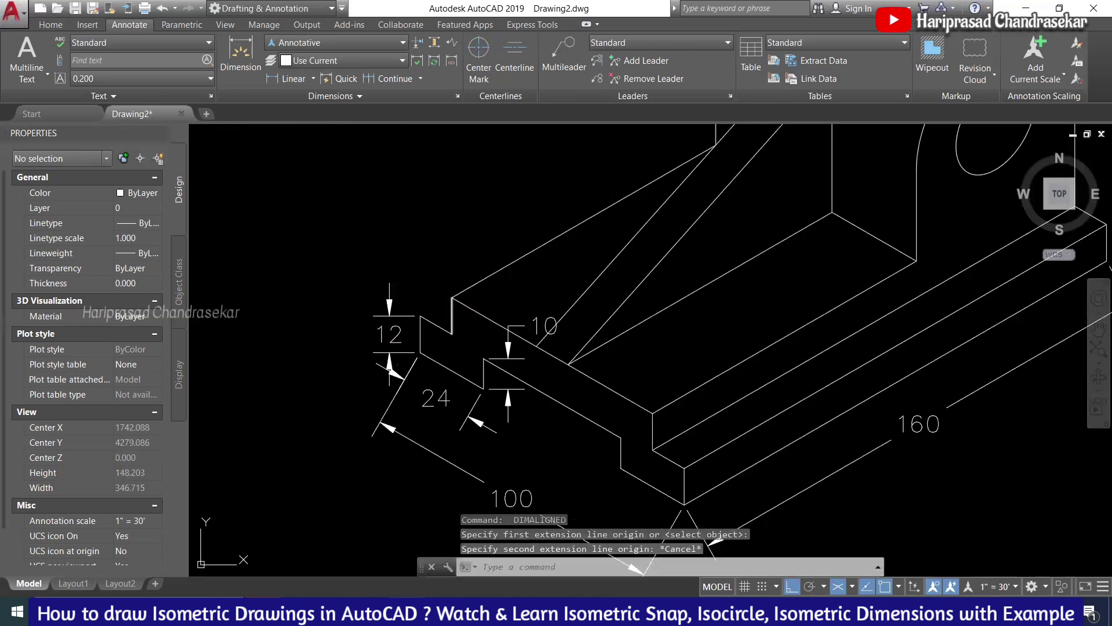
- Switch to the right isoplane and add an aligned dimension for the base's overall height, placed outside the left foot's height dimension
key("Return")
left_click(420, 316)
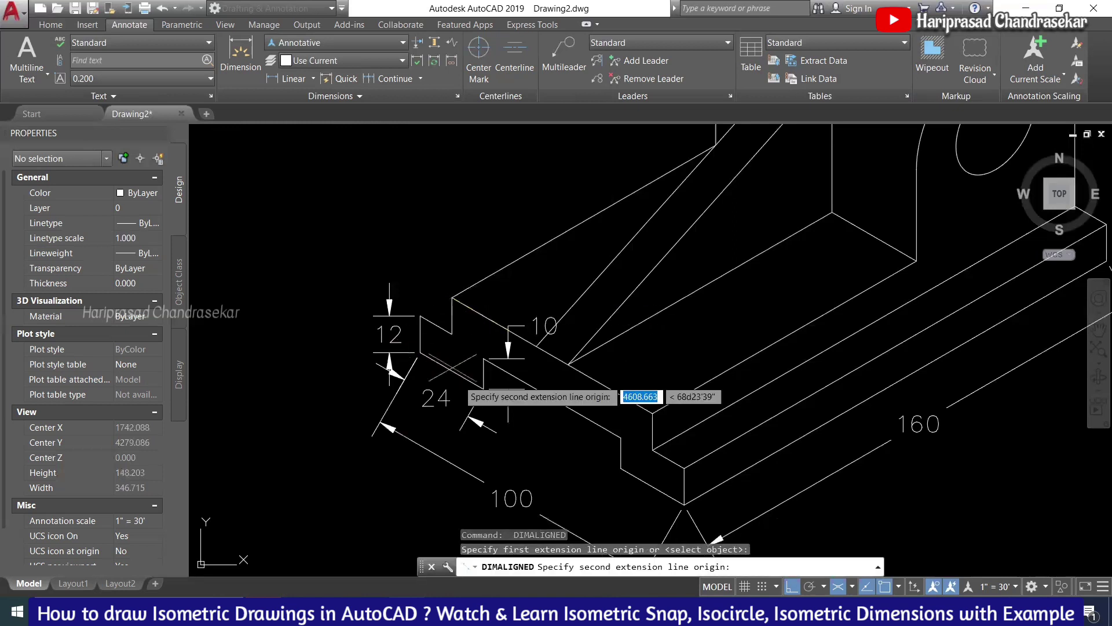
key("F5")
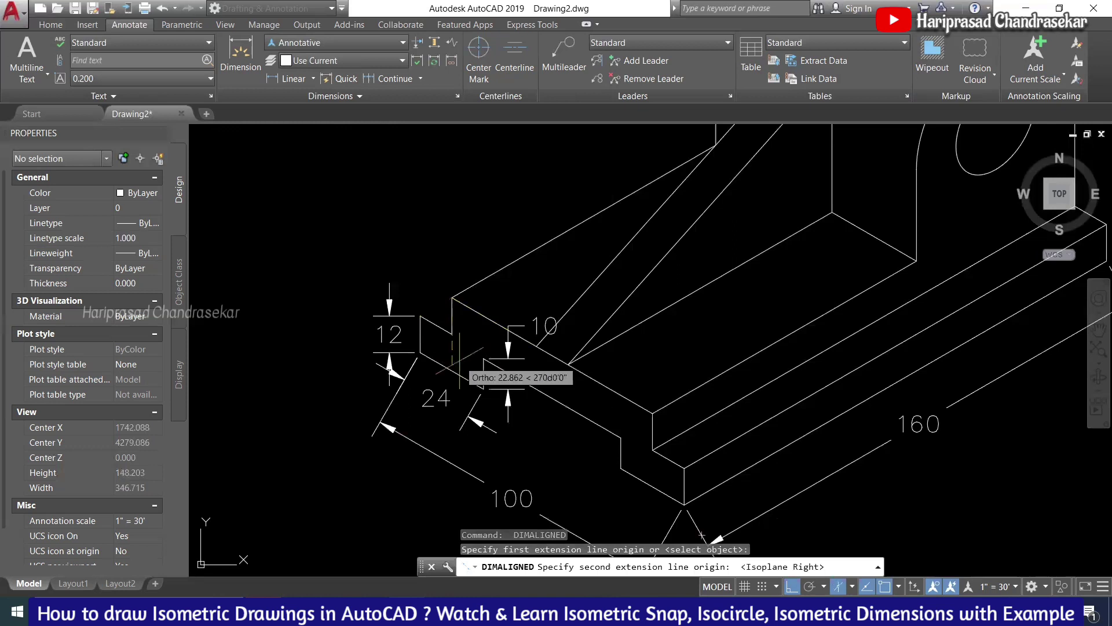
left_click(451, 369)
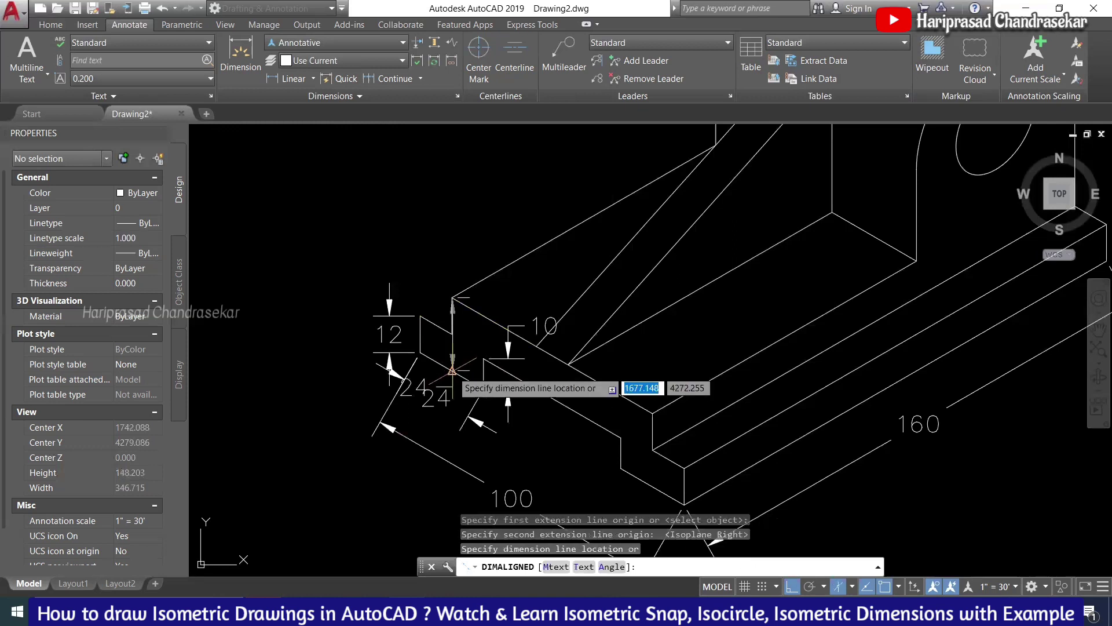
left_click(331, 307)
scroll(481, 344, "down", 4)
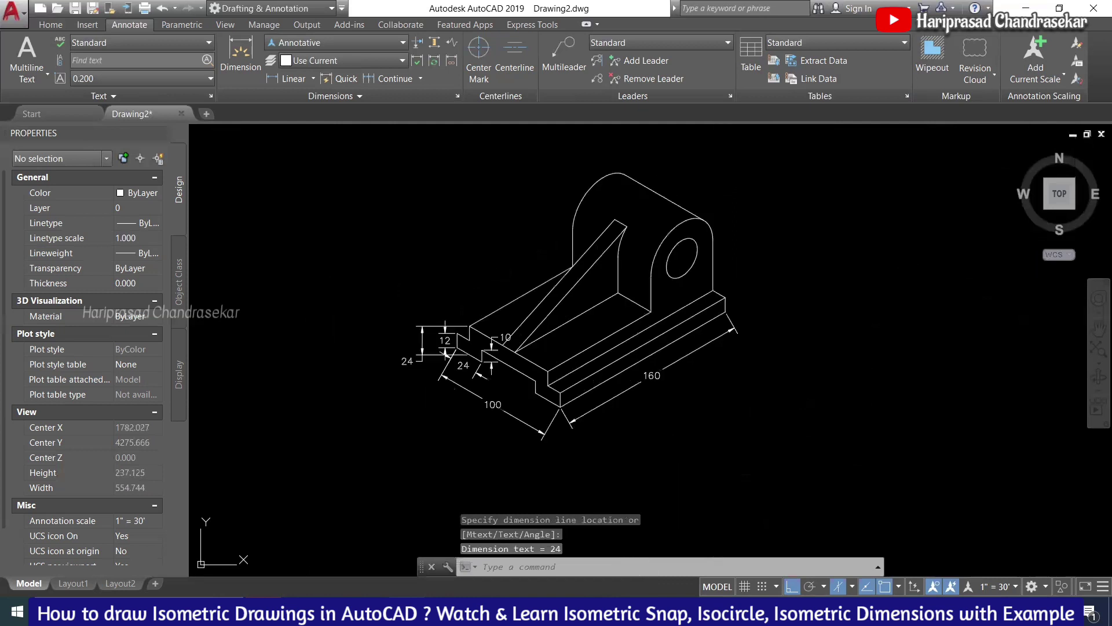
scroll(501, 367, "up", 2)
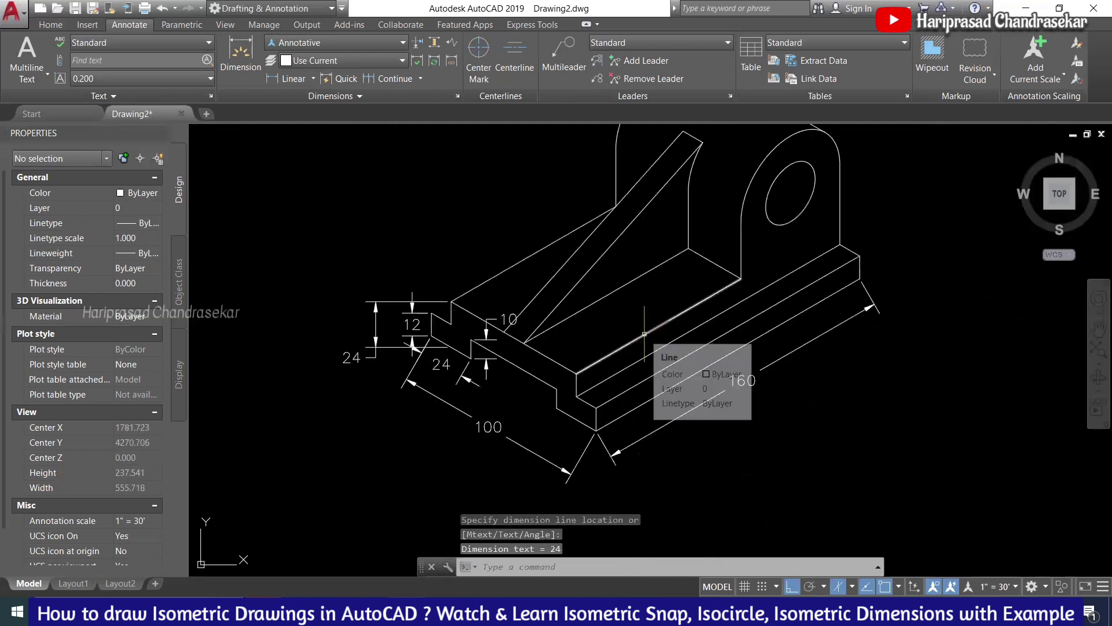
- Look through the dimensioning commands for one that edits existing dimensions
middle_click_drag(644, 334, 615, 331)
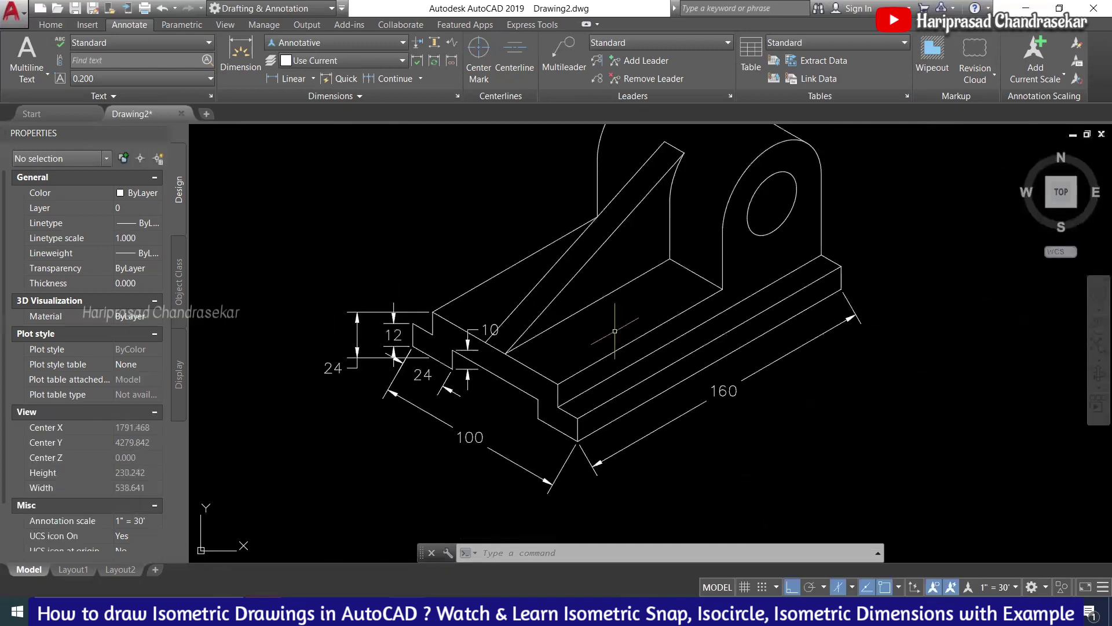
key("Escape")
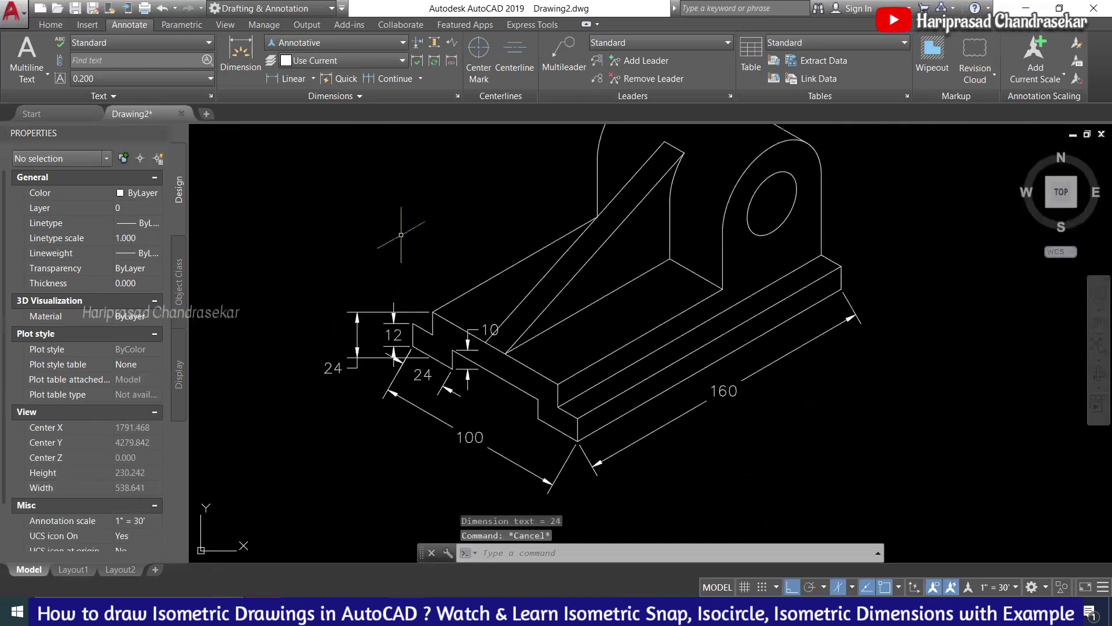
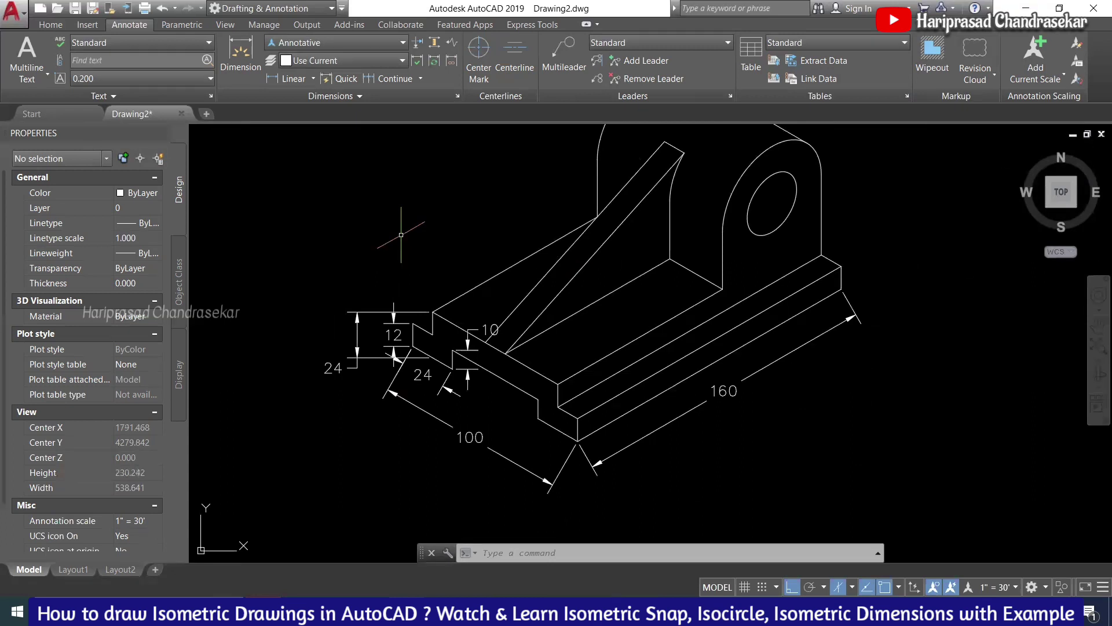
type("dim")
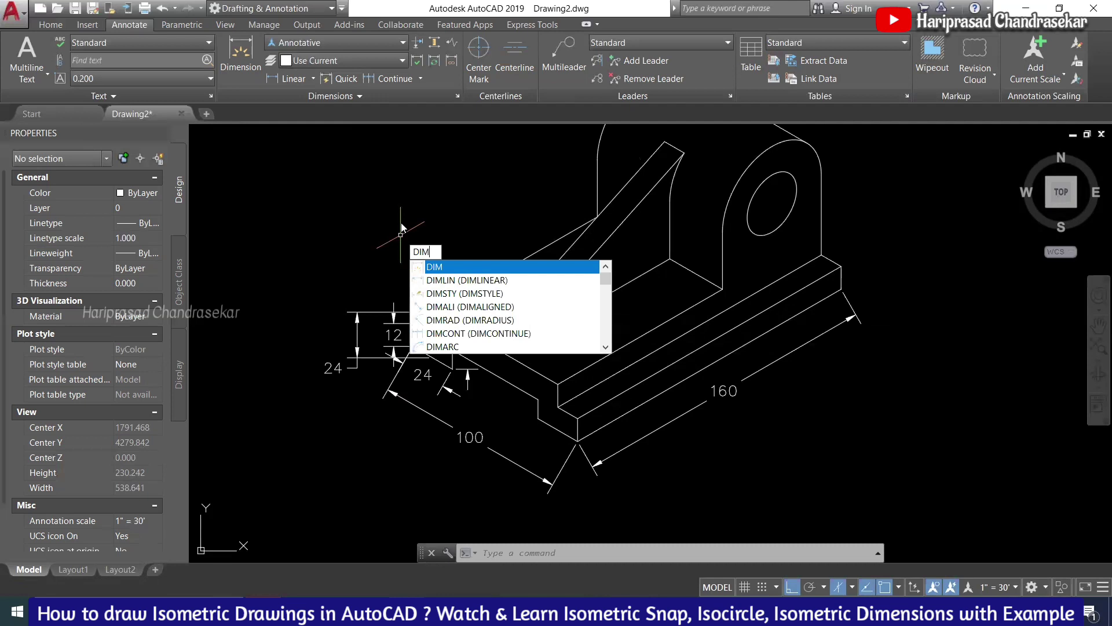
key("Down")
key("Down")
key("Down")
key("Down")
key("Down")
key("Down")
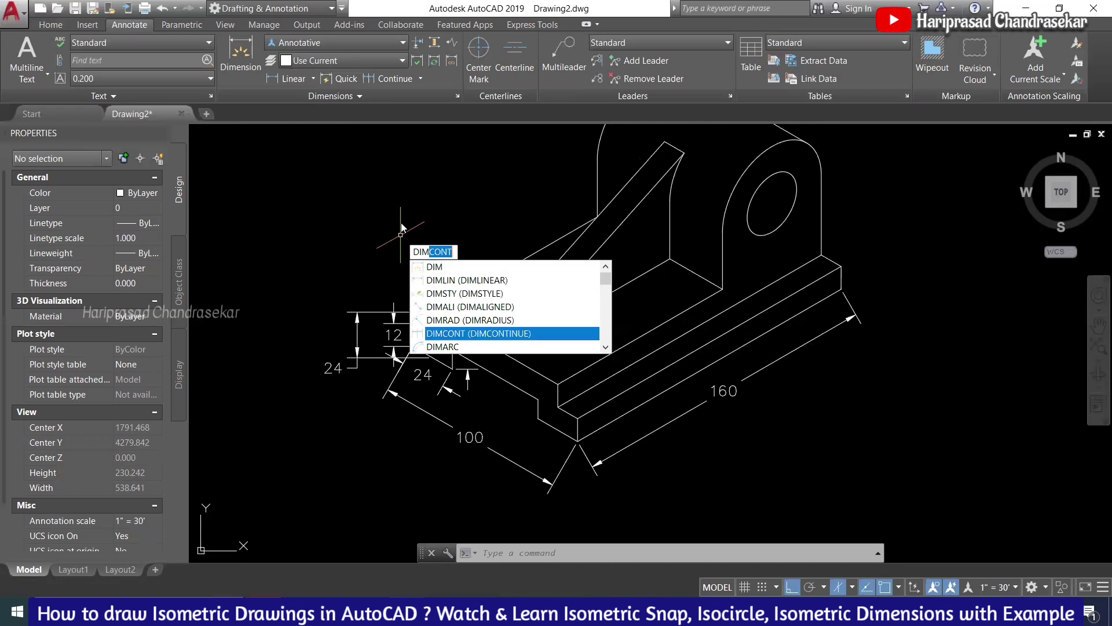
key("Down")
key("Down")
key("Down")
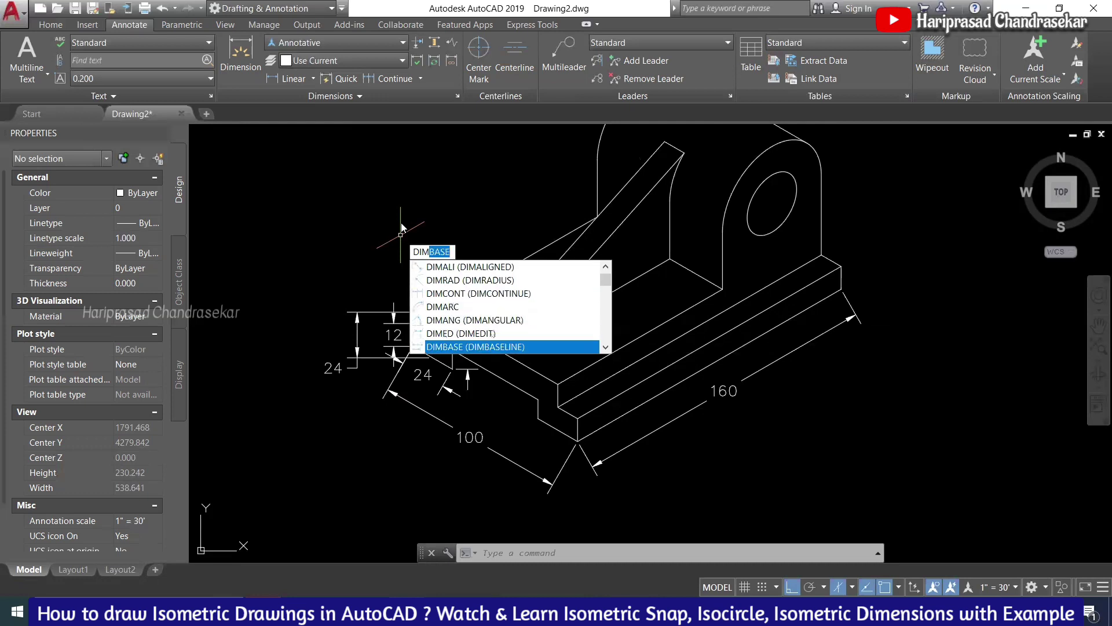
key("Up")
key("Up")
key("Down")
key("Down")
key("Down")
key("Down")
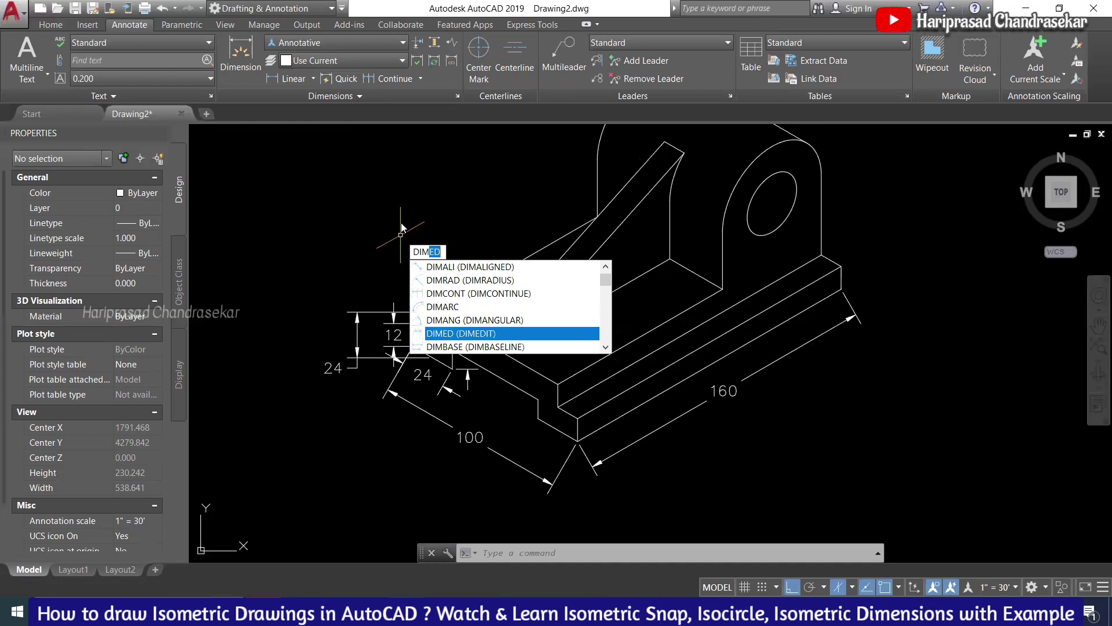
key("Down")
key("Down")
key("Down")
key("Down")
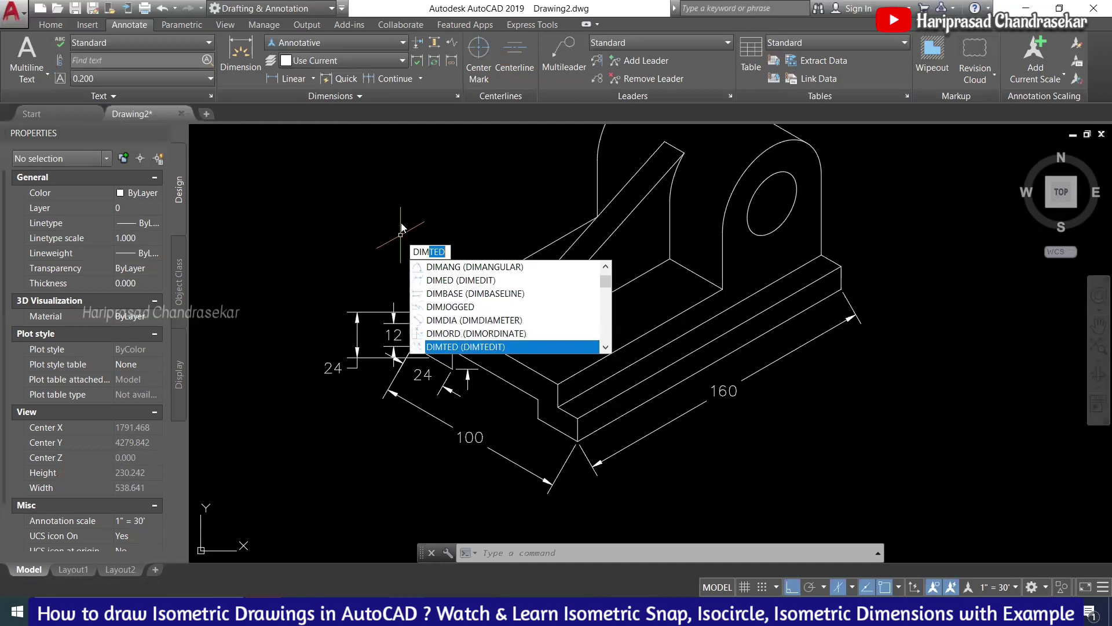
key("Down")
key("Down")
key("Down")
key("Down")
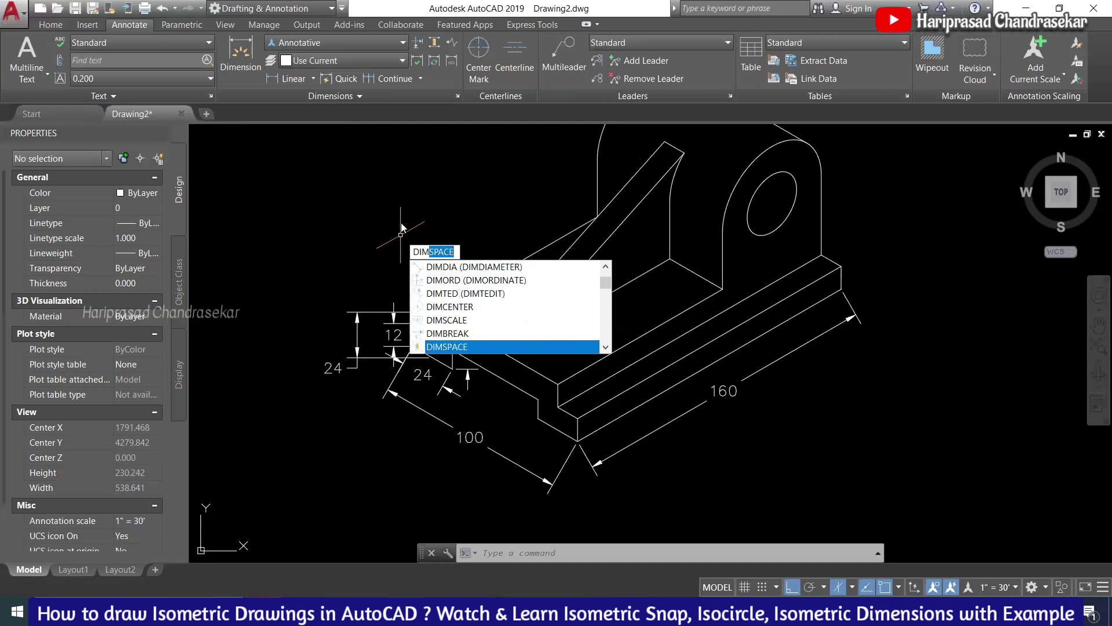
key("Down")
key("Down")
key("Down")
key("Down")
key("Down")
key("Down")
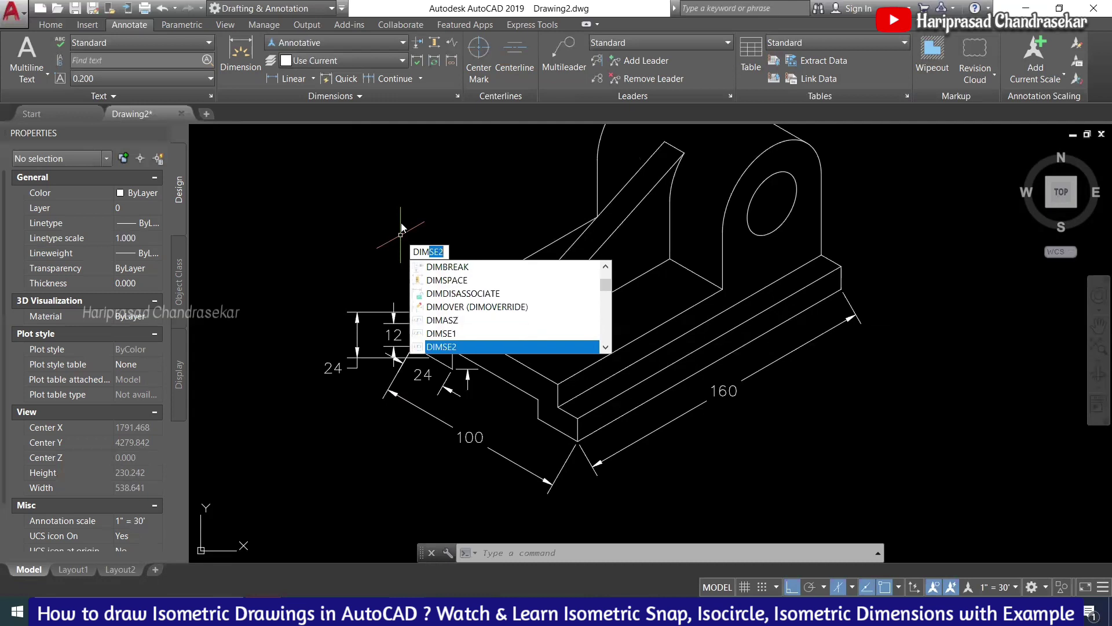
key("Down")
key("Down")
key("Down")
key("Down")
key("Down")
key("Up")
key("Up")
key("Up")
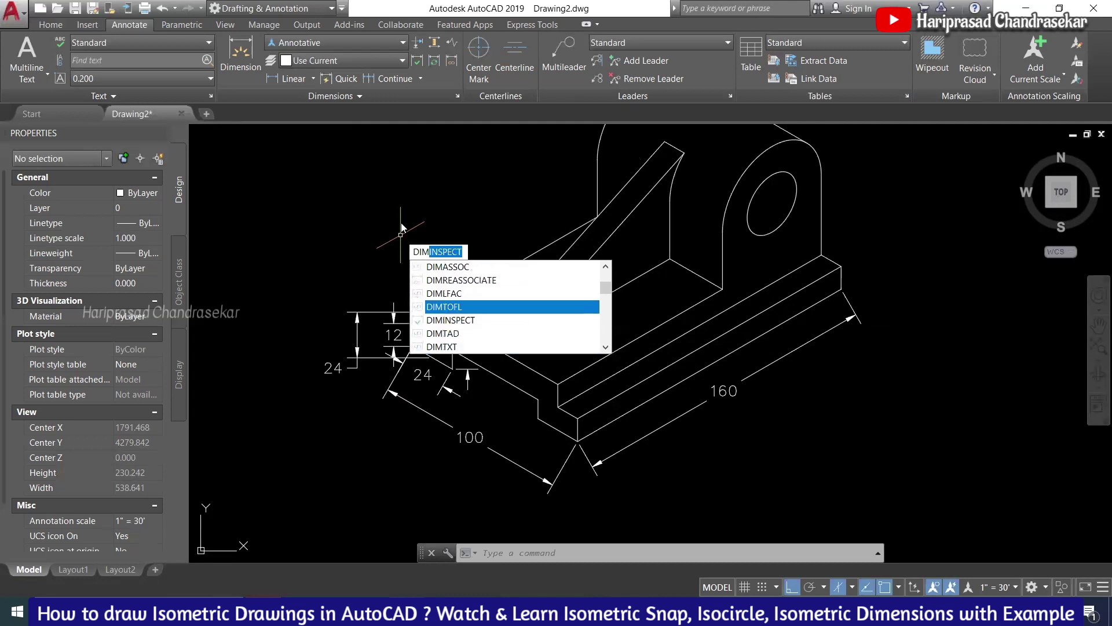
key("Up")
key("Up")
key("Up")
key("Up")
key("Up")
key("Up")
key("Up")
key("Up")
key("Up")
key("Up")
key("Up")
key("Up")
key("Up")
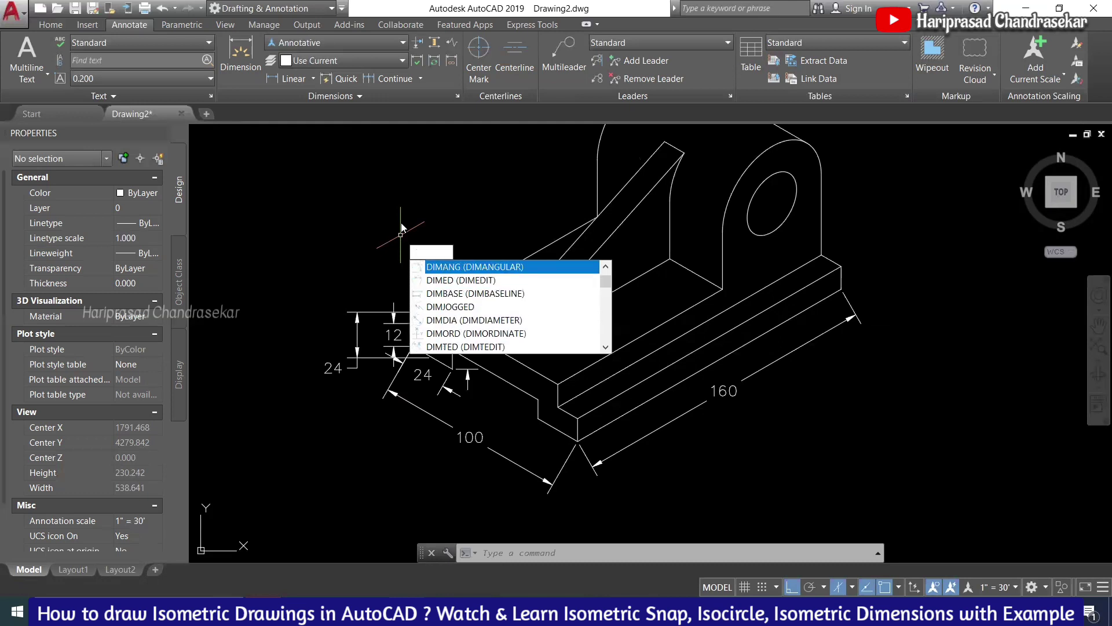
- Apply Dimedit's Oblique option to the base's overall length dimension, taking the angle from the vertical edge at the front corner
key("Down")
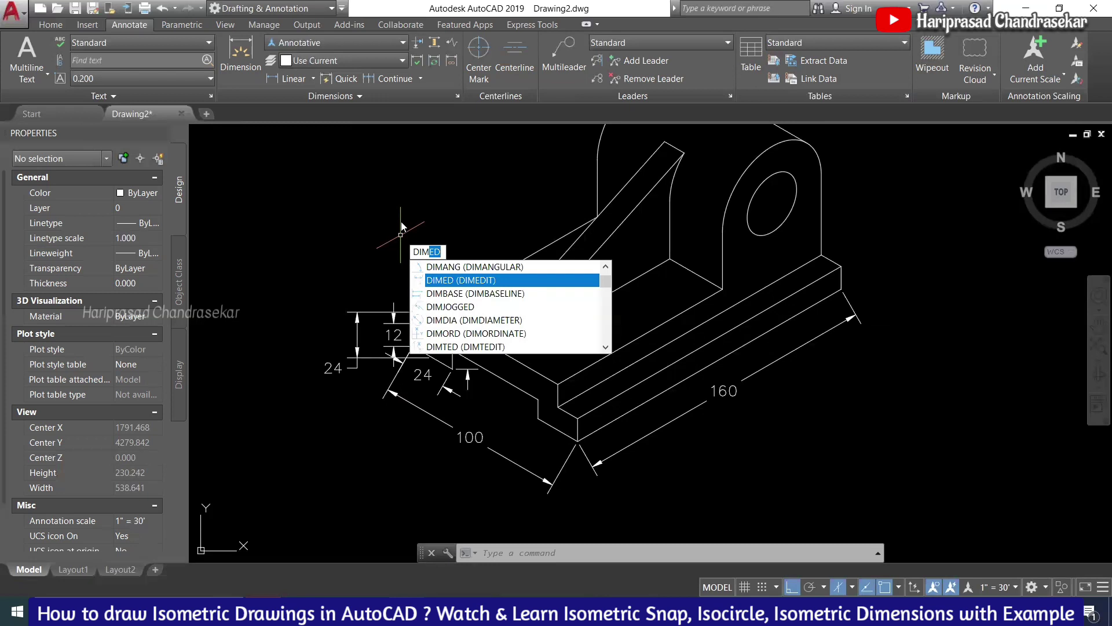
left_click(450, 285)
key("Down")
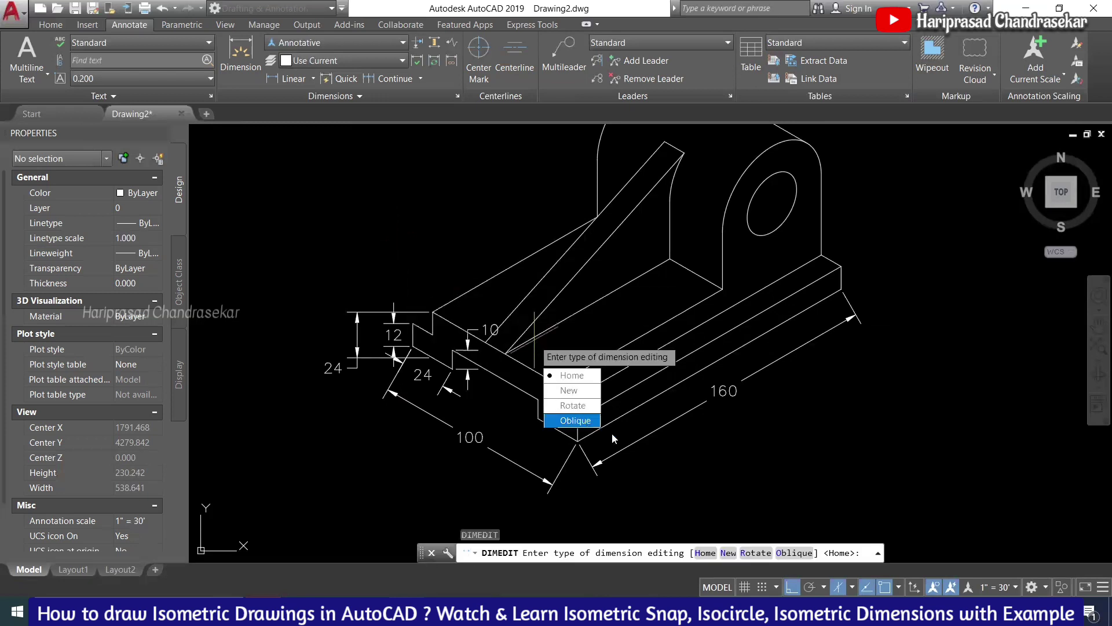
left_click(796, 554)
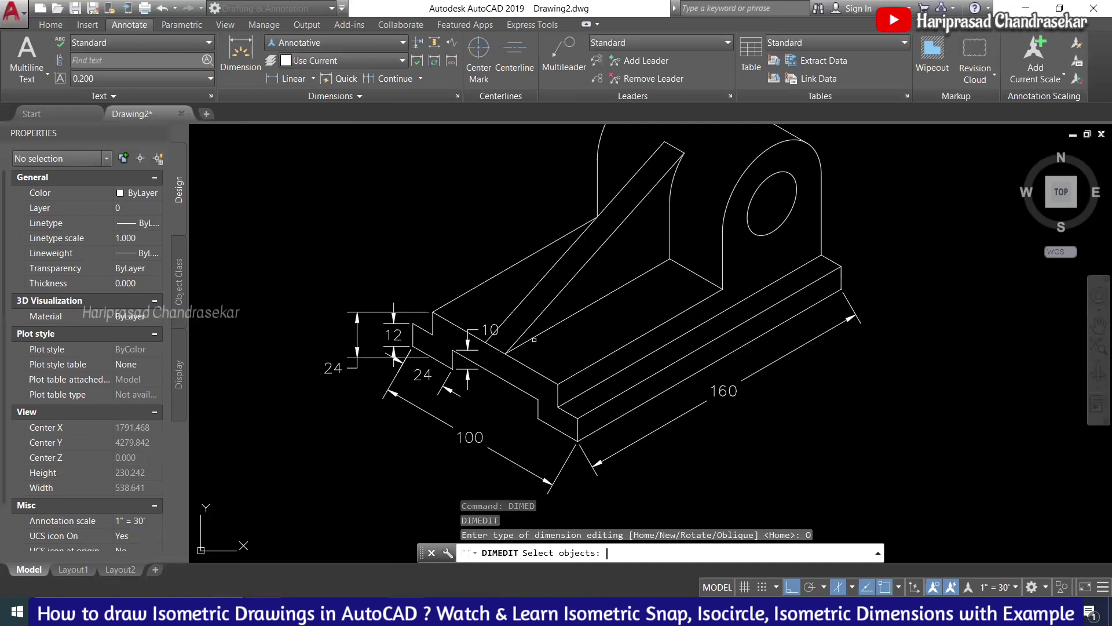
left_click(679, 415)
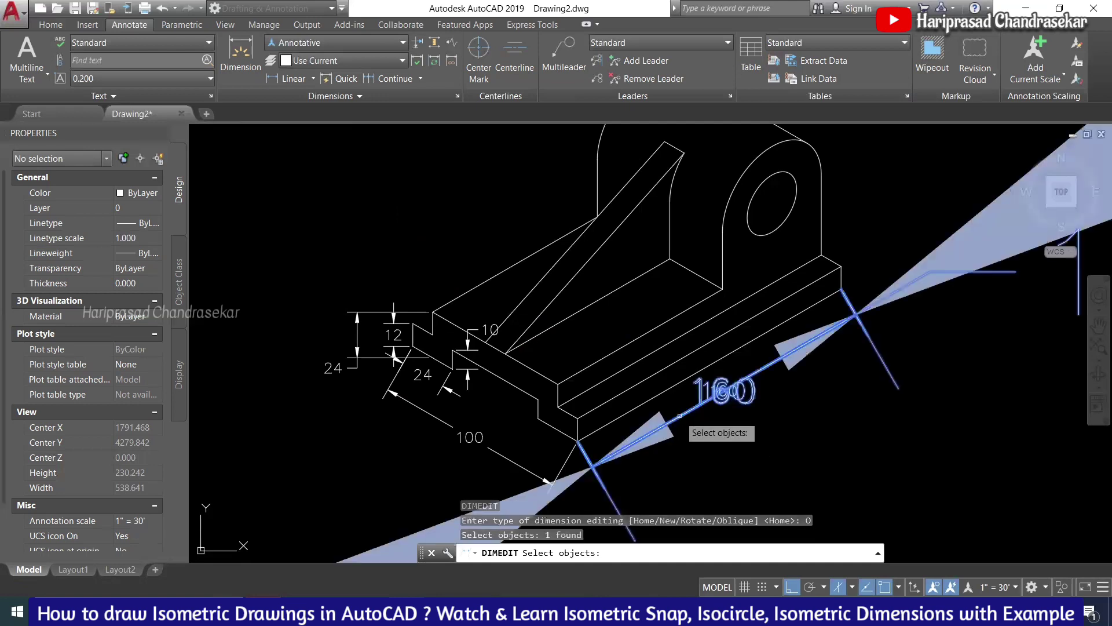
key("Return")
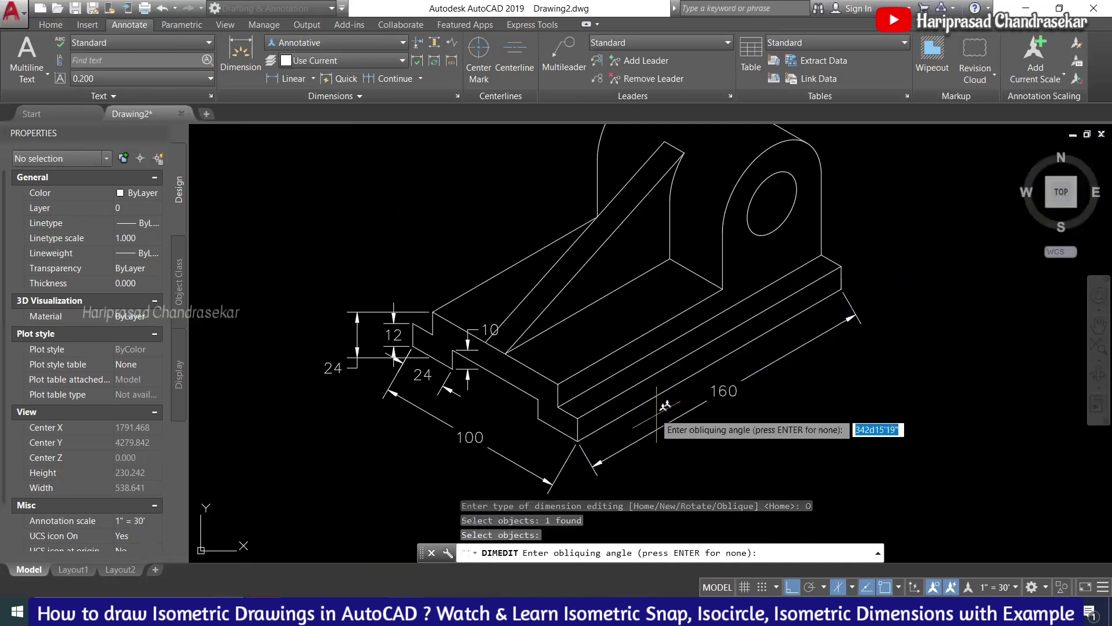
scroll(485, 446, "up", 2)
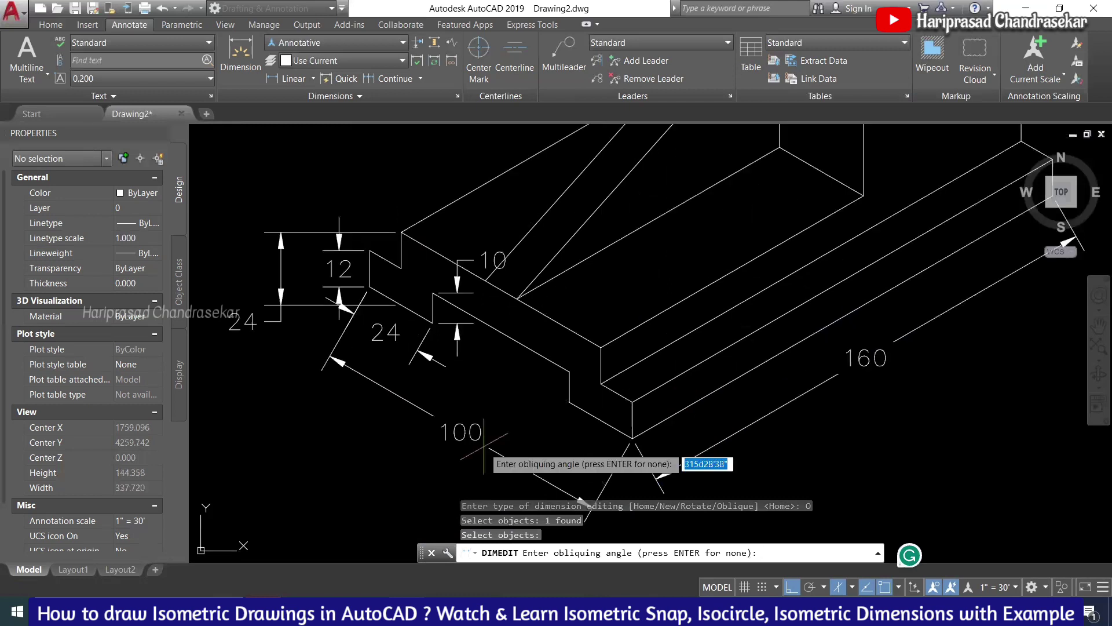
left_click(632, 439)
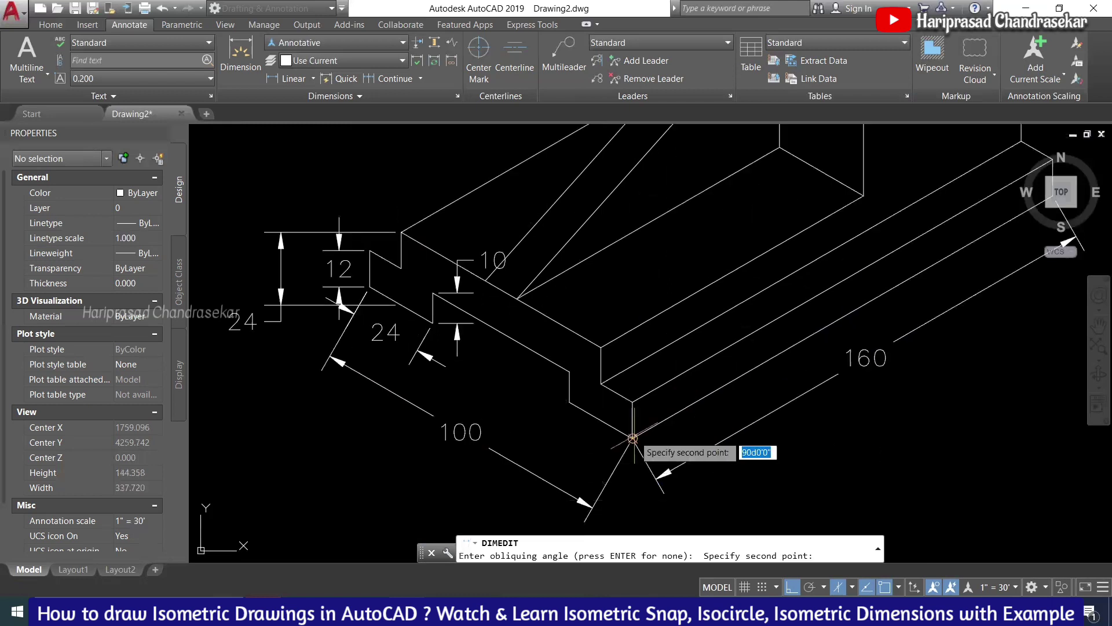
left_click(632, 401)
scroll(600, 391, "down", 2)
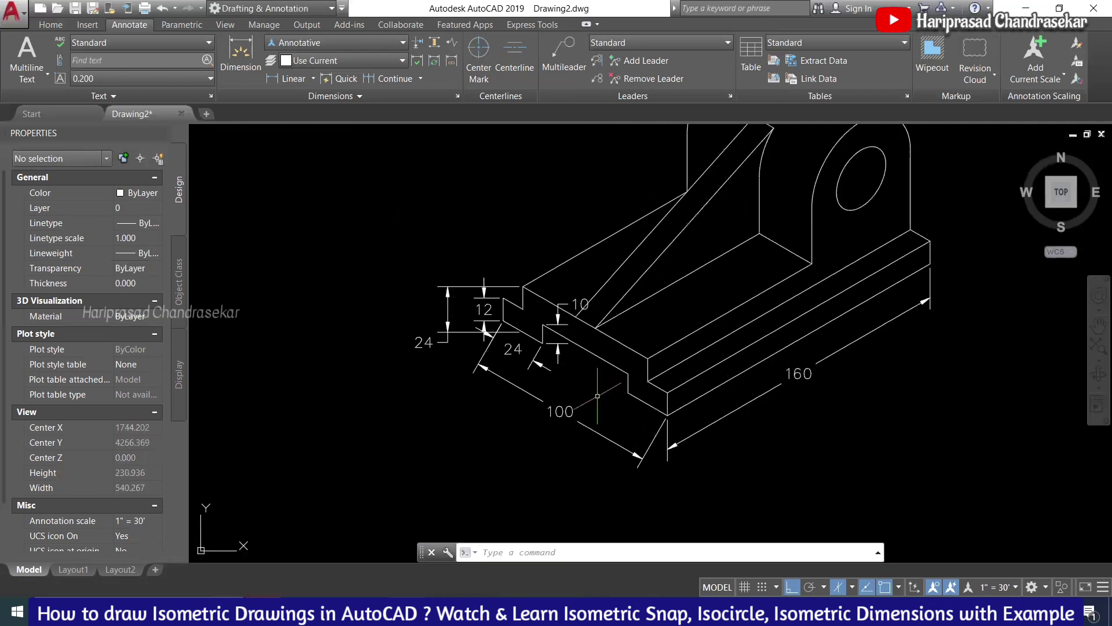
- Oblique the left foot's width dimension and the base's overall width dimension so their extension lines run parallel to the vertical edges
type("DIMED")
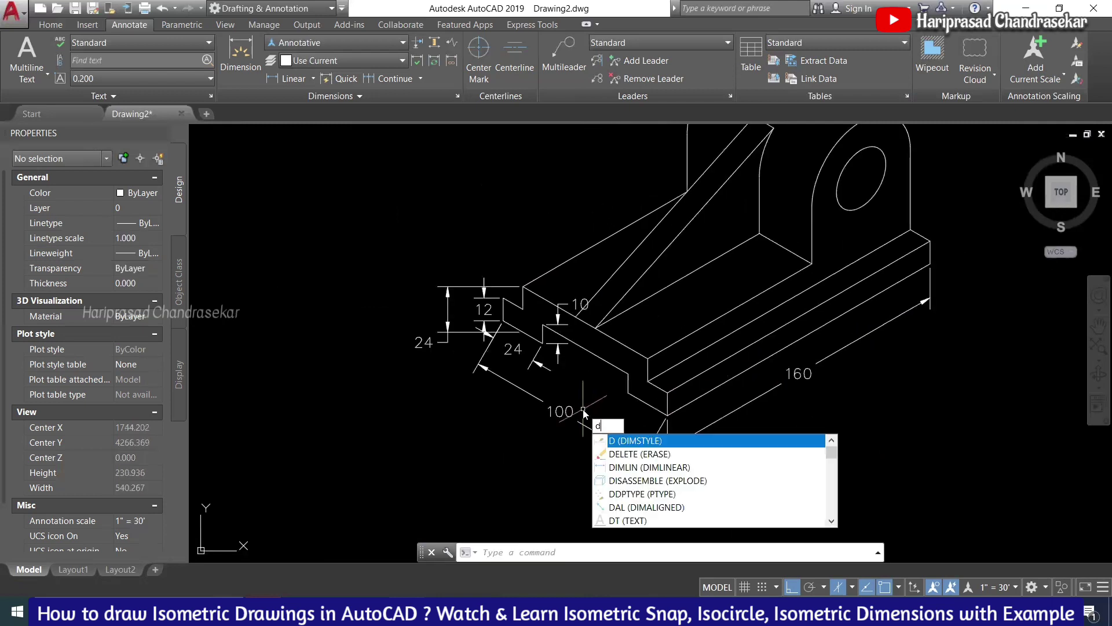
key("Return")
key("Down")
key("Down")
key("Down")
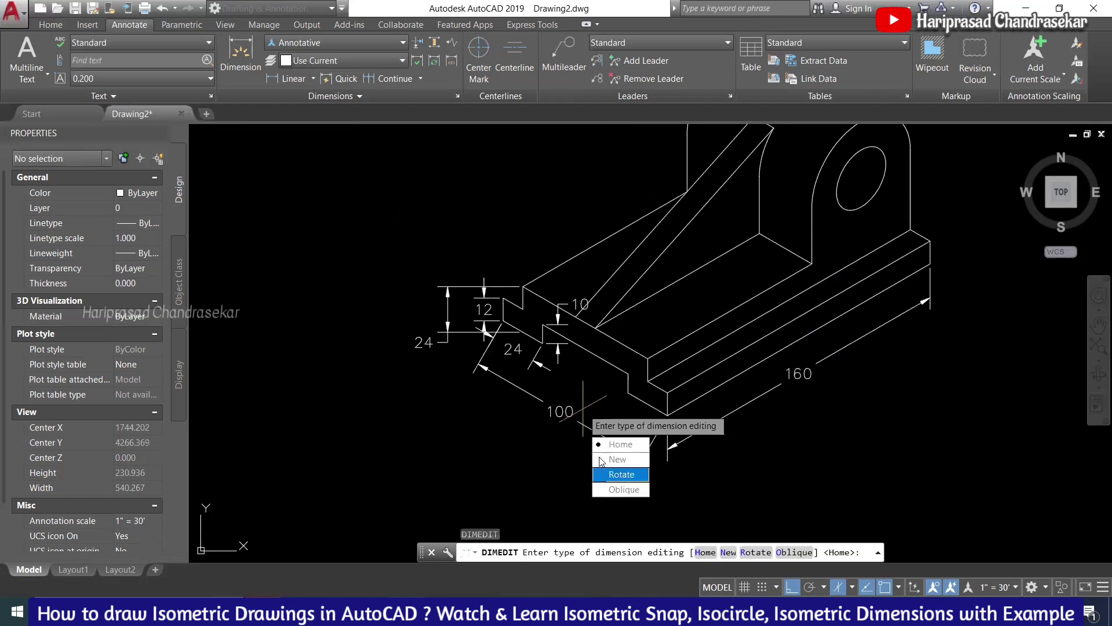
key("Return")
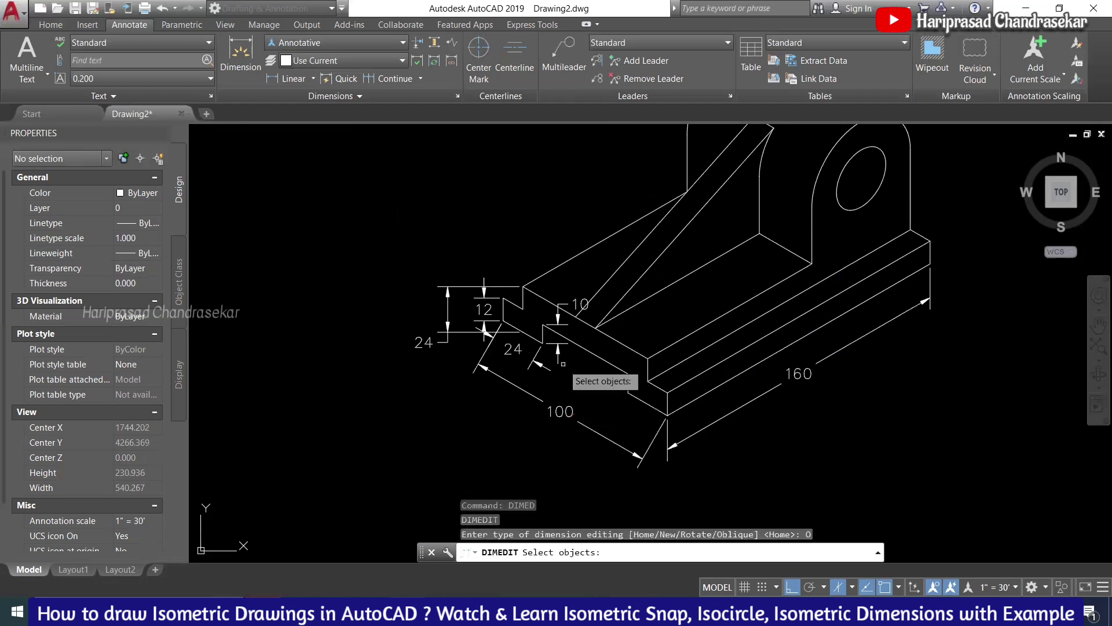
left_click(525, 341)
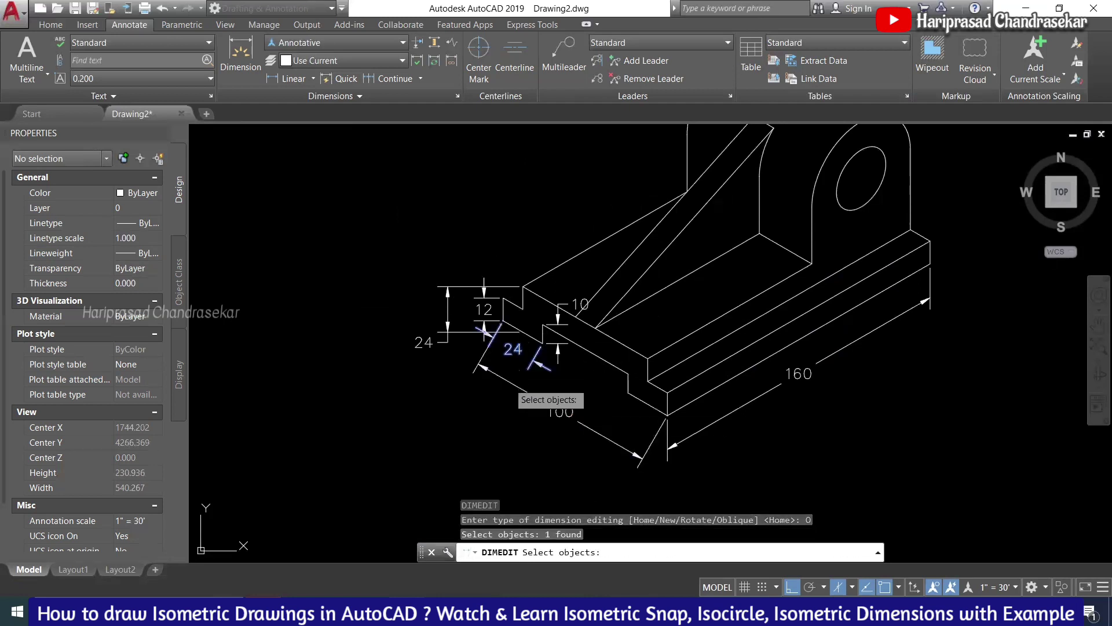
left_click(518, 385)
key("Return")
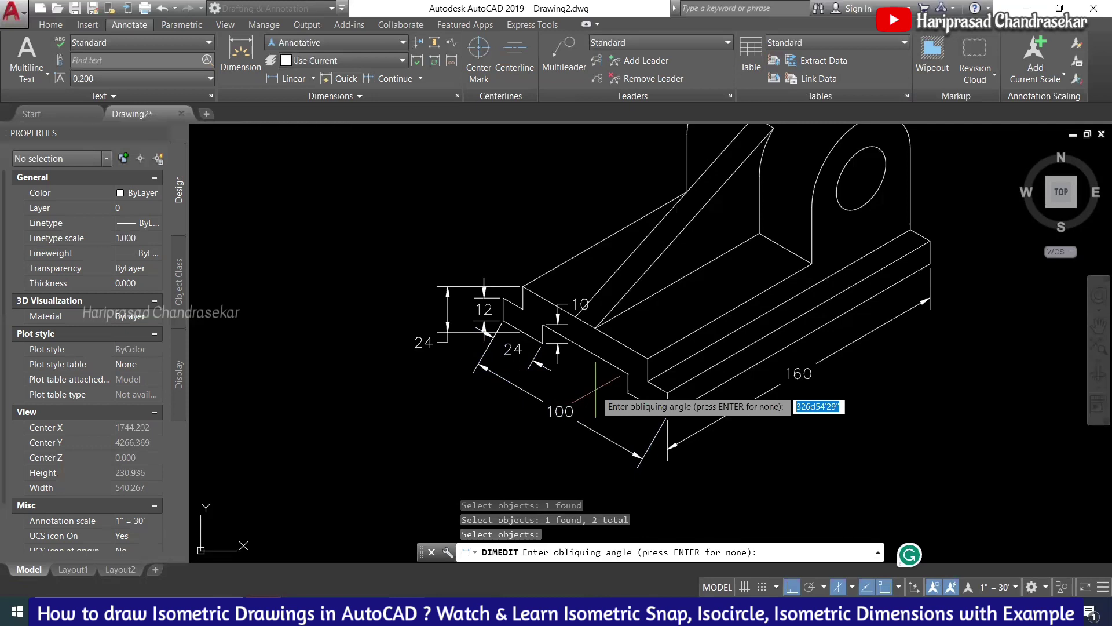
left_click(626, 367)
left_click(613, 389)
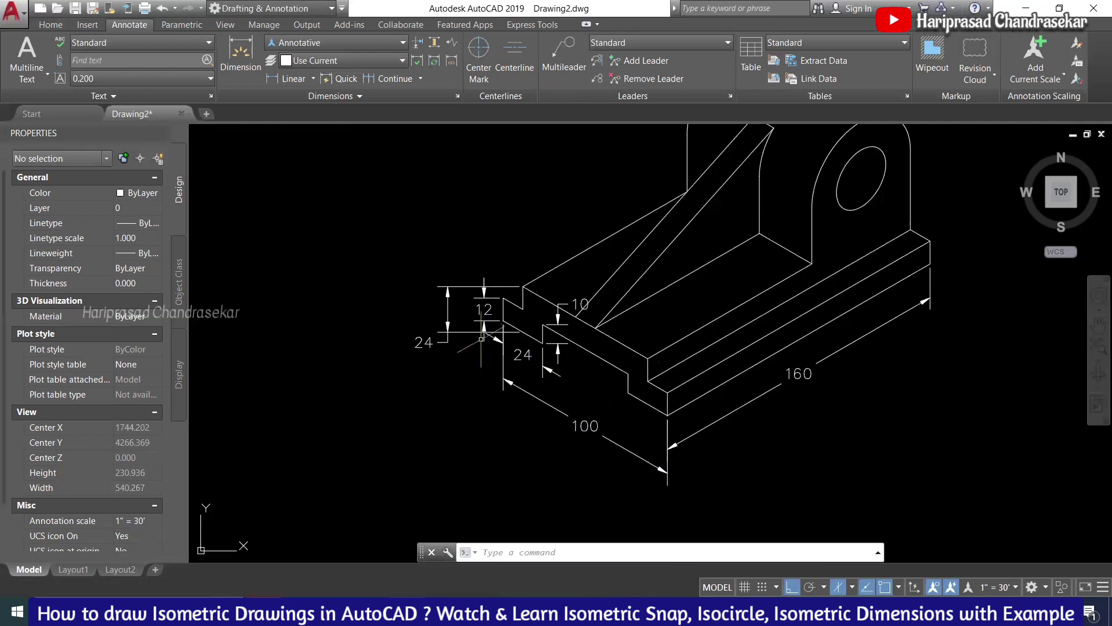
- Oblique the overall height, left foot height and groove depth dimensions so their extension lines run parallel to the base's width edges
type("dimed")
key("Return")
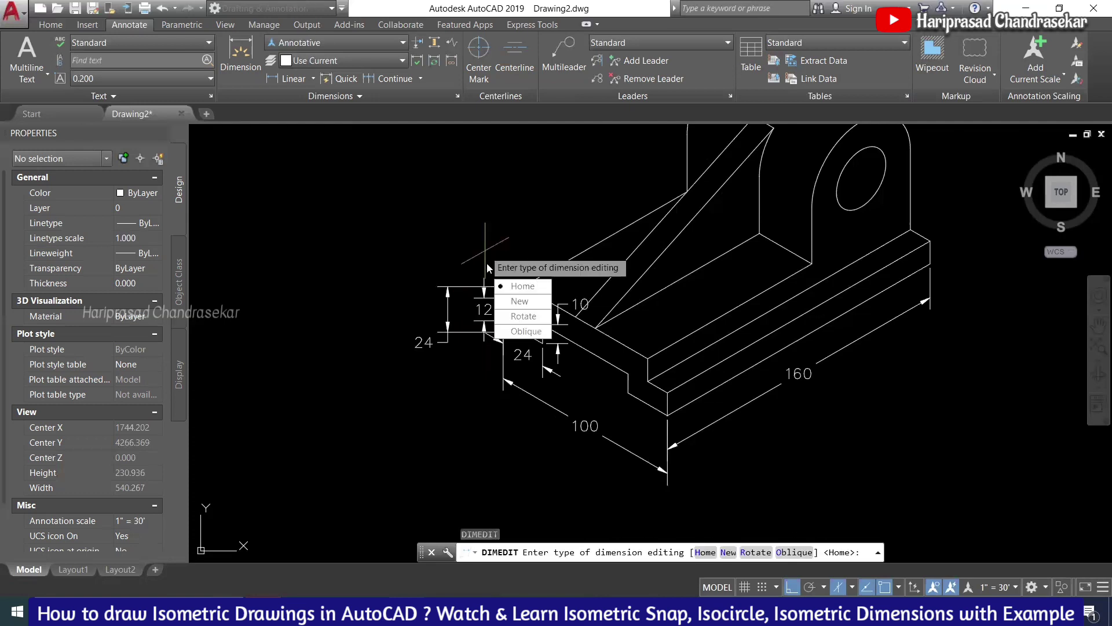
left_click(525, 330)
left_click(492, 241)
left_click(445, 320)
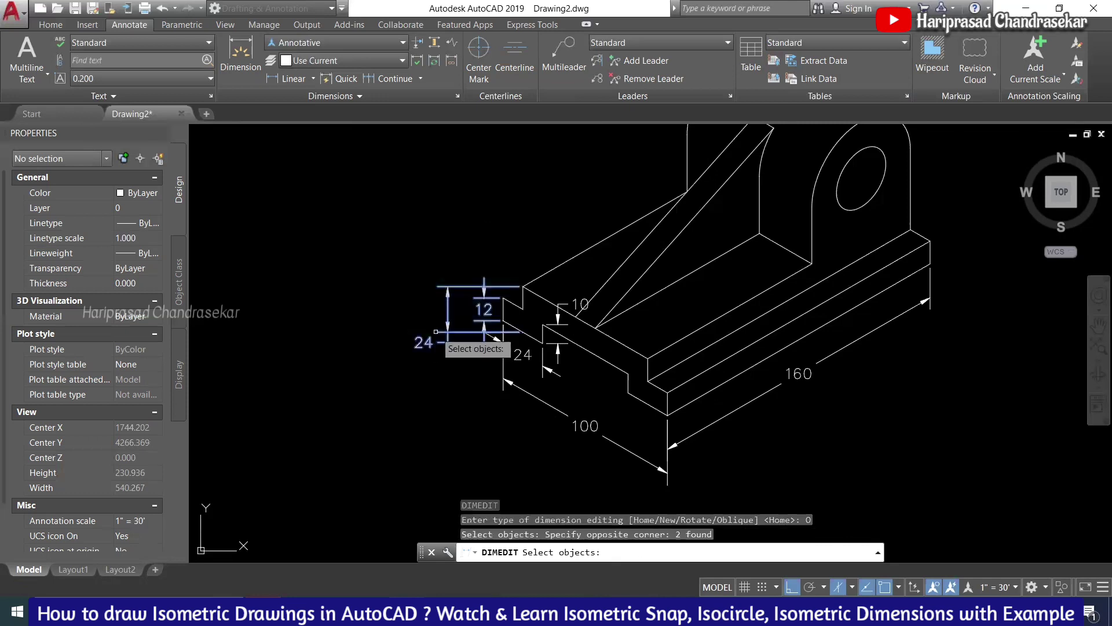
left_click(555, 359)
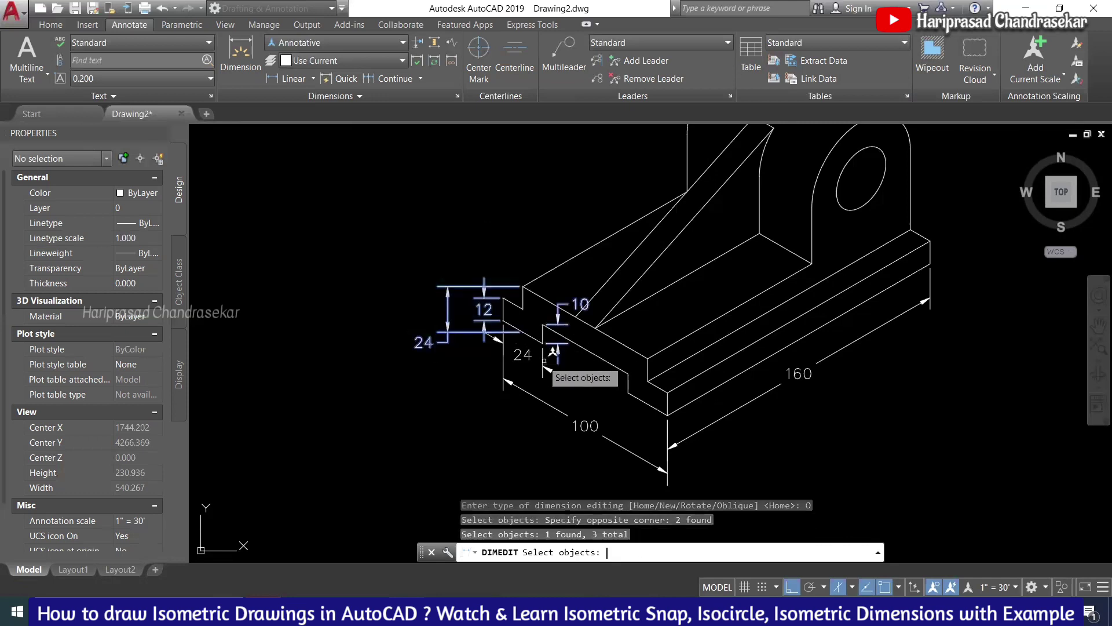
key("Return")
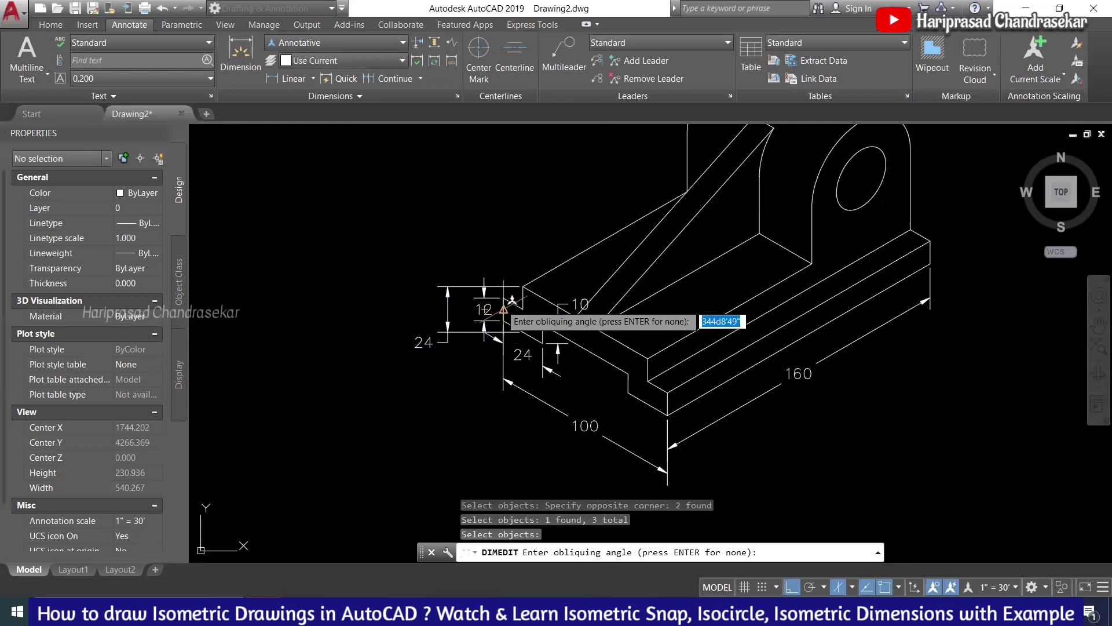
left_click(503, 297)
left_click(585, 322)
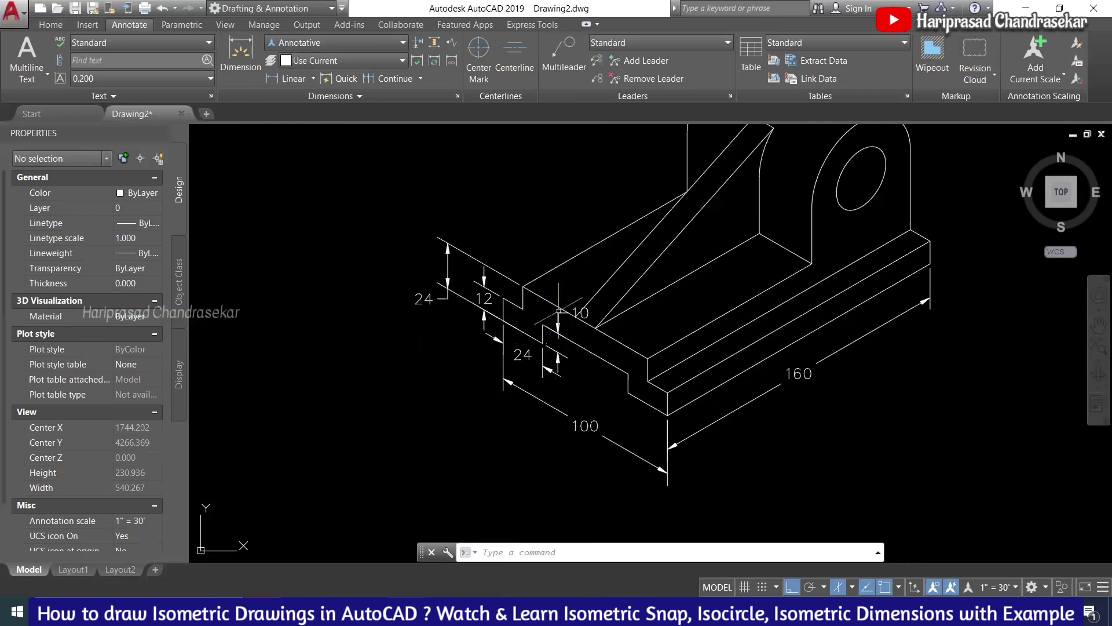
- Add an aligned dimension to the upright's short bottom edge between the rib and its front corner
scroll(596, 322, "down", 2)
scroll(592, 301, "up", 2)
scroll(588, 278, "down", 2)
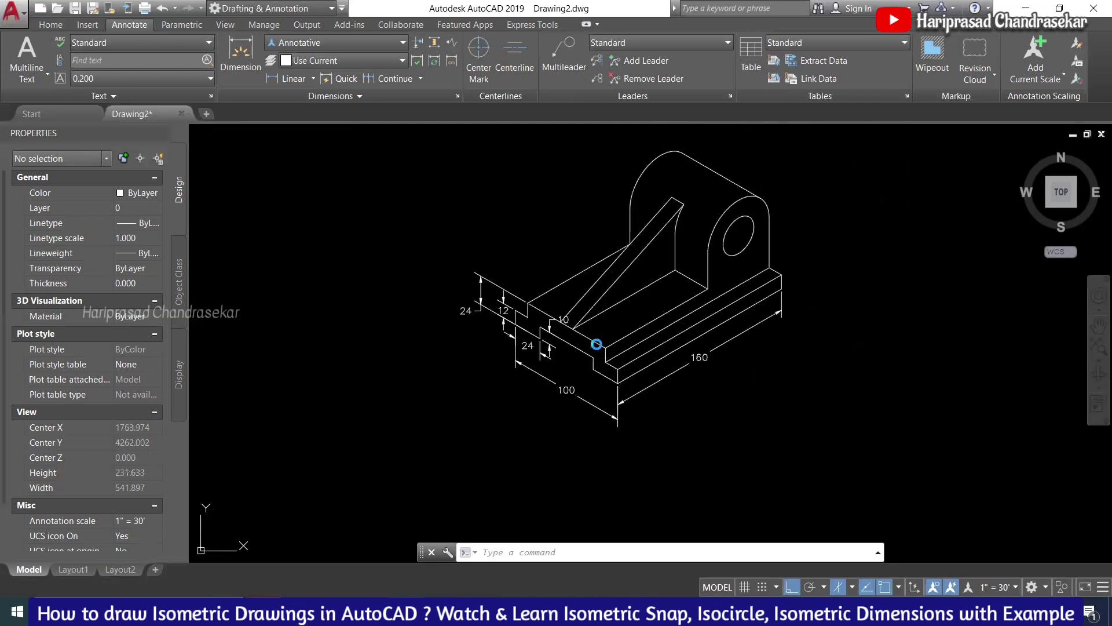
mouse_move(580, 270)
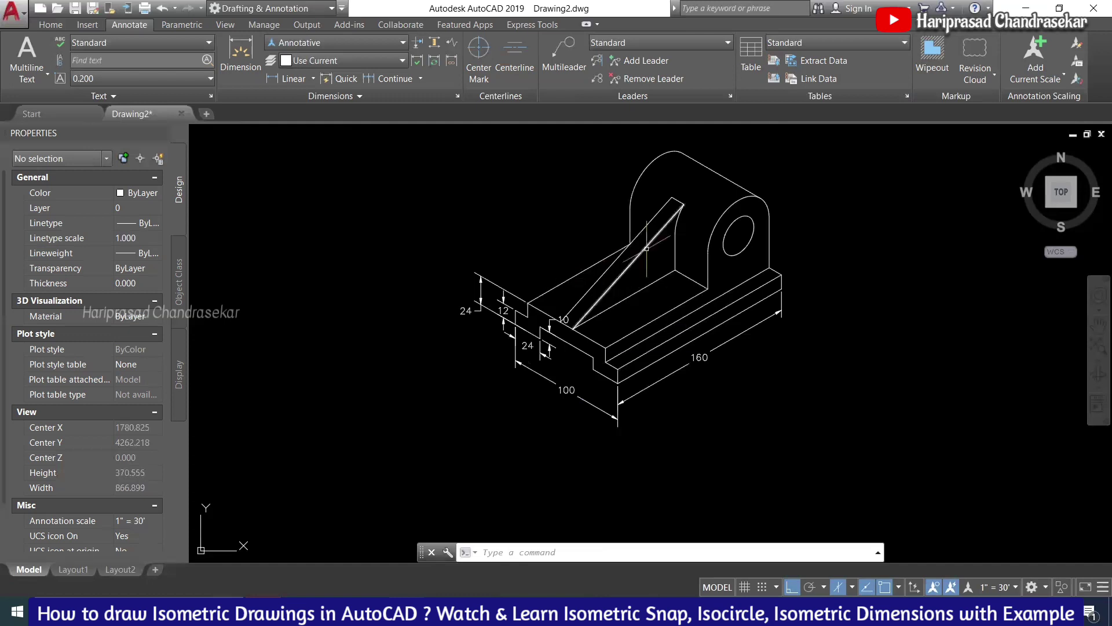
scroll(649, 252, "up", 2)
type("dim")
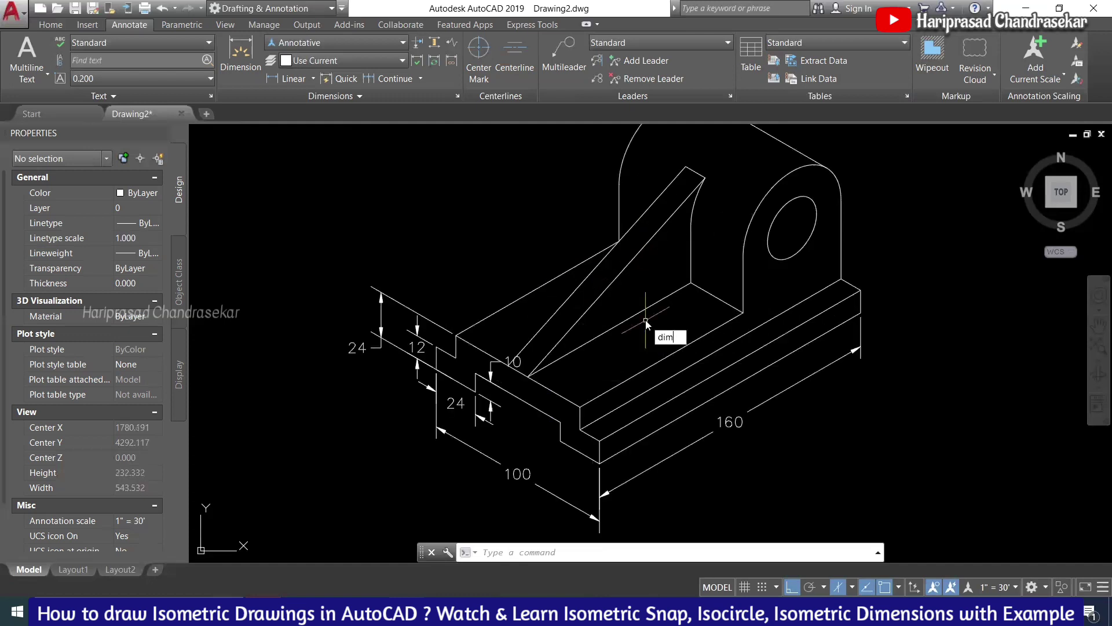
type("al")
key("Return")
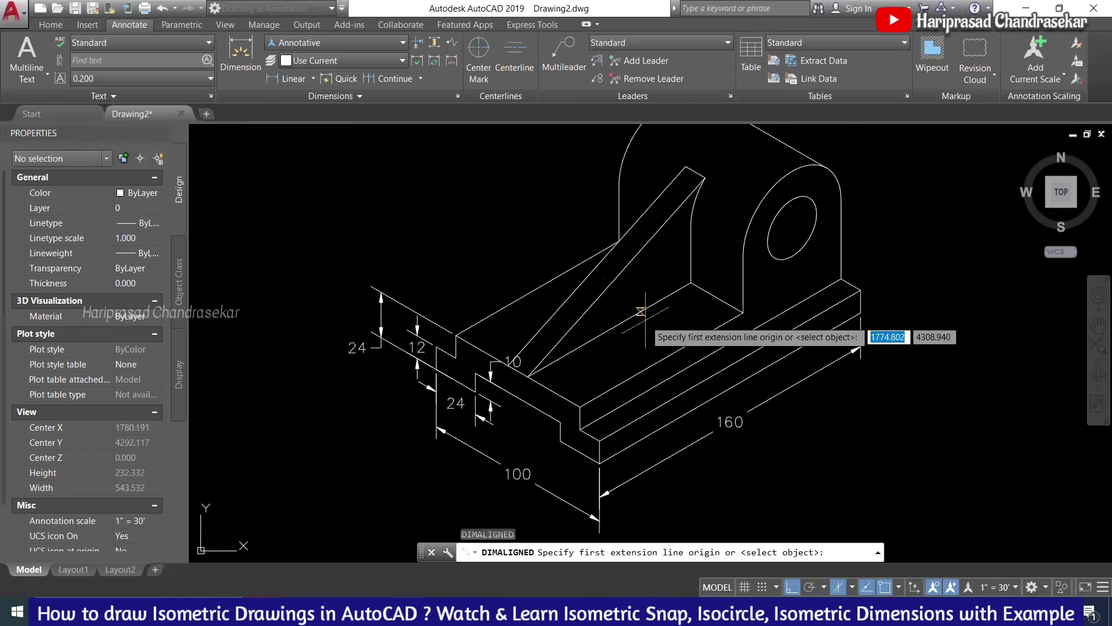
key("Return")
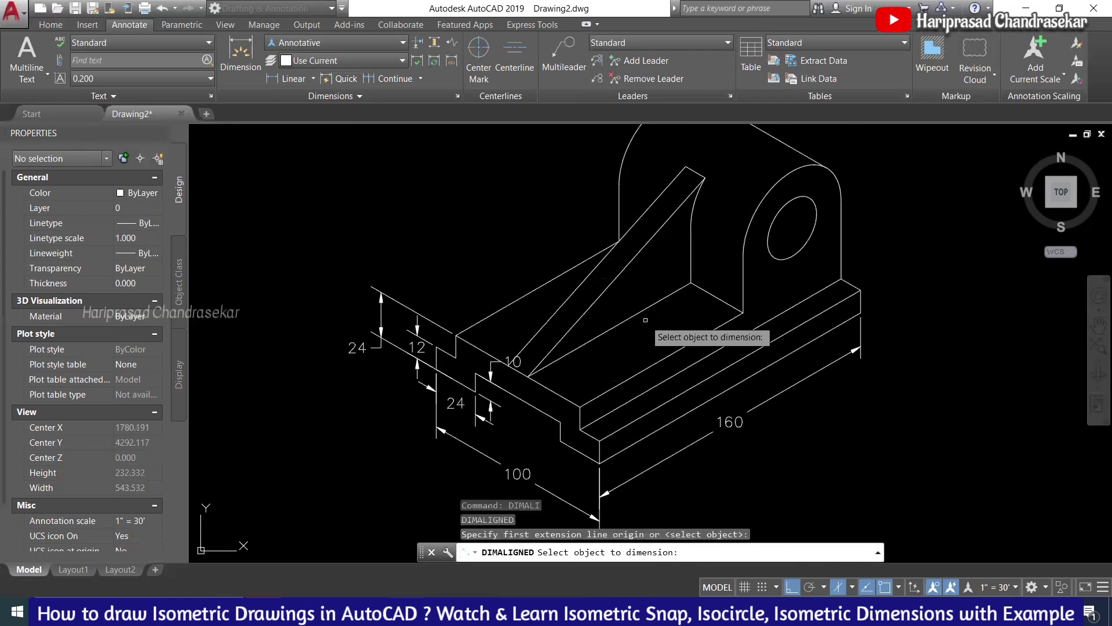
left_click(556, 392)
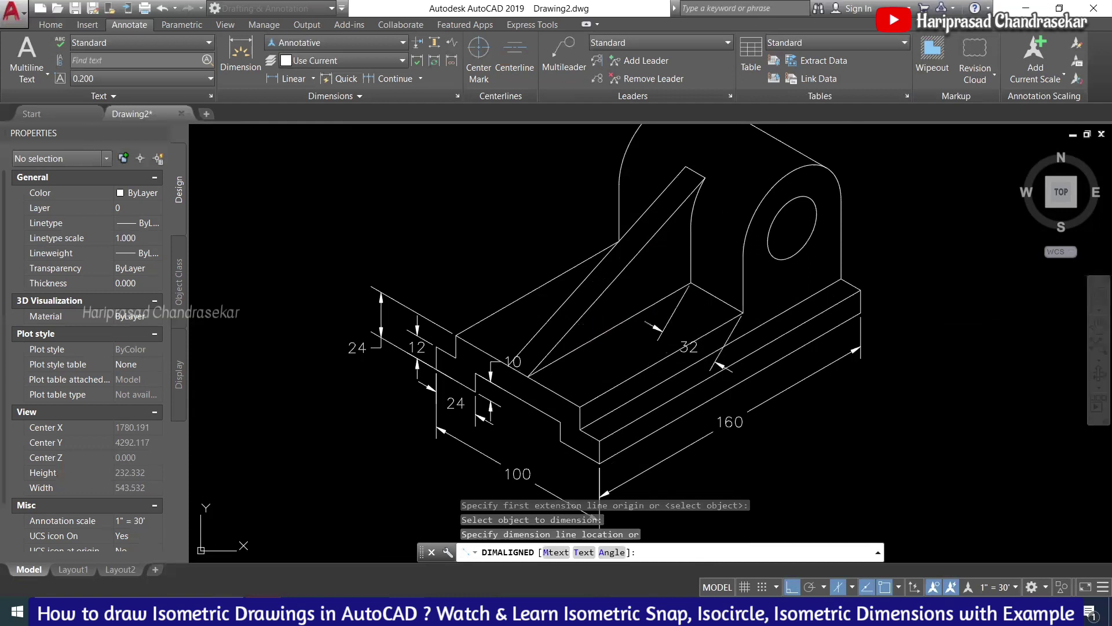
- Add an aligned dimension to the short edge at the top of the rib, placed below that edge
key("Return")
key("Return")
key("Return")
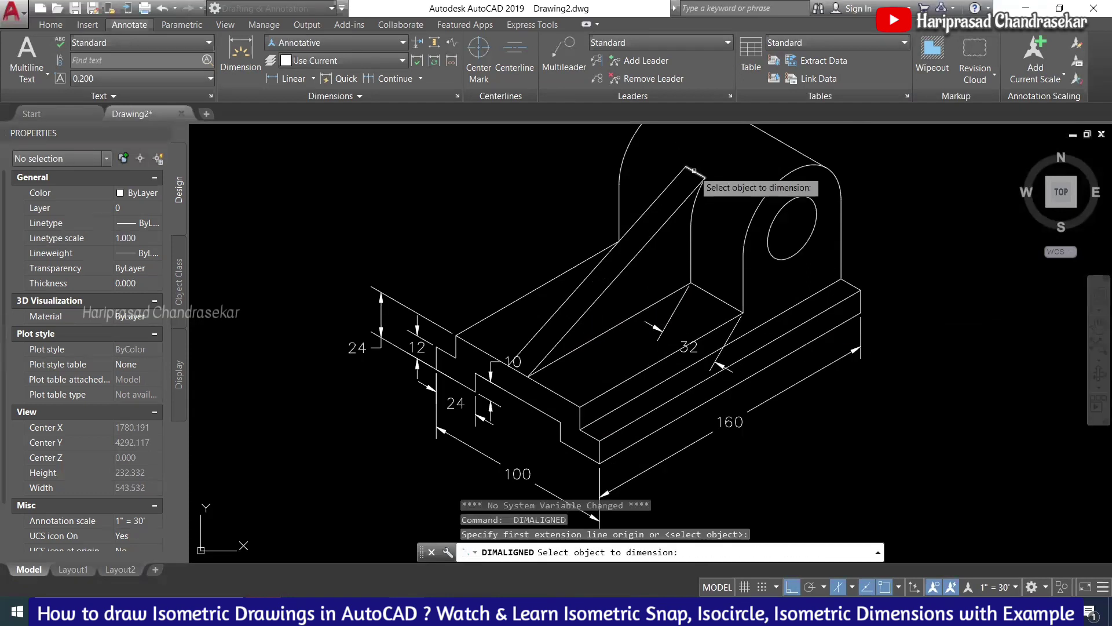
left_click(694, 170)
left_click(706, 236)
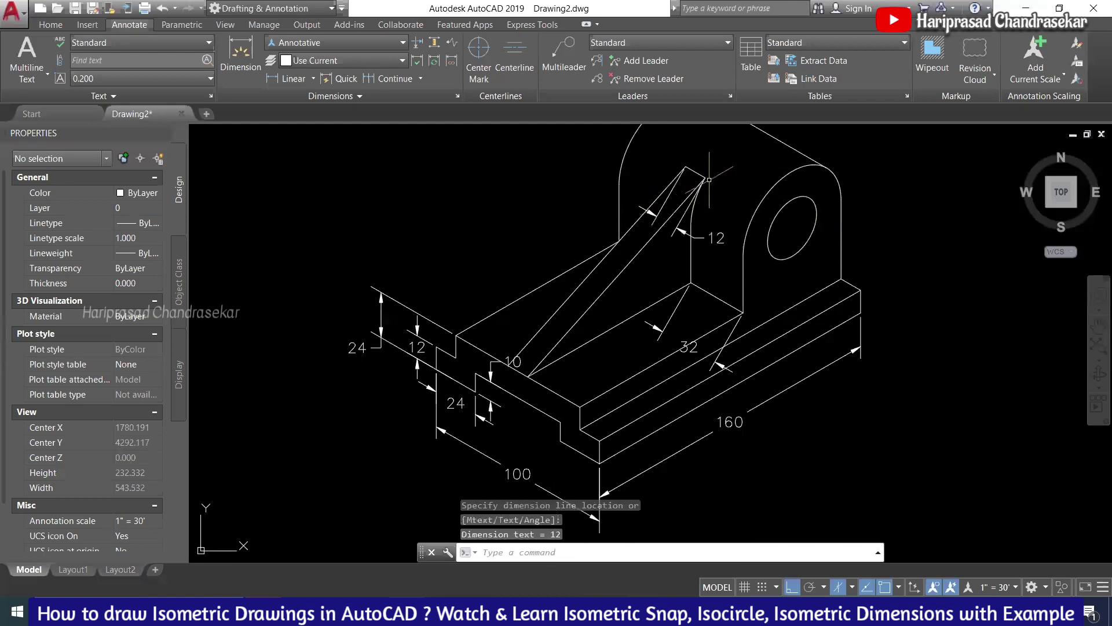
- Add an aligned dimension to the straight edge along the top of the rounded upright, placed just inside it
middle_click_drag(709, 179, 680, 233)
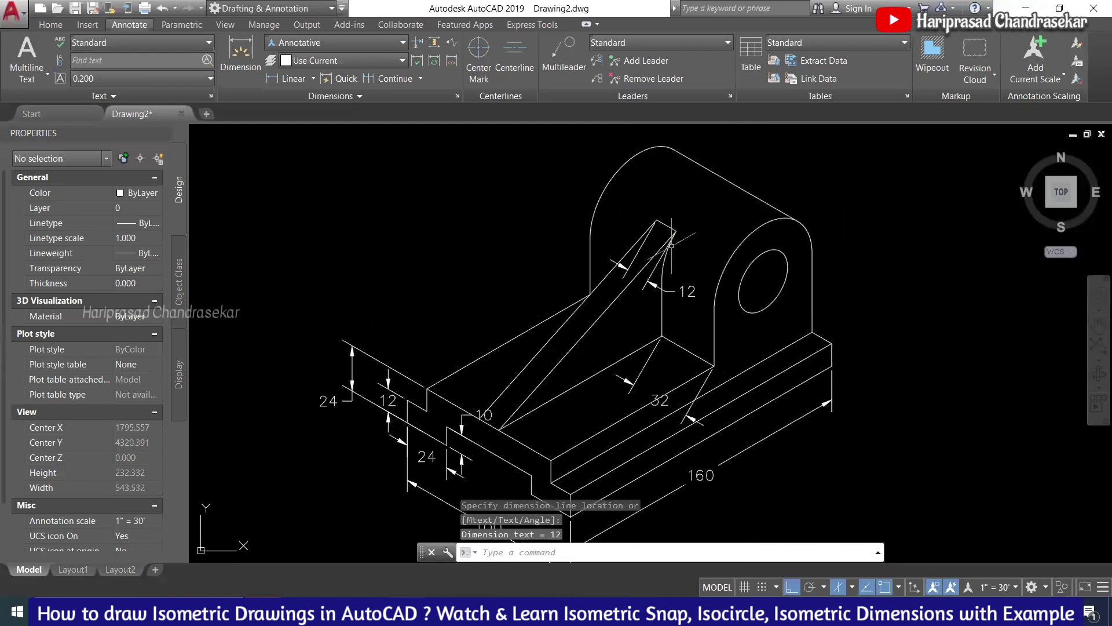
key("Return")
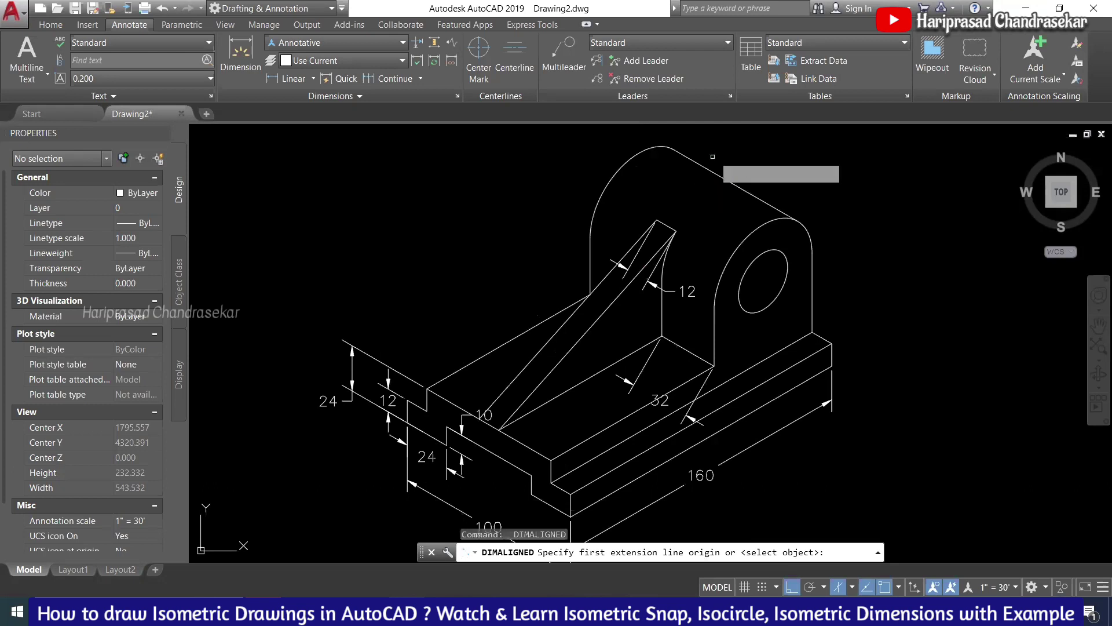
key("Return")
left_click(709, 167)
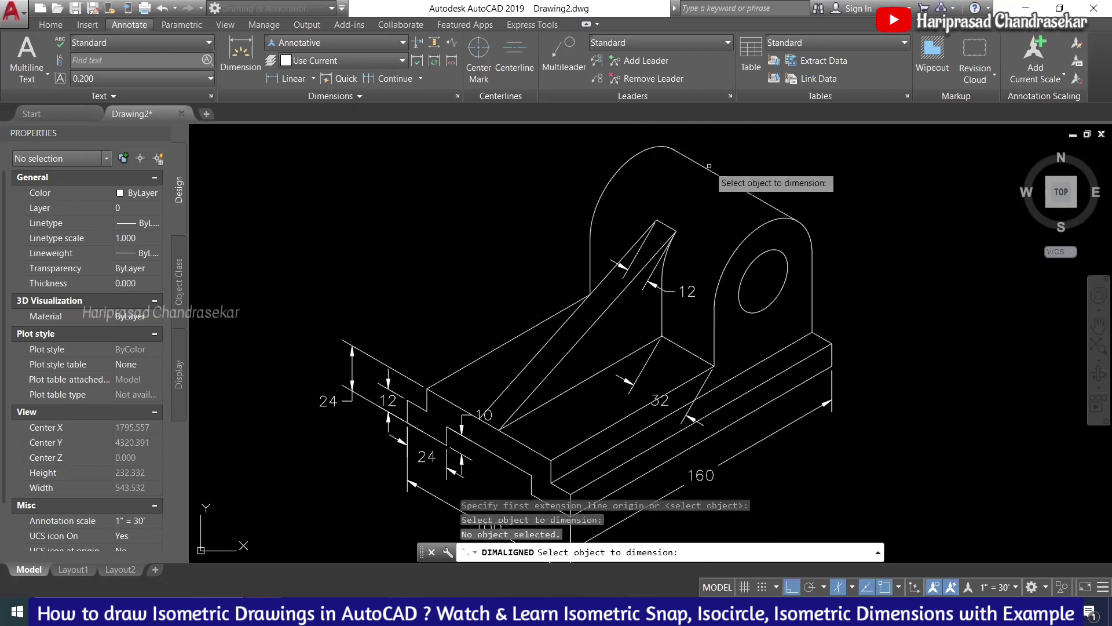
left_click(712, 172)
scroll(686, 177, "up", 4)
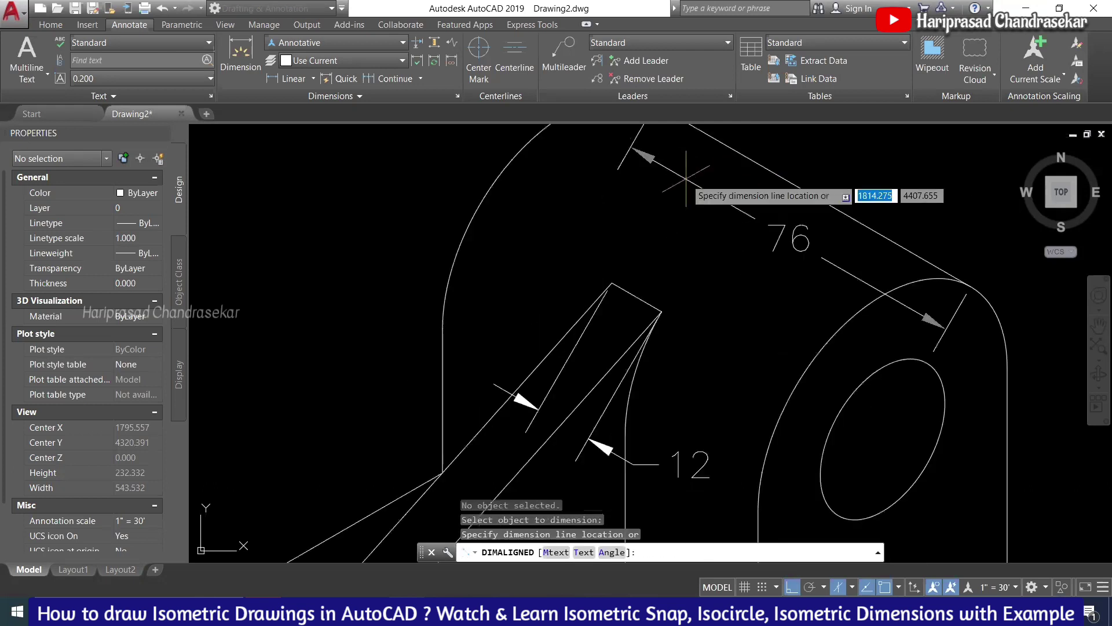
left_click(686, 177)
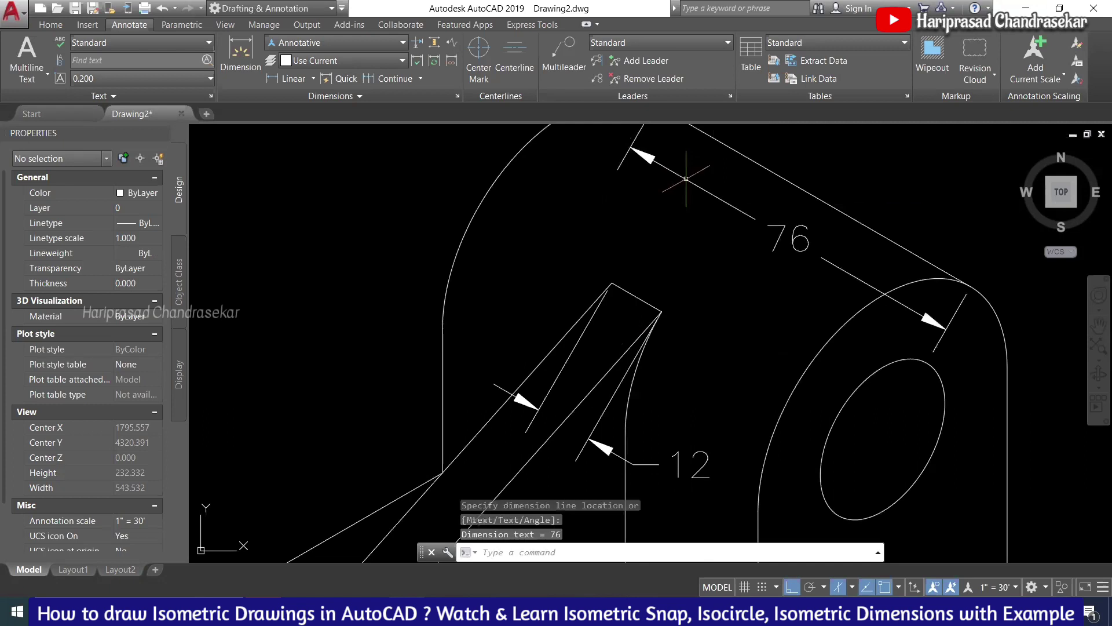
scroll(686, 178, "down", 2)
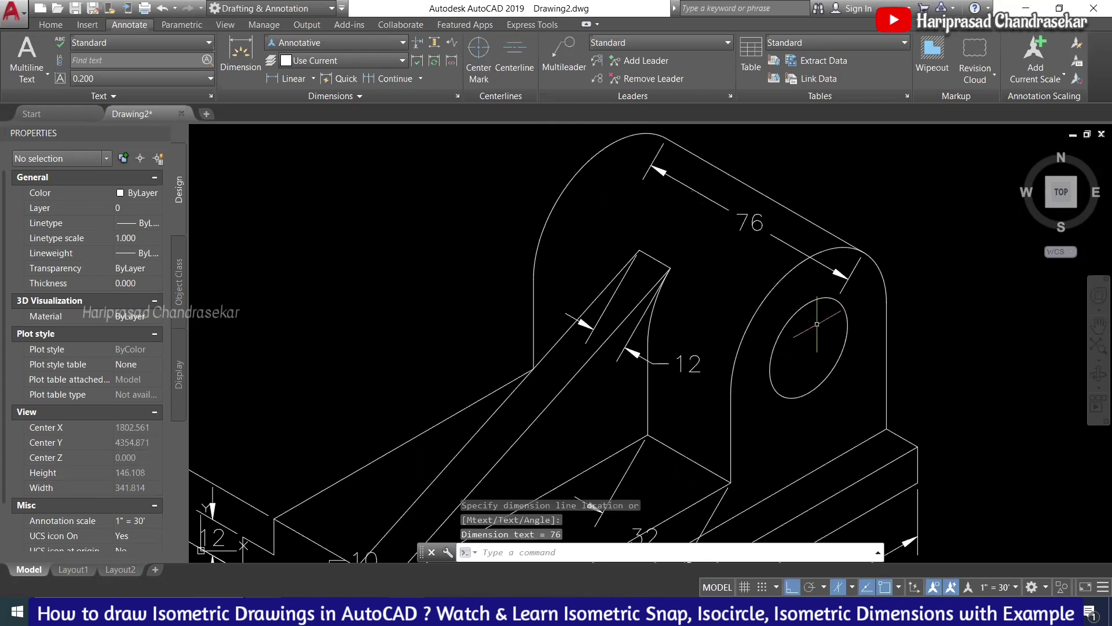
- Dimension the width of the upright's rounded face between the two arc ends, placing the dimension below the hole
key("Return")
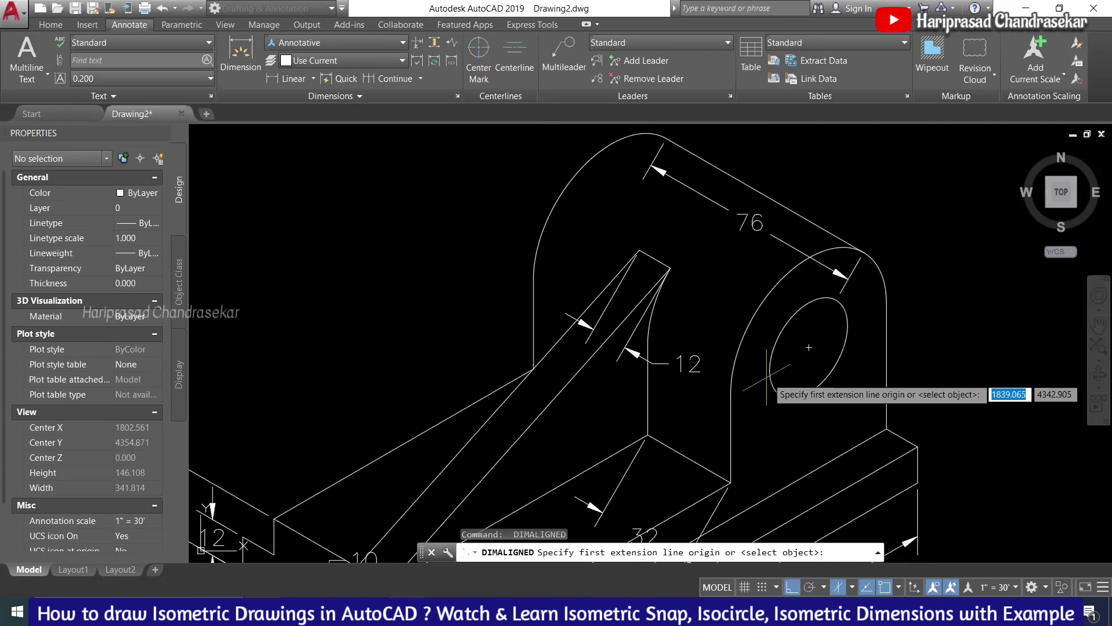
left_click(731, 392)
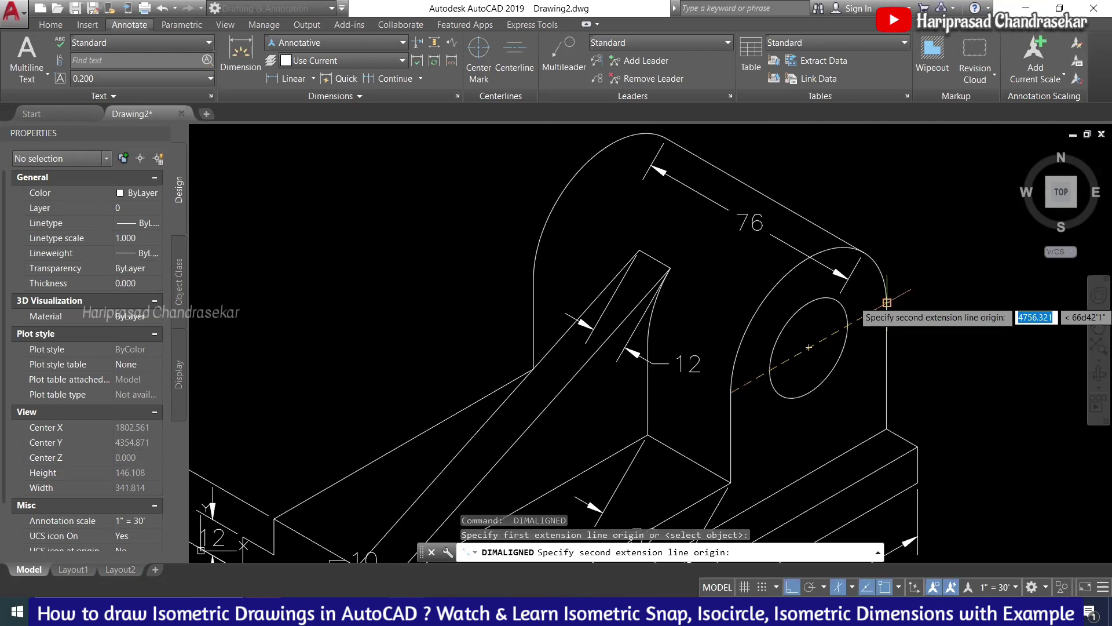
left_click(886, 302)
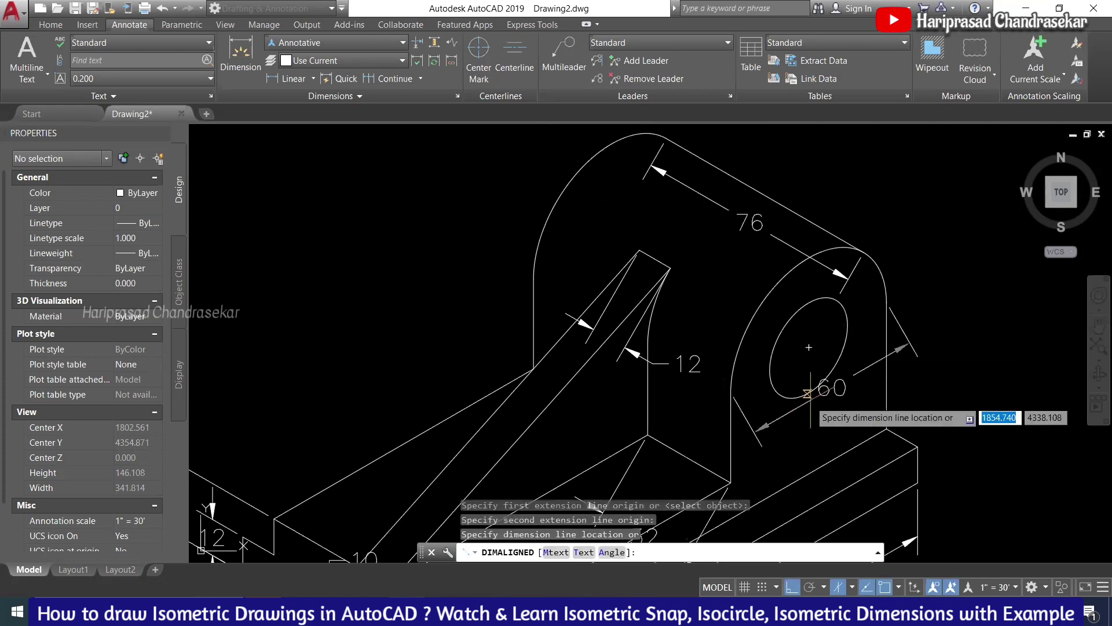
left_click(589, 505)
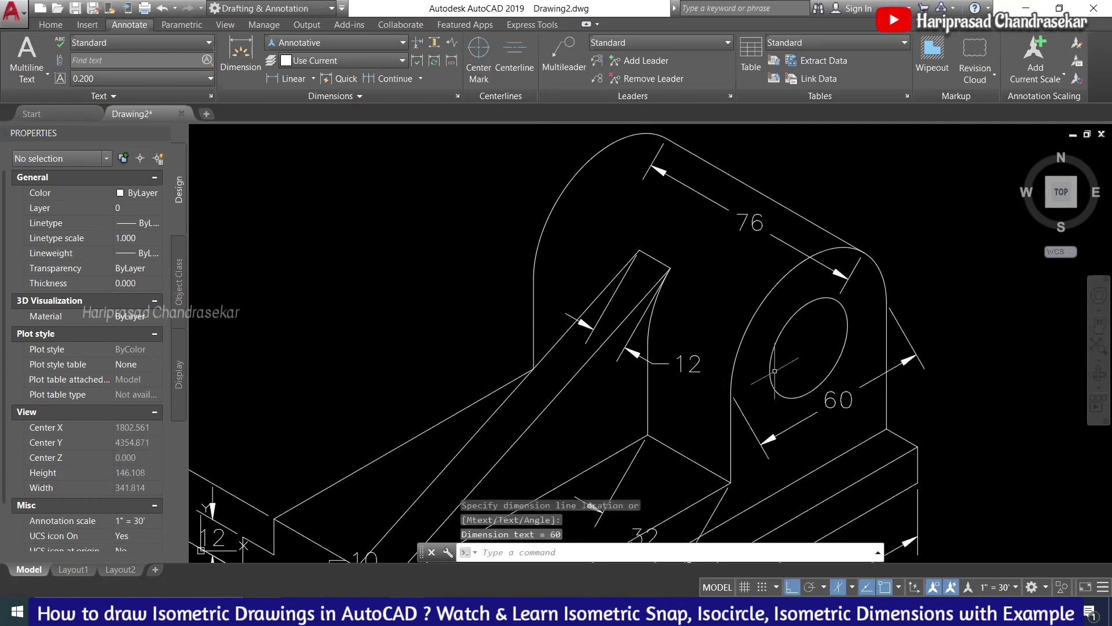
key("Return")
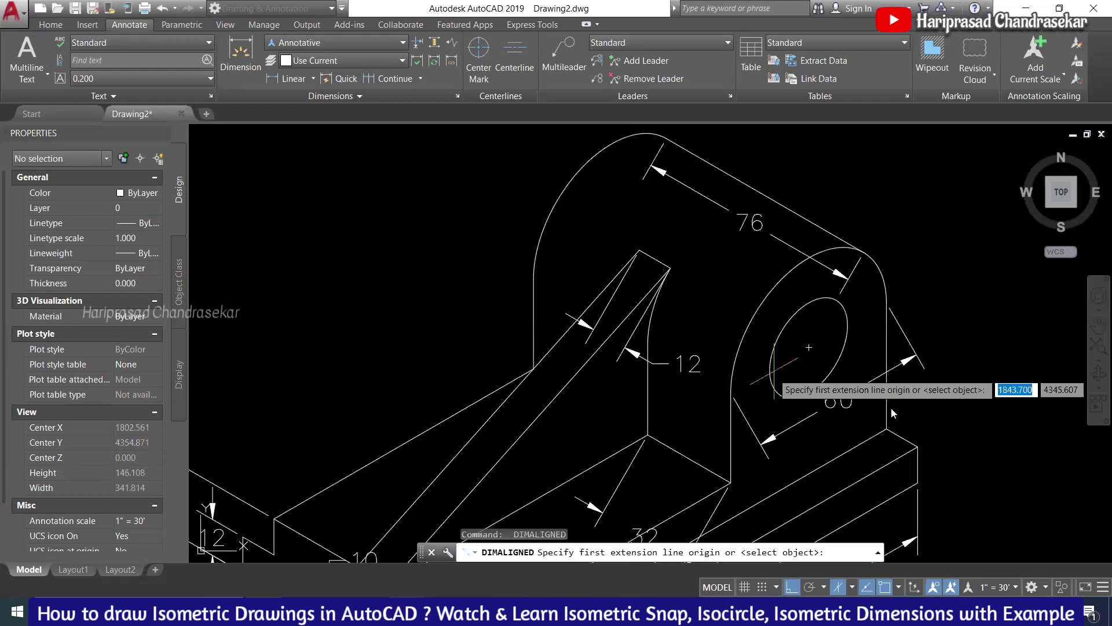
key("Escape")
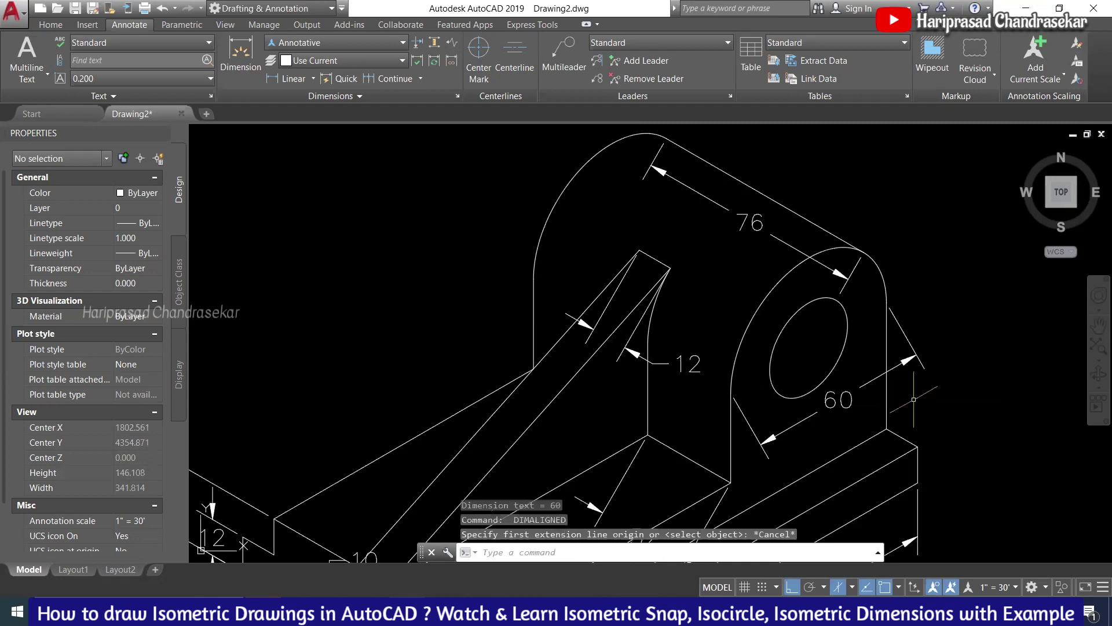
- Add an aligned dimension to the vertical edge at the far side of the upright's rounded face, placed outside the part
key("Return")
key("Return")
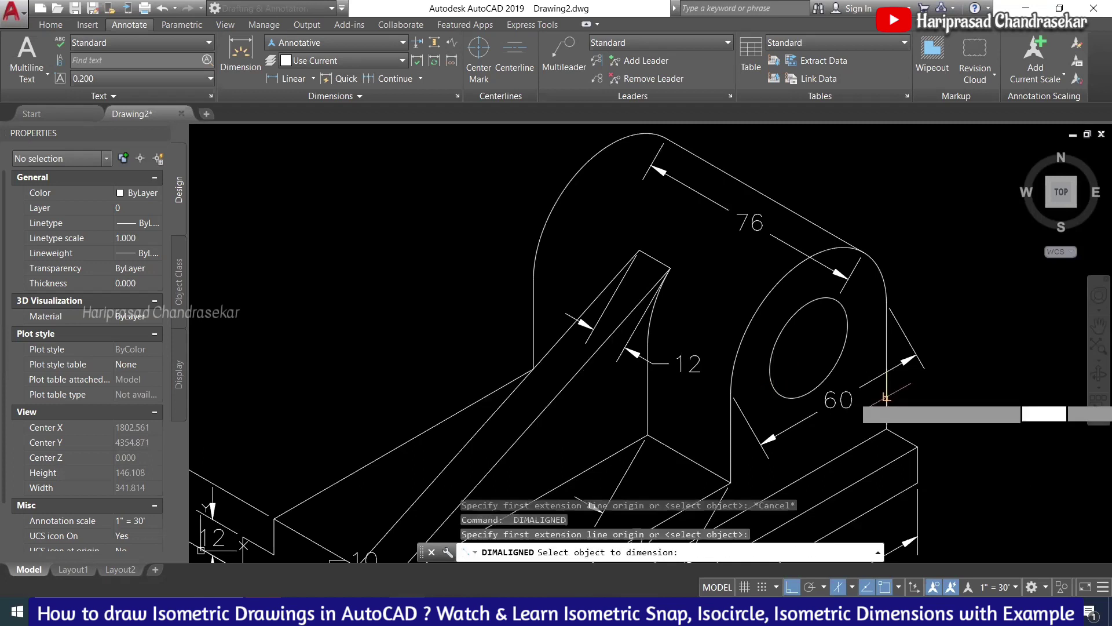
left_click(886, 397)
left_click(942, 368)
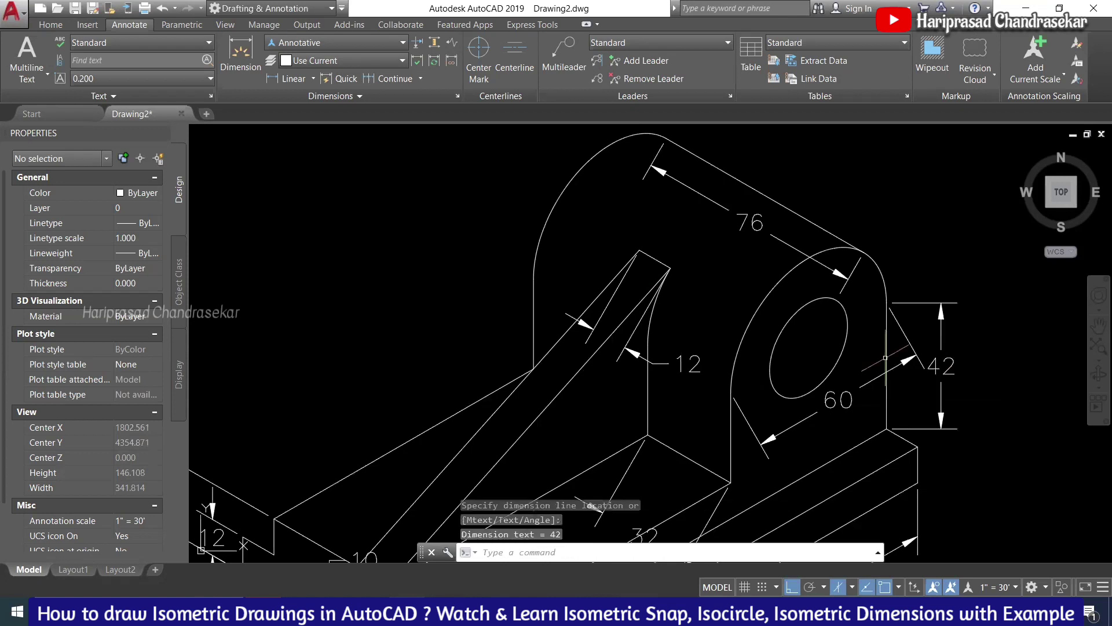
- Draw a helper line through the hole's centre between the two ends of the upright's arc
type("l")
key("Return")
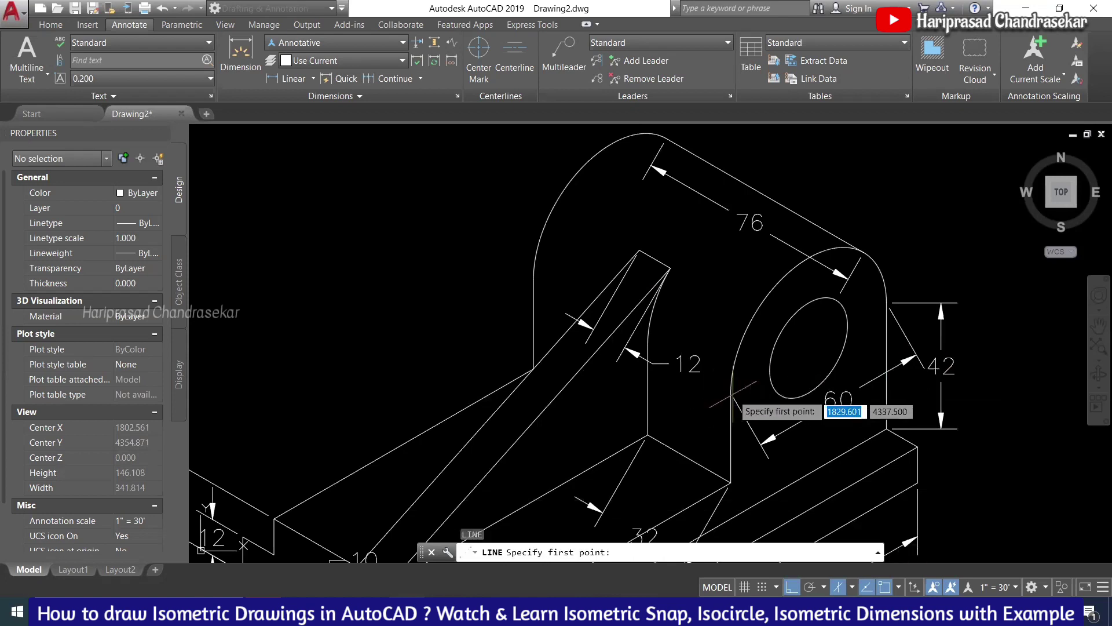
left_click(731, 392)
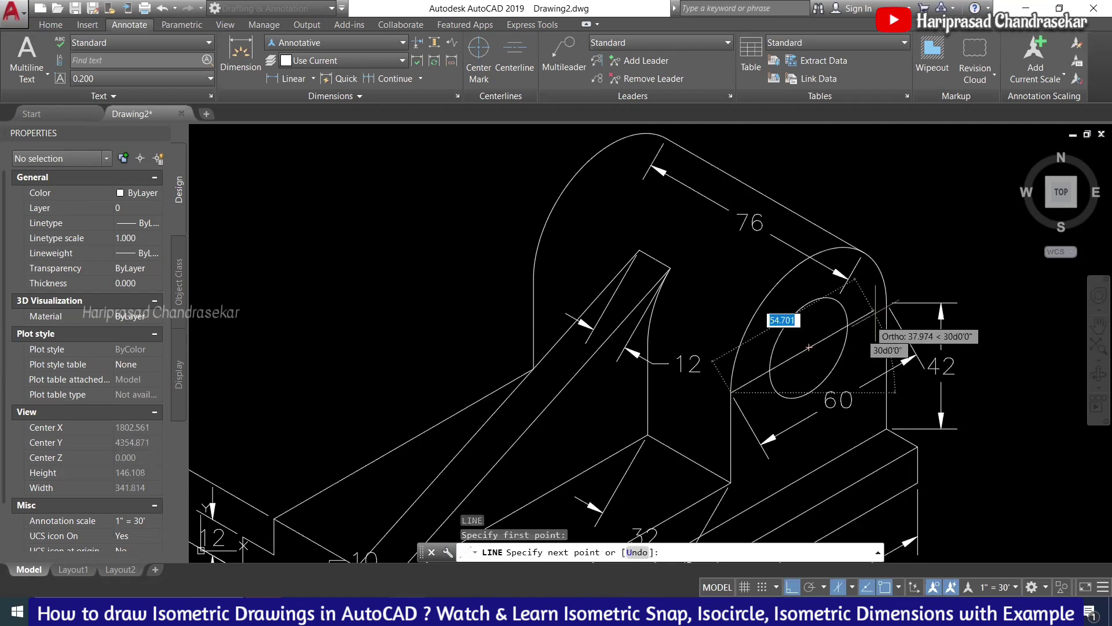
left_click(867, 301)
key("Escape")
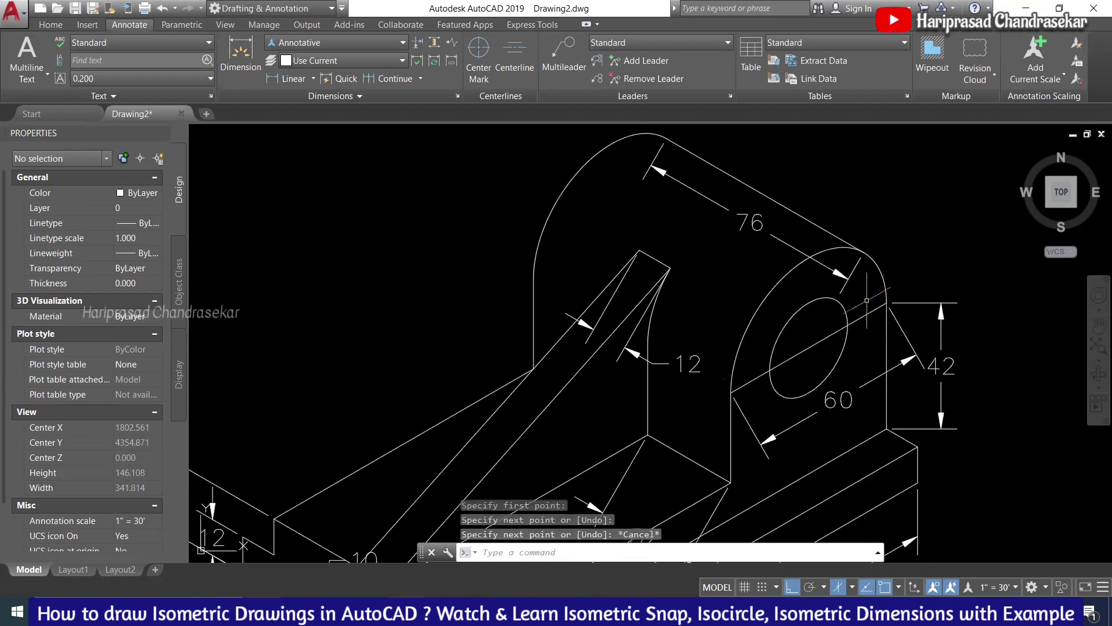
- Dimension the hole's diameter between its intersections with the helper line, and delete that line
type("dal")
key("Return")
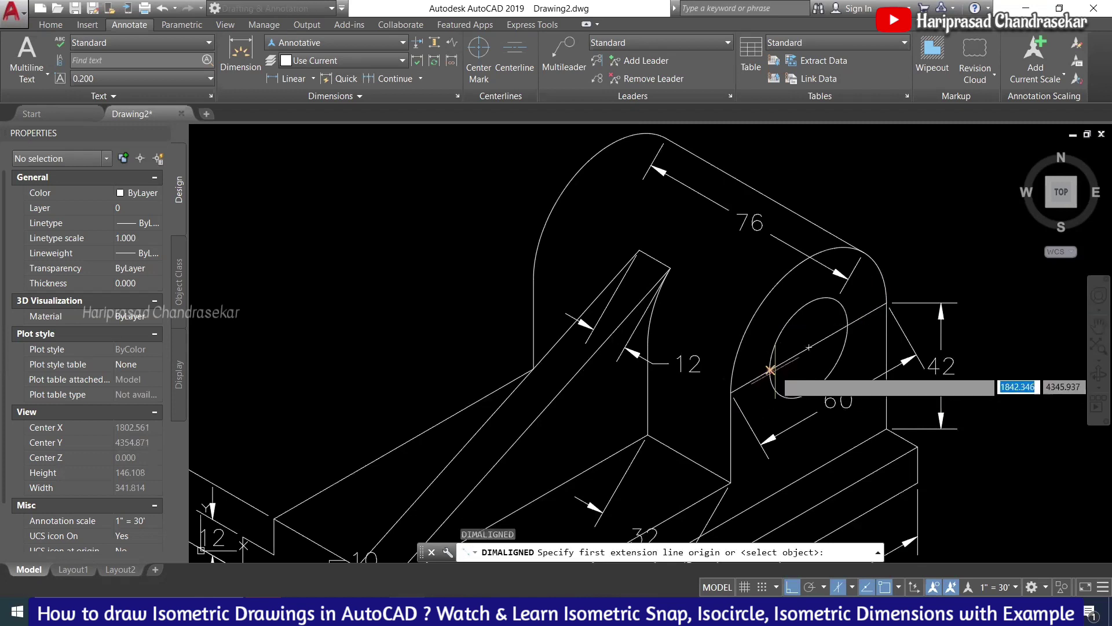
left_click(772, 369)
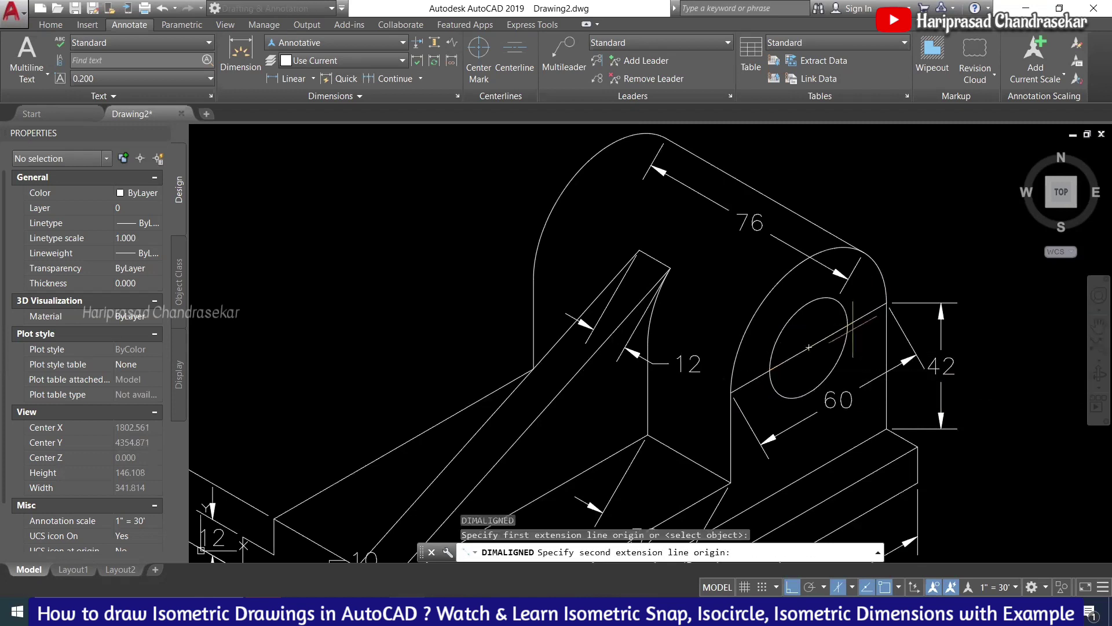
left_click(847, 326)
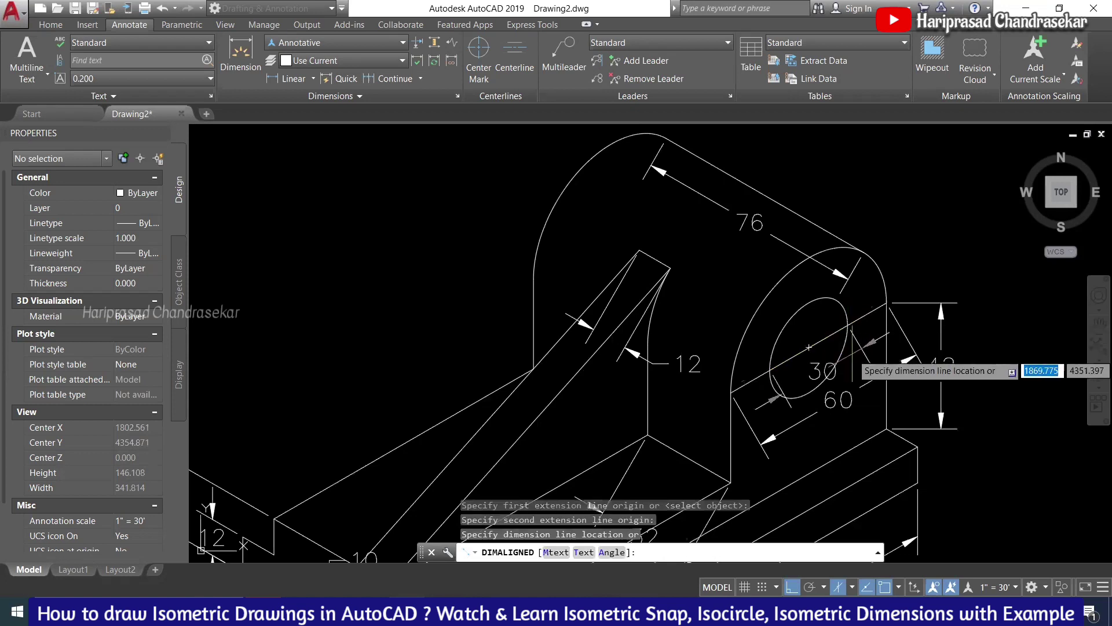
left_click(852, 353)
key("Escape")
left_click(865, 315)
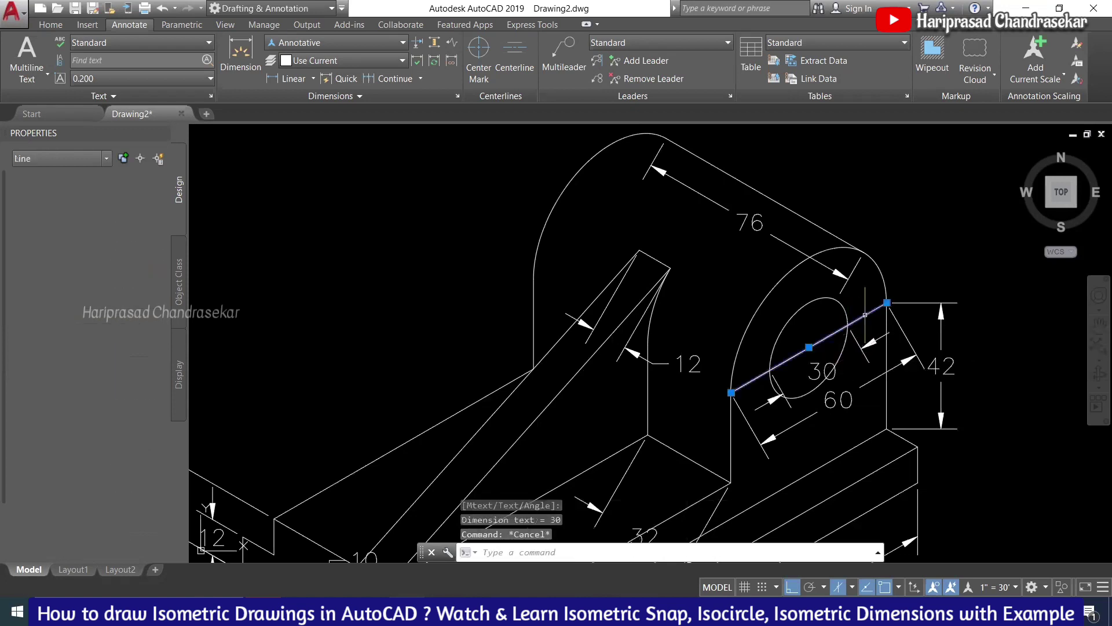
key("Delete")
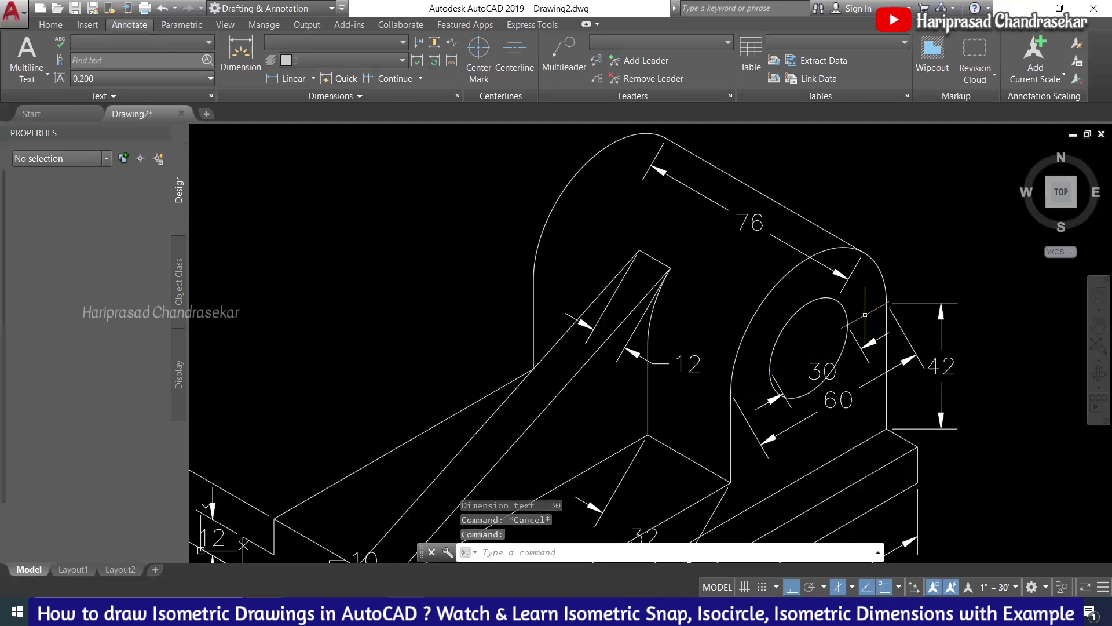
- Oblique the hole diameter and upright width dimensions with Dimedit, taking the angle from the vertical edge at the base's far corner
type("dimed")
key("Return")
key("Down")
key("Down")
key("Down")
key("Return")
left_click(878, 303)
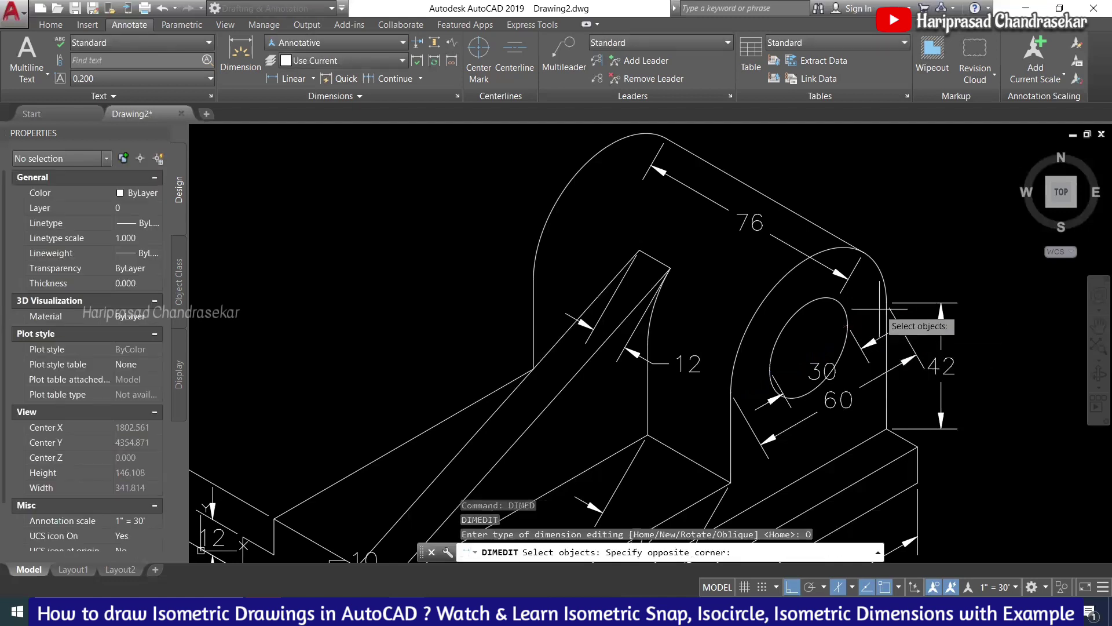
left_click(869, 371)
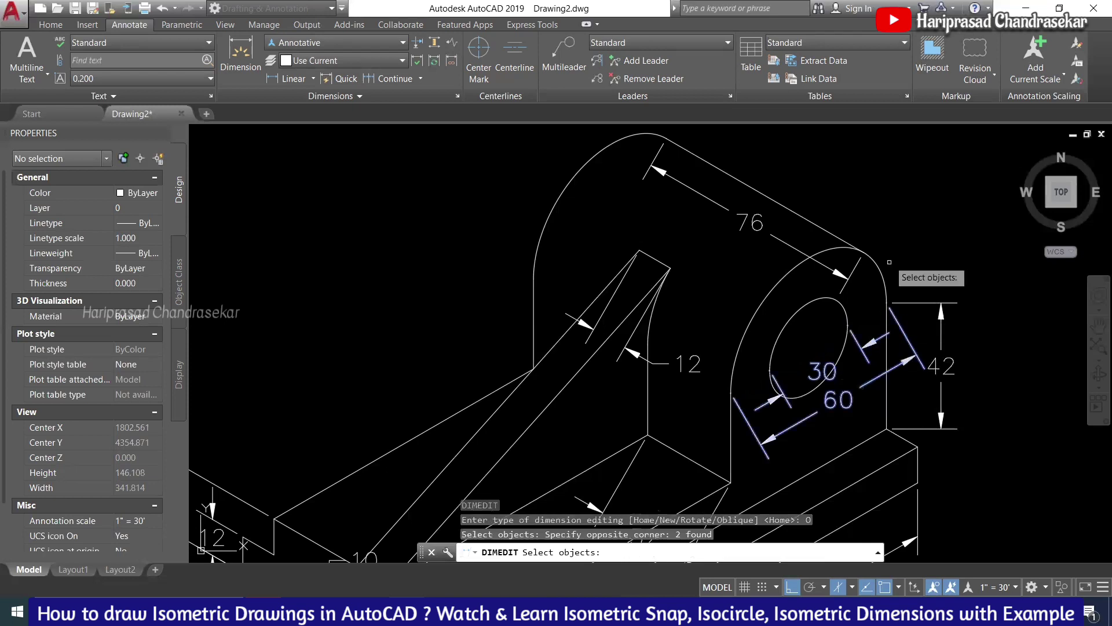
scroll(890, 262, "down", 2)
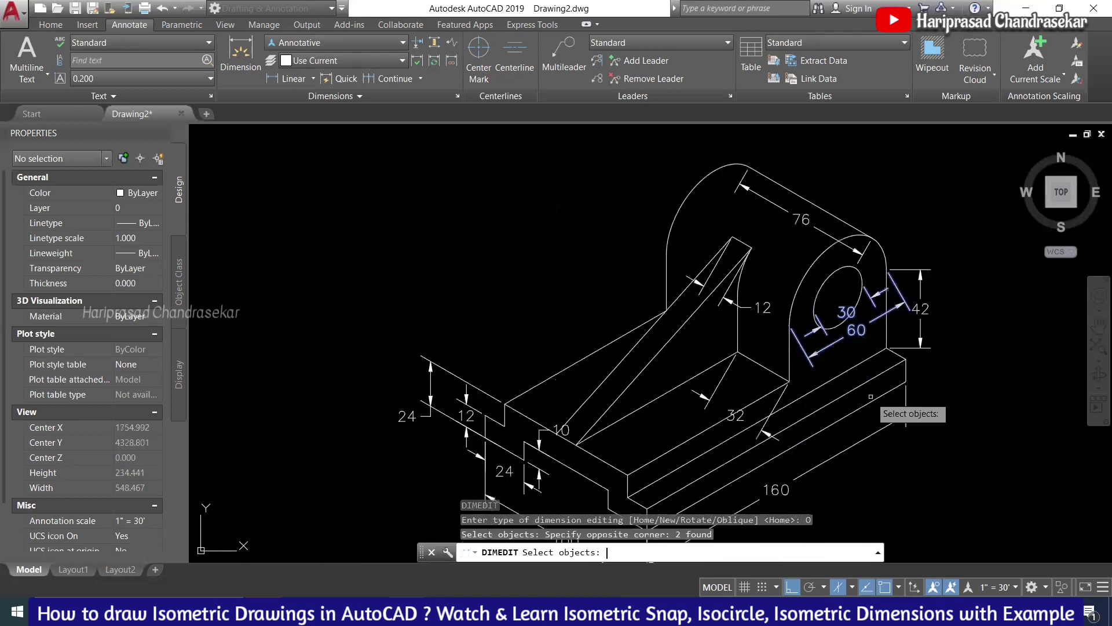
key("Return")
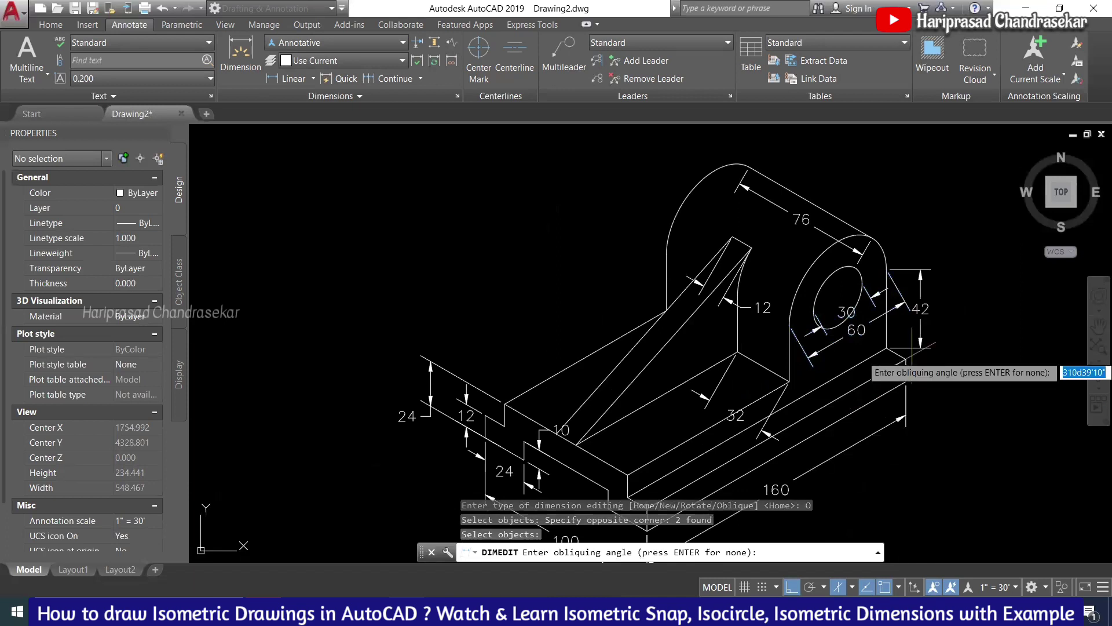
left_click(907, 381)
left_click(907, 377)
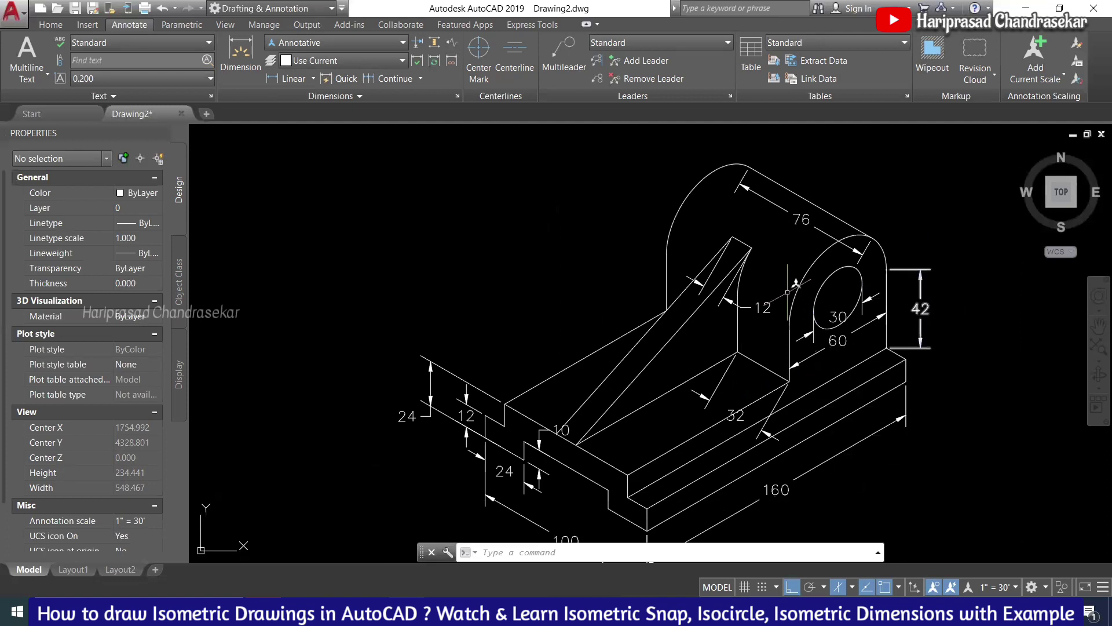
- Oblique the 76, rib thickness 12 and 32 dimensions with Dimedit, taking the angle from the base's long top edge that meets the upright
type("ded")
key("Return")
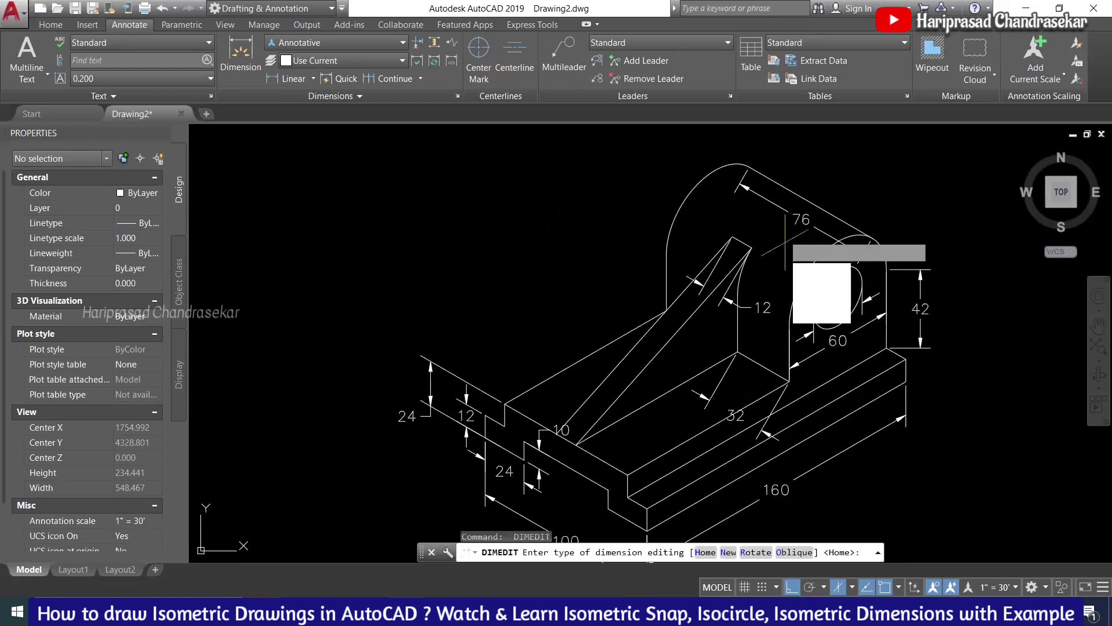
type("o")
key("Return")
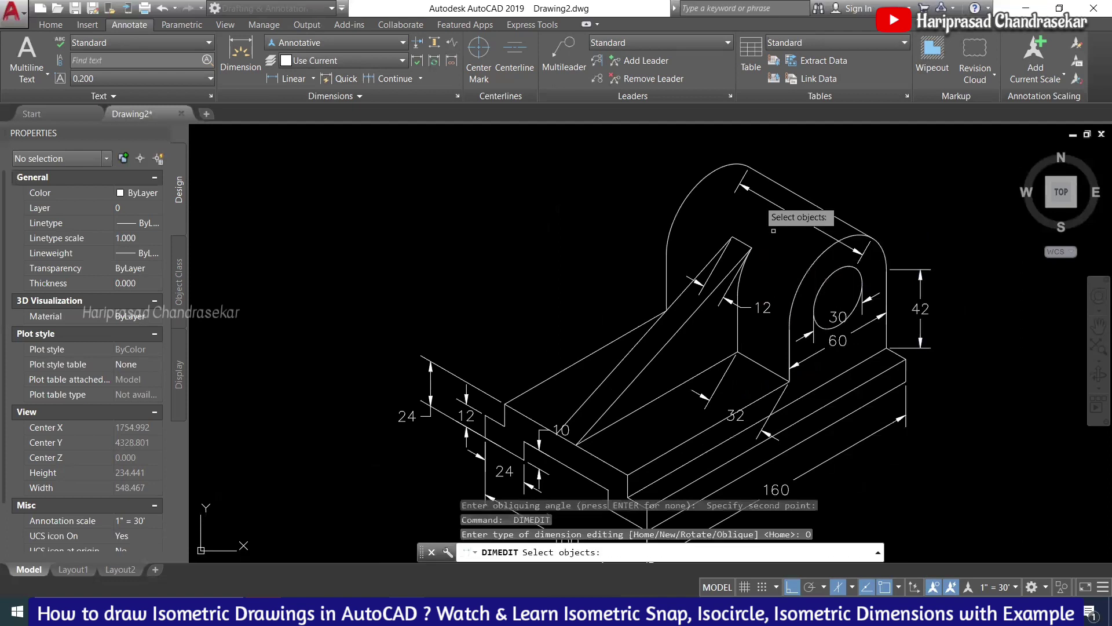
left_click(753, 187)
left_click(709, 282)
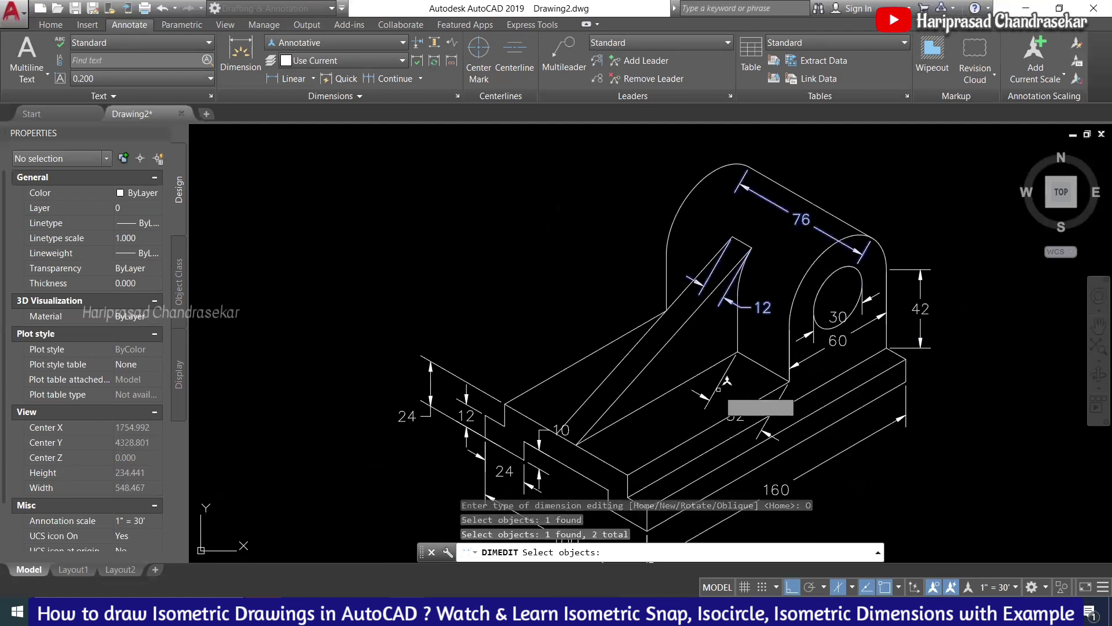
left_click(718, 390)
key("Return")
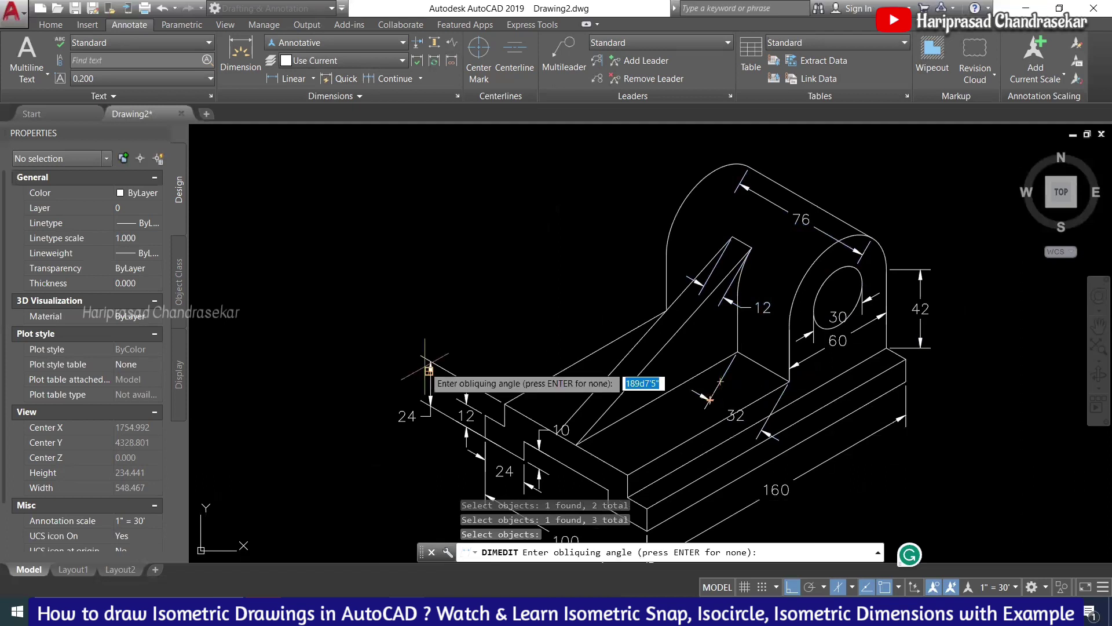
left_click(485, 412)
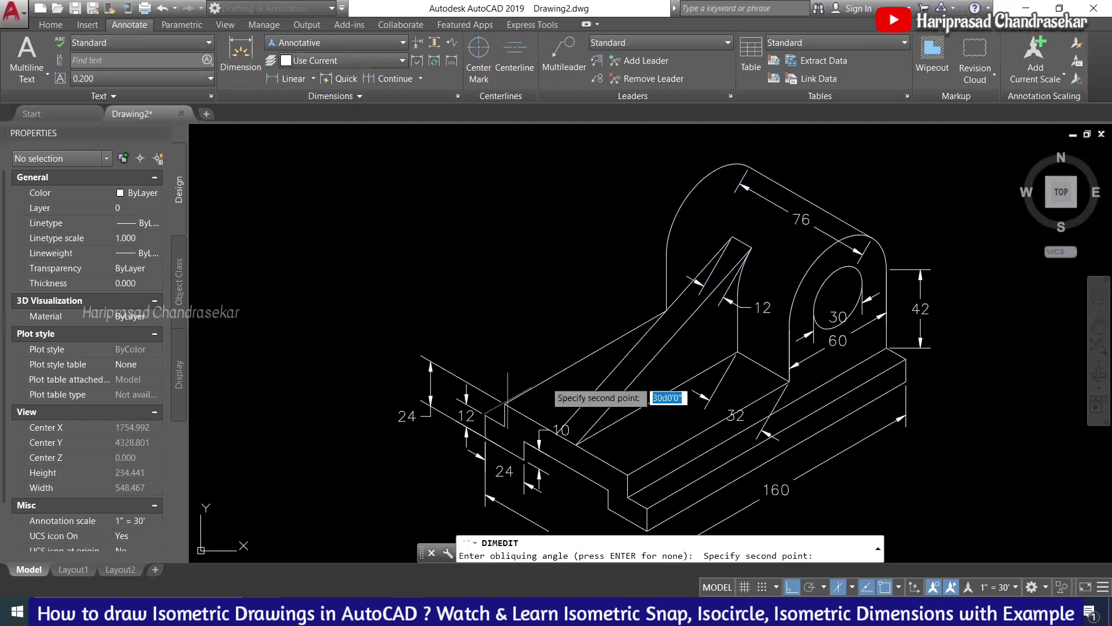
left_click(667, 310)
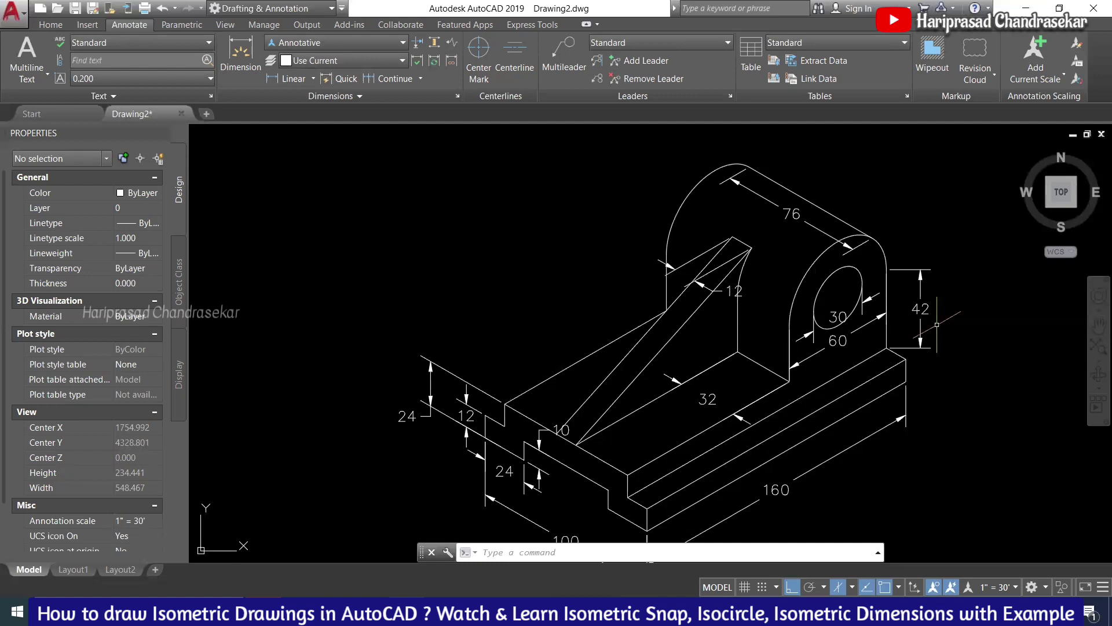
- Oblique the upright's vertical edge dimension with Dimedit, taking the angle from the base's long top edge between the upright's lower corner and the front corner
type("dimedit")
key("Return")
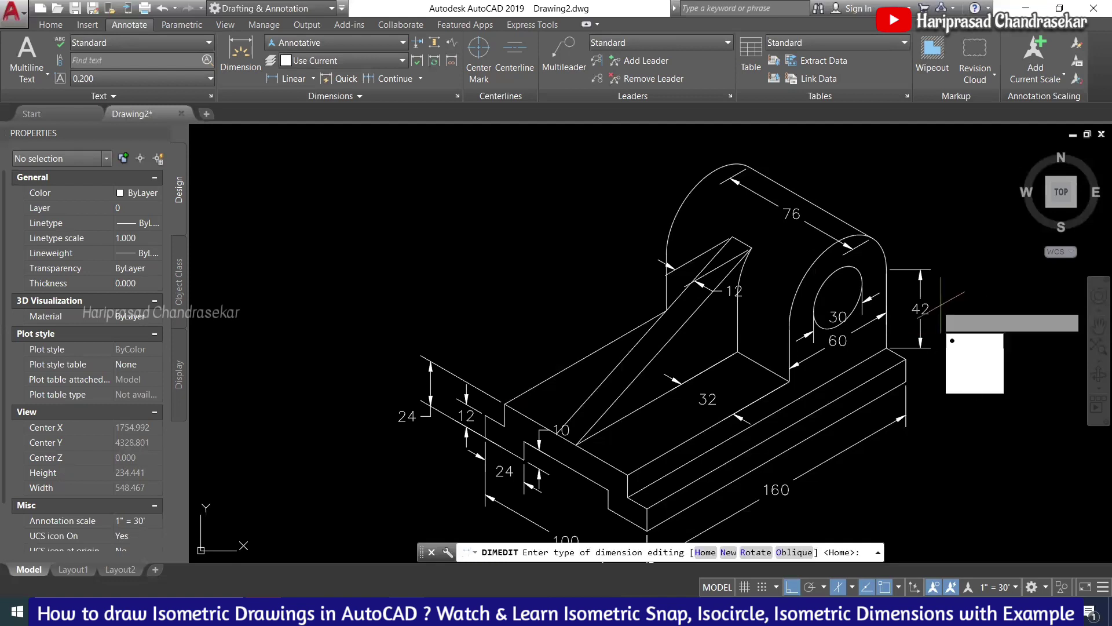
type("o")
key("Return")
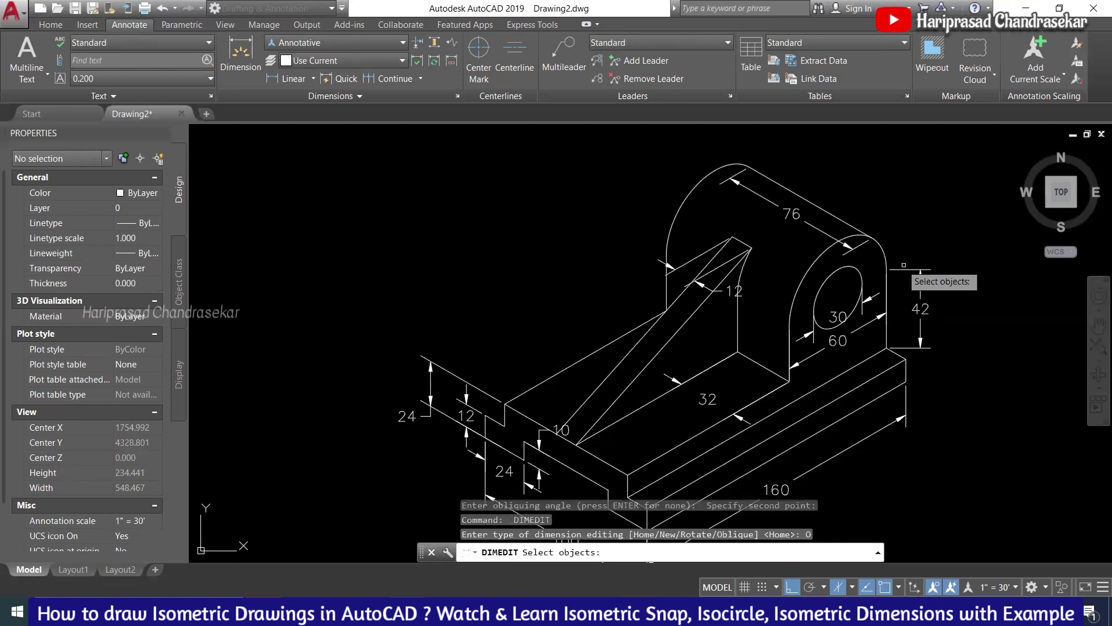
left_click(902, 269)
key("Return")
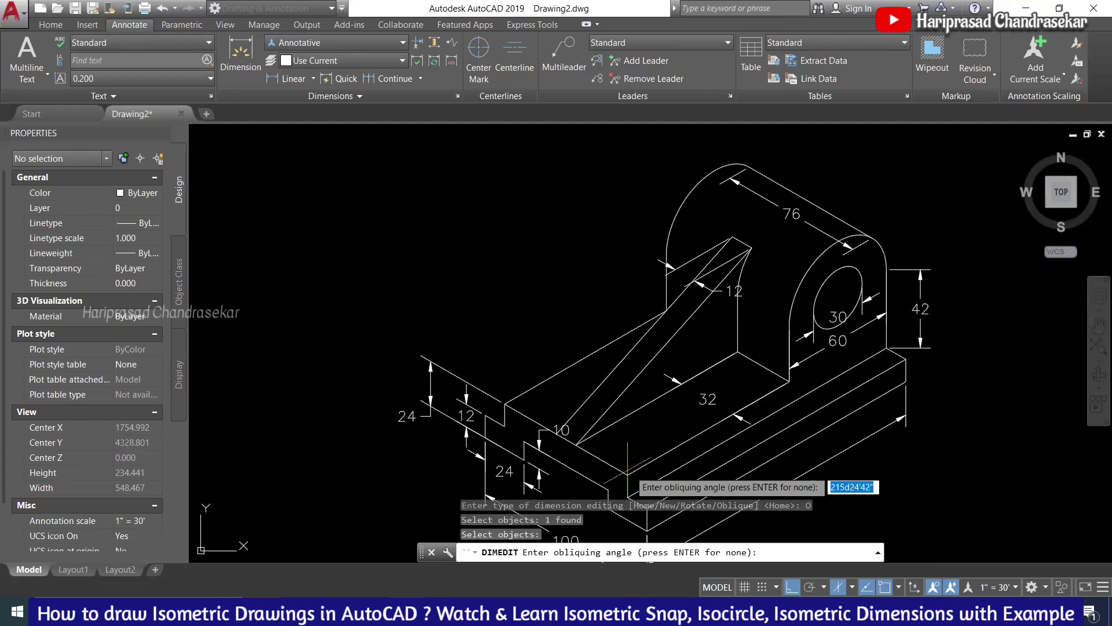
left_click(786, 382)
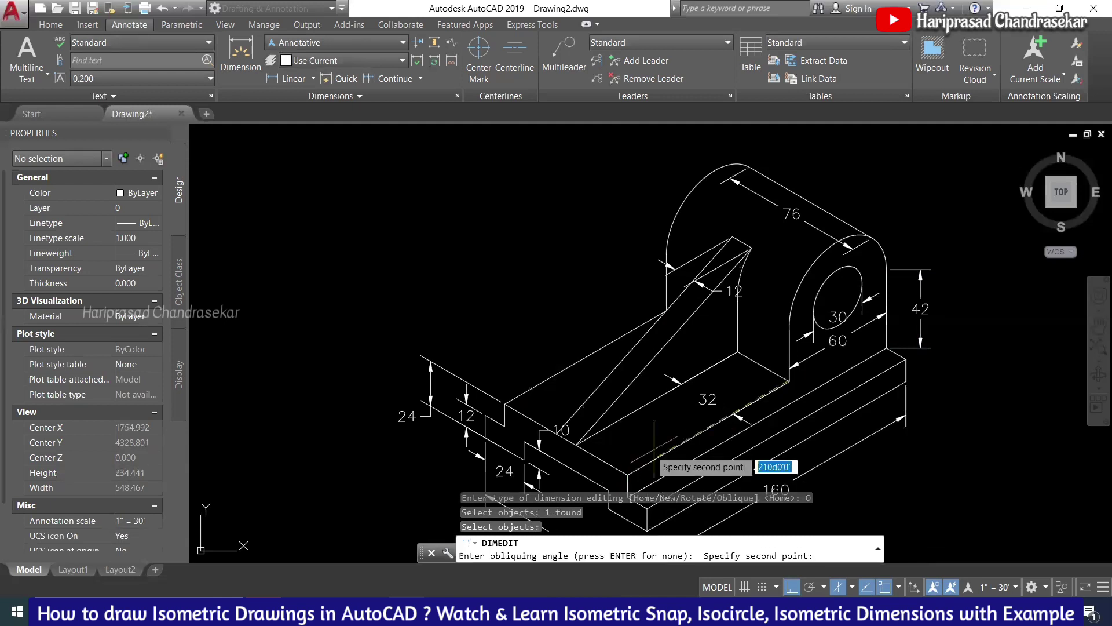
left_click(626, 472)
key("Escape")
scroll(618, 283, "down", 2)
middle_click_drag(793, 377, 742, 347)
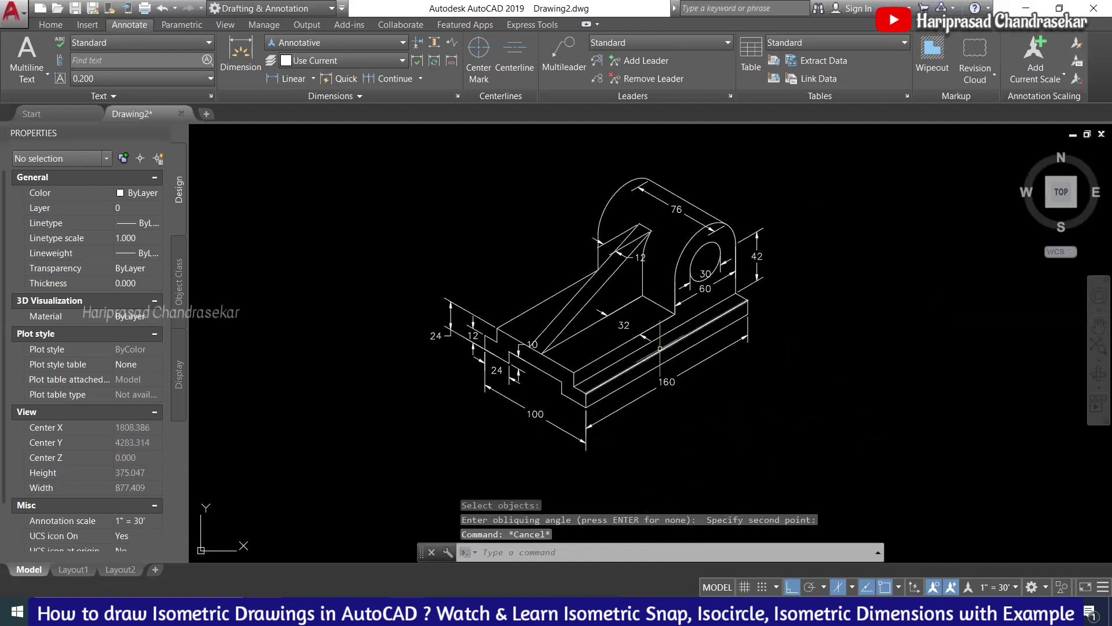
scroll(660, 280, "up", 2)
scroll(661, 279, "down", 2)
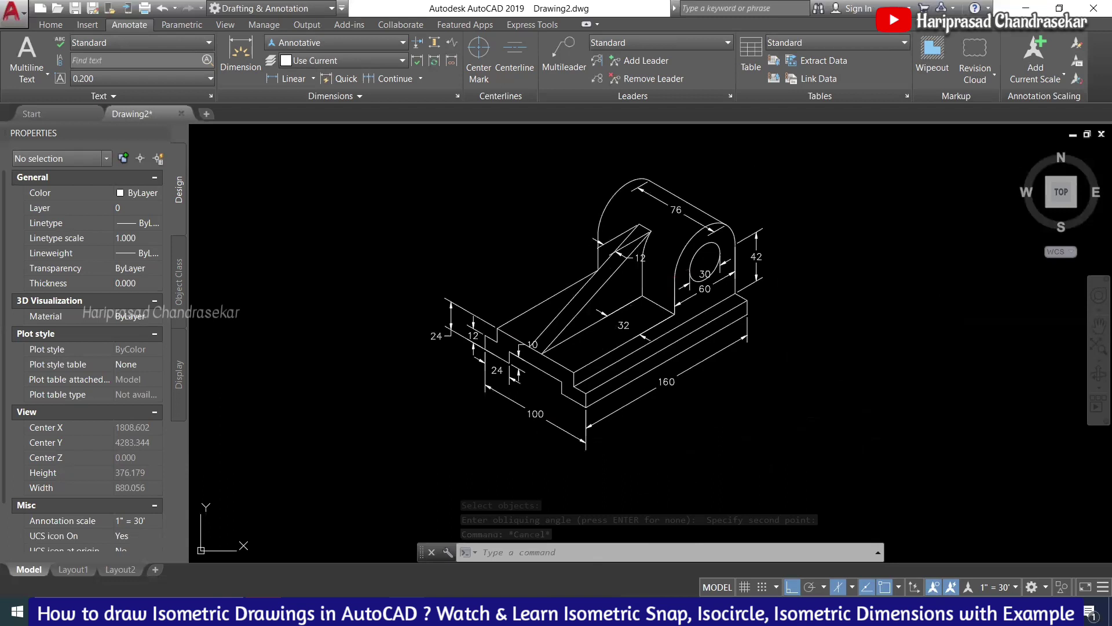
- Save the drawing in the Documents folder under the name "isometric drawing"
key("ctrl+s")
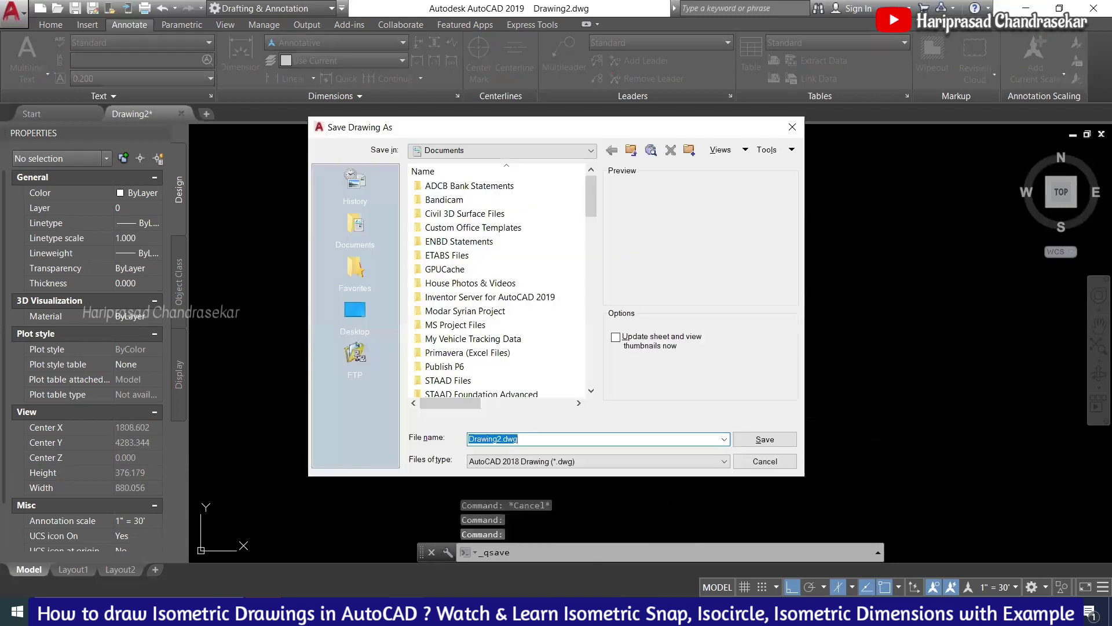
type("isometric")
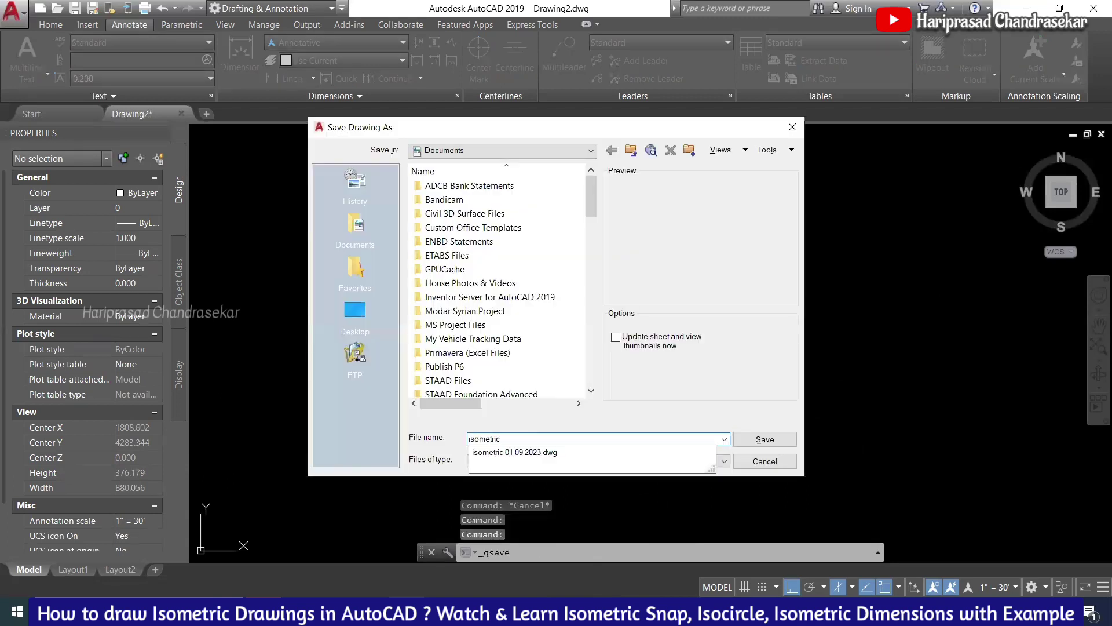
type(" drawi")
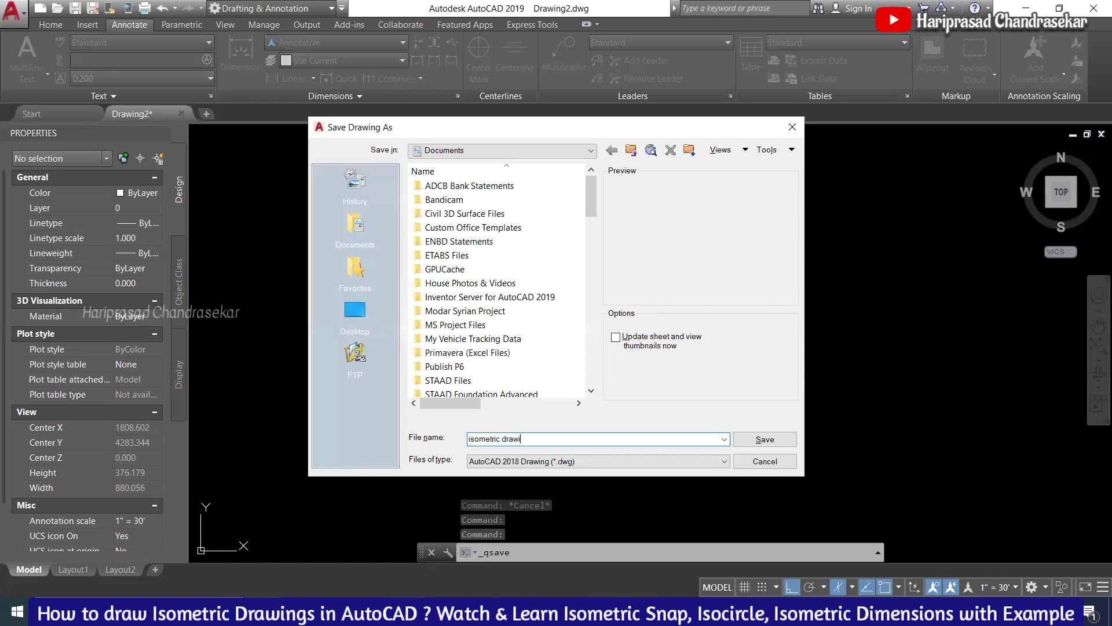
type("ng")
key("ctrl+a")
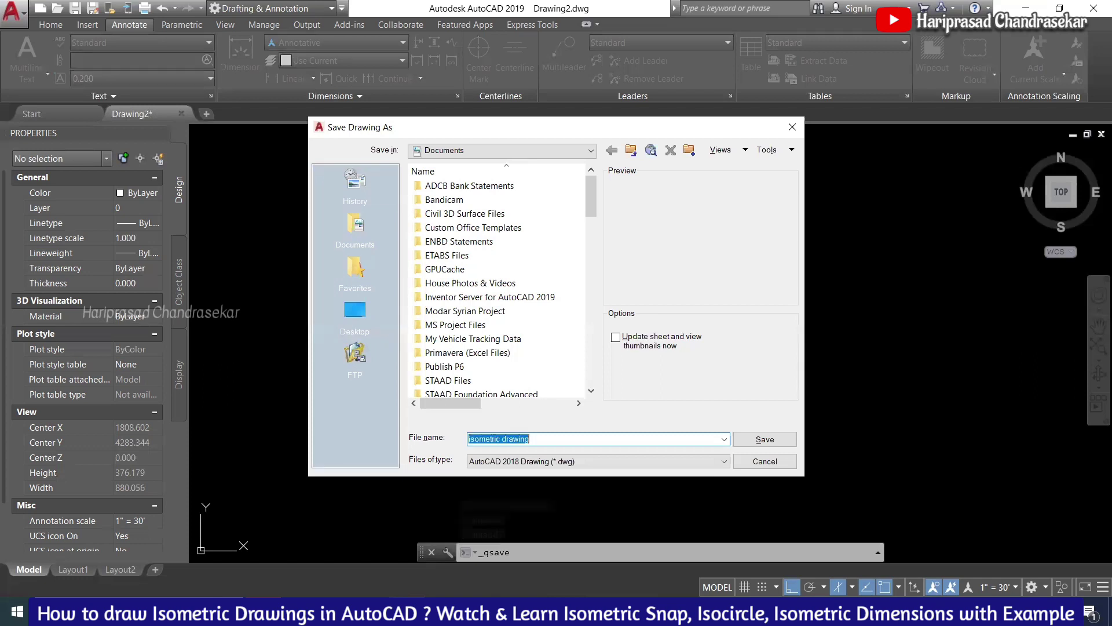
key("Return")
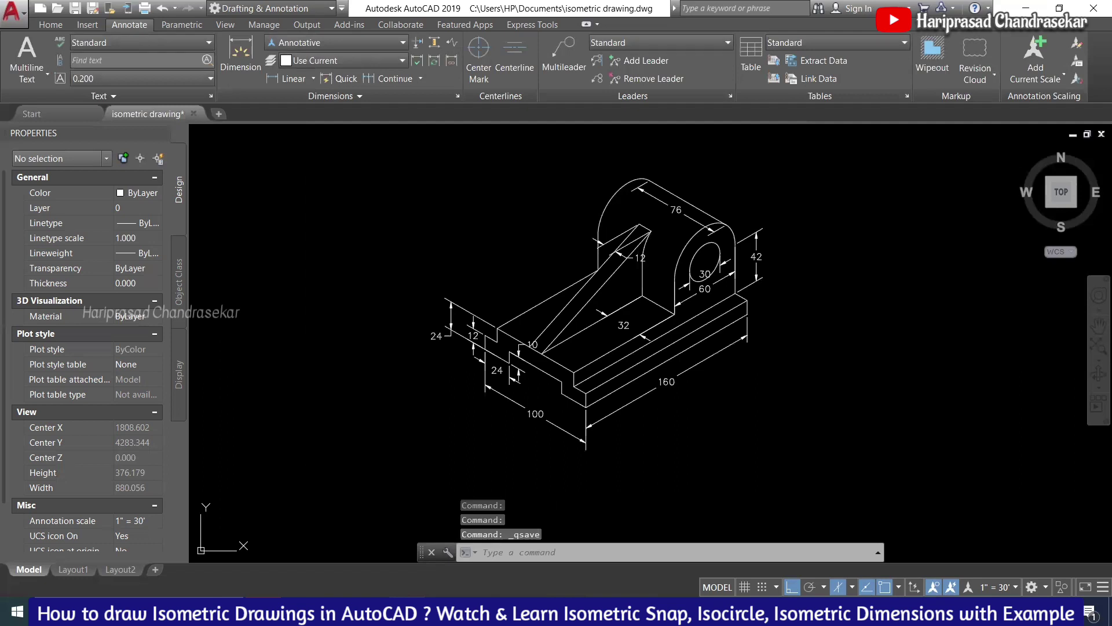
left_click(466, 212)
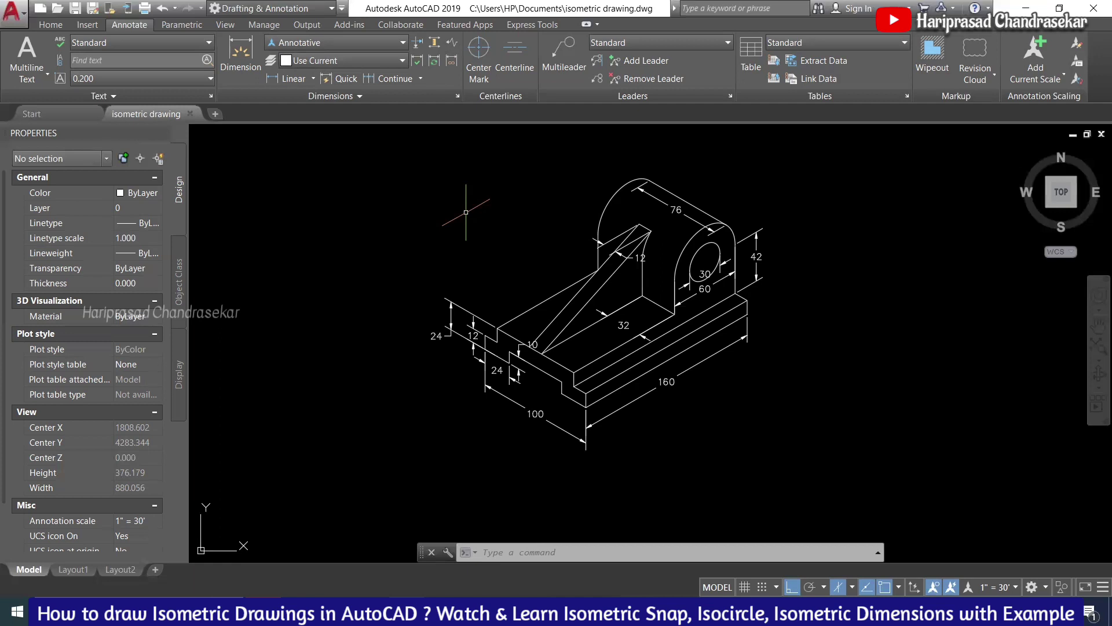
scroll(655, 280, "up", 1)
scroll(653, 280, "down", 1)
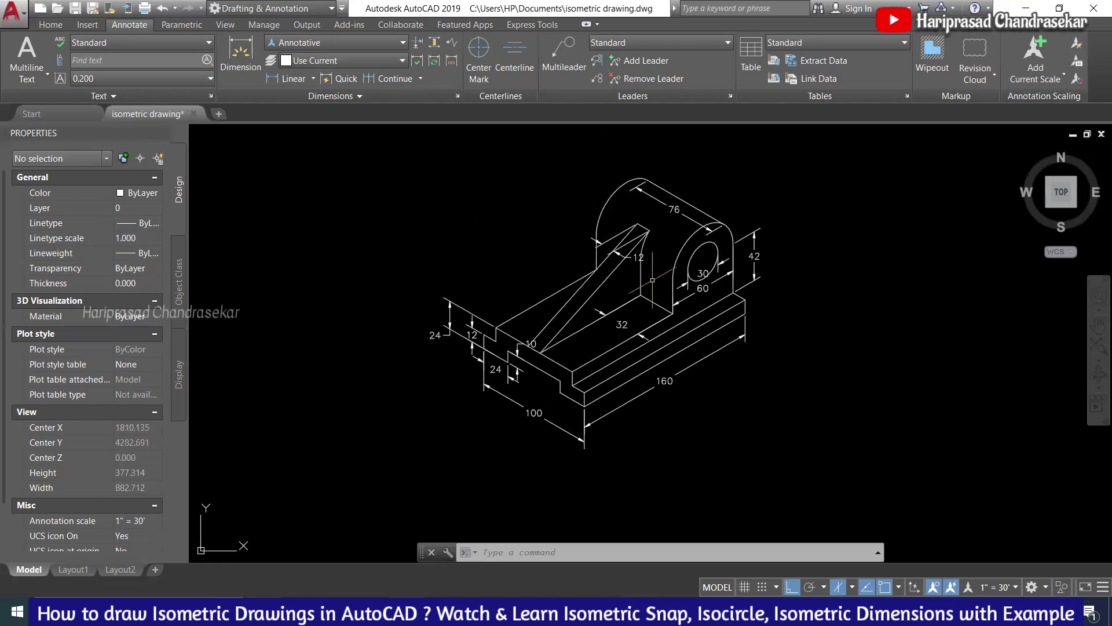